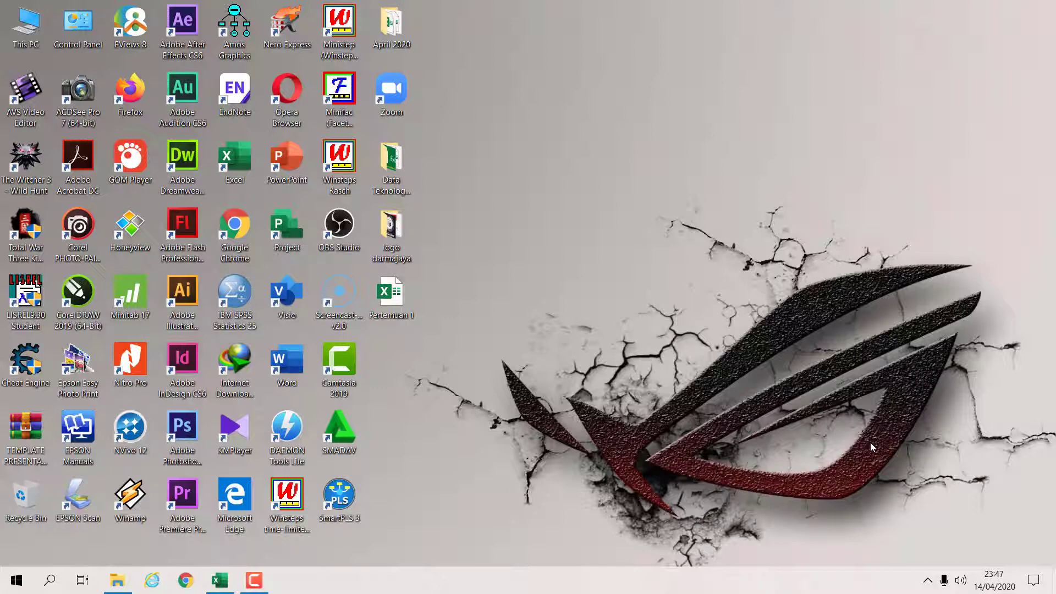
- Open the Pertemuan 1 workbook and clear the Selisih values in D5:D16
{"action": "double_click", "coordinate": [394, 308]}
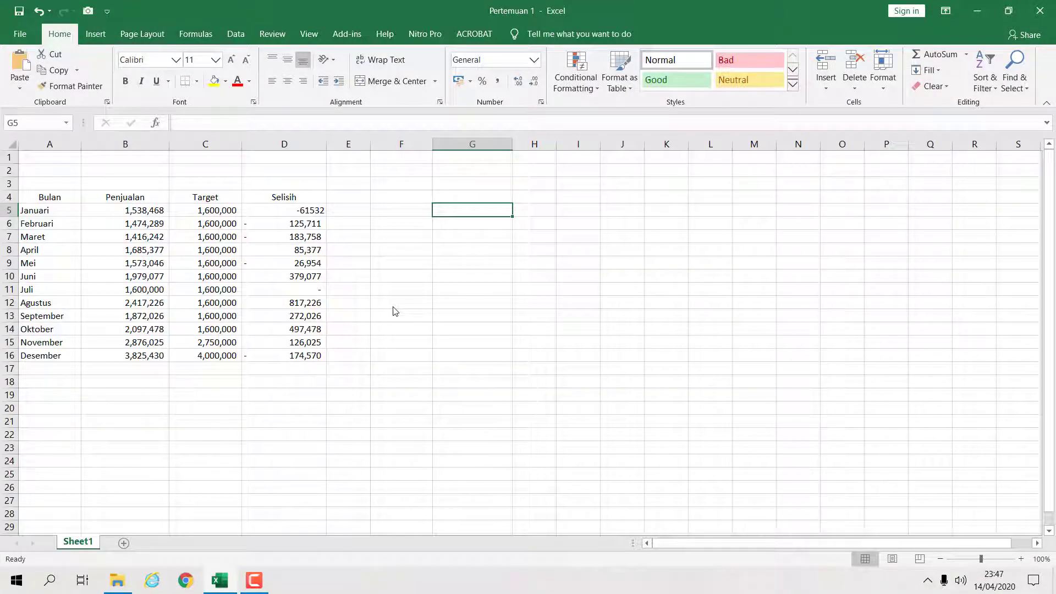
{"action": "left_click_drag", "start_coordinate": [292, 210], "coordinate": [285, 356]}
{"action": "key", "text": "Delete"}
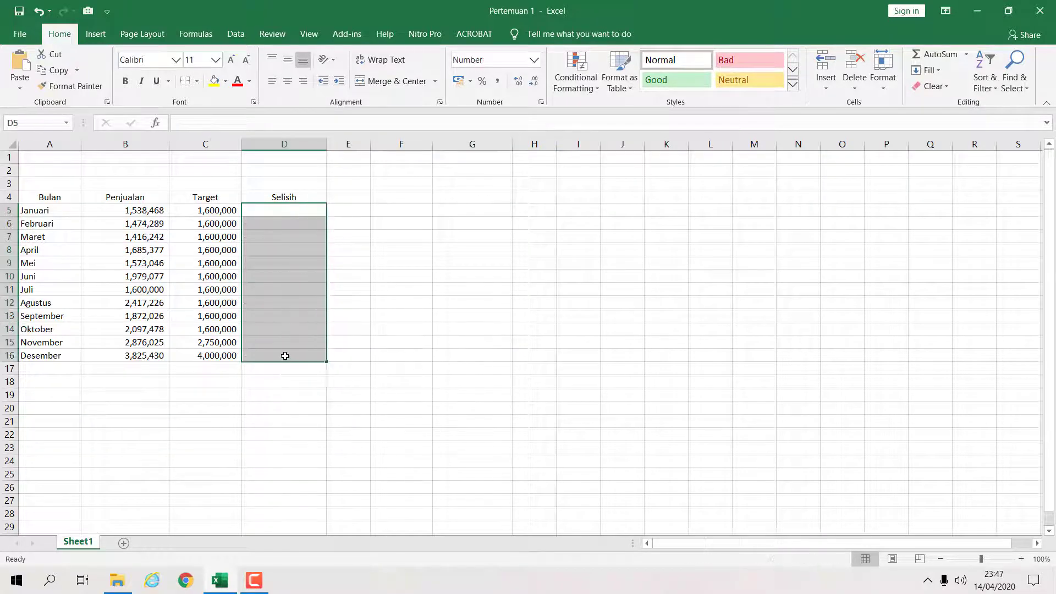
- Review the Bulan, Penjualan, Target and Selisih table cells
{"action": "left_click", "coordinate": [450, 296]}
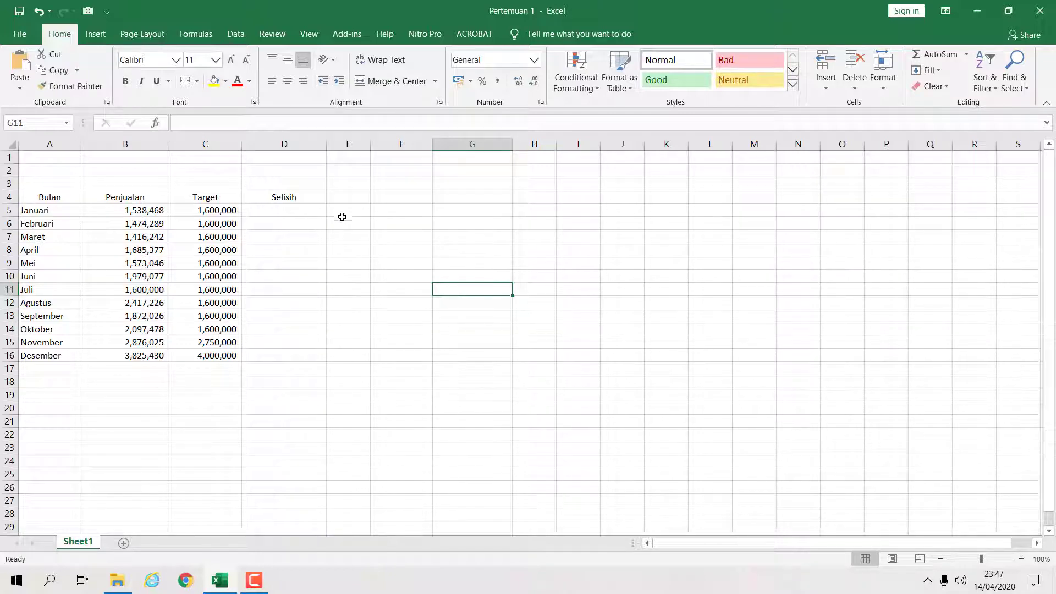
{"action": "left_click_drag", "start_coordinate": [34, 198], "coordinate": [296, 356]}
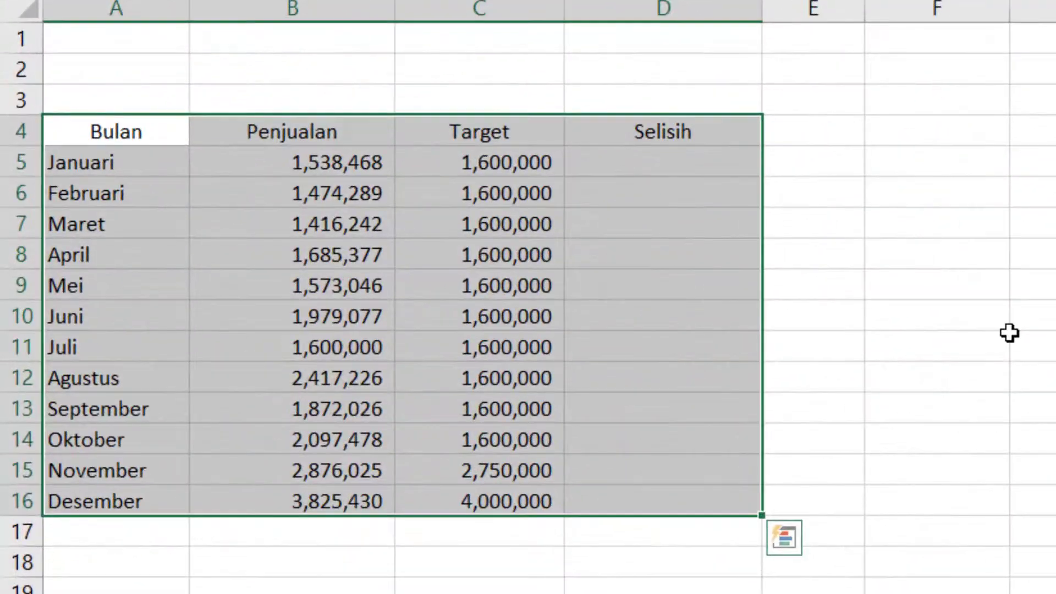
{"action": "left_click", "coordinate": [1010, 333]}
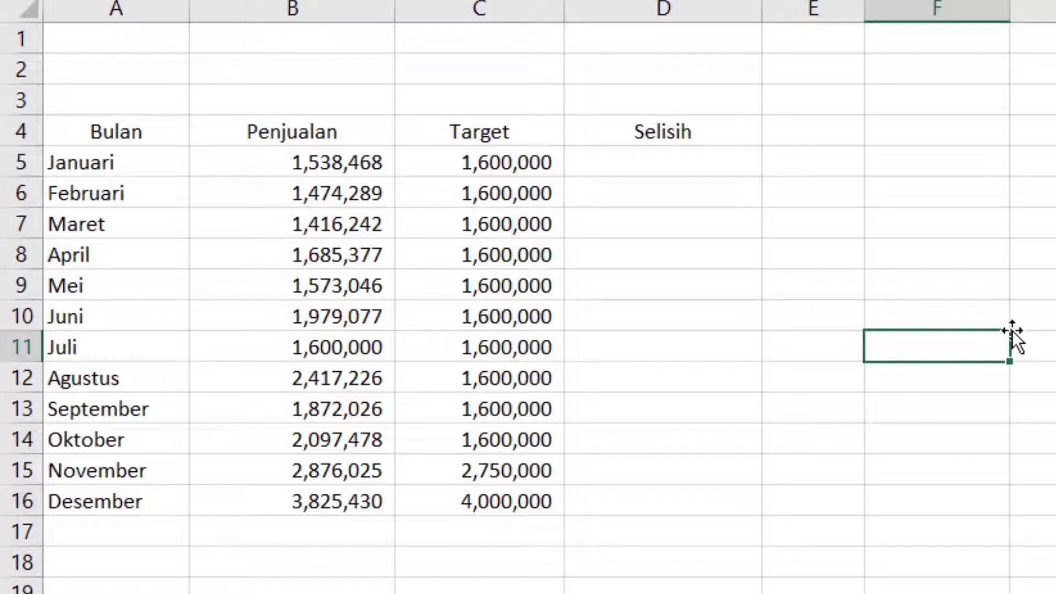
{"action": "left_click", "coordinate": [902, 318]}
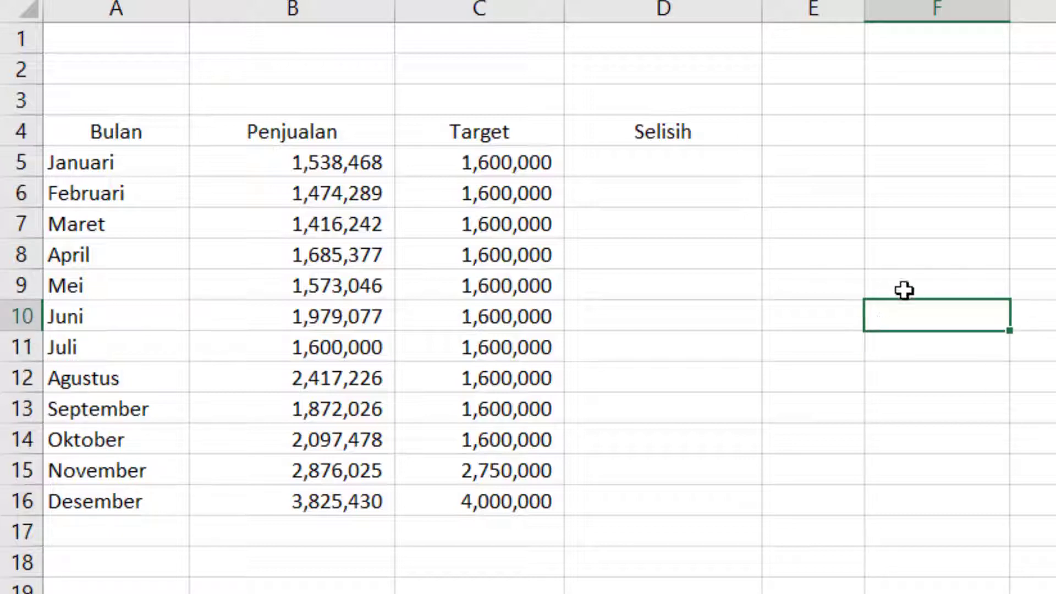
{"action": "left_click", "coordinate": [924, 270]}
{"action": "left_click", "coordinate": [118, 129]}
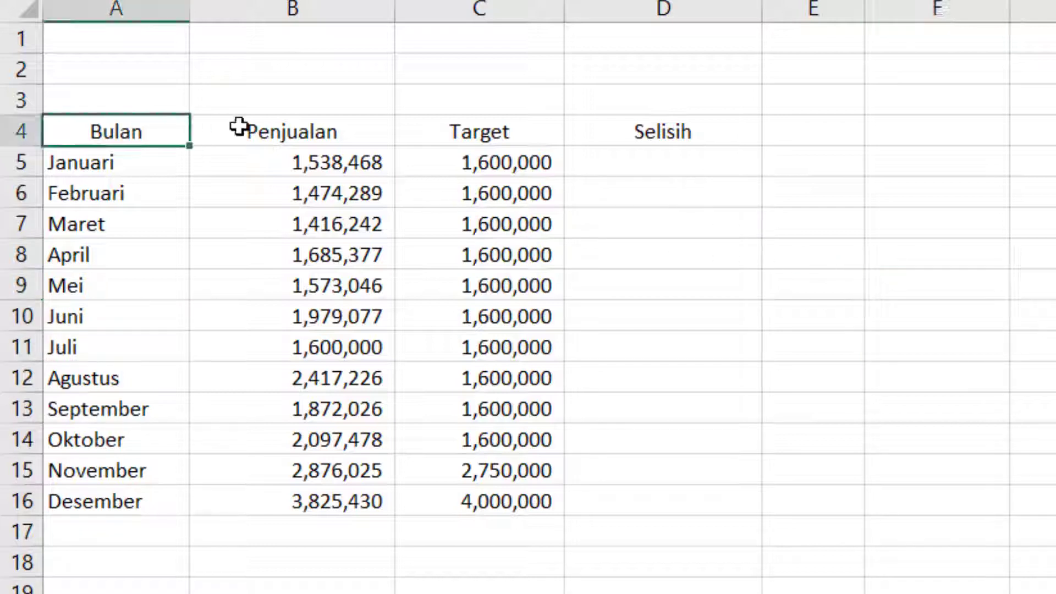
{"action": "left_click", "coordinate": [380, 131]}
{"action": "left_click", "coordinate": [533, 138]}
{"action": "left_click", "coordinate": [699, 133]}
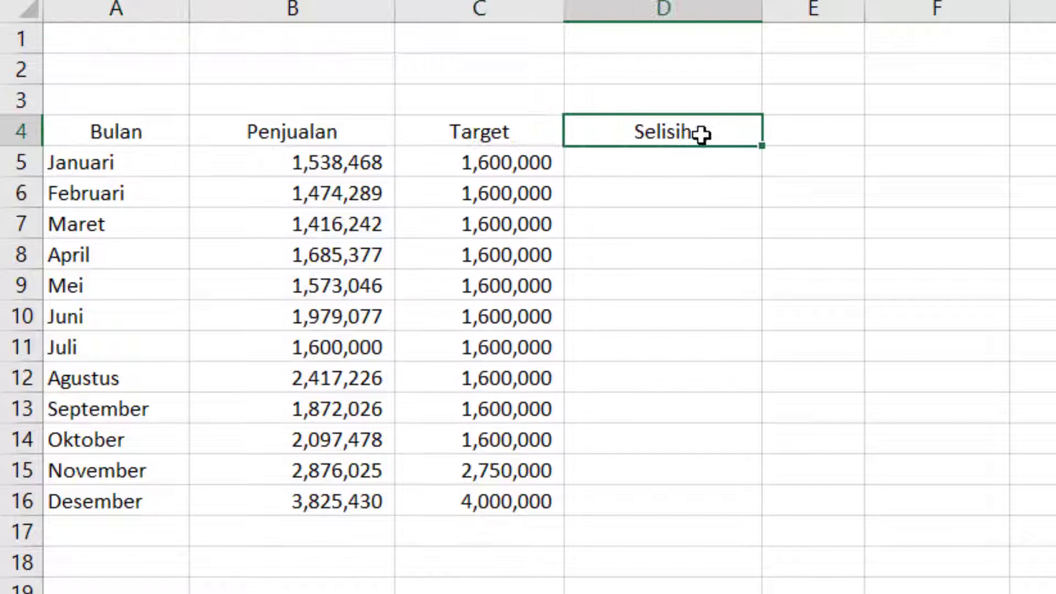
{"action": "left_click", "coordinate": [973, 185]}
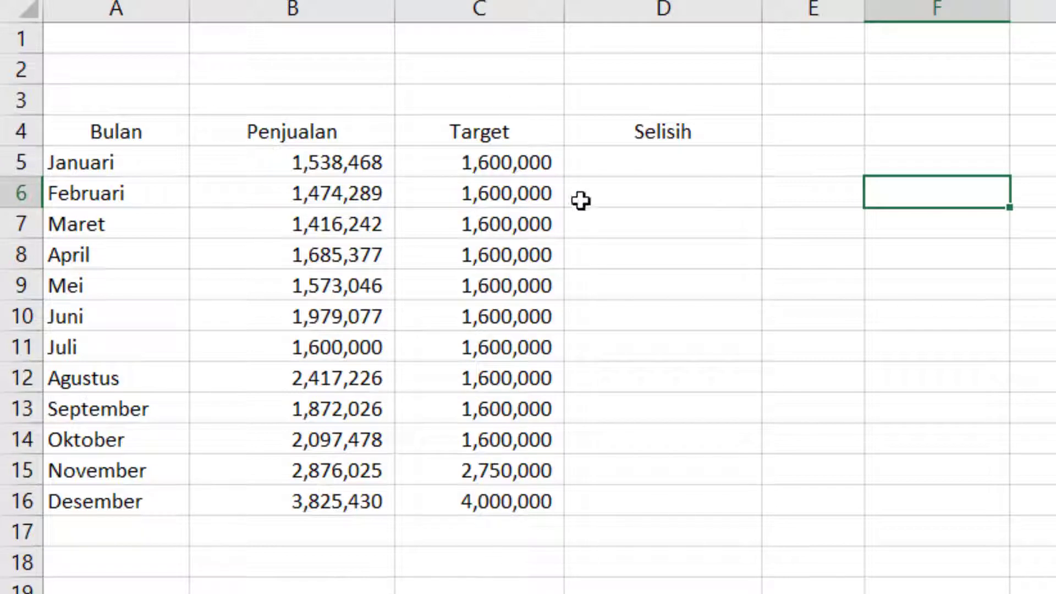
{"action": "left_click", "coordinate": [854, 142]}
{"action": "left_click", "coordinate": [967, 138]}
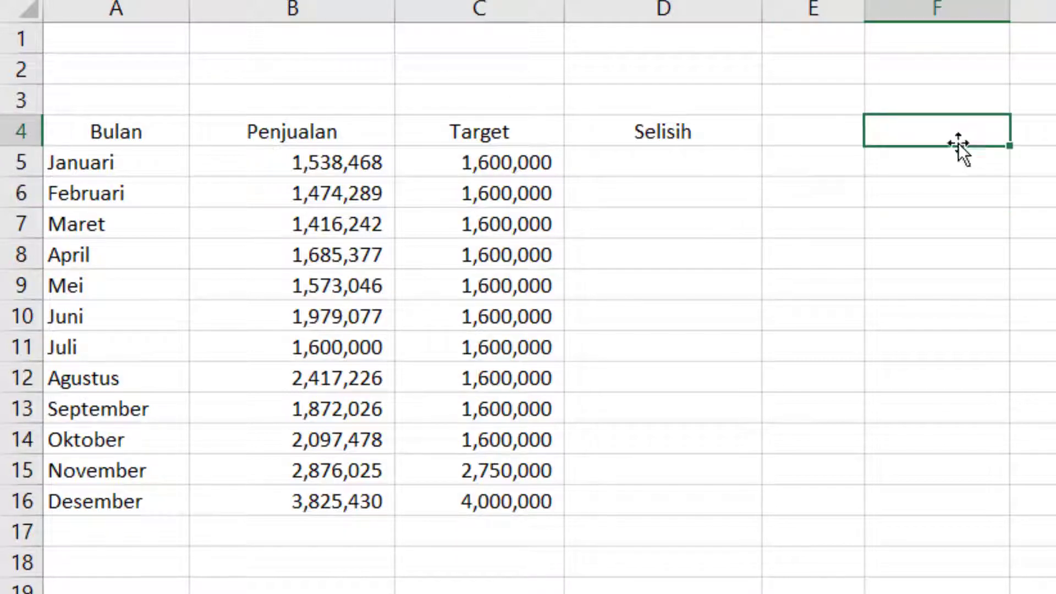
{"action": "left_click", "coordinate": [143, 139]}
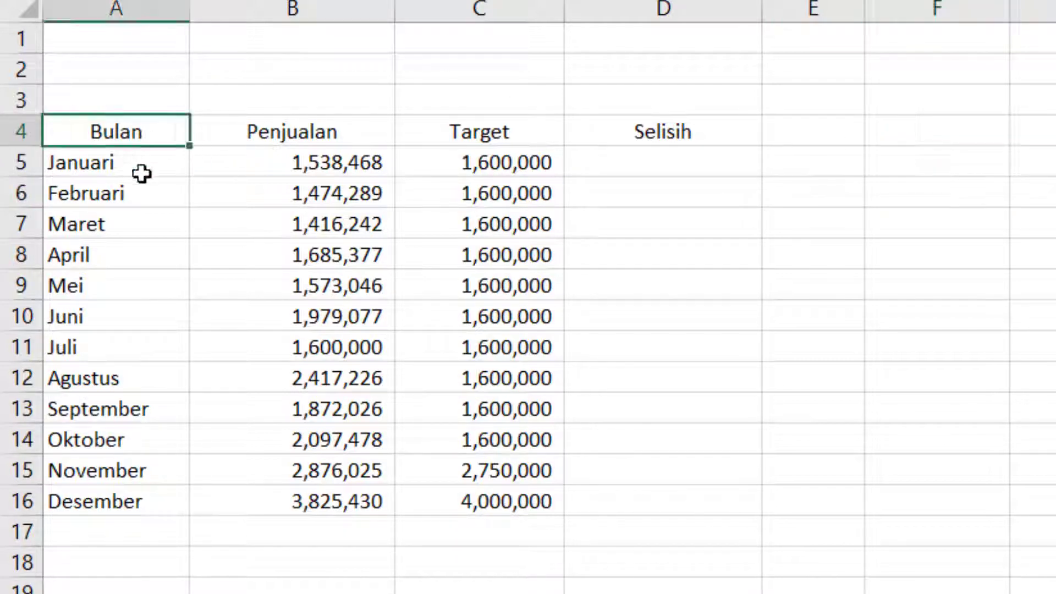
{"action": "left_click", "coordinate": [144, 173]}
{"action": "left_click", "coordinate": [142, 250]}
{"action": "left_click", "coordinate": [142, 343]}
{"action": "left_click", "coordinate": [138, 442]}
{"action": "left_click", "coordinate": [135, 503]}
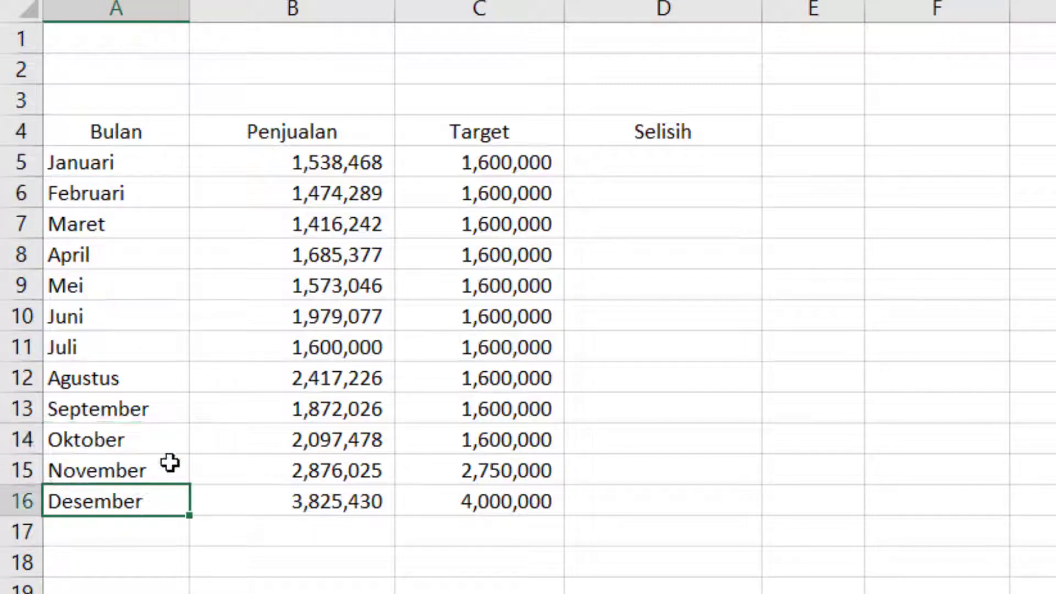
{"action": "left_click", "coordinate": [182, 161]}
{"action": "left_click", "coordinate": [175, 127]}
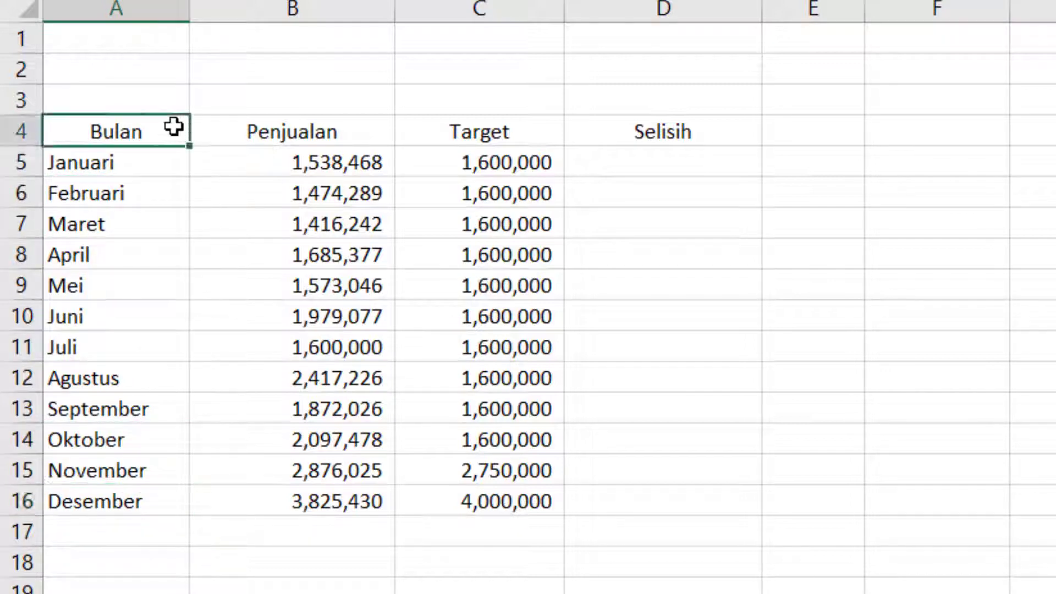
{"action": "left_click", "coordinate": [257, 81]}
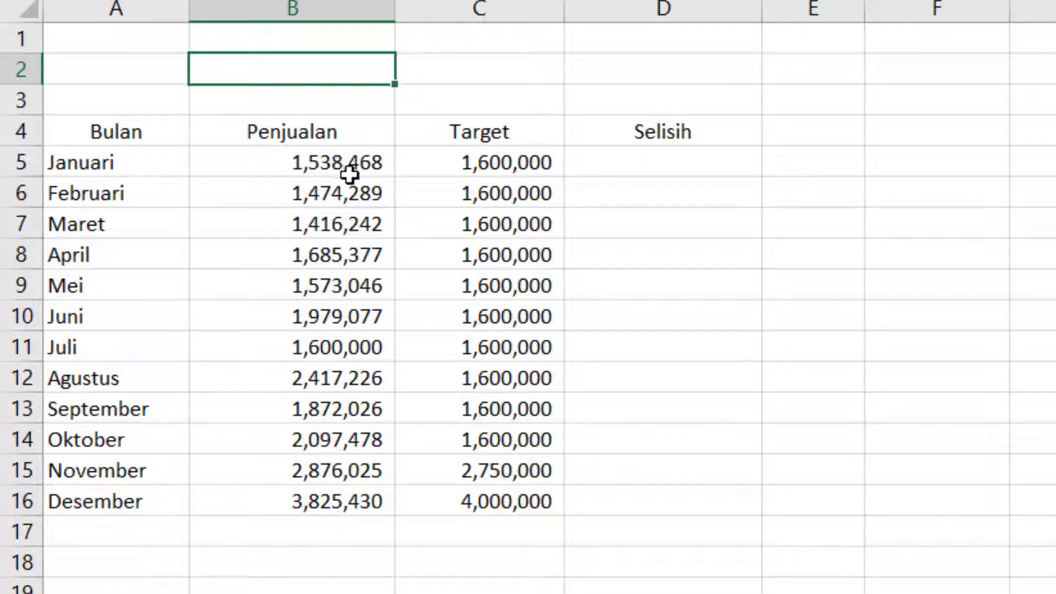
- Enter the formula =B5-C5 in cell D5 to compute January's Selisih
{"action": "left_click", "coordinate": [678, 163]}
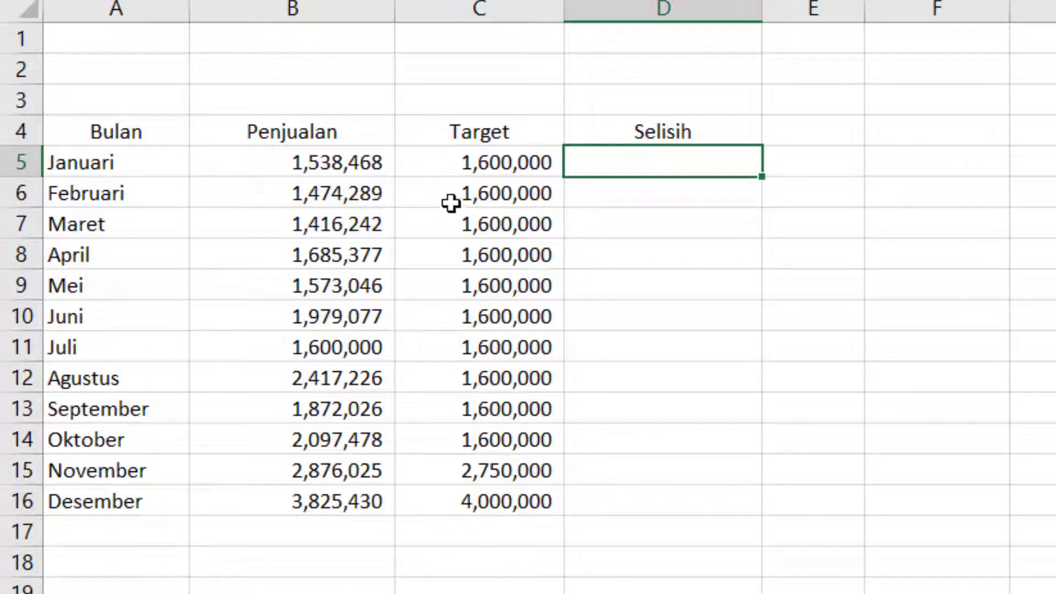
{"action": "left_click", "coordinate": [657, 206]}
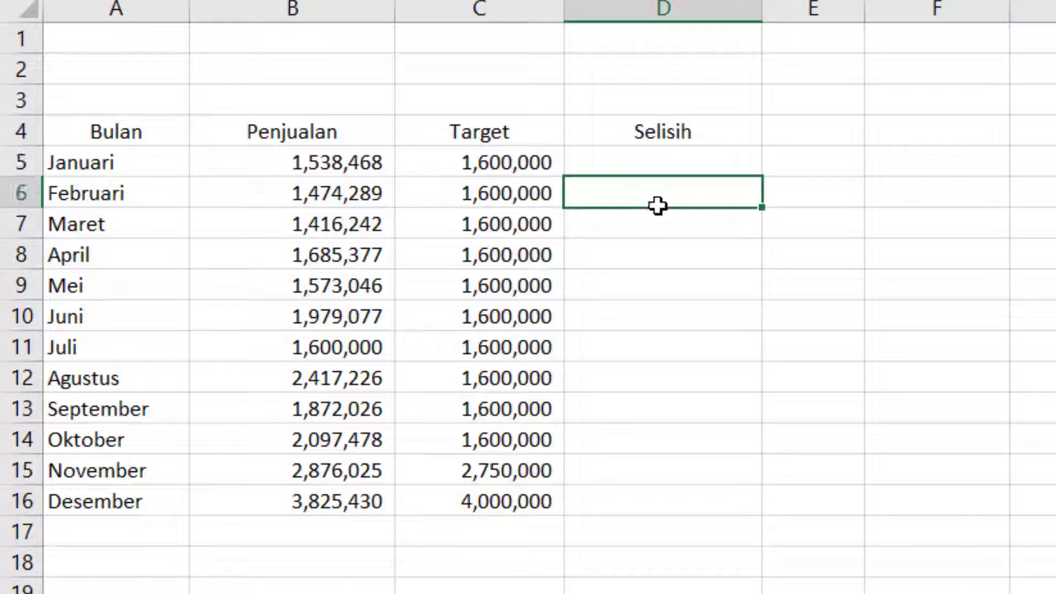
{"action": "left_click", "coordinate": [695, 163]}
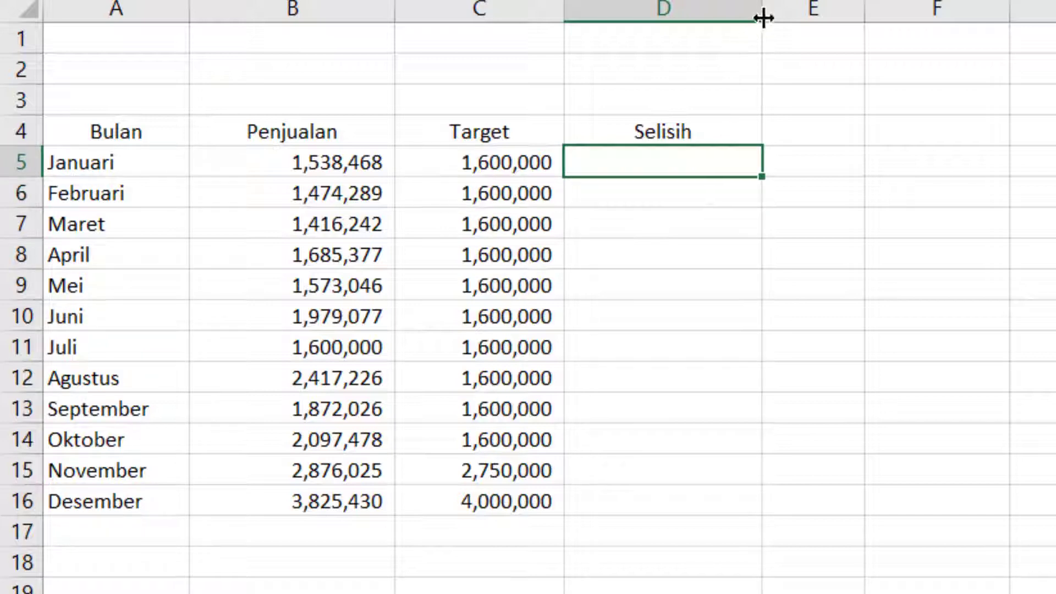
{"action": "left_click_drag", "start_coordinate": [762, 17], "coordinate": [759, 17]}
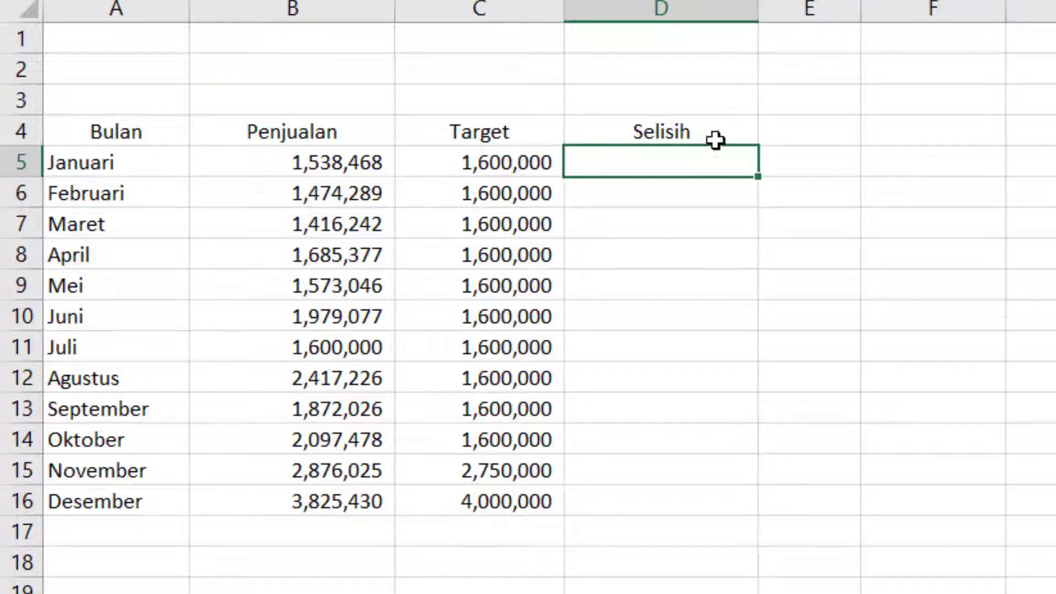
{"action": "left_click", "coordinate": [693, 231]}
{"action": "left_click", "coordinate": [686, 185]}
{"action": "left_click", "coordinate": [715, 155]}
{"action": "type", "text": "="}
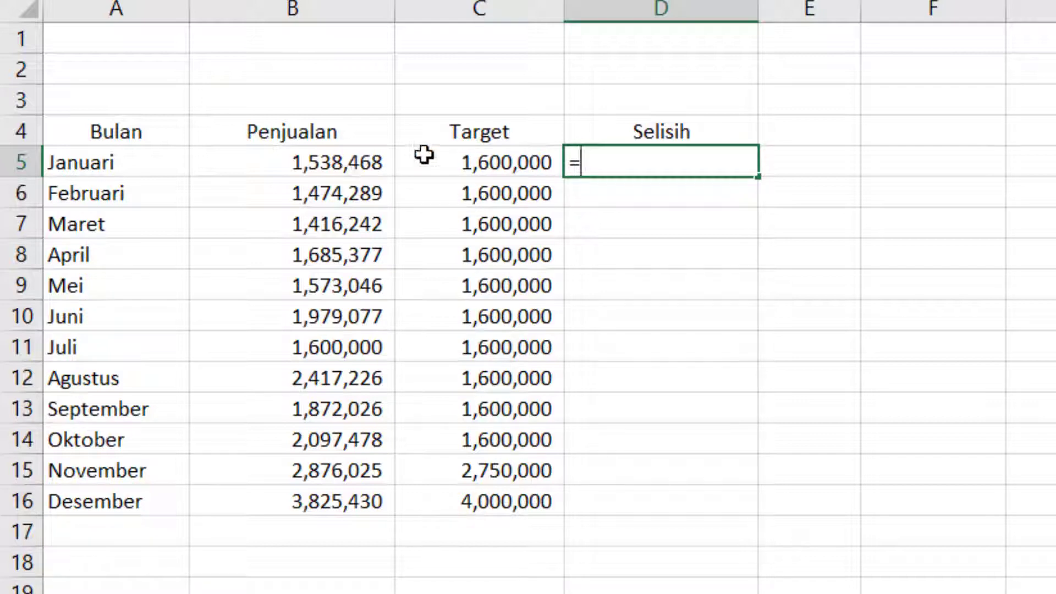
{"action": "left_click", "coordinate": [337, 168]}
{"action": "type", "text": "-"}
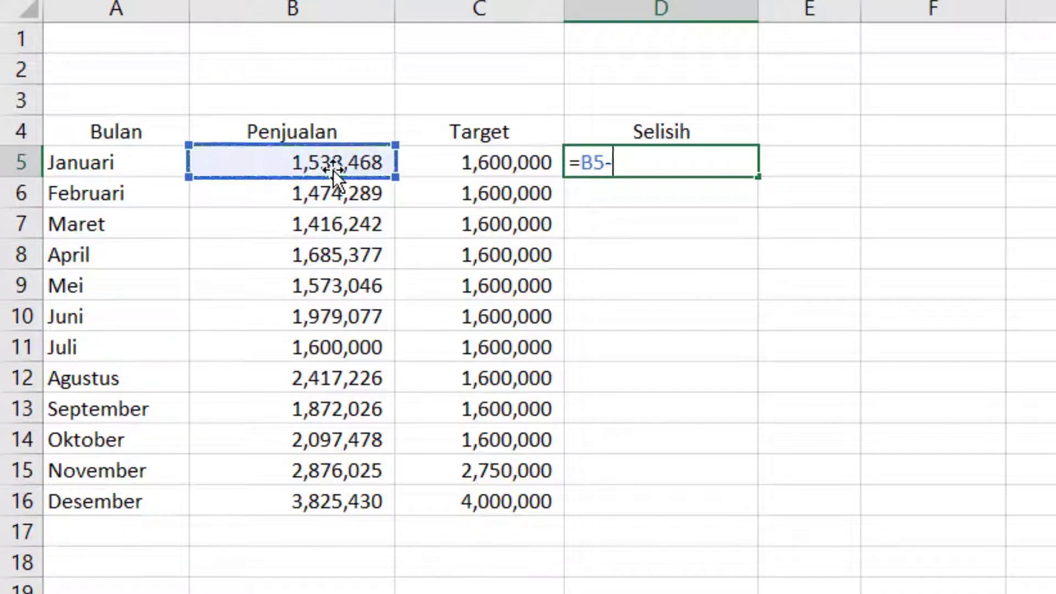
{"action": "left_click", "coordinate": [511, 170]}
{"action": "key", "text": "Return"}
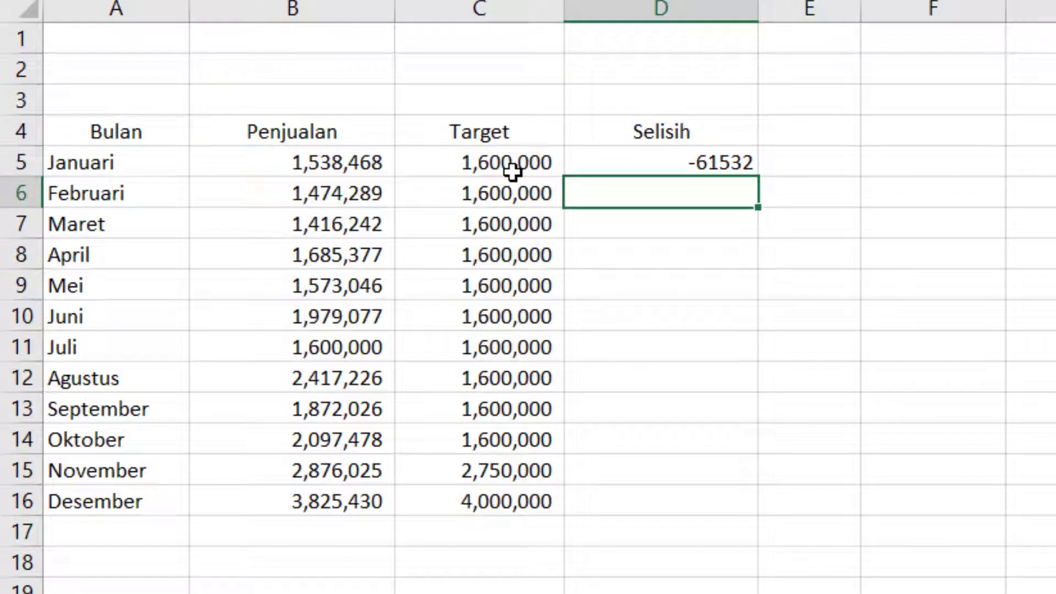
- Enter the formula =B6-C6 in cell D6 for February's Selisih
{"action": "type", "text": "="}
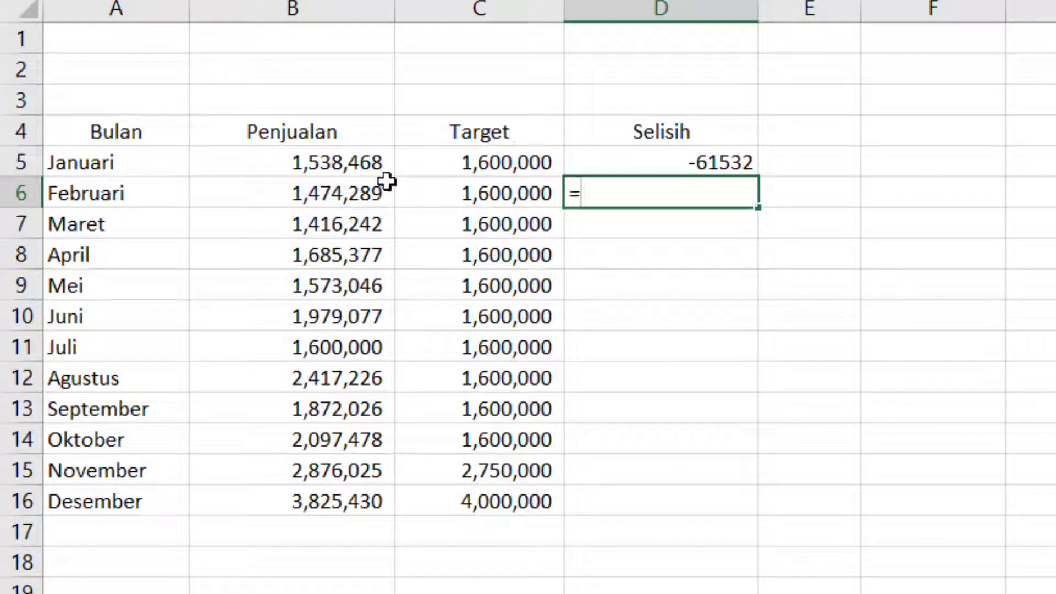
{"action": "left_click", "coordinate": [321, 192]}
{"action": "type", "text": "-"}
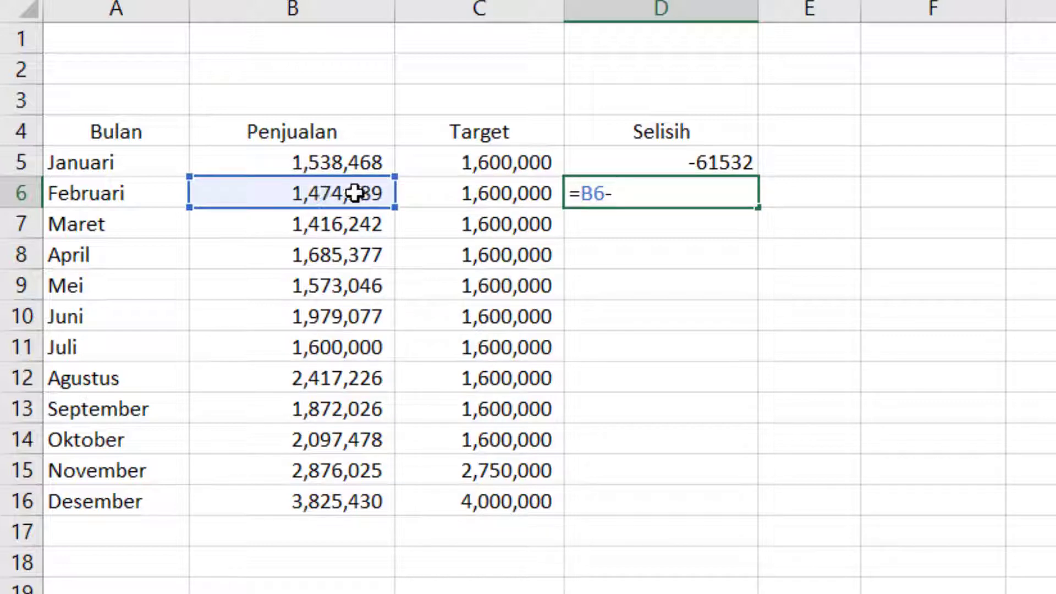
{"action": "left_click", "coordinate": [445, 190]}
{"action": "key", "text": "Return"}
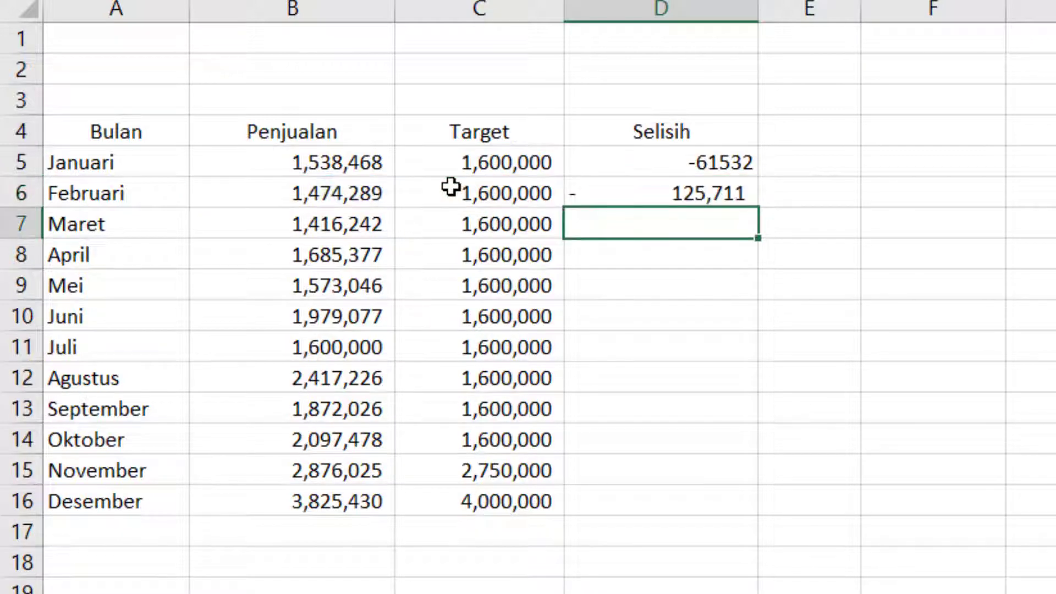
- Fill the D5 subtraction formula down through D16 and narrow column D
{"action": "left_click", "coordinate": [644, 165]}
{"action": "left_click_drag", "start_coordinate": [766, 180], "coordinate": [743, 503]}
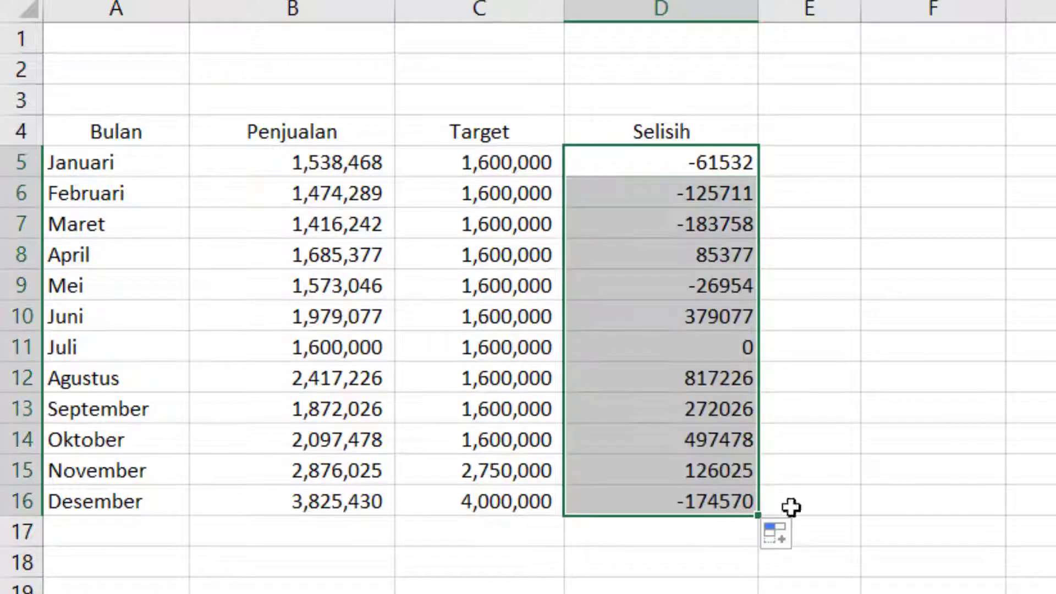
{"action": "left_click", "coordinate": [922, 471]}
{"action": "left_click_drag", "start_coordinate": [759, 23], "coordinate": [708, 11]}
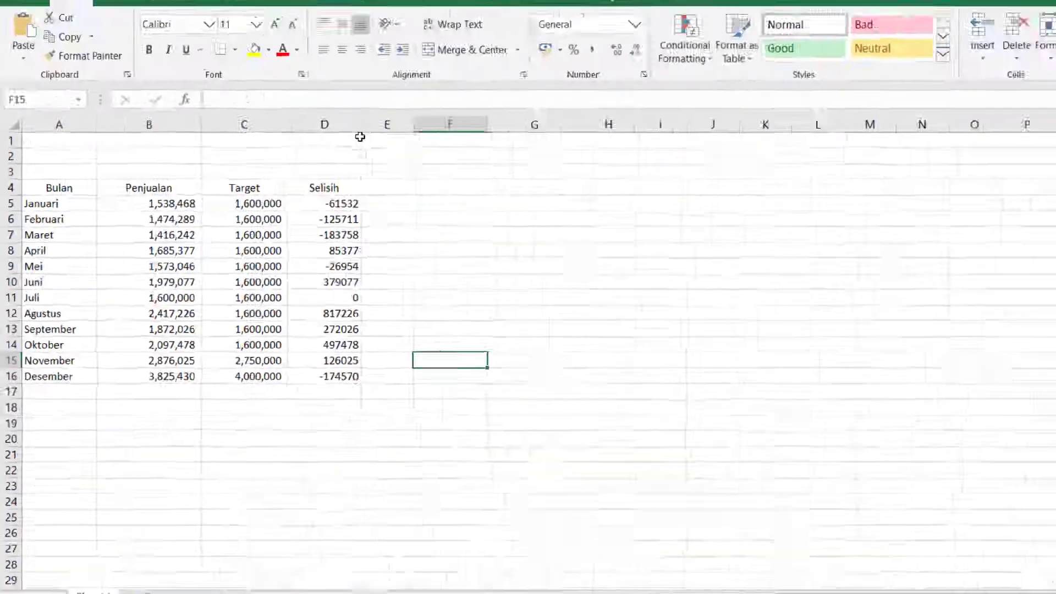
- Inspect the Selisih formulas and Target values in the table cells
{"action": "left_click", "coordinate": [896, 164]}
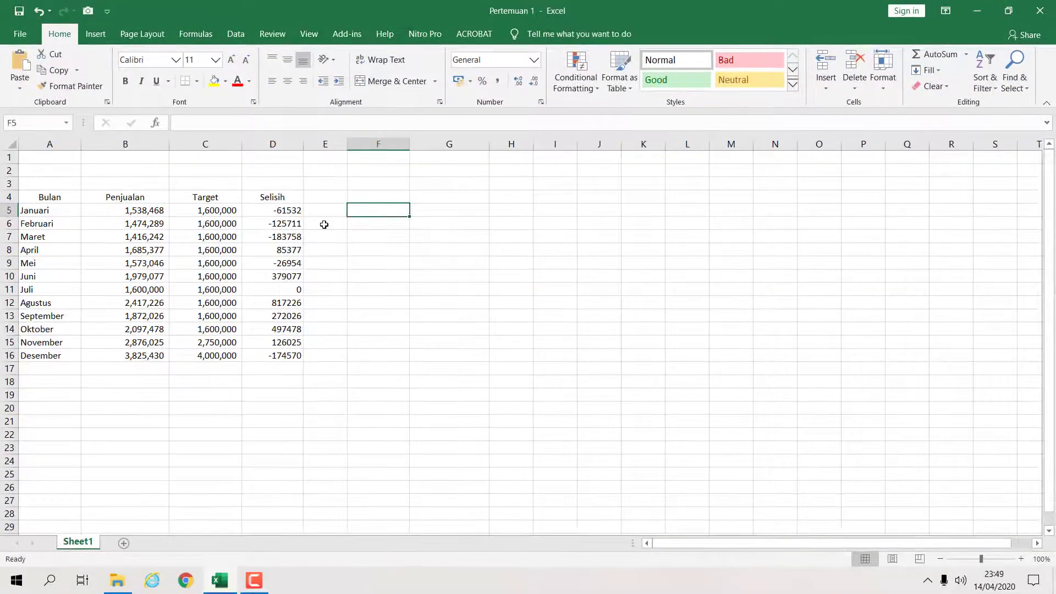
{"action": "left_click", "coordinate": [290, 224]}
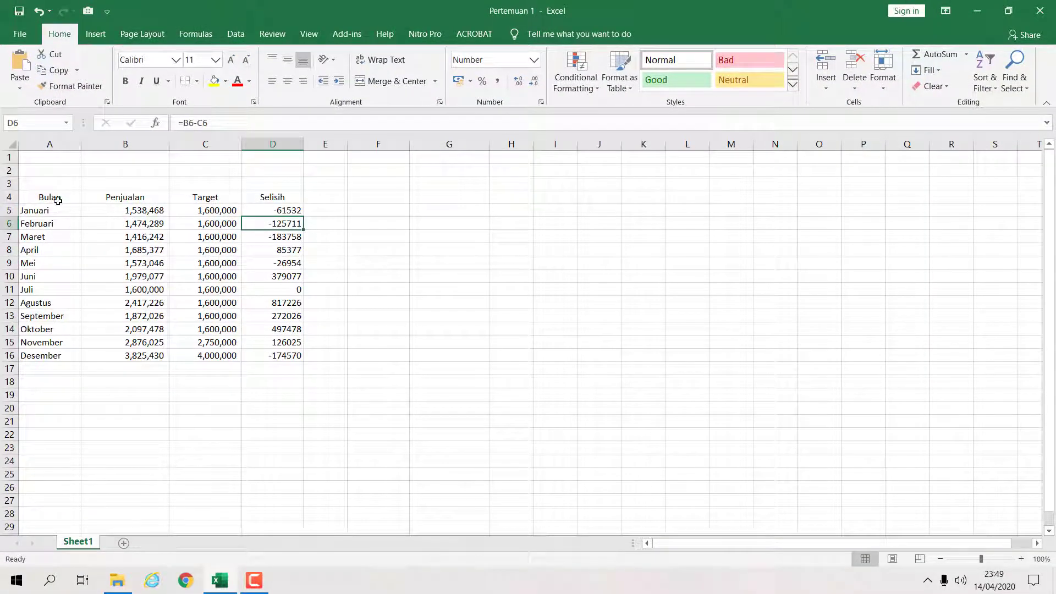
{"action": "left_click", "coordinate": [275, 210]}
{"action": "left_click", "coordinate": [286, 289]}
{"action": "left_click", "coordinate": [217, 342]}
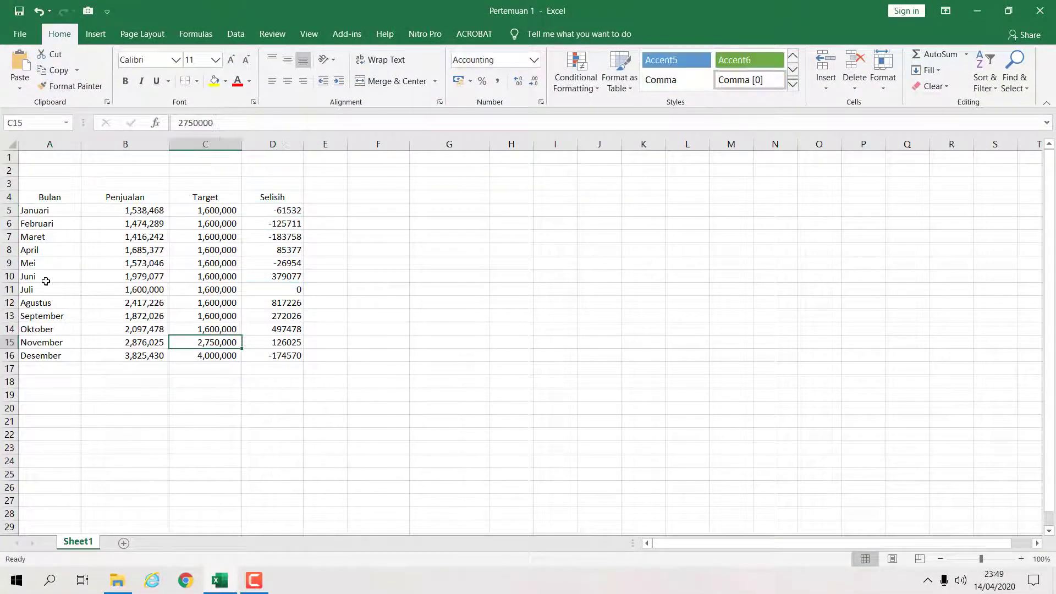
{"action": "left_click", "coordinate": [132, 224]}
{"action": "left_click", "coordinate": [234, 237]}
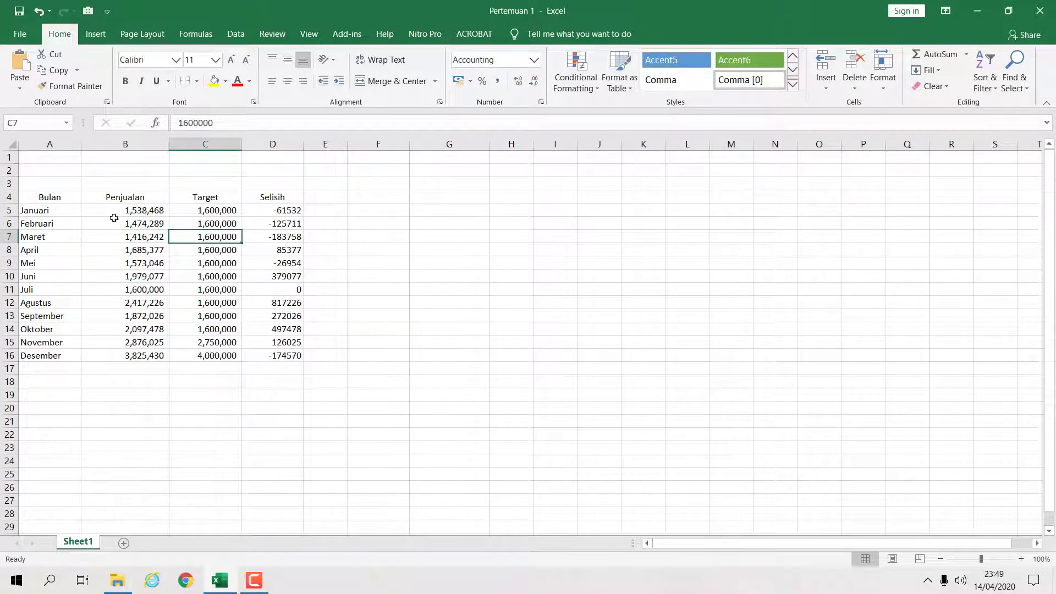
{"action": "left_click", "coordinate": [226, 381]}
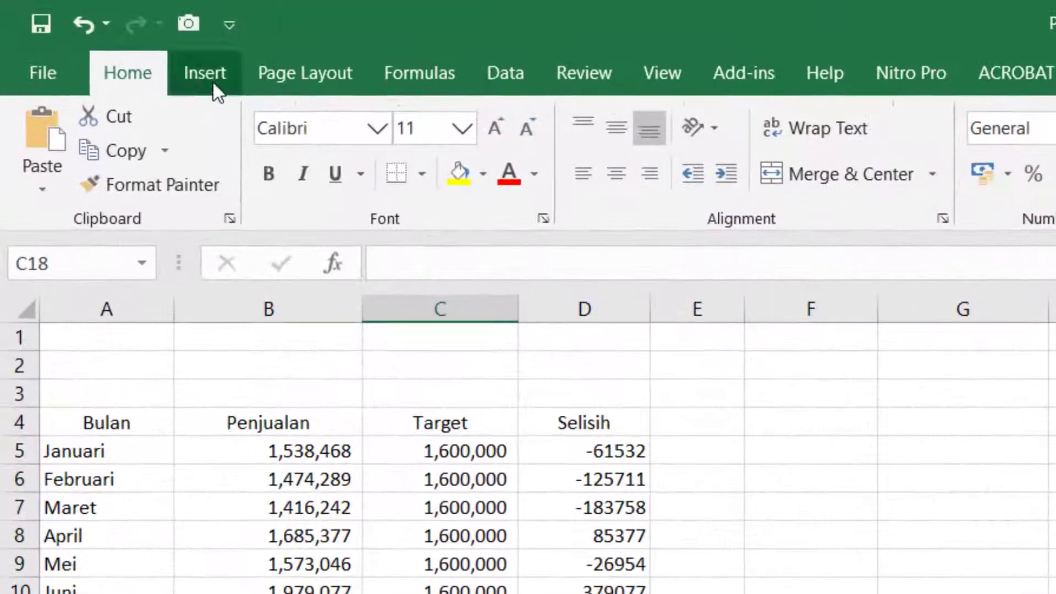
- Insert the picture "the witcher 3" from the Pictures > Picture folder into the sheet
{"action": "left_click", "coordinate": [95, 33]}
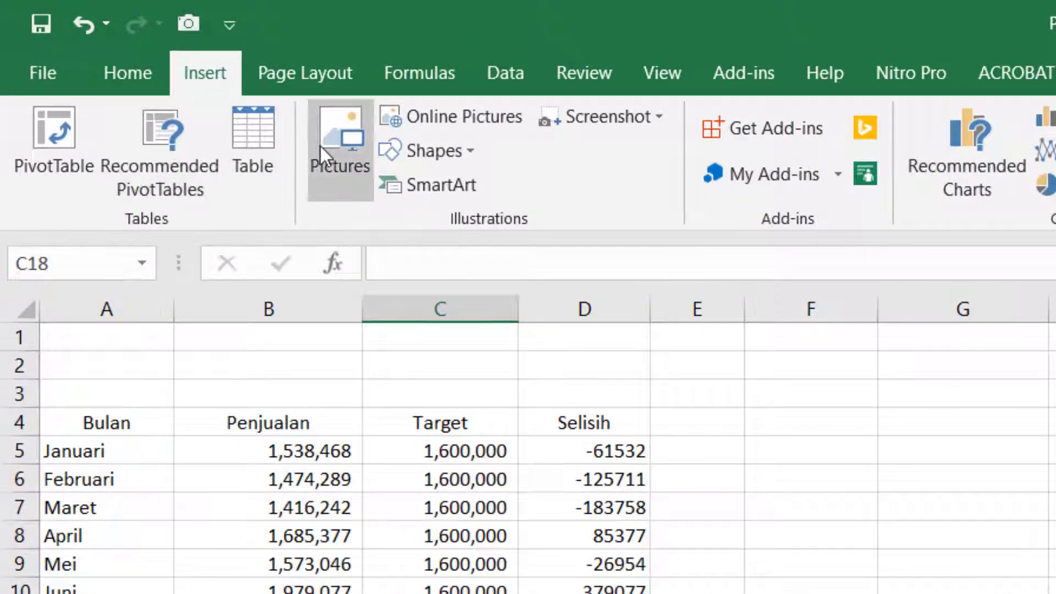
{"action": "left_click", "coordinate": [324, 171]}
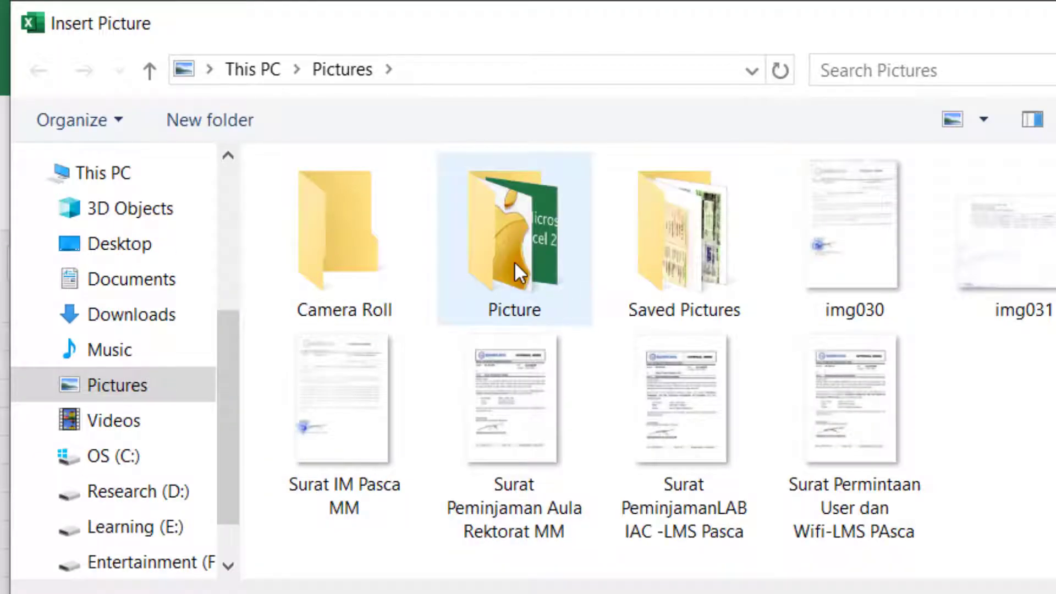
{"action": "double_click", "coordinate": [514, 261]}
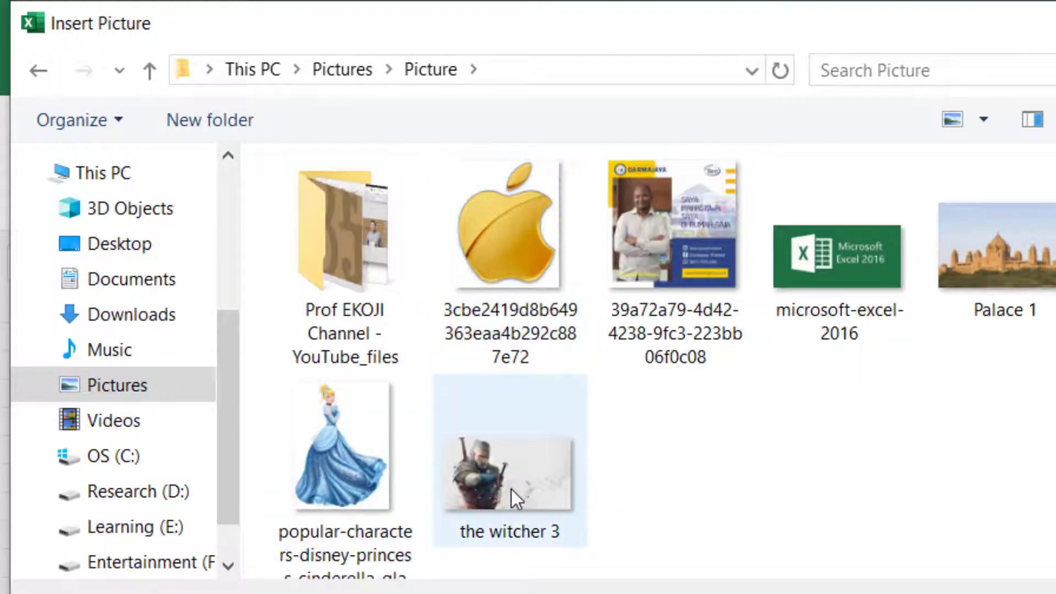
{"action": "left_click", "coordinate": [512, 490]}
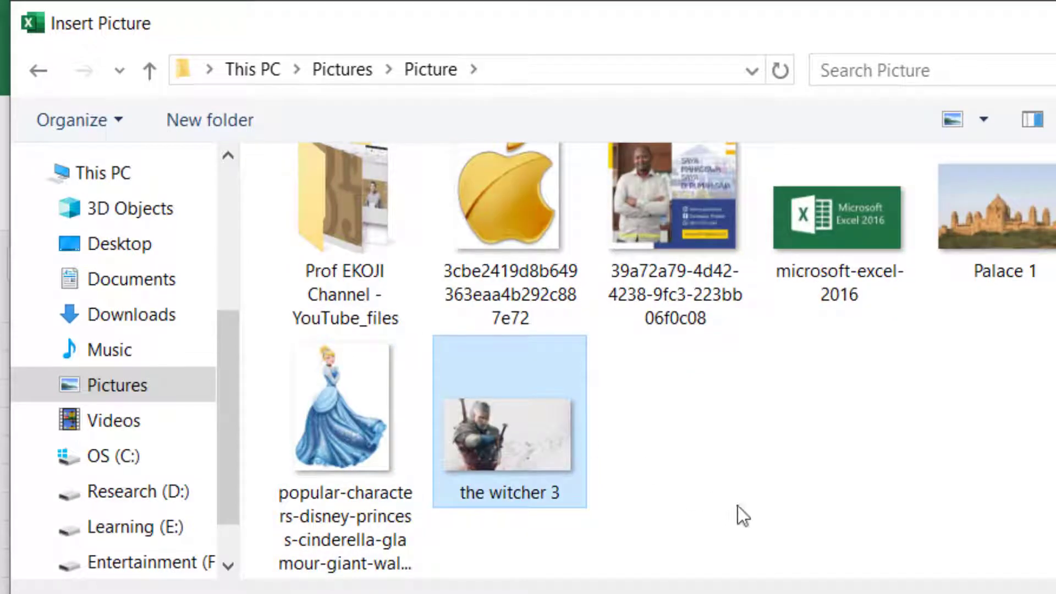
{"action": "left_click", "coordinate": [797, 589]}
- Resize and move the picture beside the table, about 15.73 cm wide and 8.85 cm high, over columns E to M
{"action": "left_click_drag", "start_coordinate": [471, 415], "coordinate": [501, 190]}
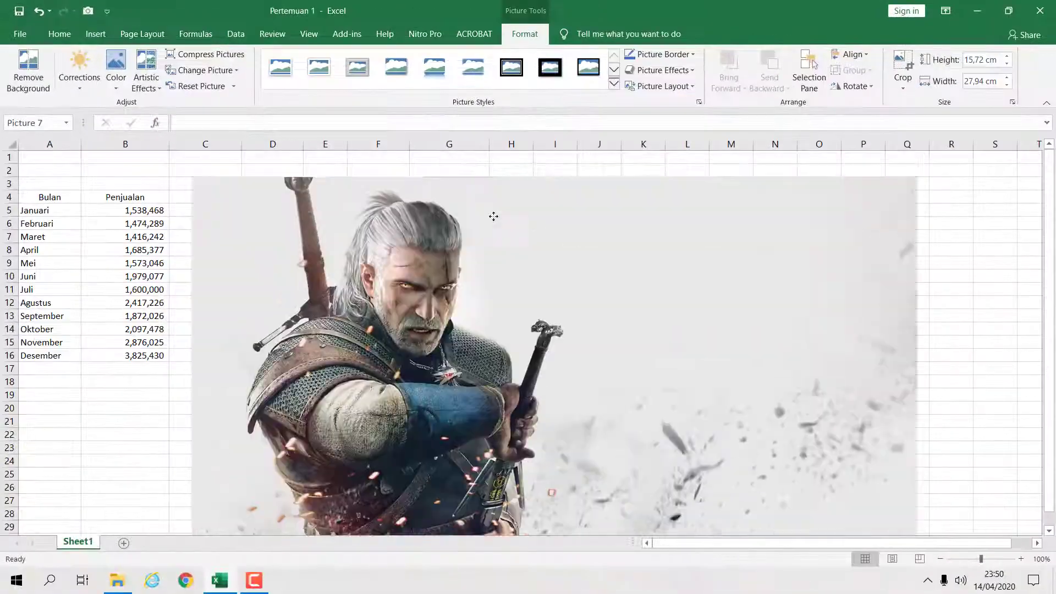
{"action": "left_click_drag", "start_coordinate": [335, 207], "coordinate": [321, 282]}
{"action": "left_click_drag", "start_coordinate": [186, 227], "coordinate": [500, 396]}
{"action": "left_click_drag", "start_coordinate": [706, 482], "coordinate": [590, 305]}
{"action": "left_click", "coordinate": [584, 302]}
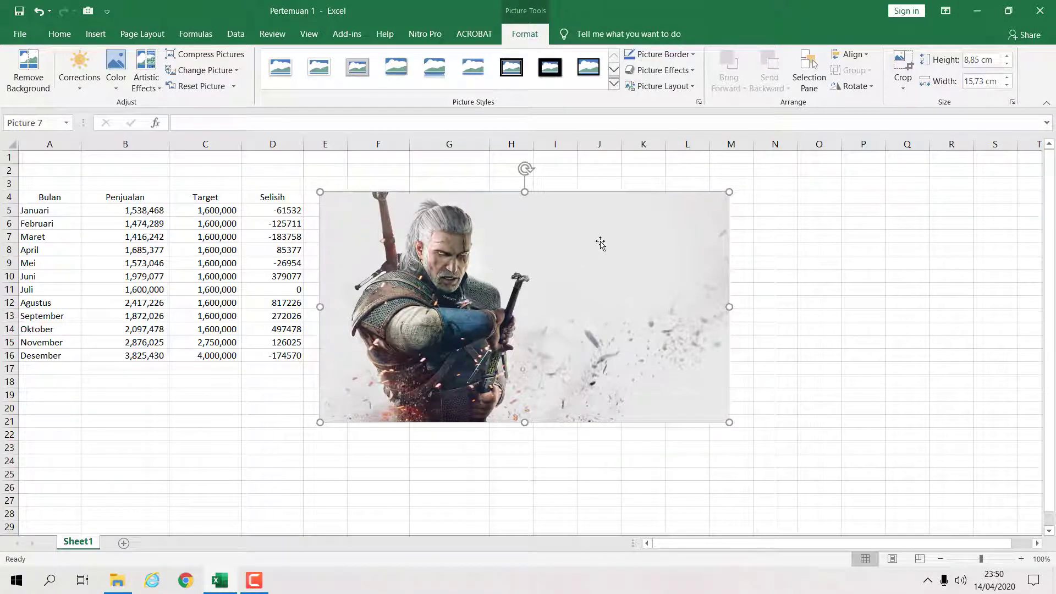
{"action": "left_click_drag", "start_coordinate": [576, 301], "coordinate": [571, 272]}
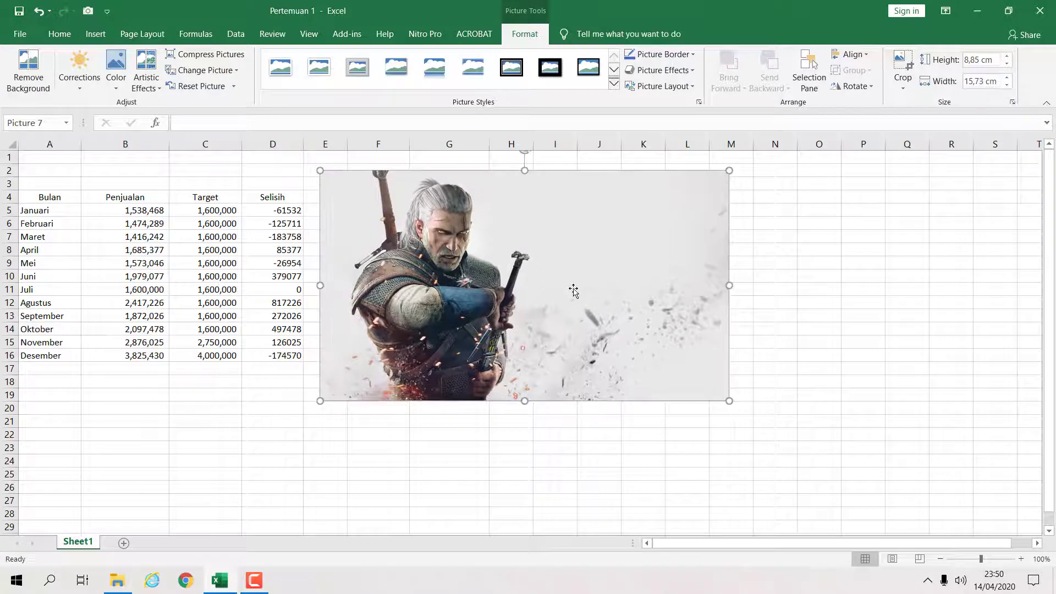
- Enlarge the picture to about 17.78 cm wide and 10 cm high, extending it over columns E to N
{"action": "left_click_drag", "start_coordinate": [728, 402], "coordinate": [782, 430]}
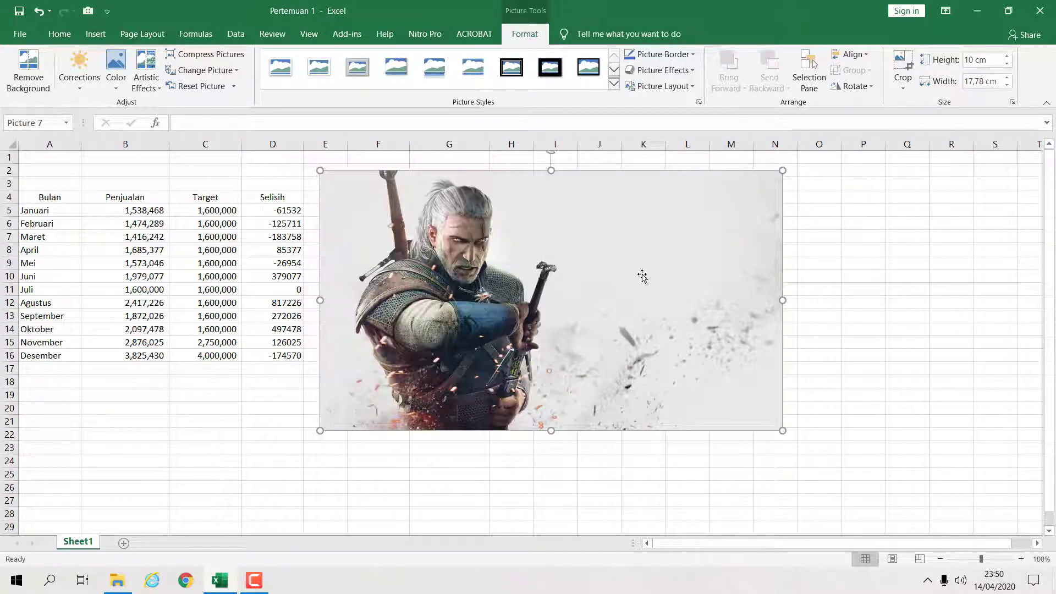
{"action": "left_click", "coordinate": [827, 257]}
{"action": "left_click", "coordinate": [631, 263]}
{"action": "left_click", "coordinate": [827, 237]}
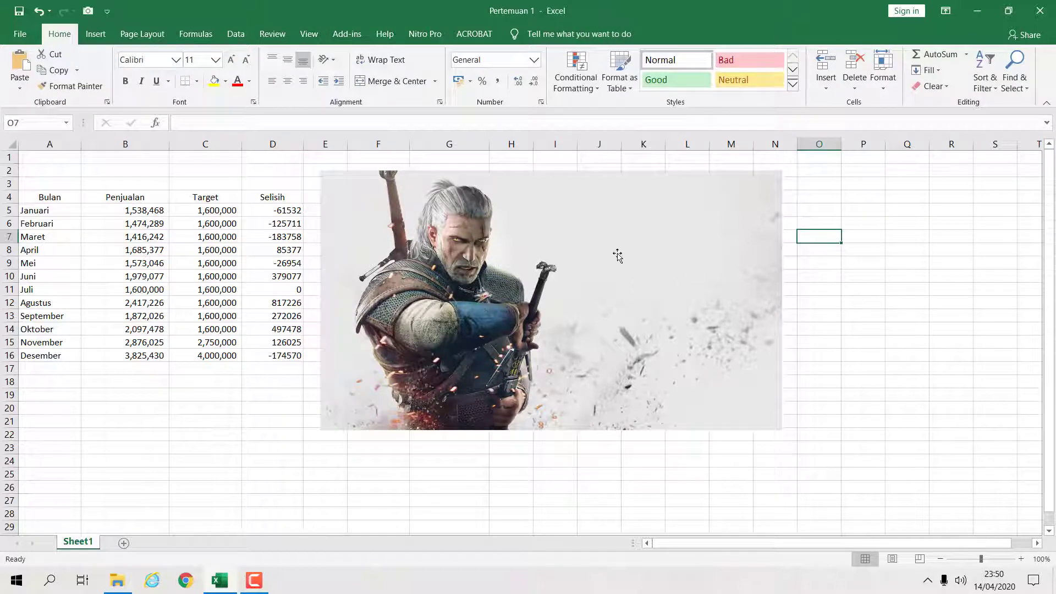
{"action": "left_click", "coordinate": [509, 257]}
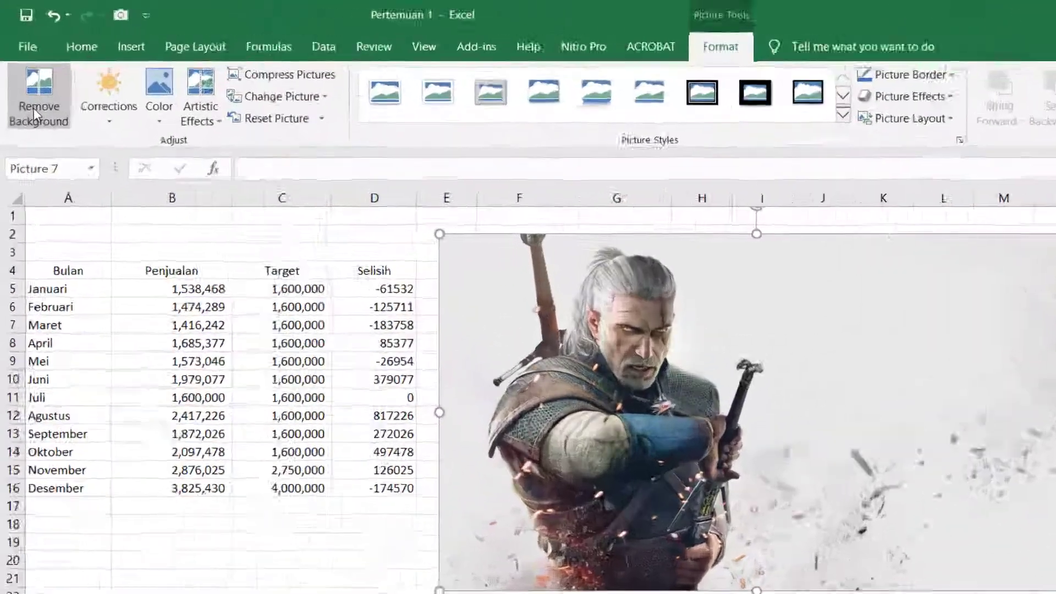
- Remove the picture's background, widening the kept area to the picture's top, bottom and left edges before keeping the changes
{"action": "left_click", "coordinate": [34, 107]}
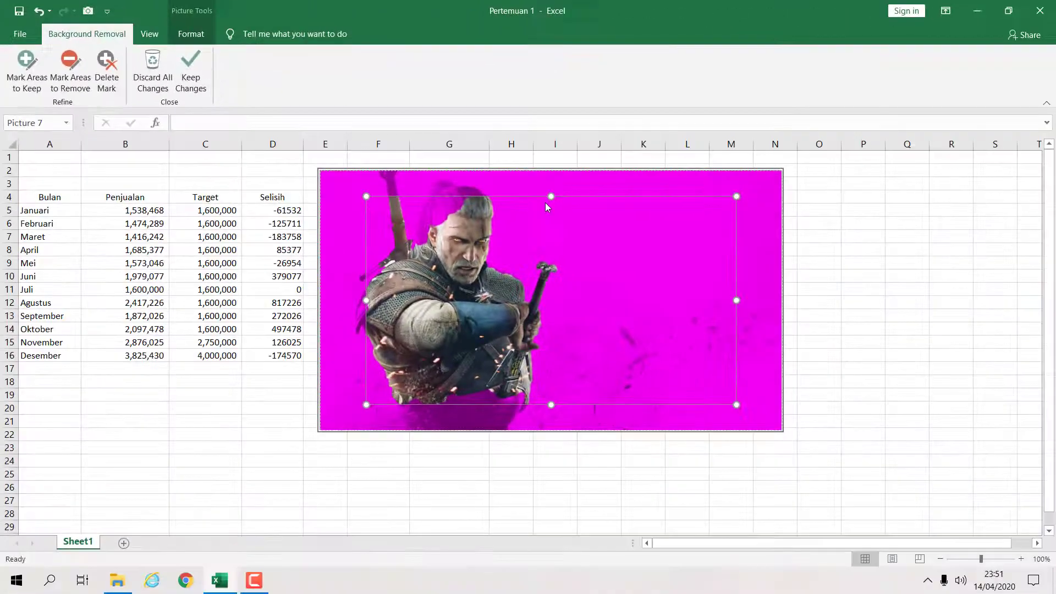
{"action": "left_click_drag", "start_coordinate": [551, 197], "coordinate": [551, 174]}
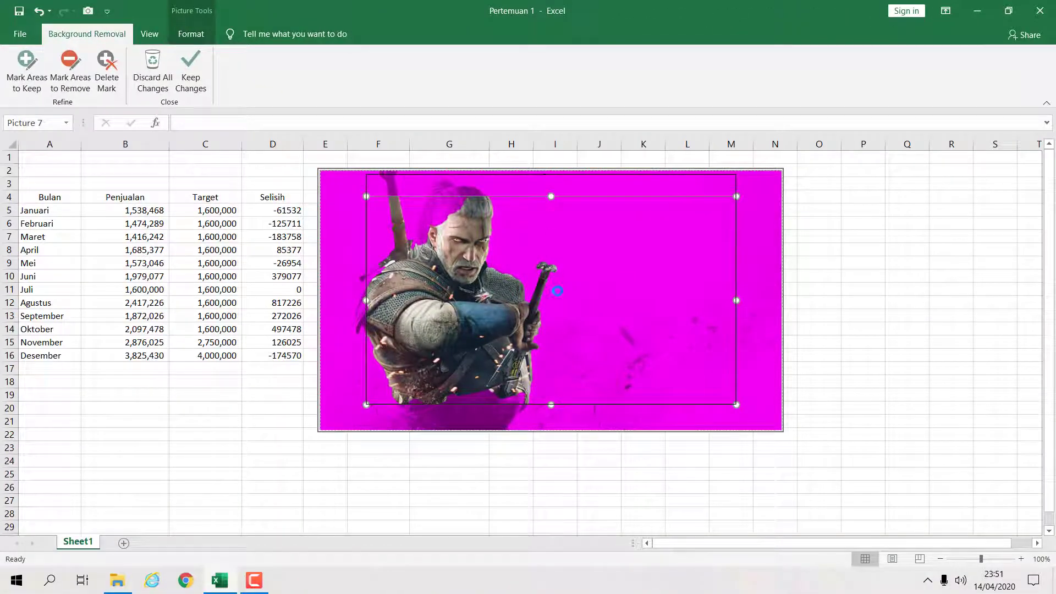
{"action": "left_click_drag", "start_coordinate": [550, 404], "coordinate": [549, 427]}
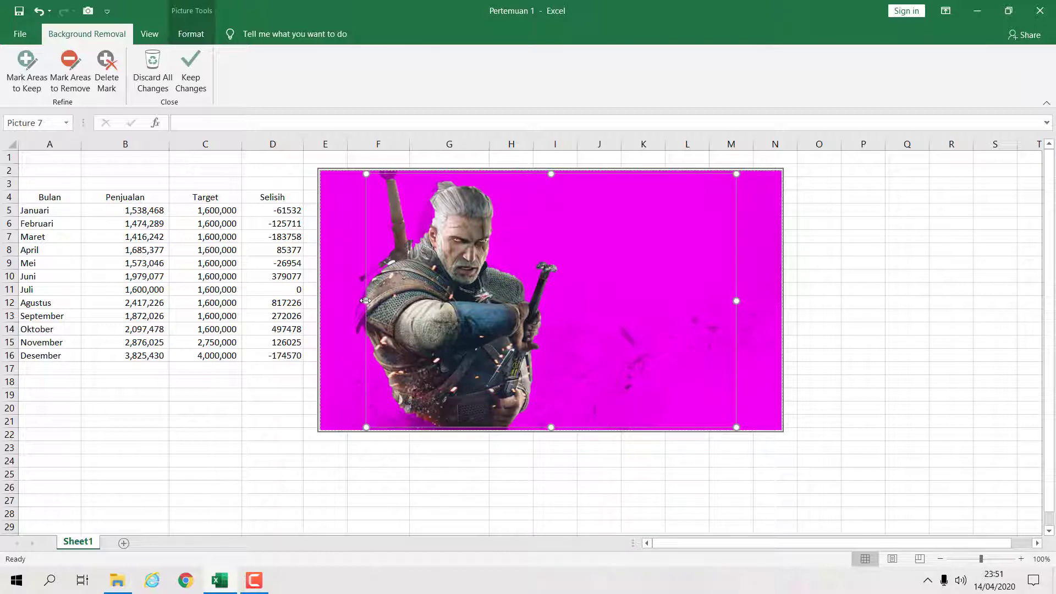
{"action": "left_click_drag", "start_coordinate": [365, 300], "coordinate": [339, 300]}
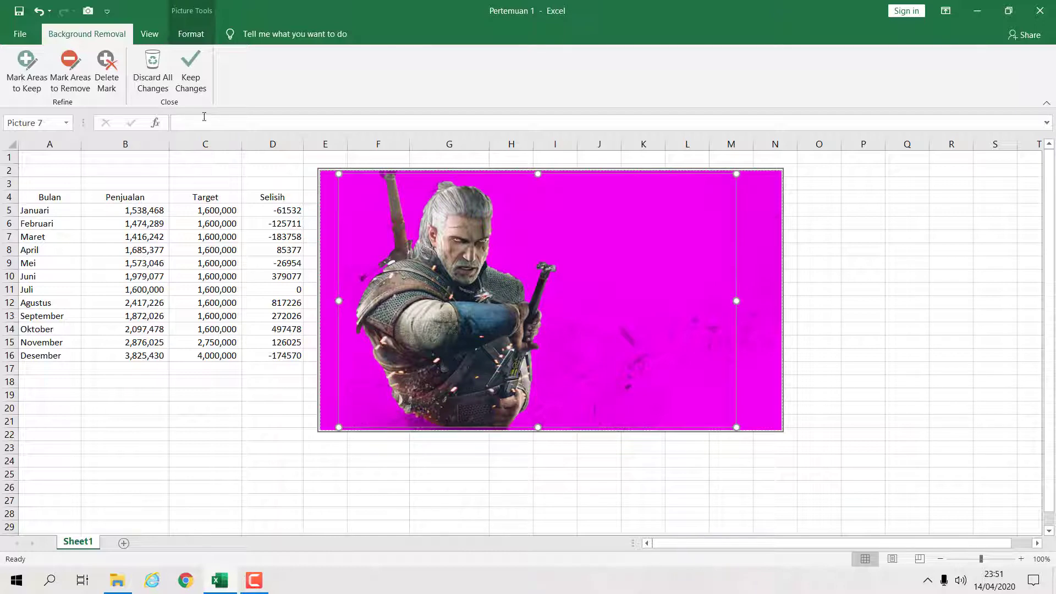
{"action": "left_click", "coordinate": [196, 84]}
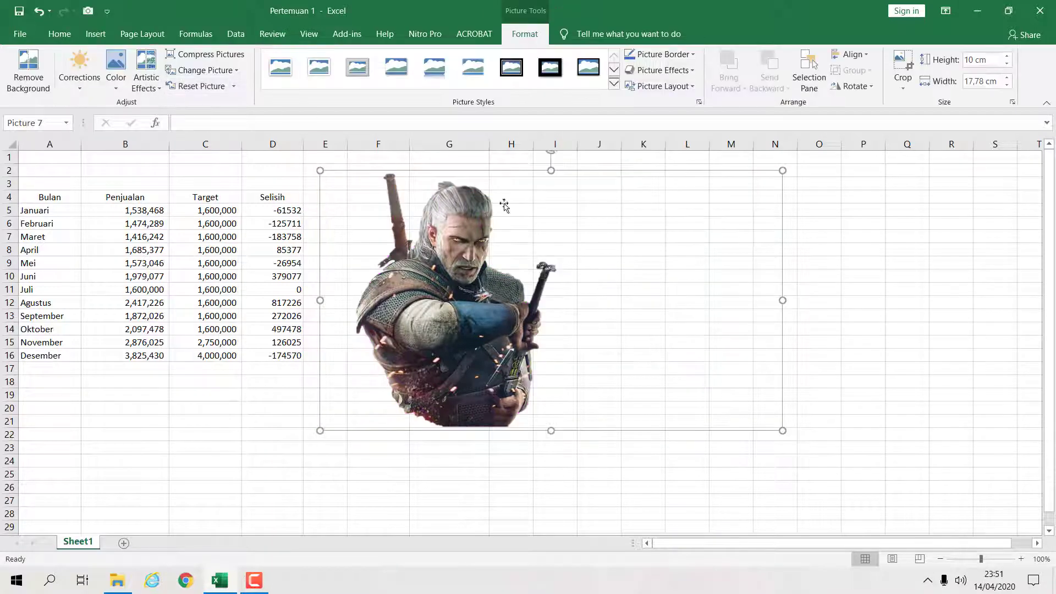
- Delete the picture from the sheet
{"action": "left_click", "coordinate": [826, 271]}
{"action": "left_click", "coordinate": [500, 330]}
{"action": "key", "text": "Delete"}
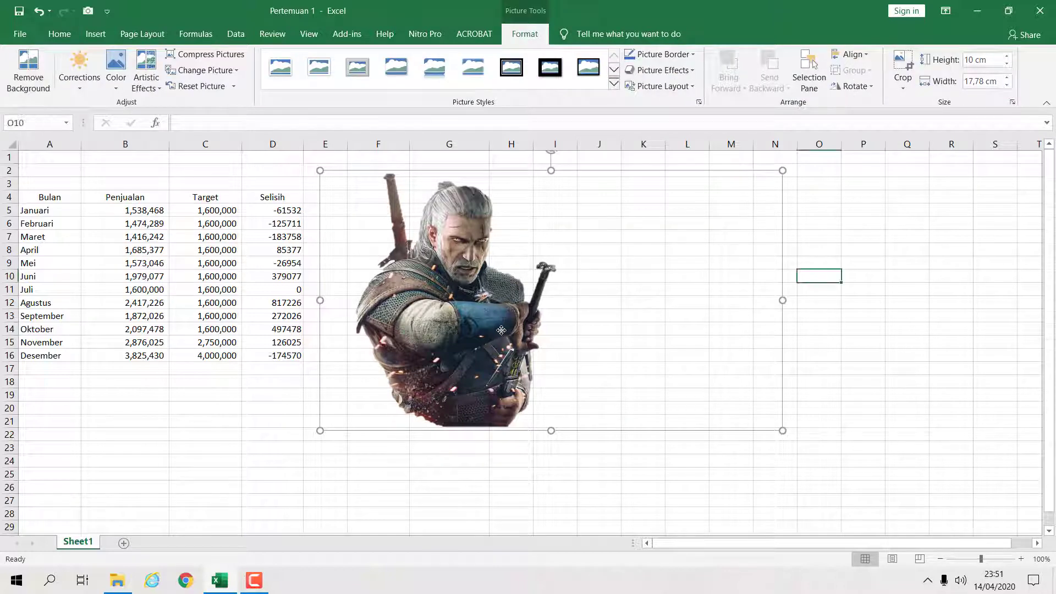
{"action": "left_click", "coordinate": [504, 312]}
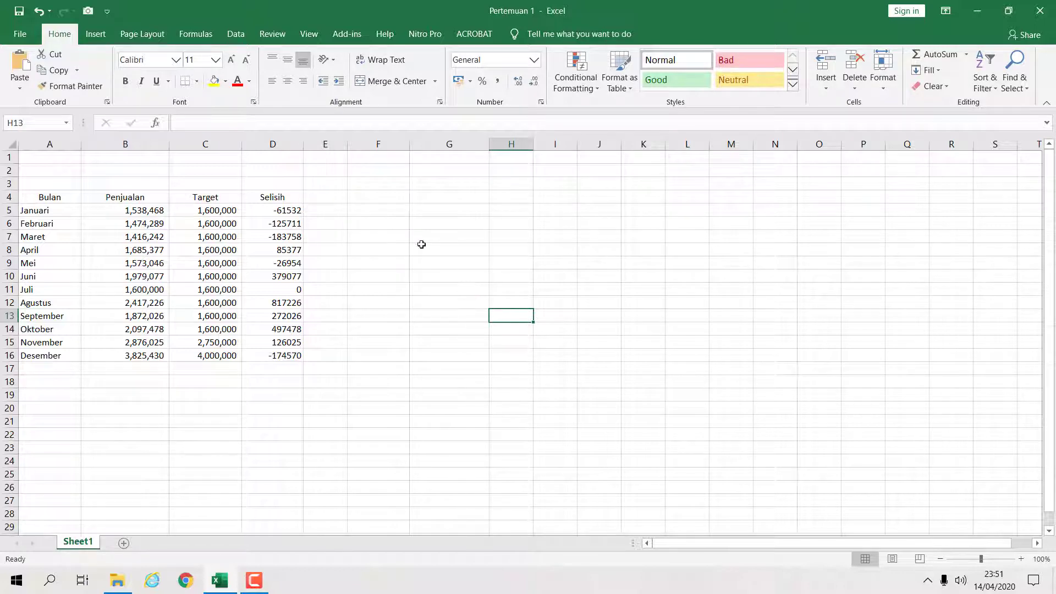
{"action": "left_click", "coordinate": [96, 33]}
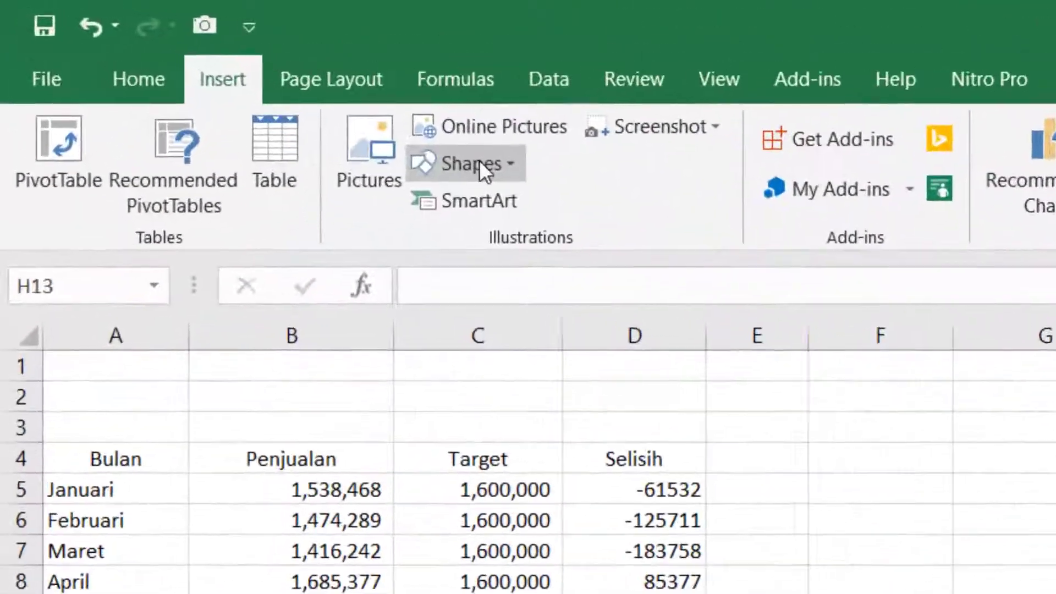
{"action": "left_click", "coordinate": [217, 70]}
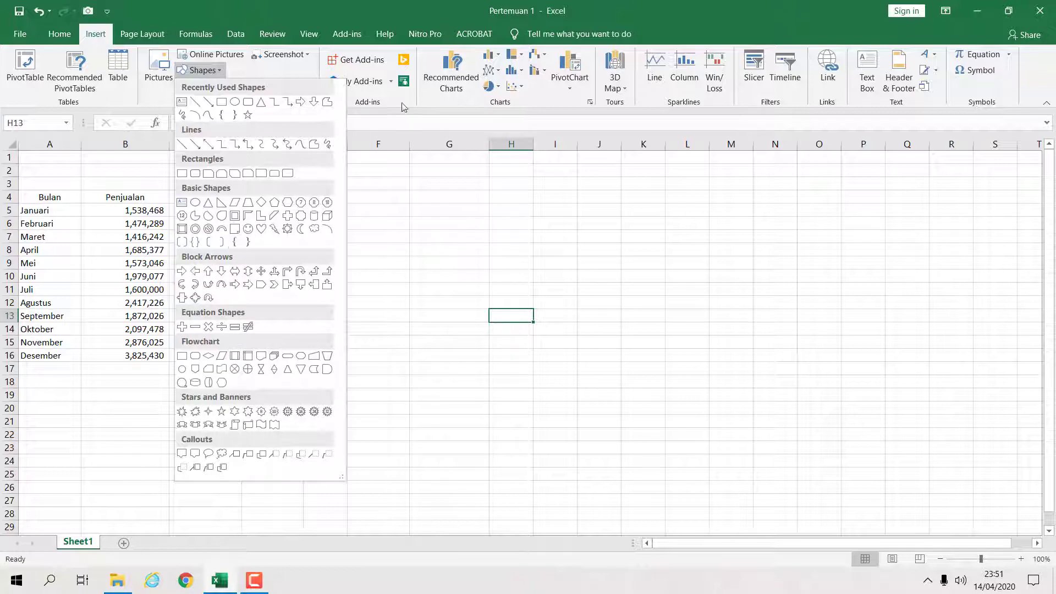
{"action": "left_click", "coordinate": [691, 35]}
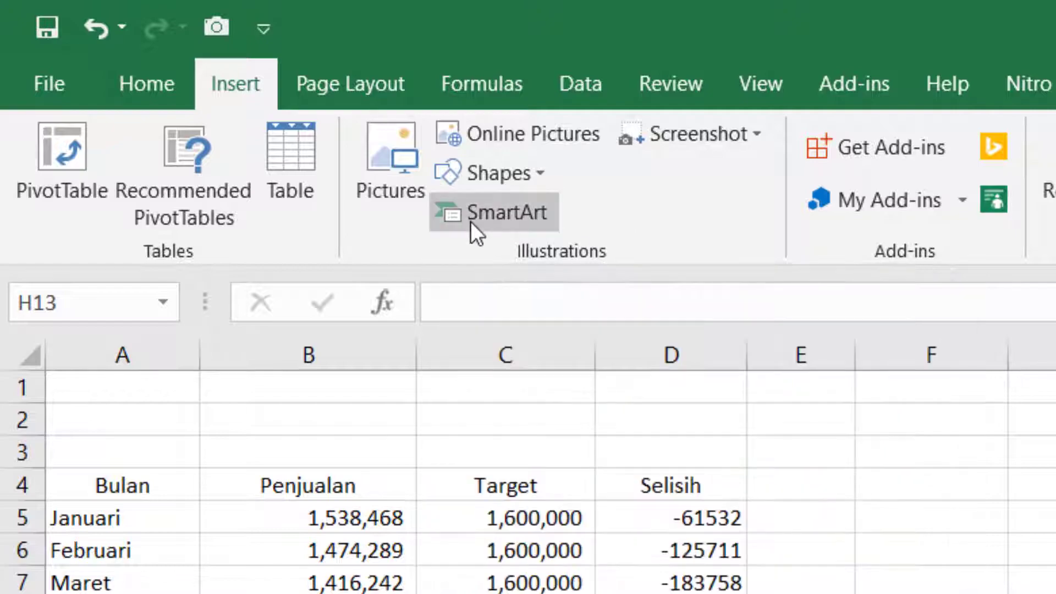
- Browse the SmartArt graphic categories to compare the available layouts
{"action": "left_click", "coordinate": [471, 220]}
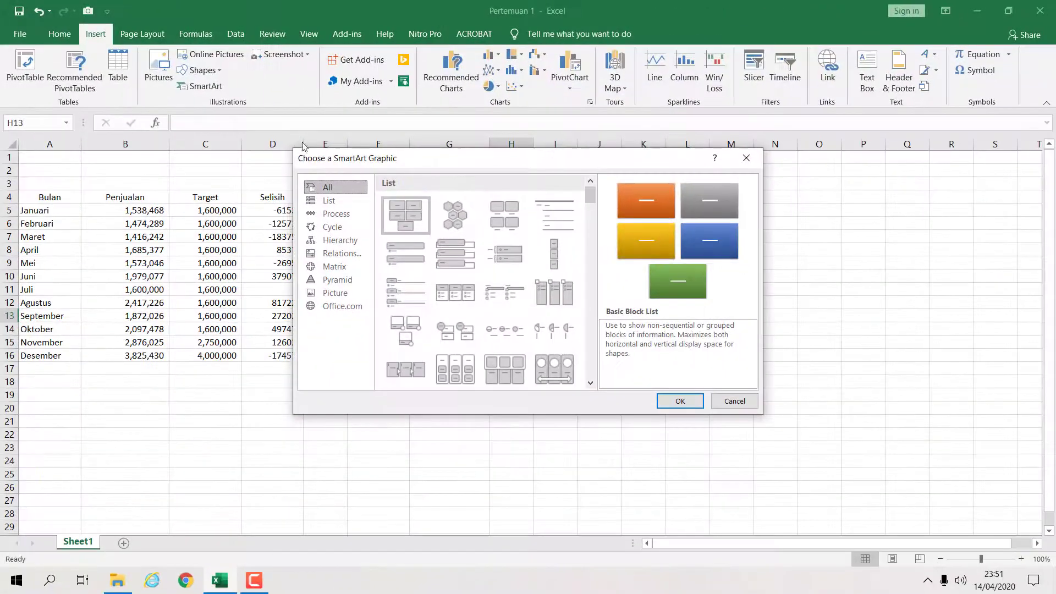
{"action": "left_click_drag", "start_coordinate": [465, 163], "coordinate": [517, 187]}
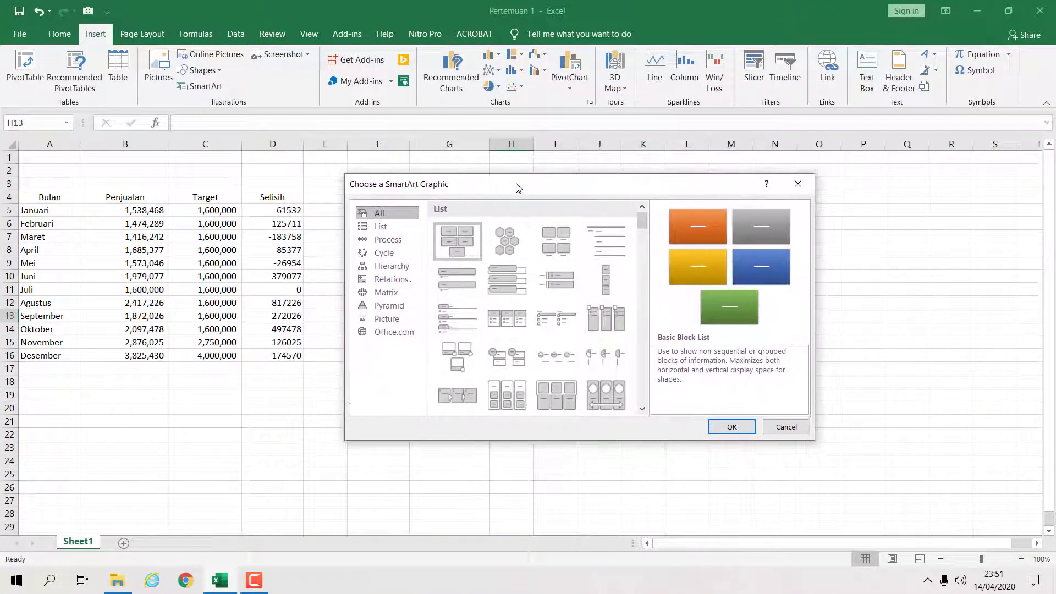
{"action": "left_click", "coordinate": [388, 227]}
{"action": "left_click", "coordinate": [389, 240]}
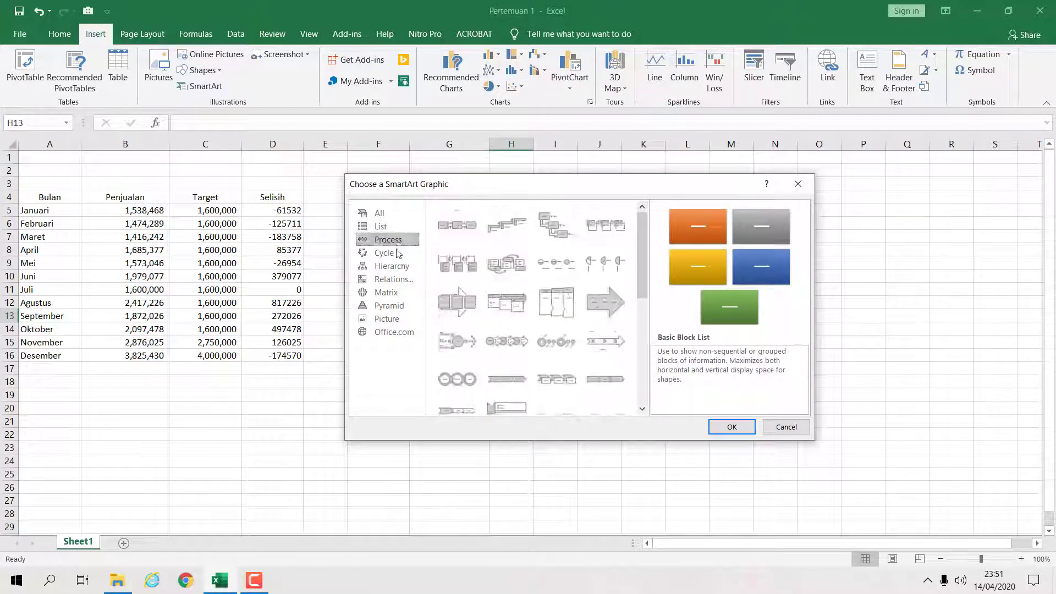
{"action": "left_click", "coordinate": [387, 253]}
{"action": "left_click", "coordinate": [398, 268]}
{"action": "left_click", "coordinate": [399, 280]}
{"action": "left_click", "coordinate": [398, 293]}
{"action": "left_click", "coordinate": [398, 306]}
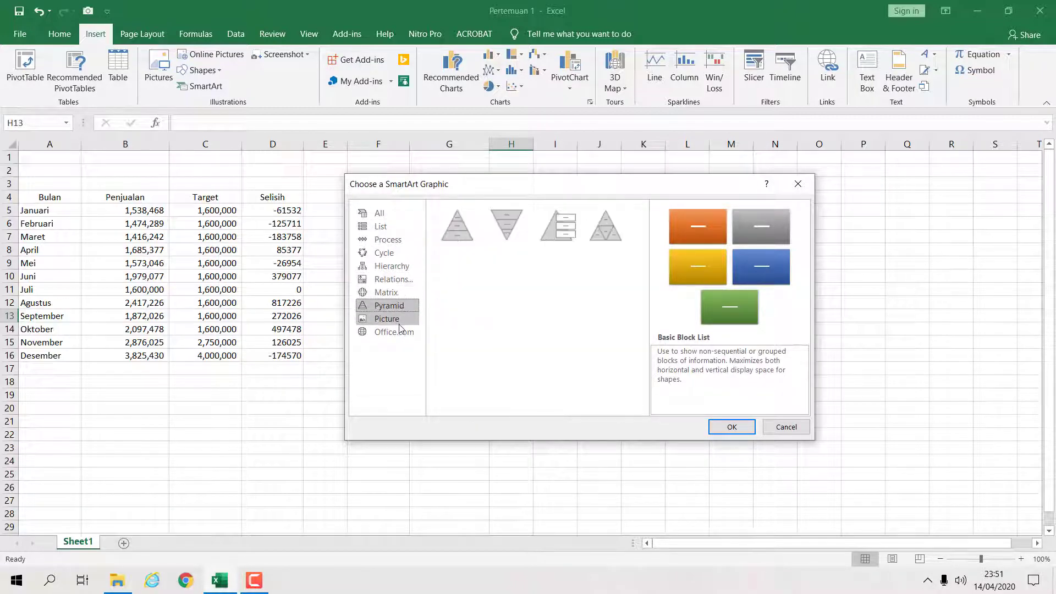
{"action": "left_click", "coordinate": [399, 319]}
{"action": "left_click", "coordinate": [400, 333]}
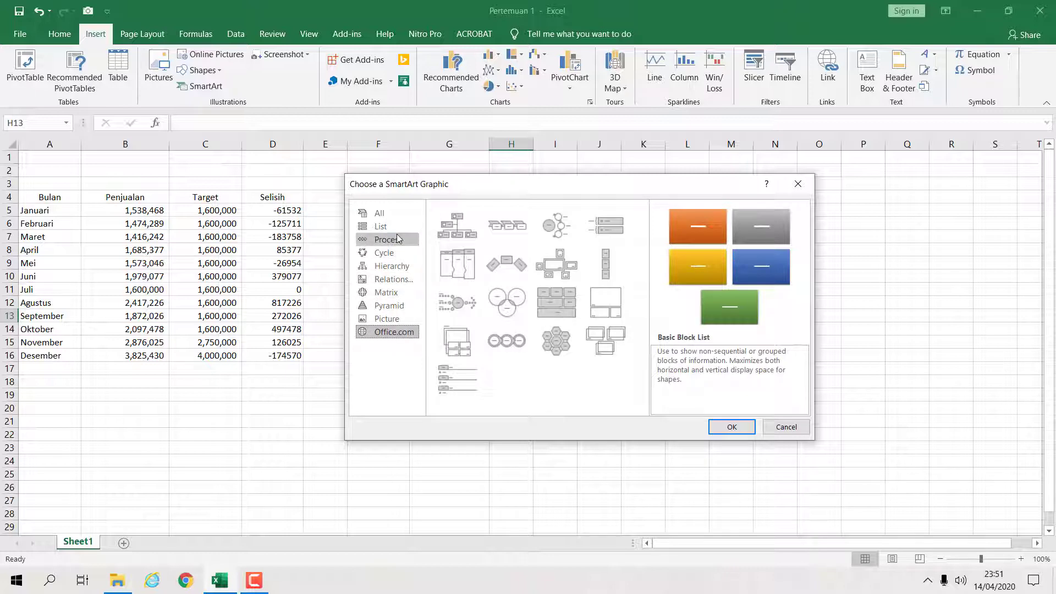
- Insert a Hierarchy SmartArt graphic from the Hierarchy category
{"action": "left_click", "coordinate": [392, 266]}
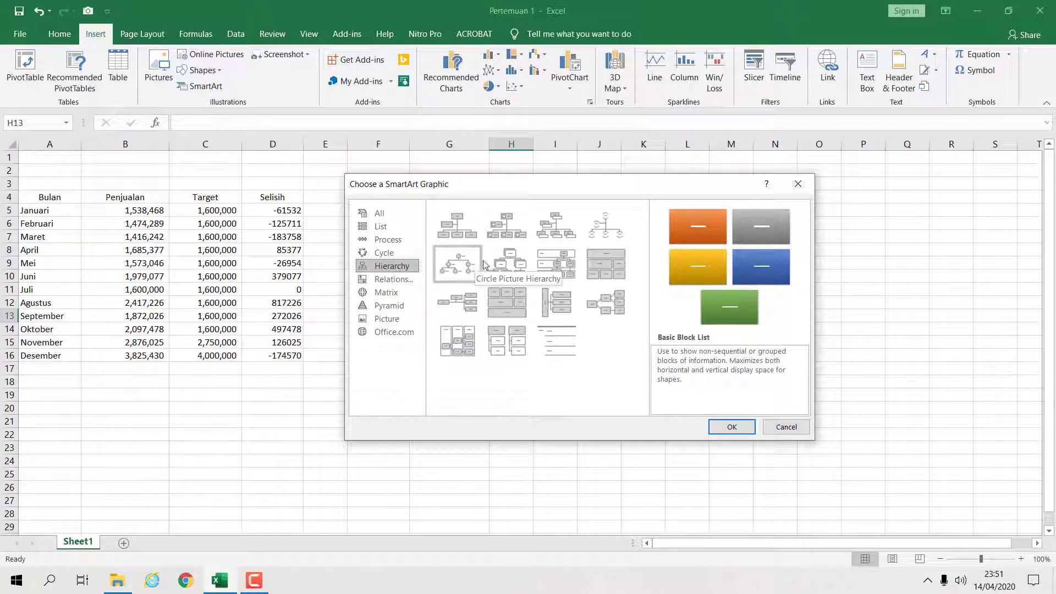
{"action": "left_click", "coordinate": [525, 271]}
{"action": "left_click", "coordinate": [720, 427]}
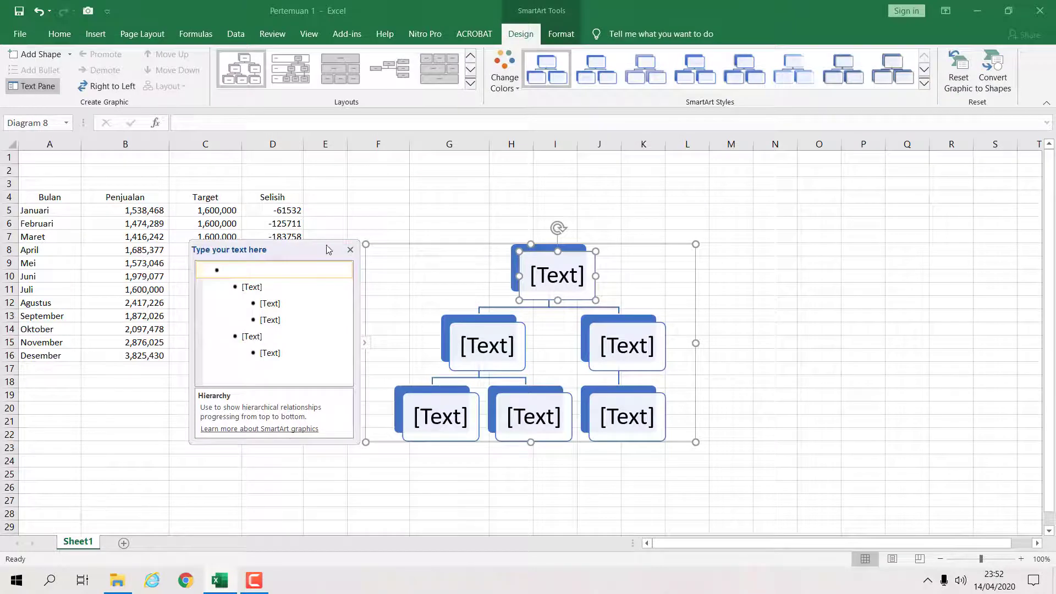
- Move the org chart beside the table over columns H to P and label its top box Direktur
{"action": "left_click_drag", "start_coordinate": [328, 250], "coordinate": [354, 216]}
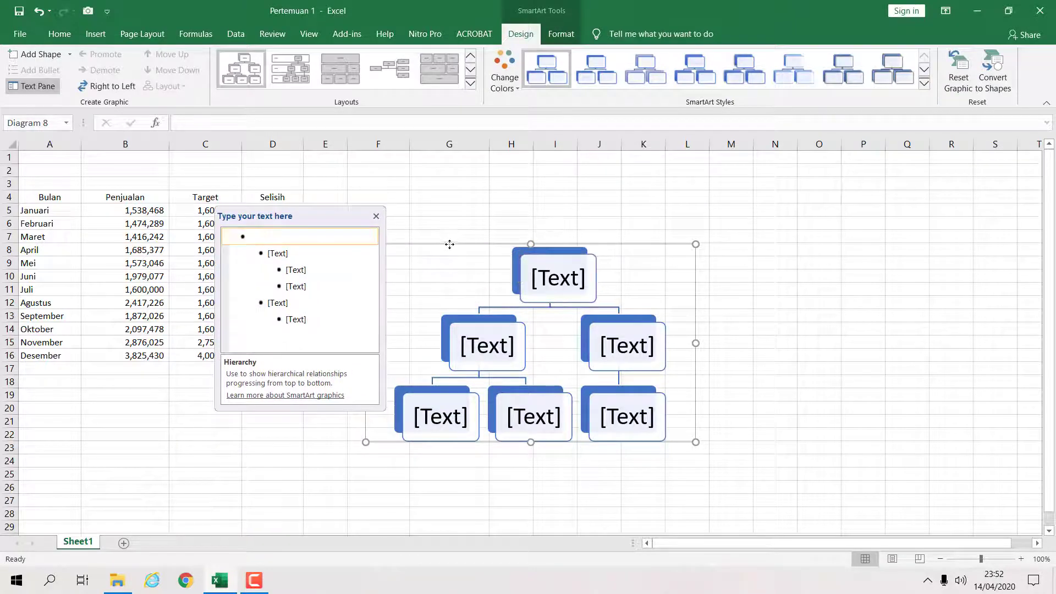
{"action": "left_click_drag", "start_coordinate": [449, 244], "coordinate": [590, 197]}
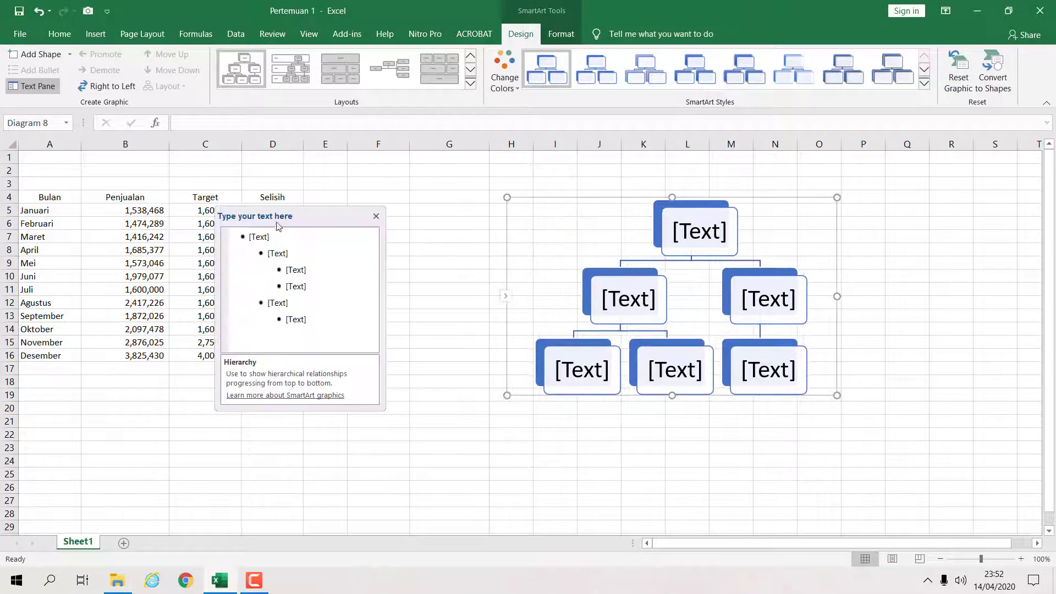
{"action": "left_click_drag", "start_coordinate": [278, 223], "coordinate": [395, 213]}
{"action": "left_click", "coordinate": [387, 227]}
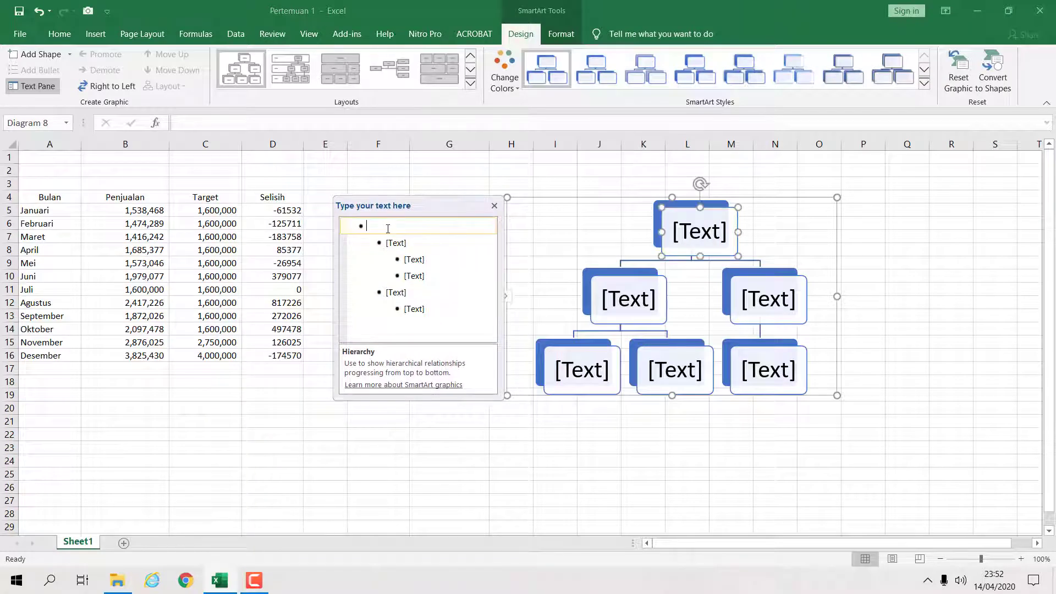
{"action": "type", "text": "Direktur"}
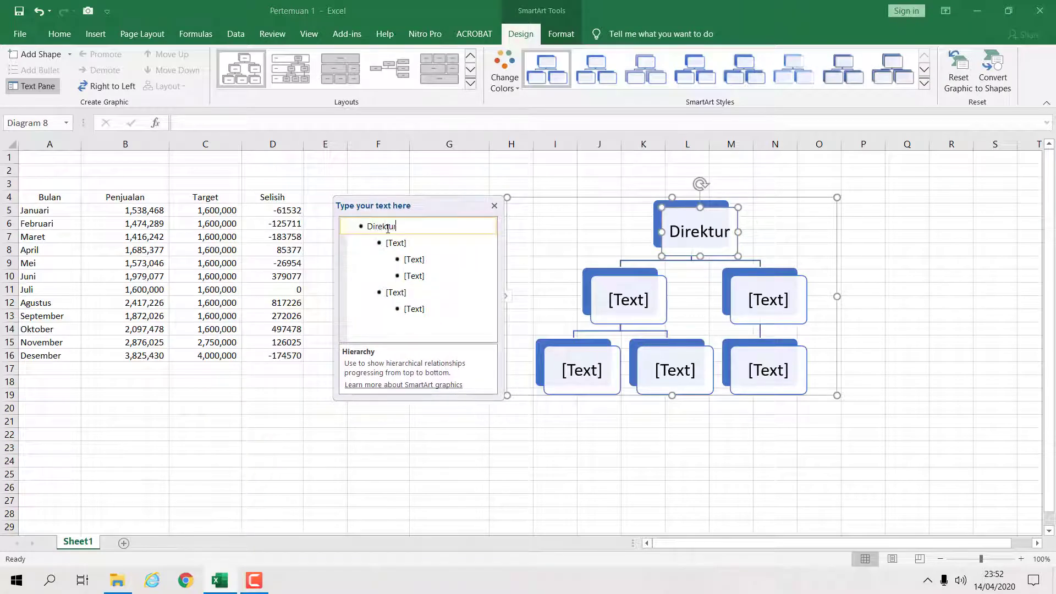
- Label the first second-level box "Wakil Direktur 1"
{"action": "left_click", "coordinate": [408, 244]}
{"action": "type", "text": "Wwk"}
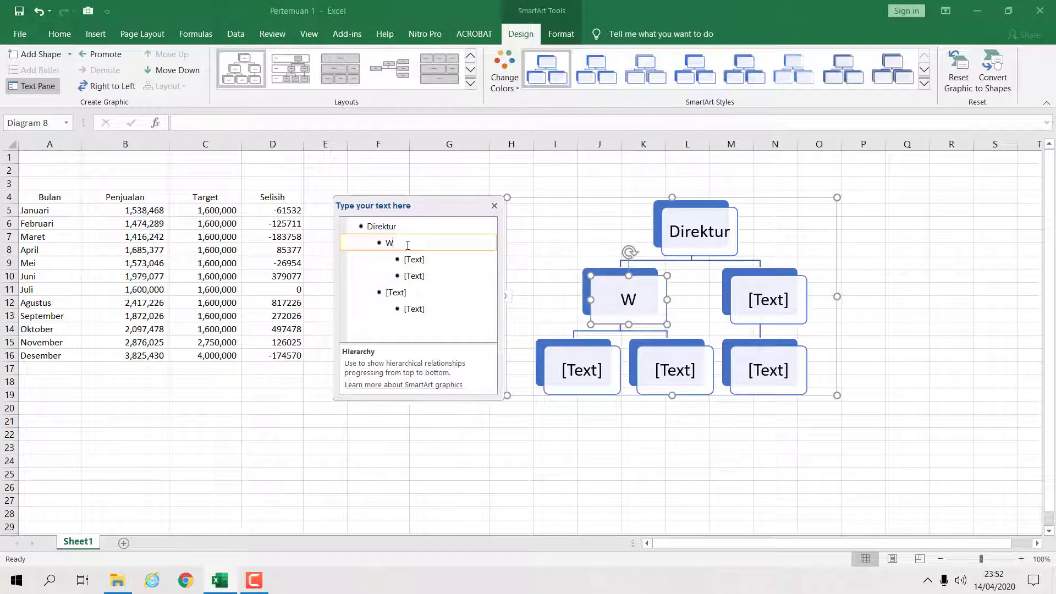
{"action": "key", "text": "BackSpace"}
{"action": "key", "text": "BackSpace"}
{"action": "type", "text": "akil Direktur"}
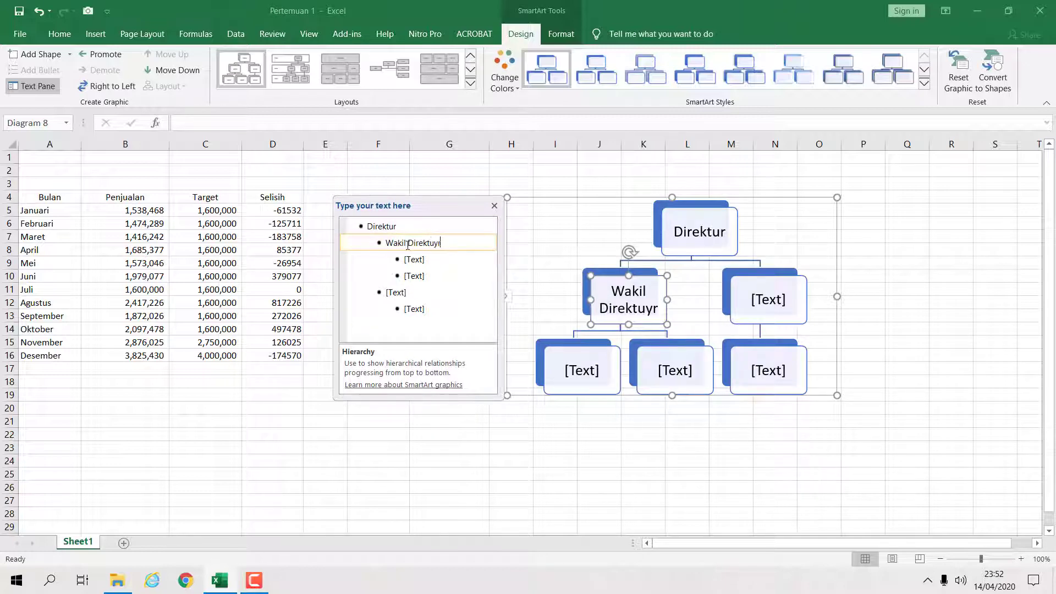
{"action": "key", "text": "BackSpace"}
{"action": "key", "text": "BackSpace"}
{"action": "type", "text": "ur 1"}
{"action": "left_click_drag", "start_coordinate": [452, 242], "coordinate": [384, 243]}
{"action": "key", "text": "ctrl+c"}
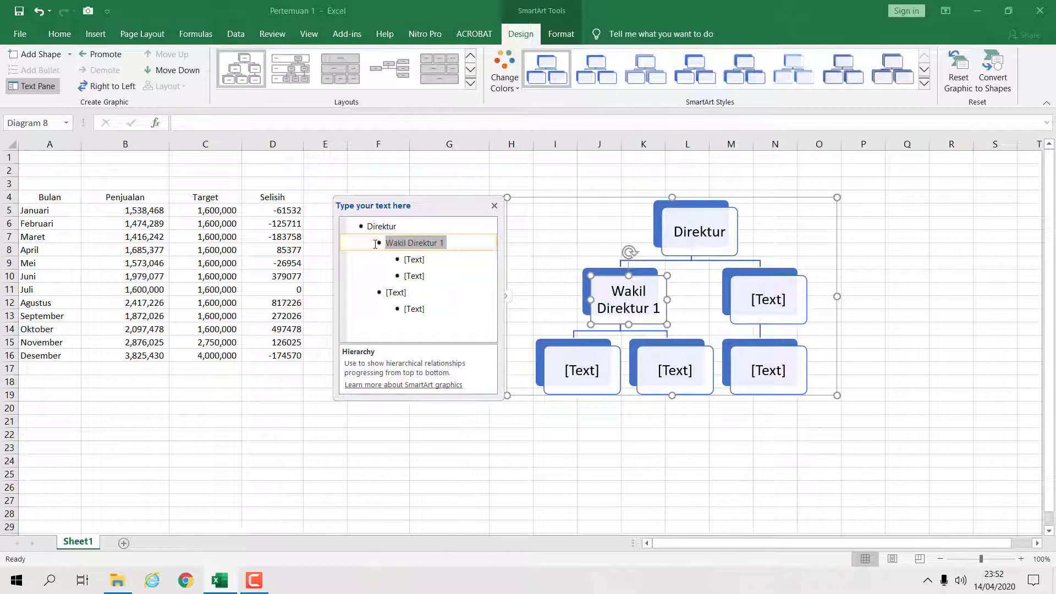
- Label the second second-level box "Wakil Direktur 2"
{"action": "left_click", "coordinate": [402, 294]}
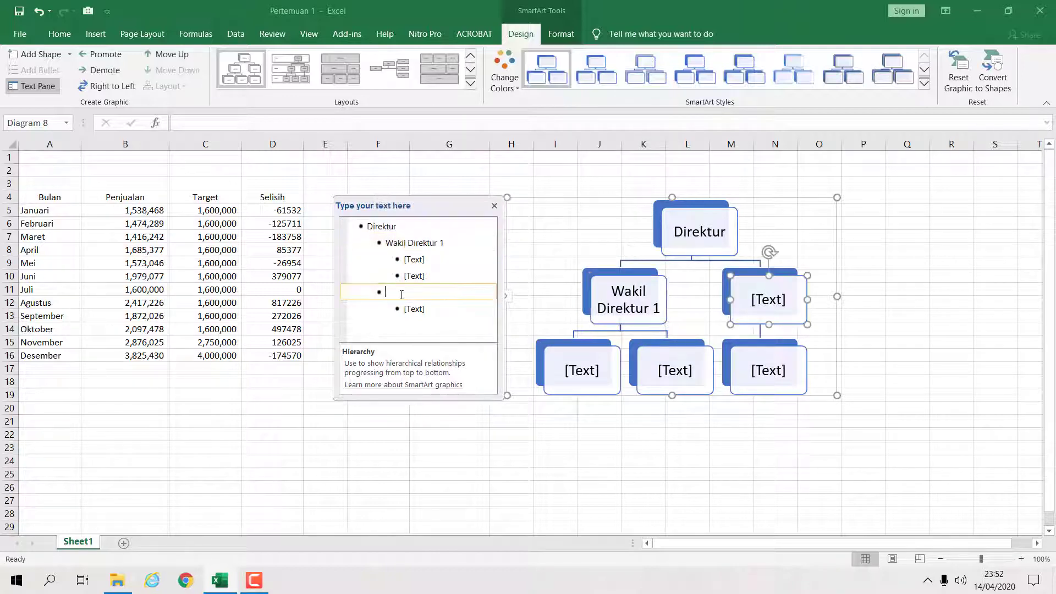
{"action": "key", "text": "ctrl+v"}
{"action": "key", "text": "BackSpace"}
{"action": "type", "text": "2"}
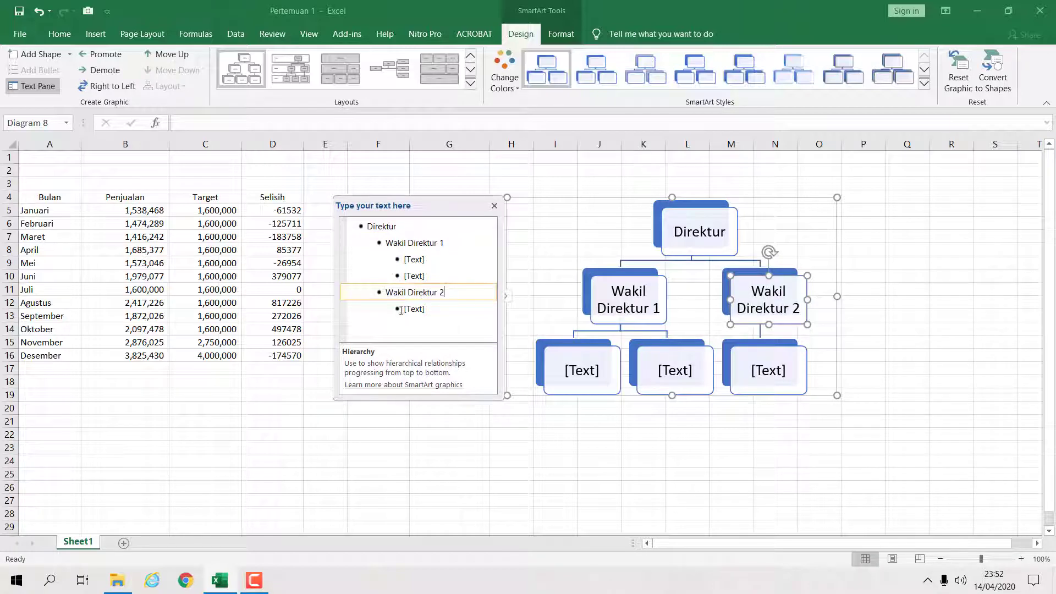
- Label the two boxes under Wakil Direktur 1 as "Manajer A" and "Manajer B"
{"action": "left_click", "coordinate": [419, 260]}
{"action": "type", "text": "Manajer"}
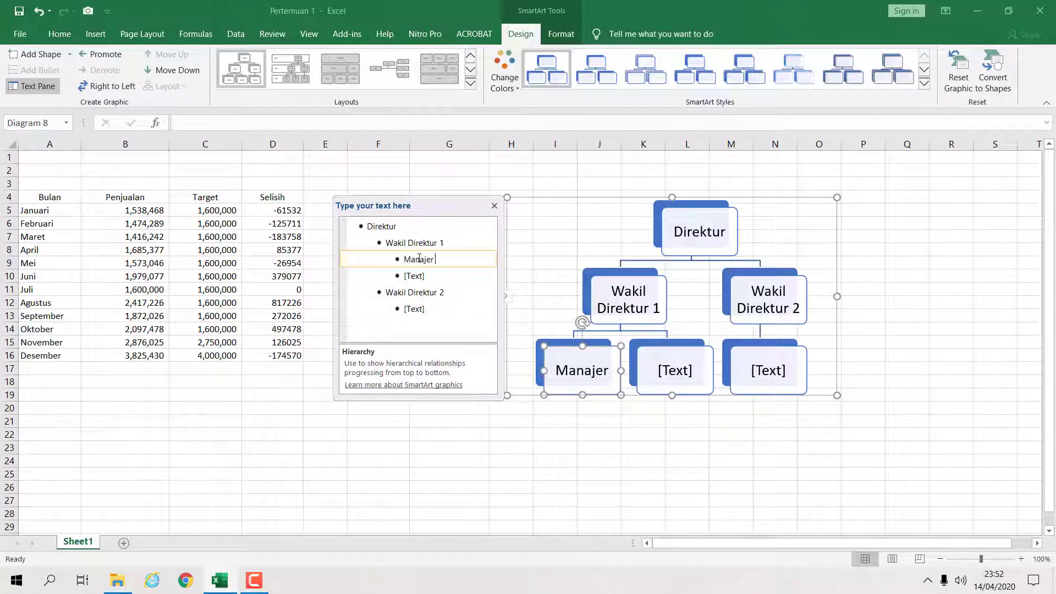
{"action": "type", "text": " A"}
{"action": "left_click", "coordinate": [423, 278]}
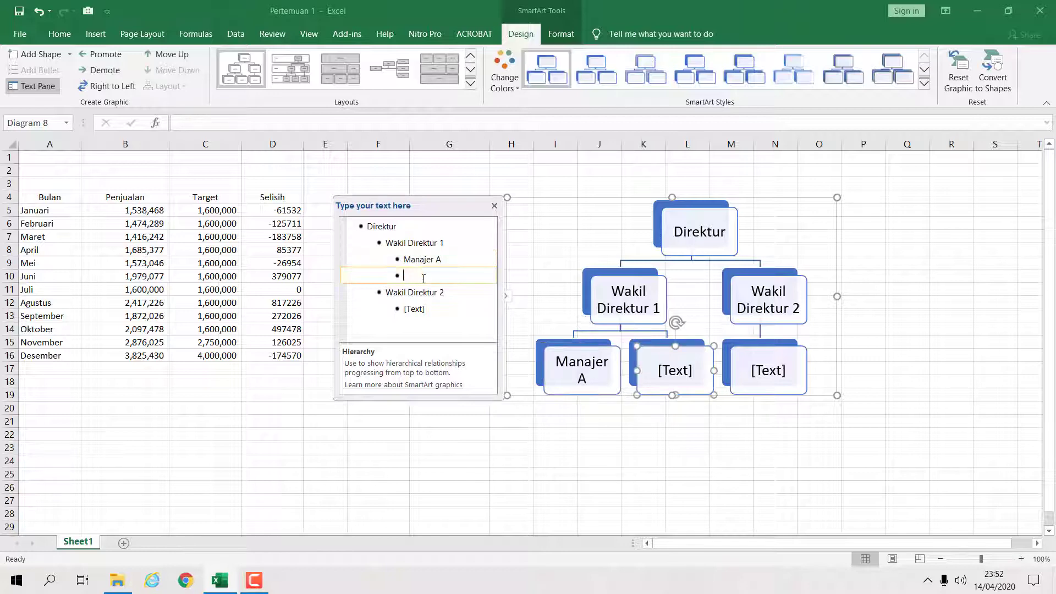
{"action": "type", "text": "Manajer B"}
- Label the box under Wakil Direktur 2 as "Manajer C"
{"action": "left_click", "coordinate": [417, 318]}
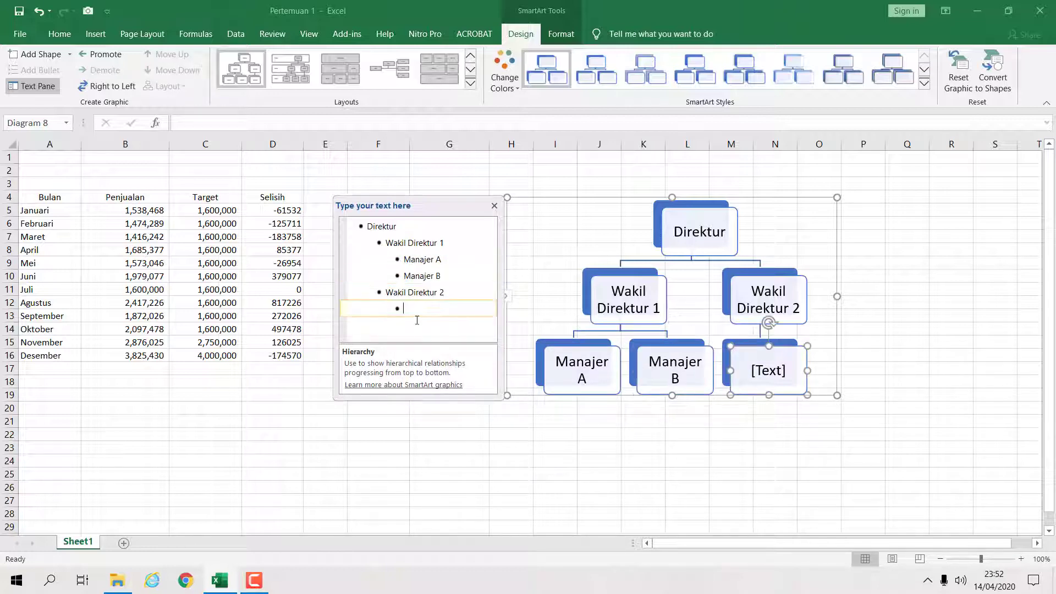
{"action": "type", "text": "Manajer C"}
{"action": "left_click", "coordinate": [638, 472]}
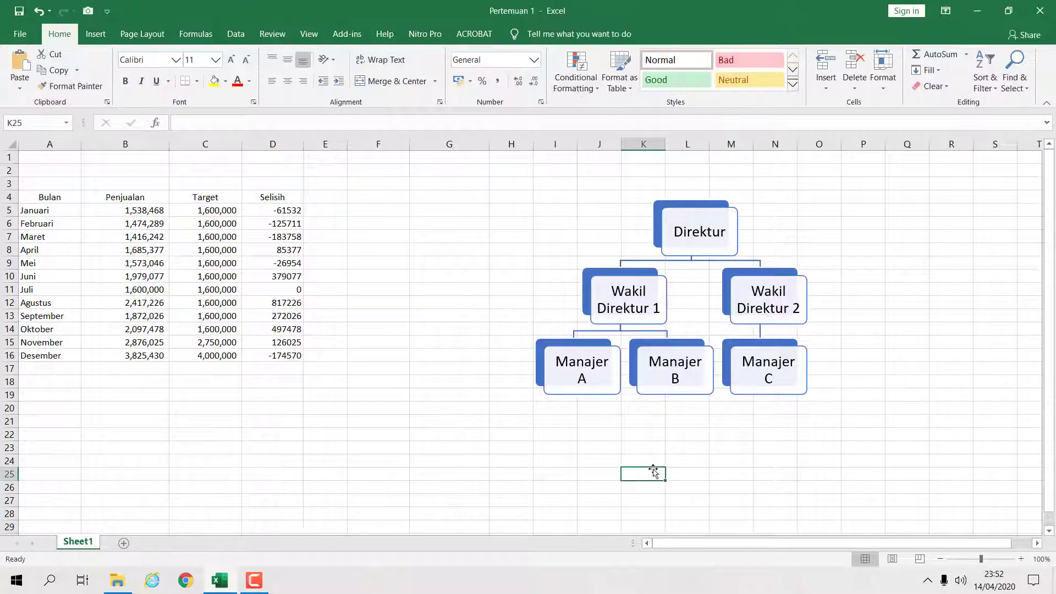
- Examine the available SmartArt layouts and categories for the org chart
{"action": "left_click", "coordinate": [692, 249]}
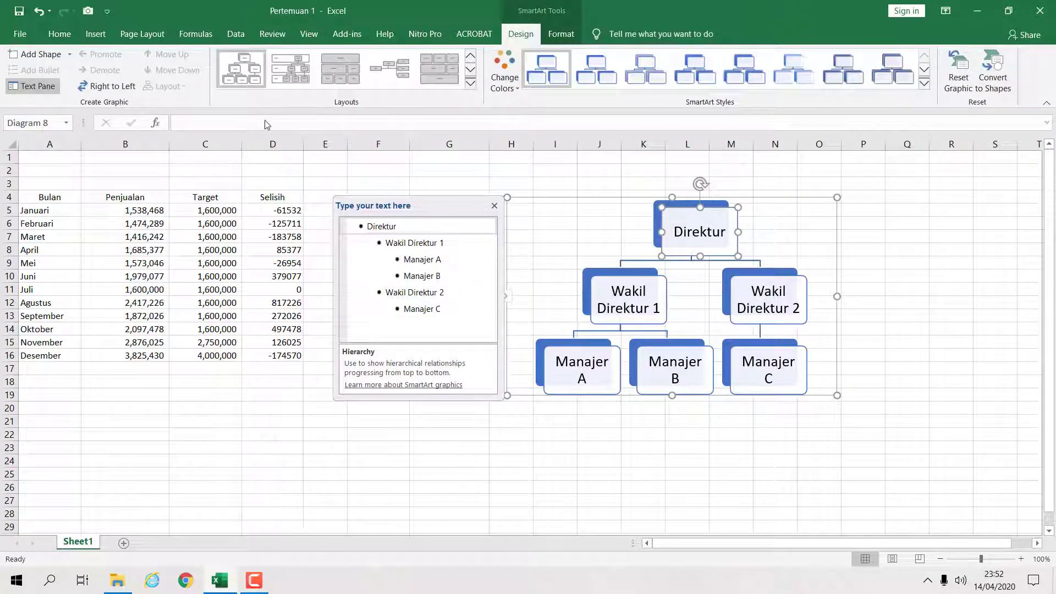
{"action": "left_click", "coordinate": [470, 83]}
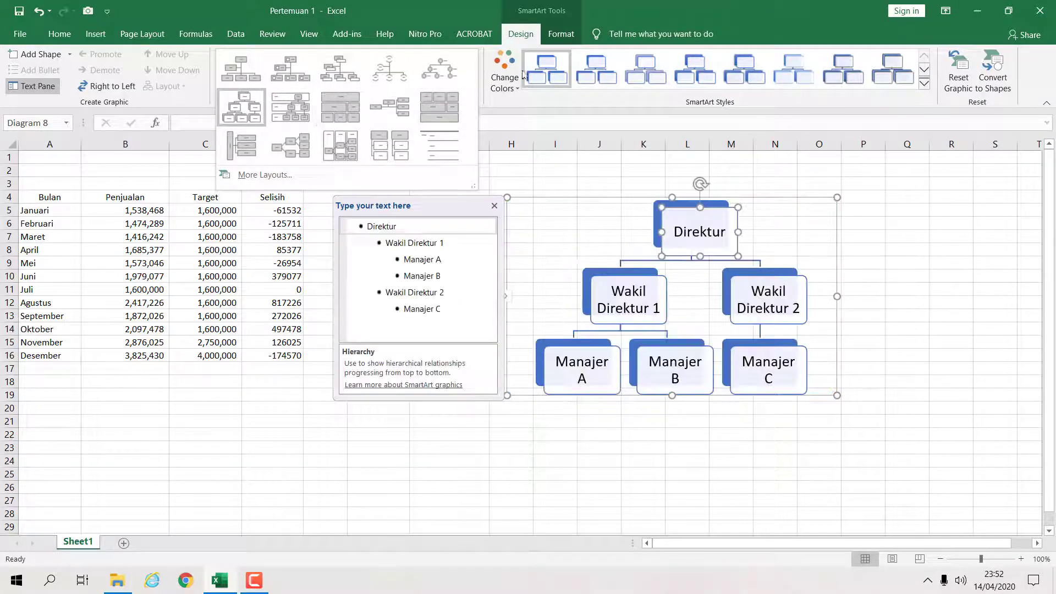
{"action": "left_click", "coordinate": [549, 40]}
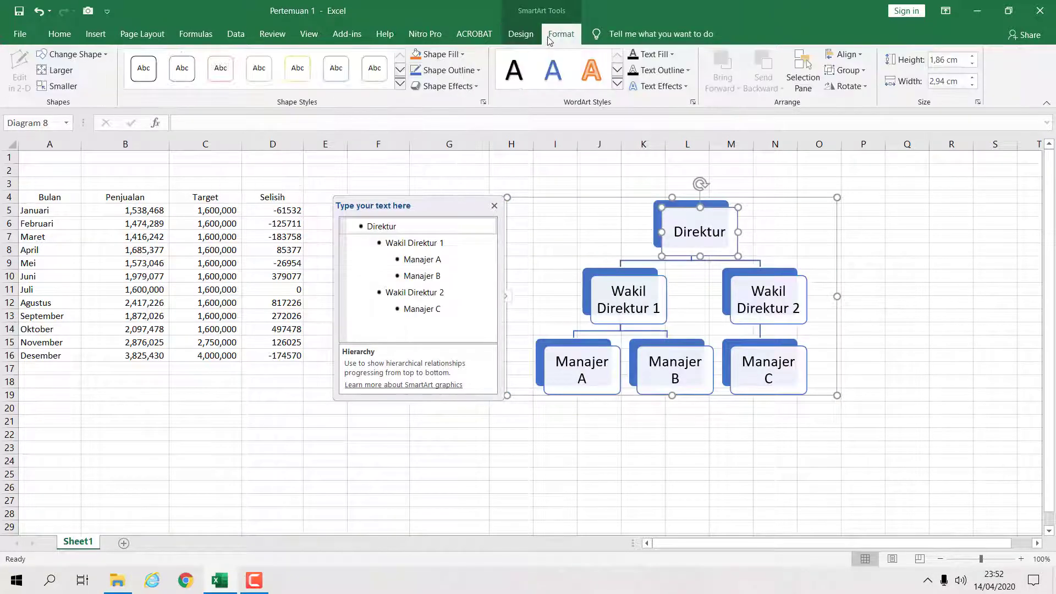
{"action": "left_click", "coordinate": [507, 41]}
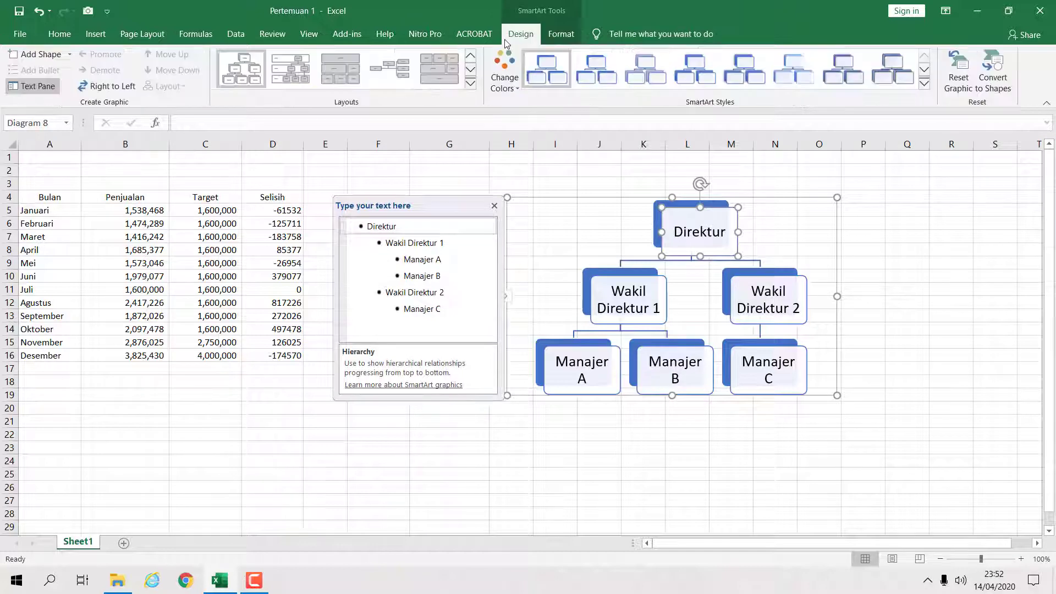
{"action": "left_click", "coordinate": [470, 83]}
{"action": "left_click", "coordinate": [341, 186]}
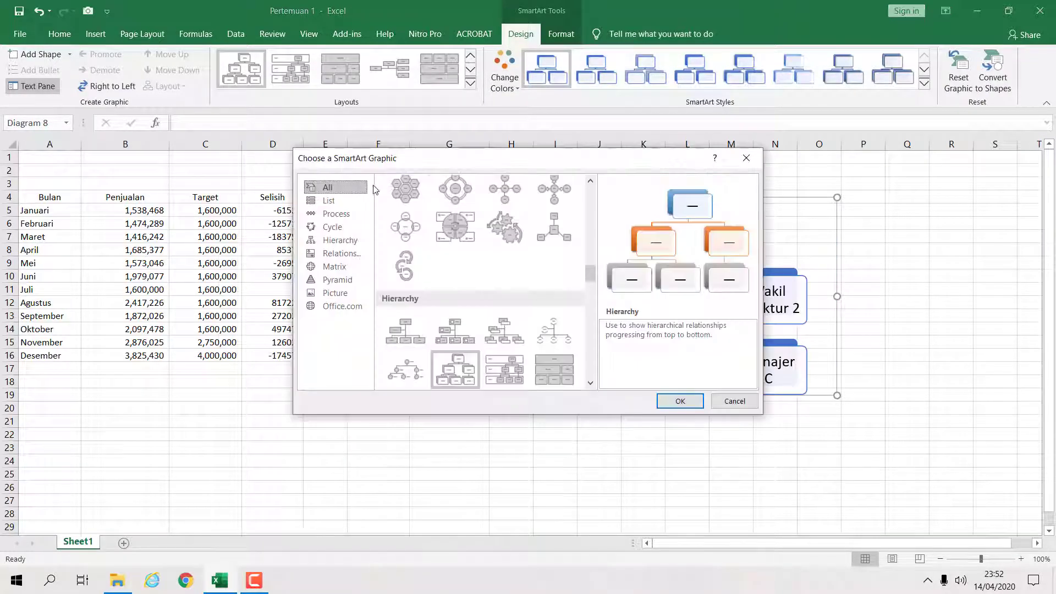
{"action": "left_click", "coordinate": [333, 228]}
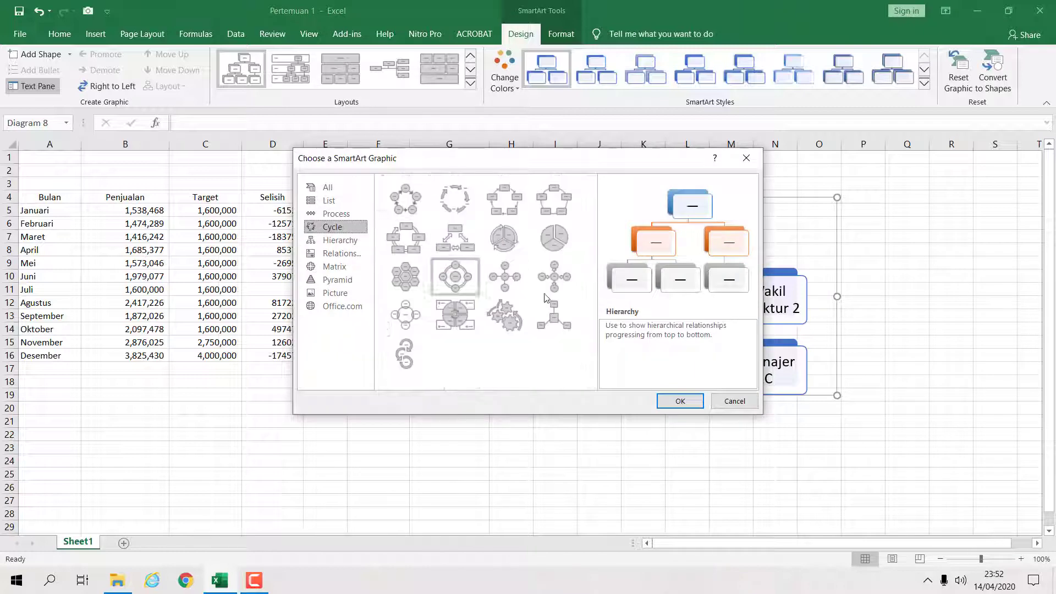
{"action": "left_click", "coordinate": [680, 401]}
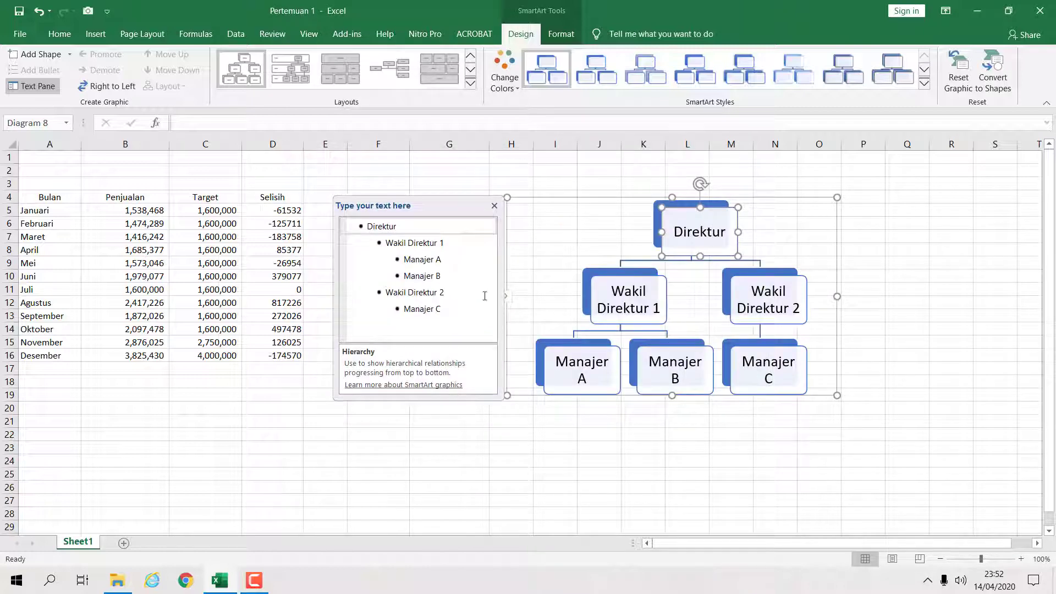
- Insert a Block Cycle SmartArt graphic into the worksheet
{"action": "left_click", "coordinate": [376, 456]}
{"action": "left_click", "coordinate": [444, 355]}
{"action": "left_click", "coordinate": [418, 479]}
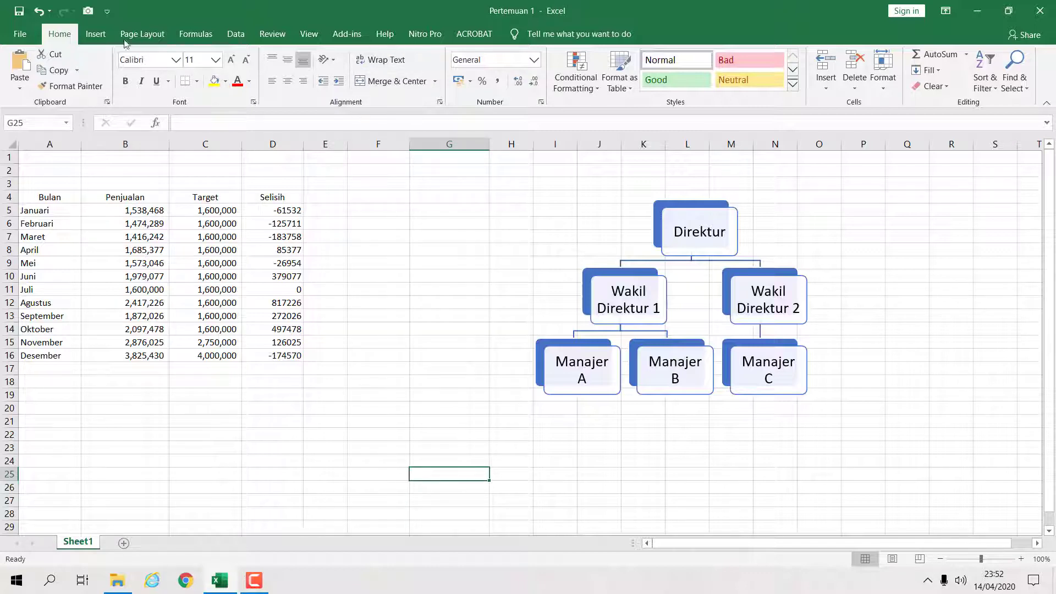
{"action": "left_click", "coordinate": [95, 34]}
{"action": "left_click", "coordinate": [182, 90]}
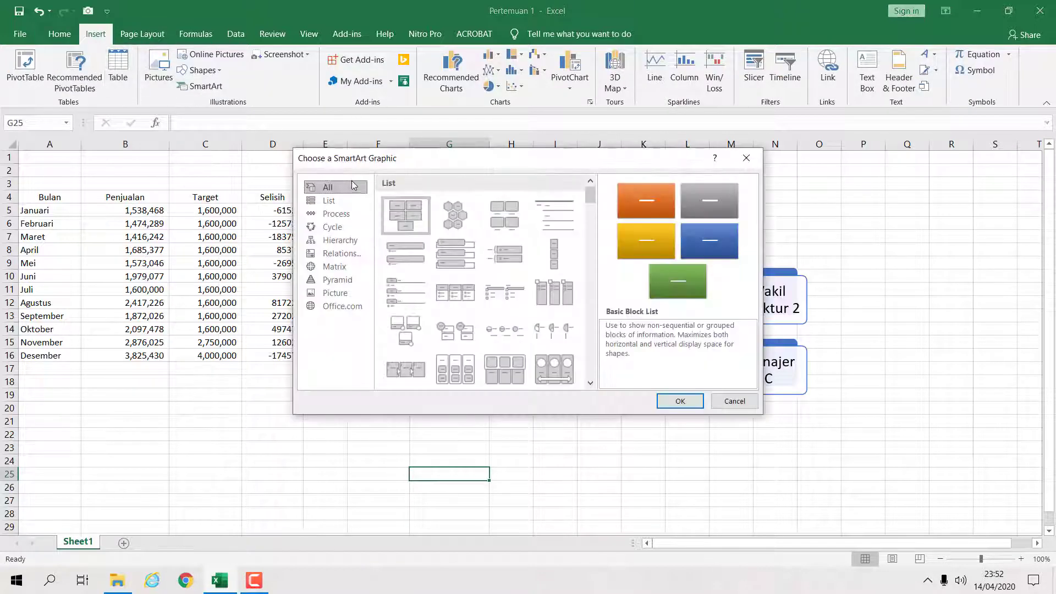
{"action": "left_click", "coordinate": [352, 229]}
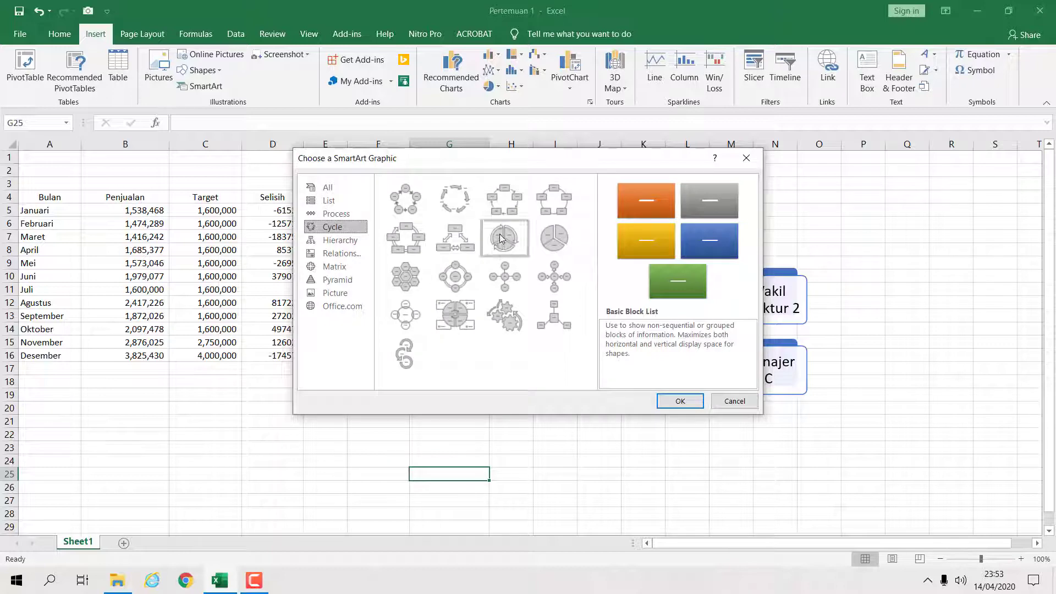
{"action": "left_click", "coordinate": [505, 199]}
{"action": "left_click", "coordinate": [678, 401]}
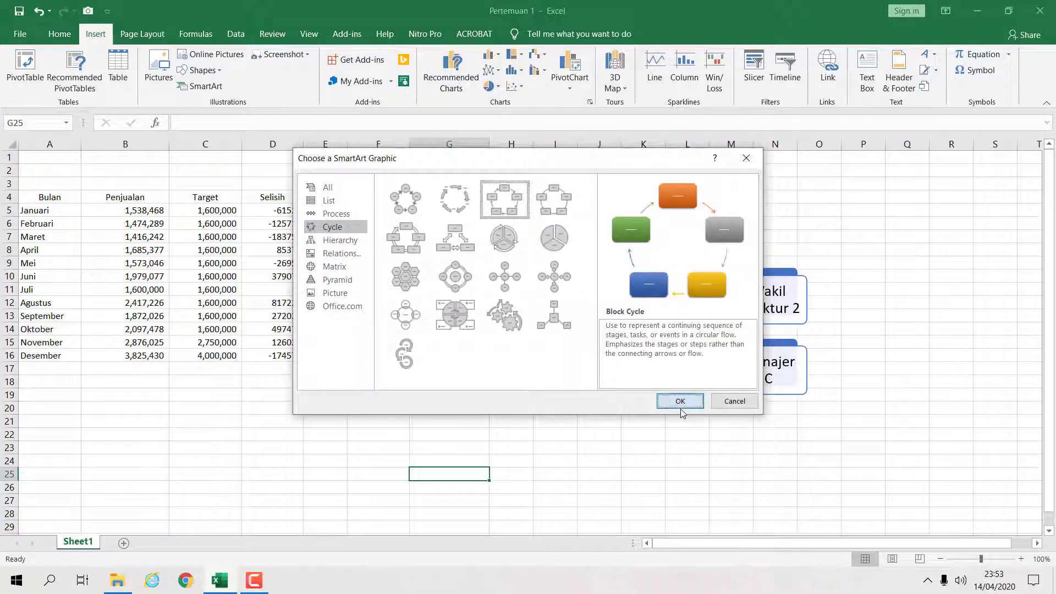
{"action": "mouse_move", "coordinate": [438, 246]}
{"action": "left_mouse_down"}
{"action": "mouse_move", "coordinate": [394, 299]}
{"action": "mouse_move", "coordinate": [512, 260]}
{"action": "mouse_move", "coordinate": [425, 263]}
{"action": "left_mouse_up"}
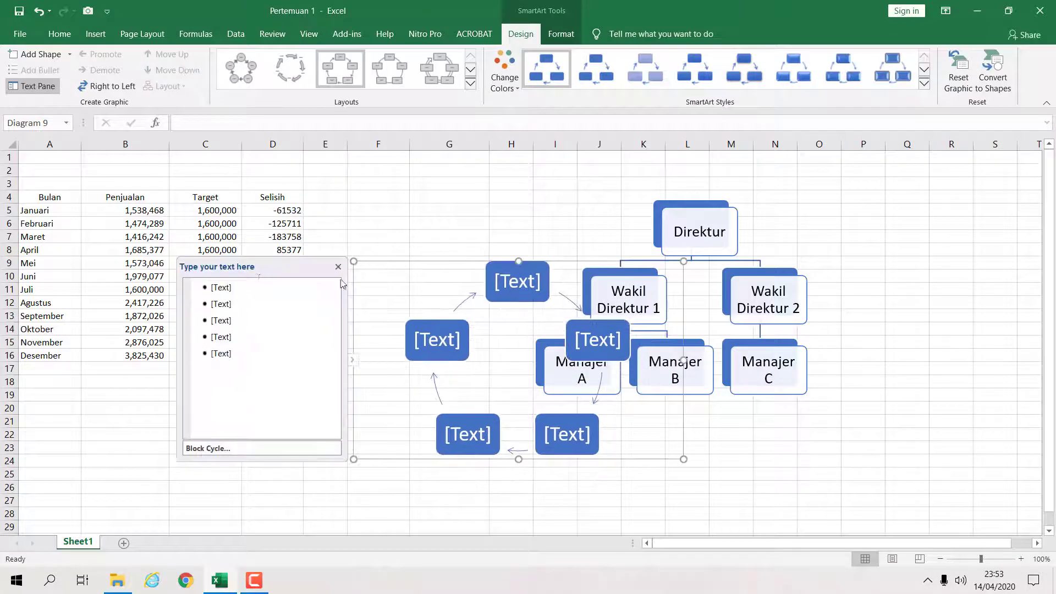
- Label all five Block Cycle boxes "Proses 1"
{"action": "left_click", "coordinate": [232, 287]}
{"action": "type", "text": "Proses 1"}
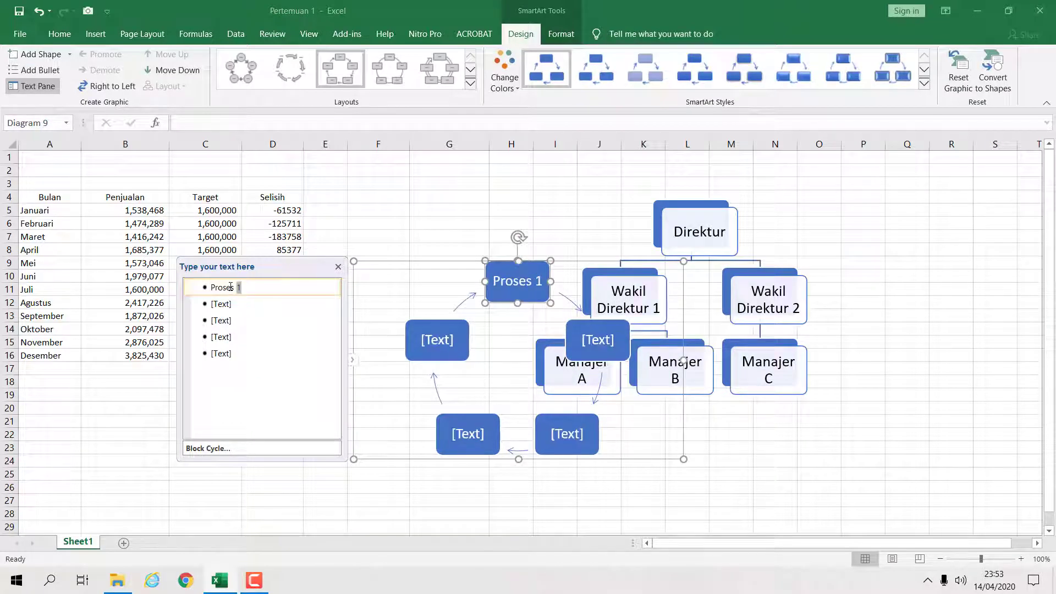
{"action": "key", "text": "shift+Home"}
{"action": "key", "text": "ctrl+c"}
{"action": "key", "text": "Down"}
{"action": "key", "text": "ctrl+v"}
{"action": "key", "text": "Down"}
{"action": "key", "text": "ctrl+v"}
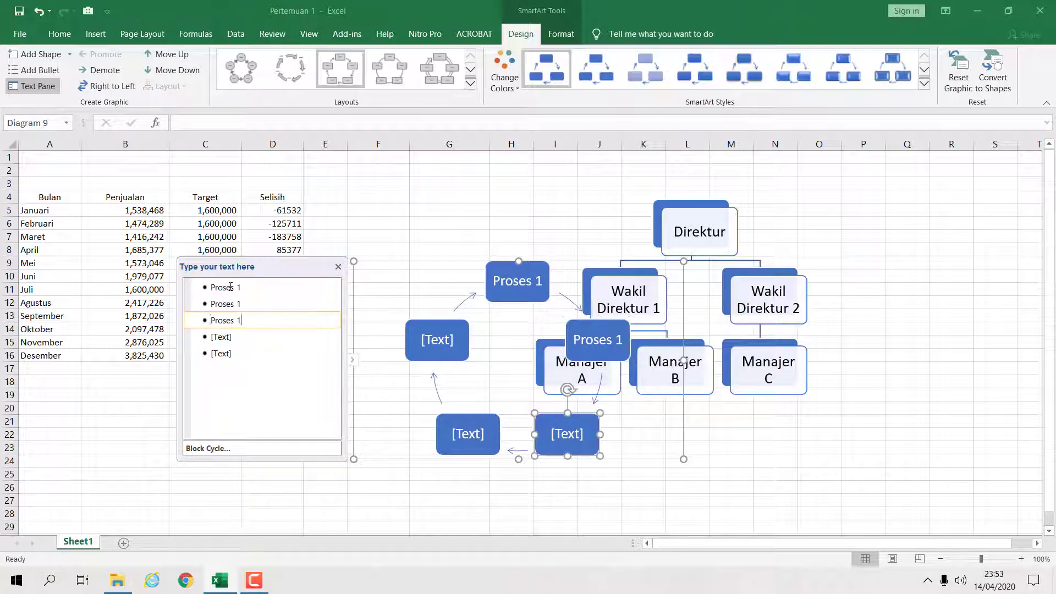
{"action": "key", "text": "Down"}
{"action": "key", "text": "ctrl+v"}
{"action": "key", "text": "Down"}
{"action": "key", "text": "ctrl+v"}
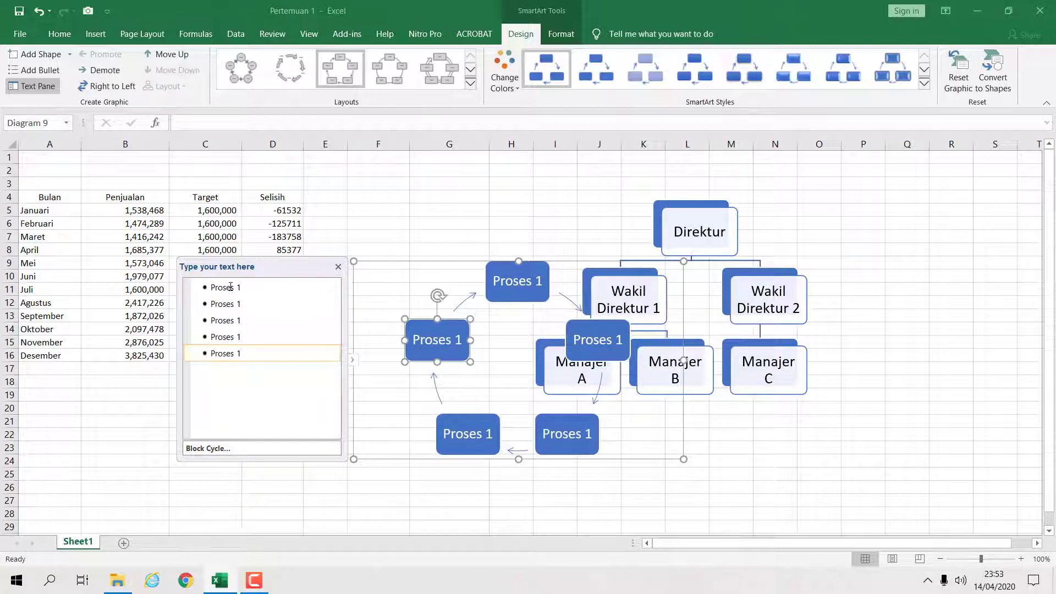
- Arrange the Block Cycle graphic and the org chart side by side next to the table
{"action": "left_click", "coordinate": [840, 354]}
{"action": "left_click", "coordinate": [616, 375]}
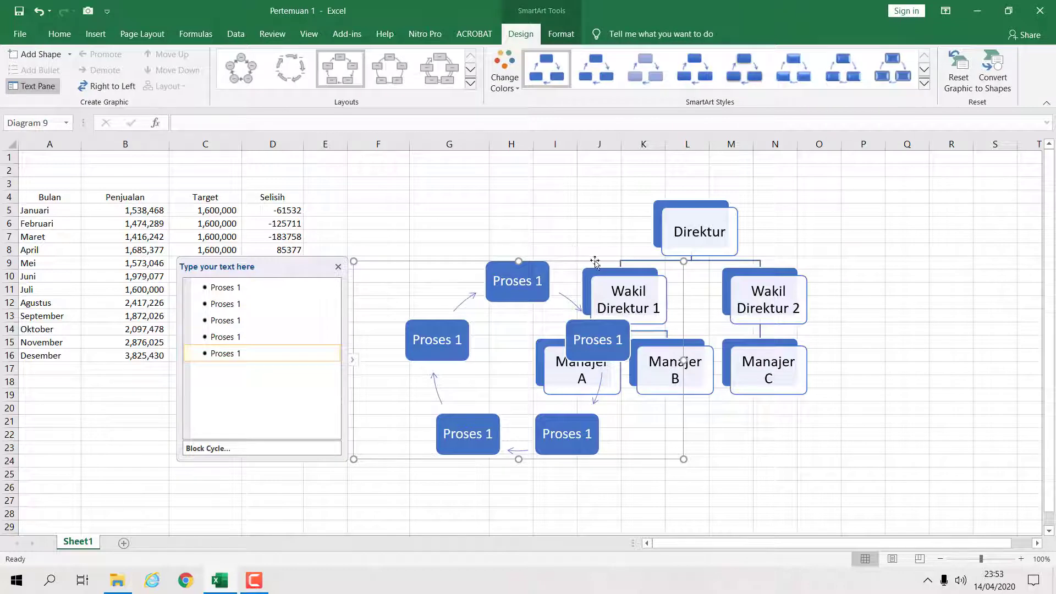
{"action": "left_click_drag", "start_coordinate": [595, 261], "coordinate": [516, 196]}
{"action": "left_click", "coordinate": [729, 224]}
{"action": "left_click_drag", "start_coordinate": [772, 197], "coordinate": [830, 191]}
{"action": "left_click", "coordinate": [527, 269]}
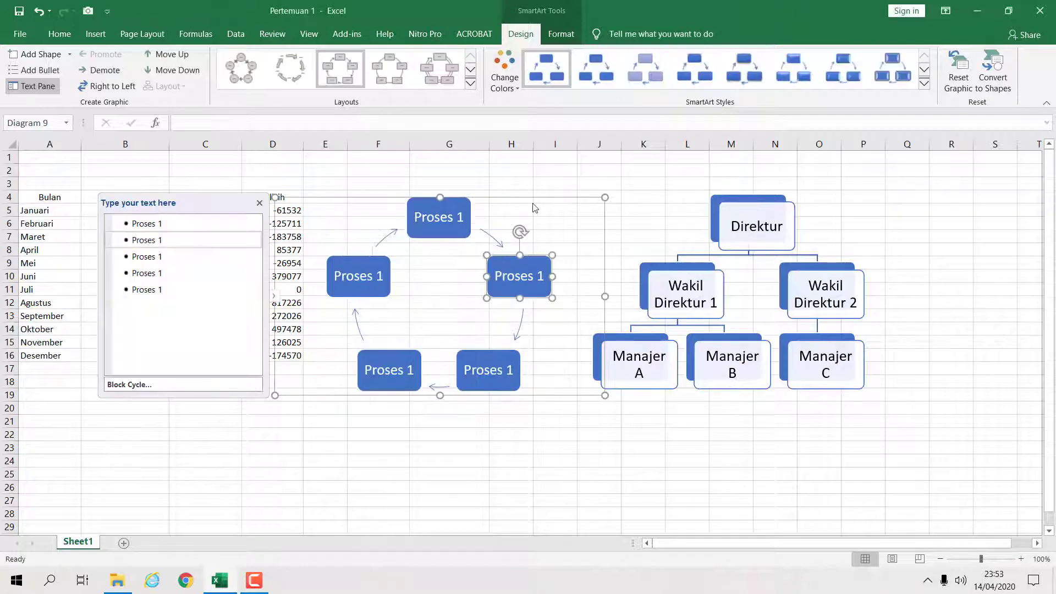
{"action": "left_click_drag", "start_coordinate": [540, 196], "coordinate": [550, 191]}
{"action": "left_click", "coordinate": [863, 242]}
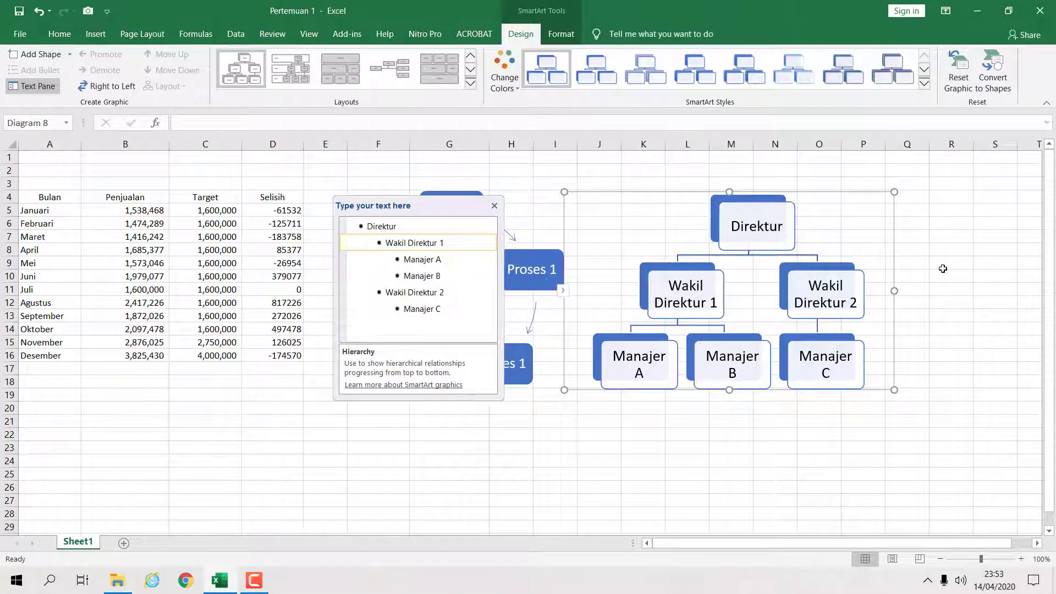
{"action": "left_click", "coordinate": [924, 83]}
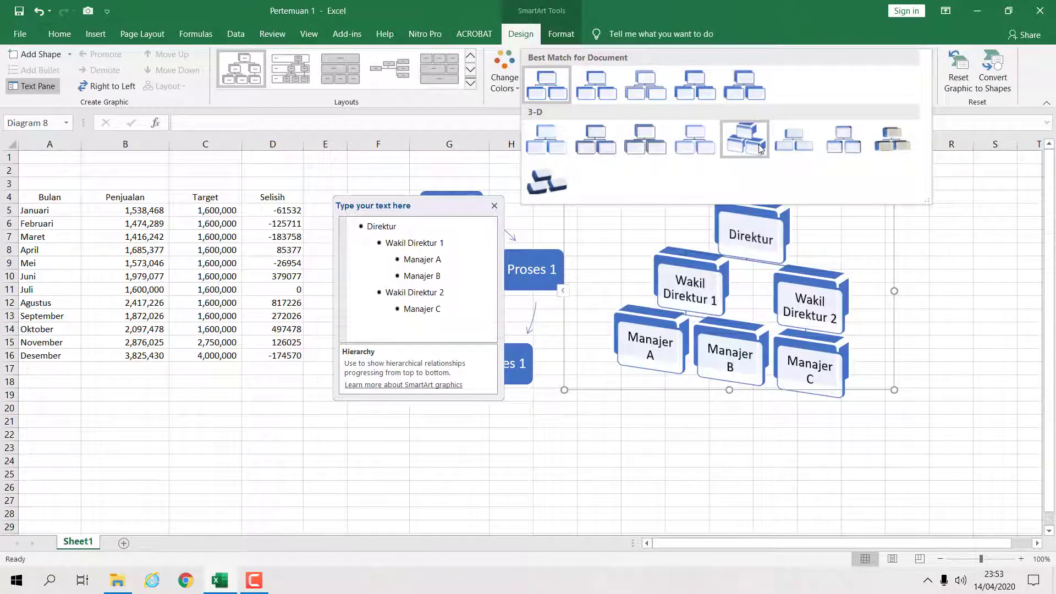
{"action": "left_click", "coordinate": [955, 269]}
- Delete the hierarchy org chart SmartArt
{"action": "left_click", "coordinate": [807, 276]}
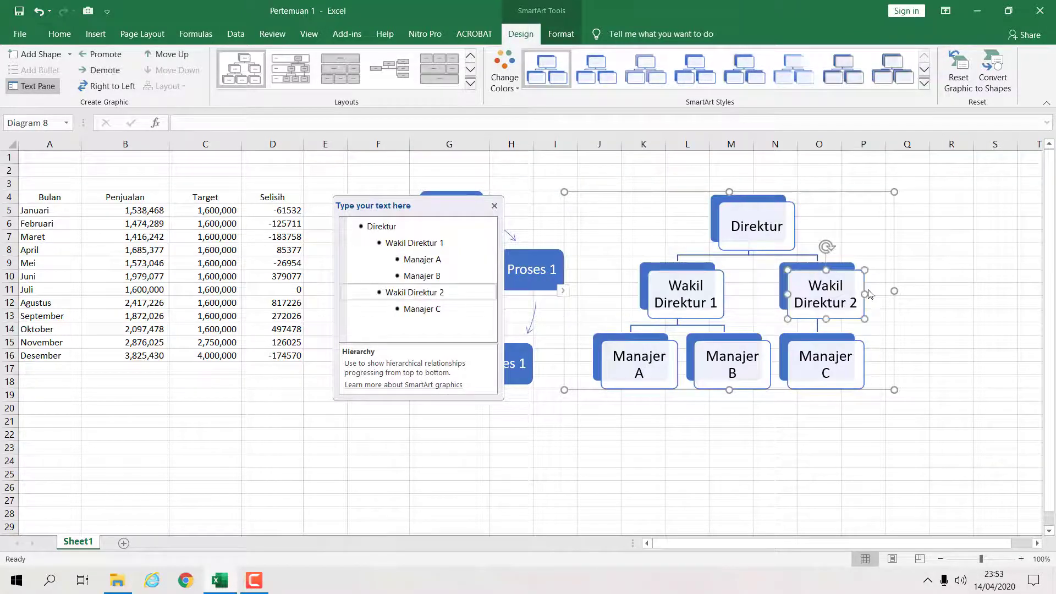
{"action": "left_click", "coordinate": [845, 193]}
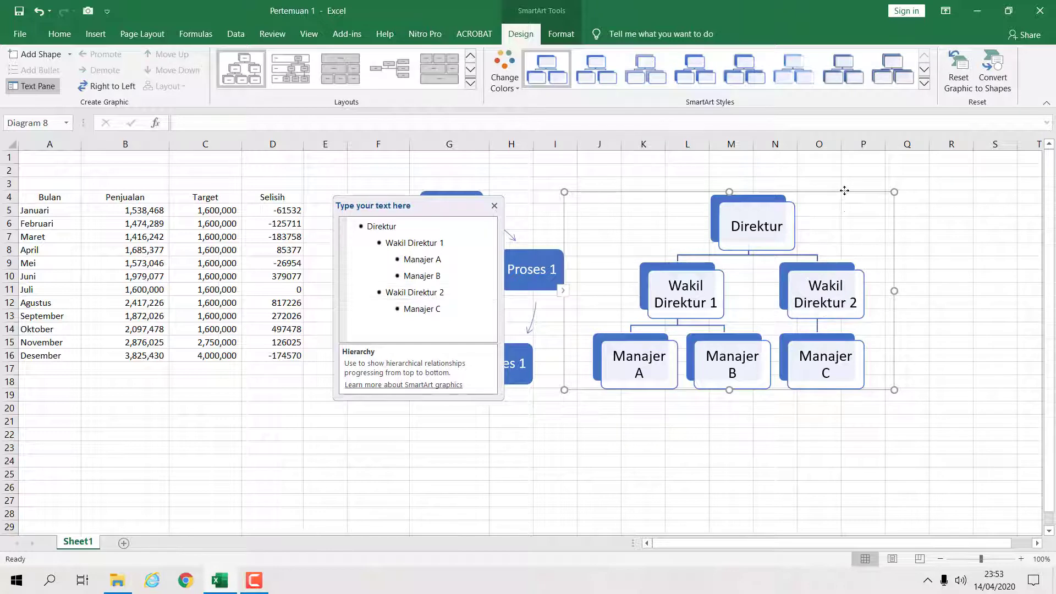
{"action": "key", "text": "Delete"}
- Delete the Block Cycle SmartArt graphic
{"action": "left_click", "coordinate": [531, 267]}
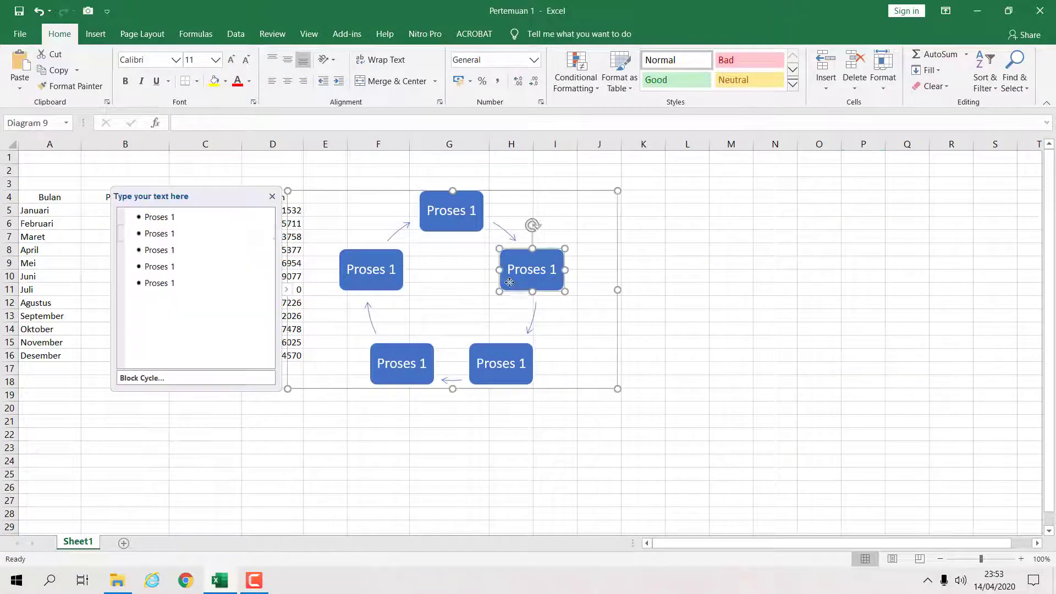
{"action": "left_click", "coordinate": [538, 192]}
{"action": "key", "text": "Delete"}
- Insert a new equation and enter "Rumus Gauss =" in it
{"action": "left_click", "coordinate": [645, 237]}
{"action": "left_click", "coordinate": [379, 197]}
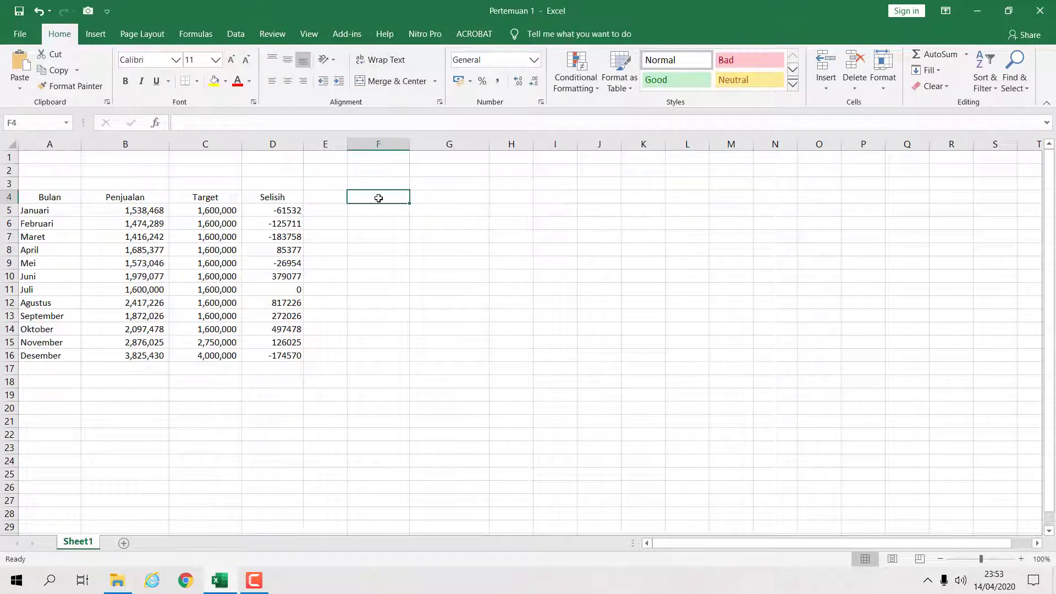
{"action": "left_click", "coordinate": [95, 35]}
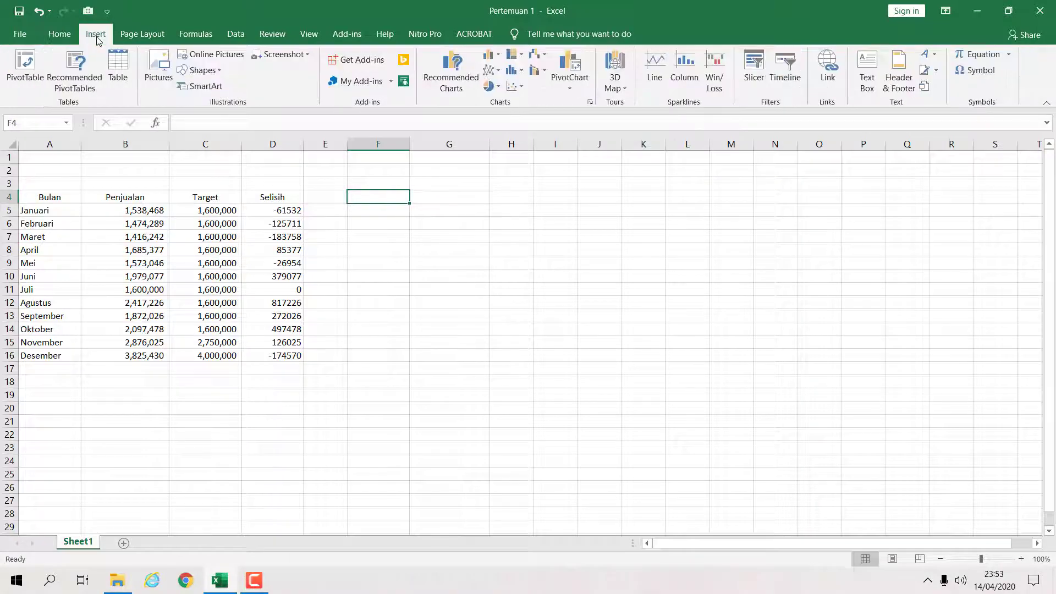
{"action": "left_click", "coordinate": [379, 207]}
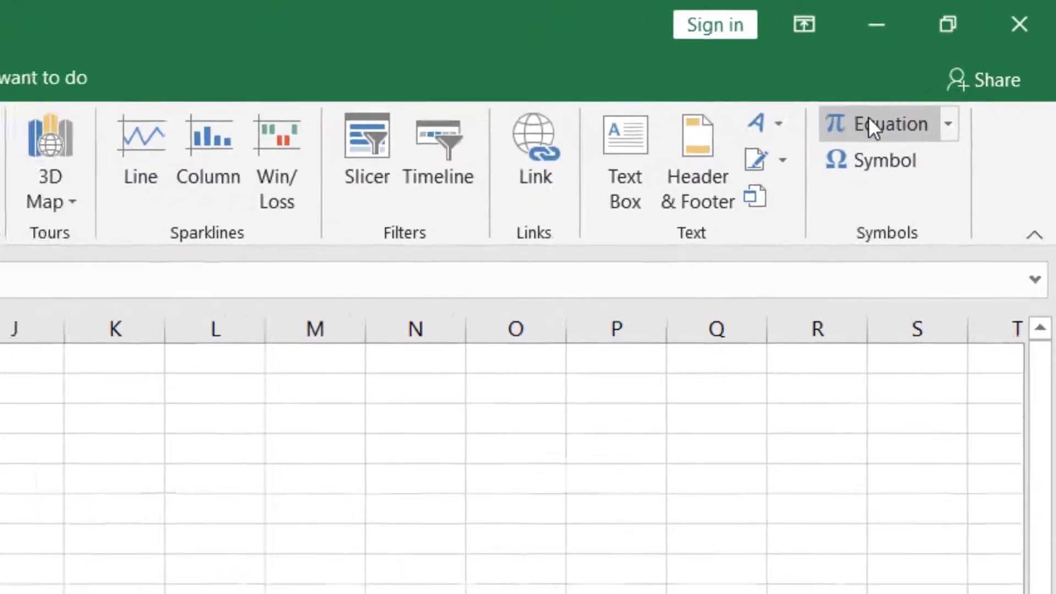
{"action": "left_click", "coordinate": [869, 122]}
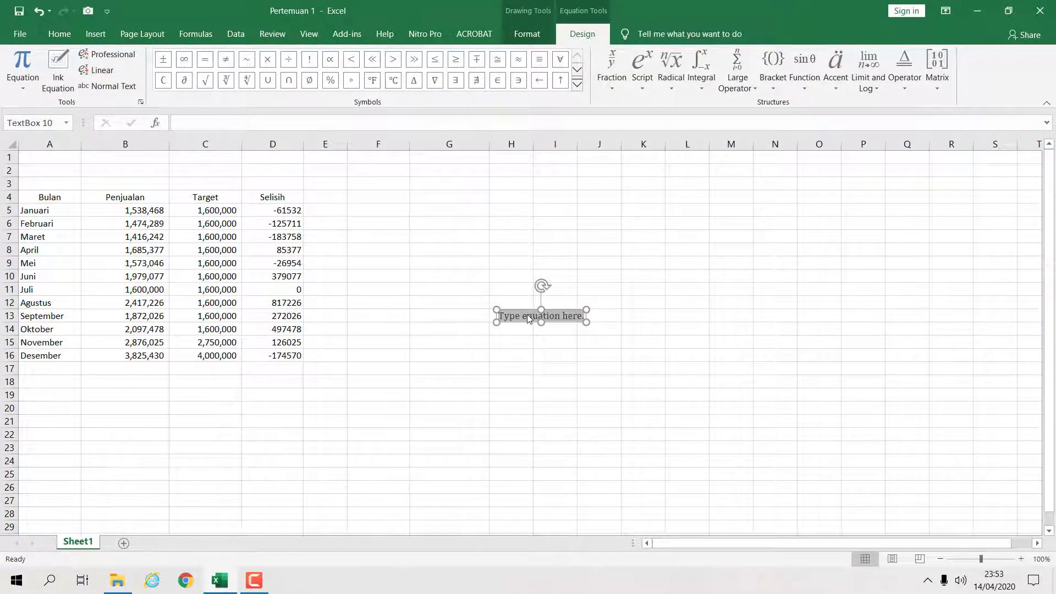
{"action": "type", "text": "Rumus"}
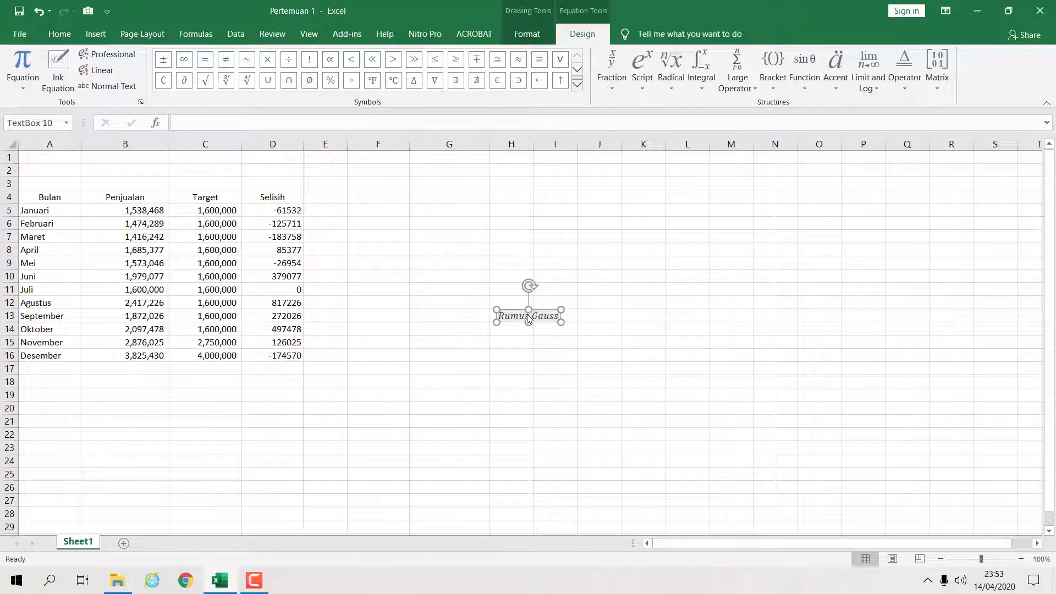
{"action": "type", "text": "Gauss ="}
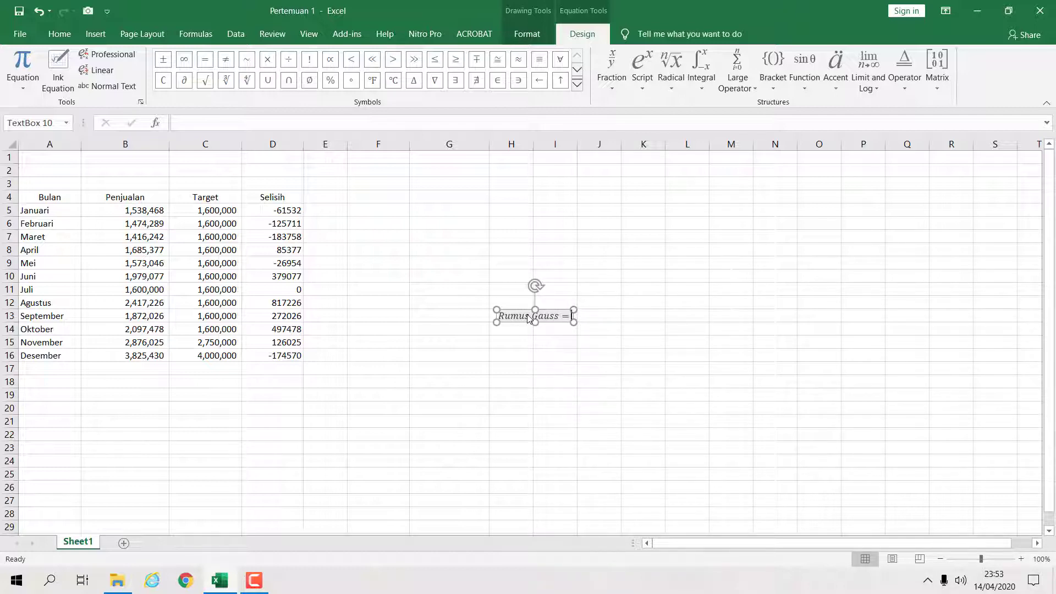
- Add a stacked fraction after "Rumus Gauss =" with a square root of x2 − x3 as its numerator
{"action": "left_click", "coordinate": [610, 90]}
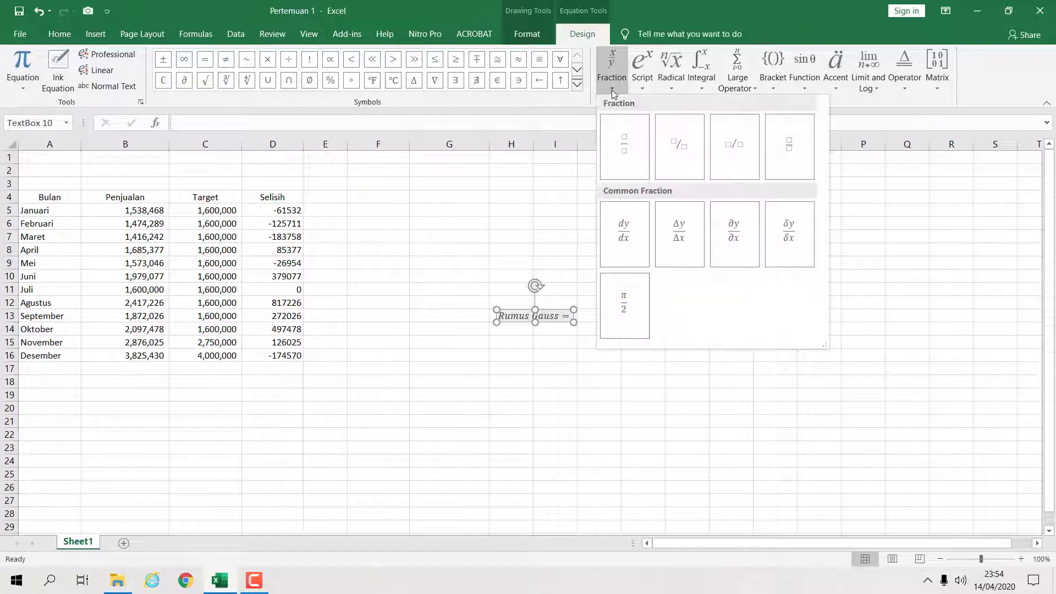
{"action": "left_click", "coordinate": [622, 141]}
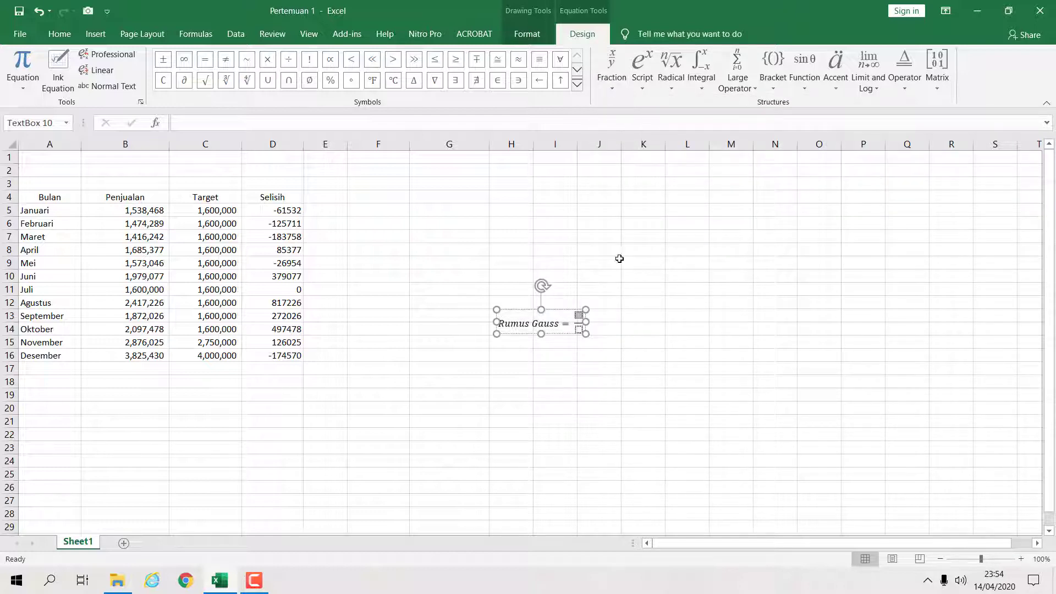
{"action": "left_click", "coordinate": [682, 93]}
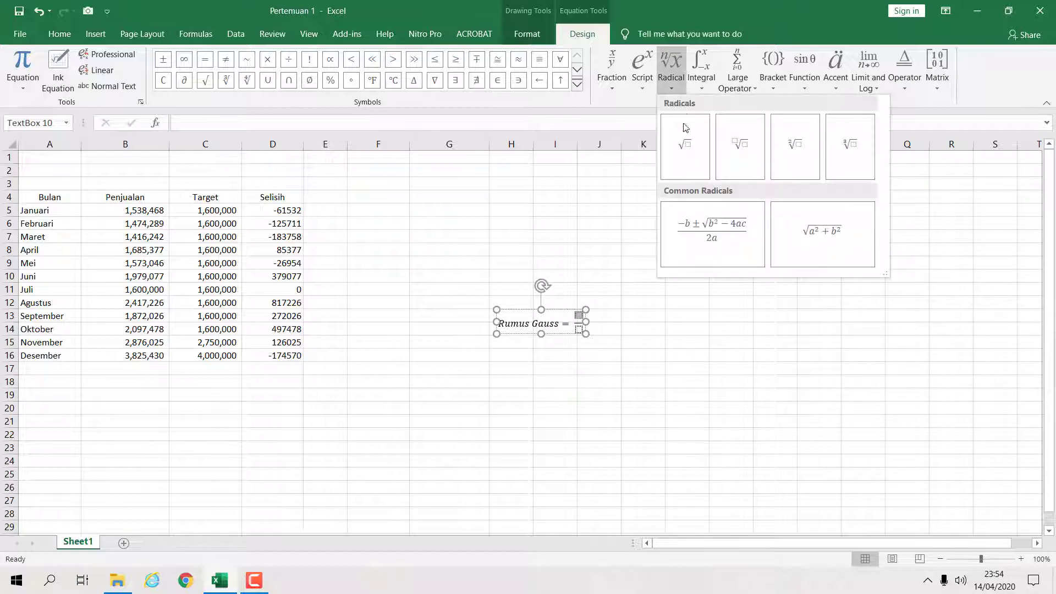
{"action": "left_click", "coordinate": [687, 147]}
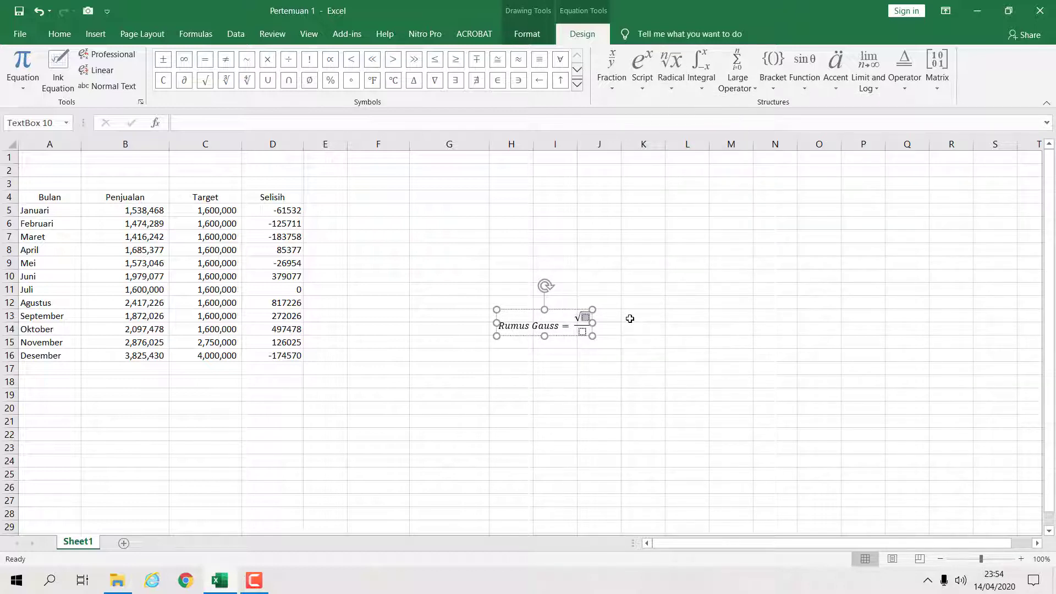
{"action": "type", "text": "x2"}
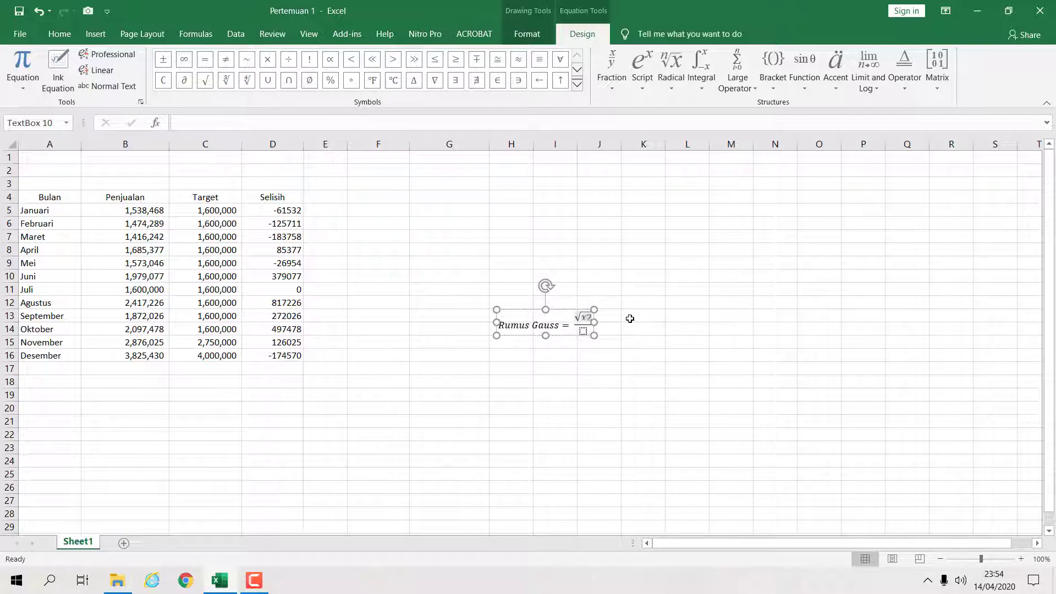
{"action": "type", "text": "-x3"}
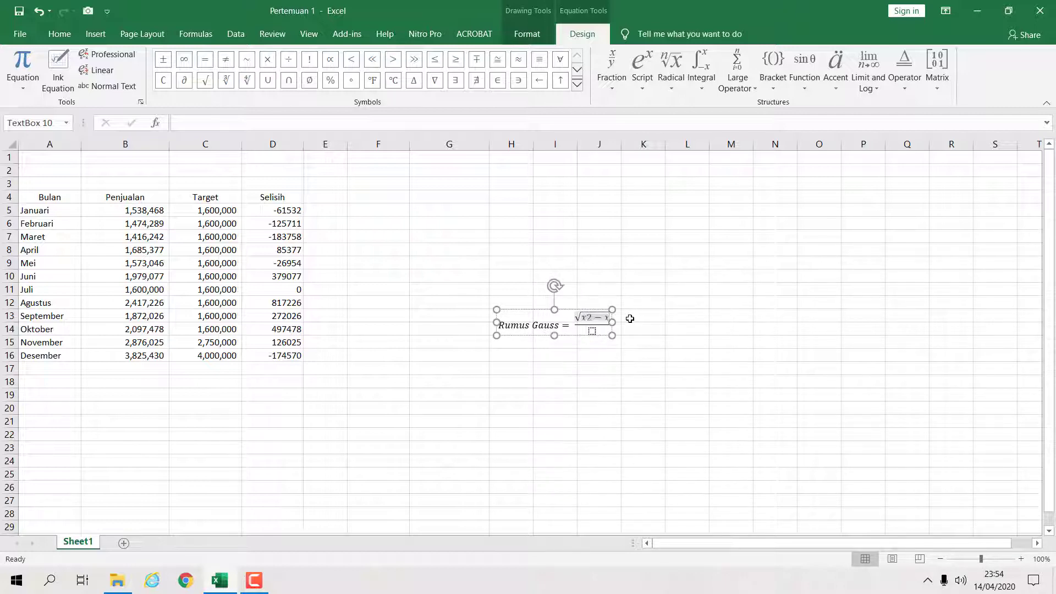
- Enter 4567 as the fraction's denominator
{"action": "left_click", "coordinate": [597, 331]}
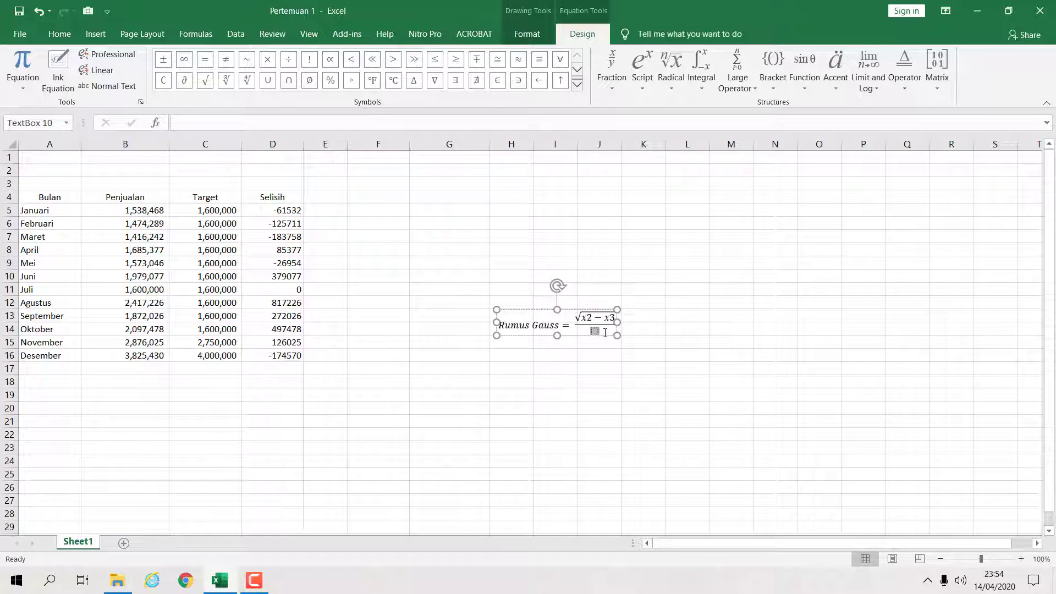
{"action": "type", "text": "4567"}
{"action": "left_click", "coordinate": [746, 339]}
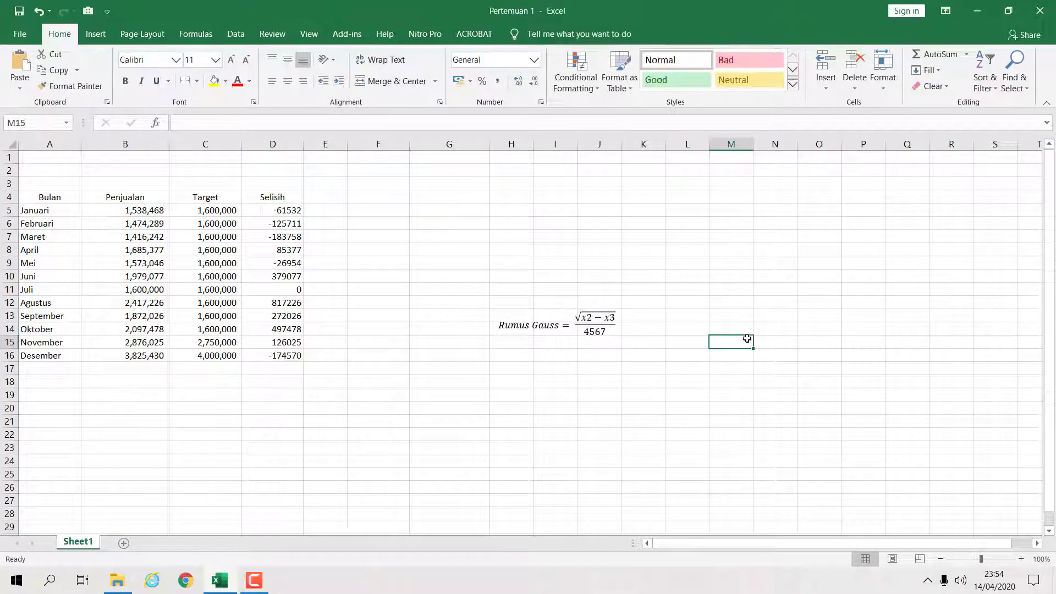
- Move the equation up beside the table, around columns G to I near row 5
{"action": "left_click", "coordinate": [607, 321]}
{"action": "left_click", "coordinate": [657, 305]}
{"action": "left_click", "coordinate": [608, 319]}
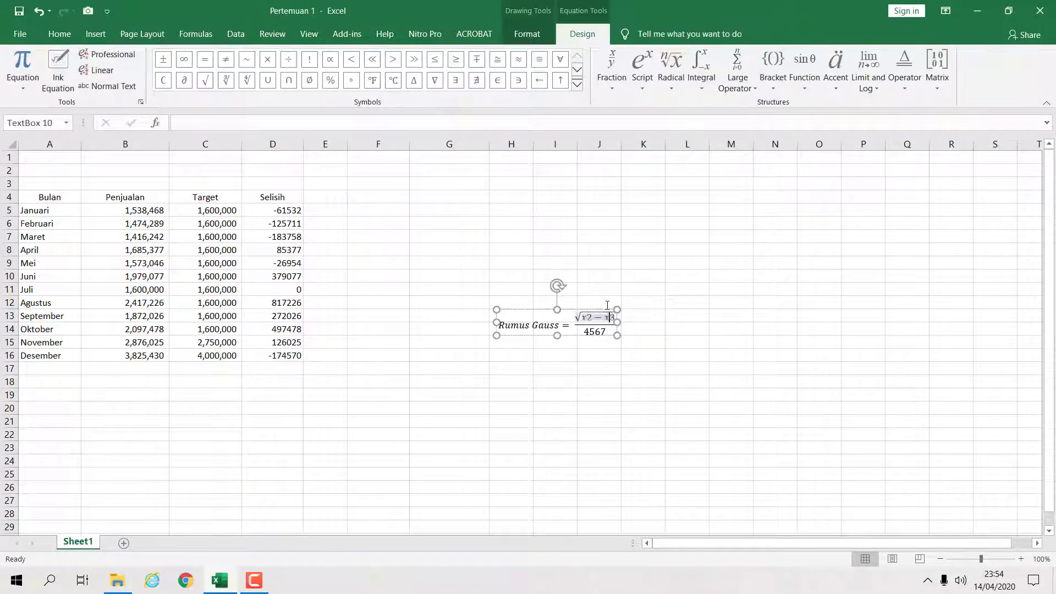
{"action": "left_click_drag", "start_coordinate": [607, 309], "coordinate": [552, 196]}
- Try to insert ©, α, ≤ and ≥ symbols into the equation through the Symbol dialog
{"action": "left_click", "coordinate": [96, 33]}
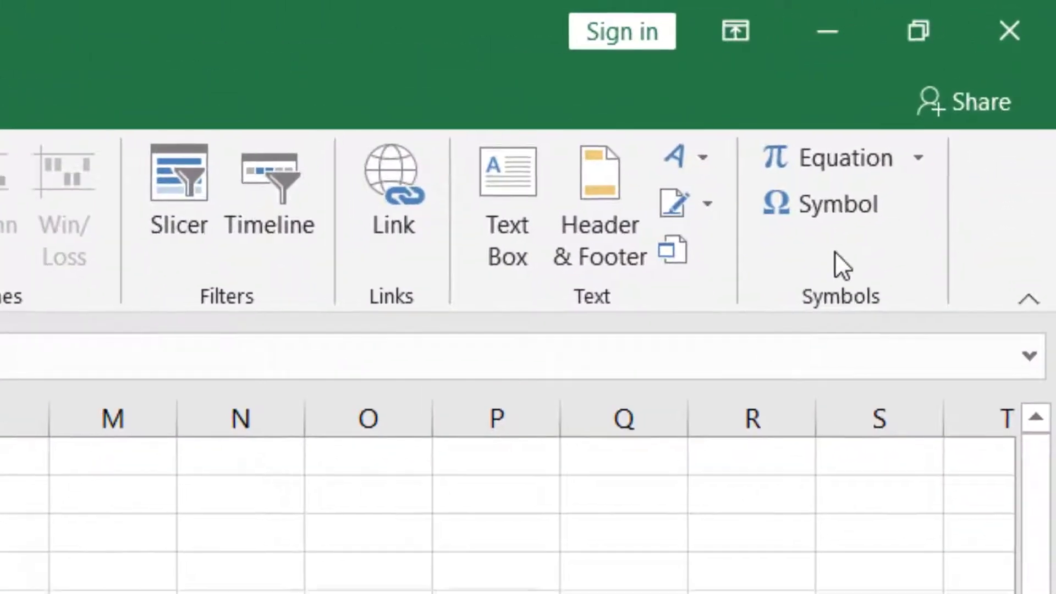
{"action": "left_click", "coordinate": [874, 164]}
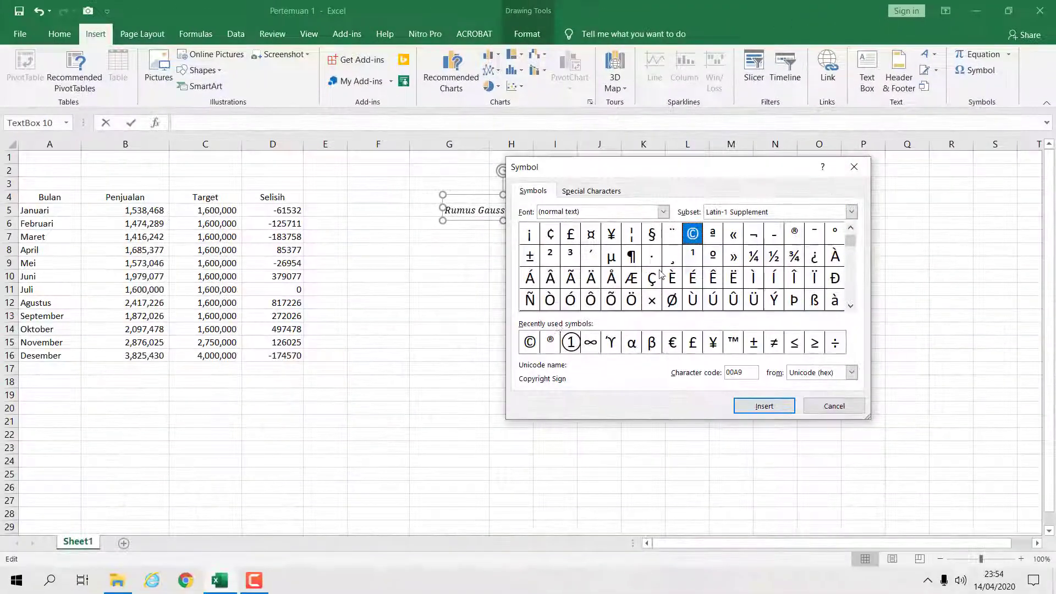
{"action": "left_click", "coordinate": [530, 343]}
{"action": "left_click", "coordinate": [763, 406]}
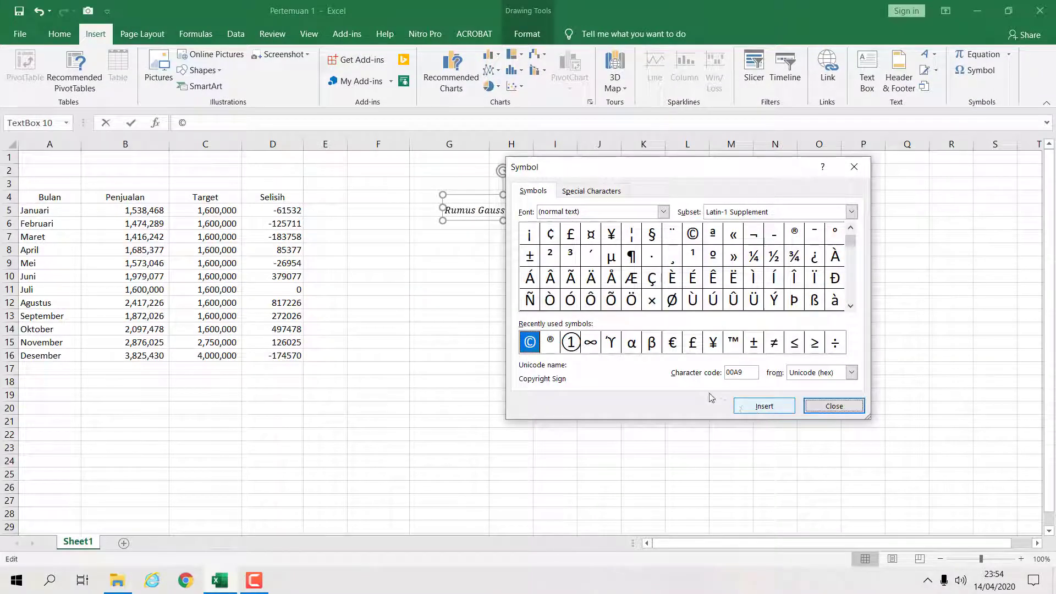
{"action": "left_click", "coordinate": [652, 342]}
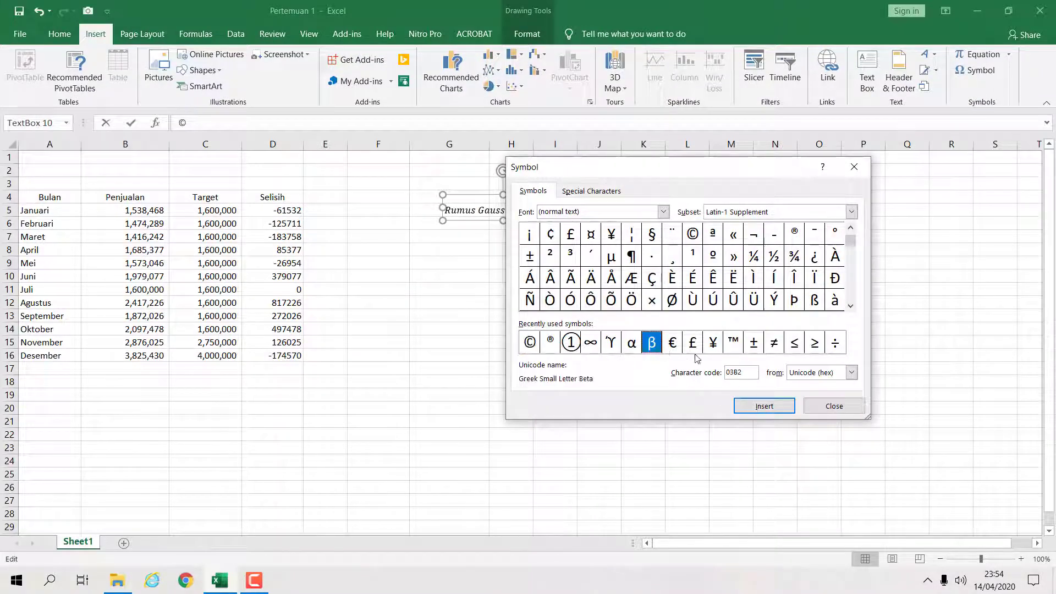
{"action": "left_click", "coordinate": [631, 342]}
{"action": "left_click", "coordinate": [770, 407]}
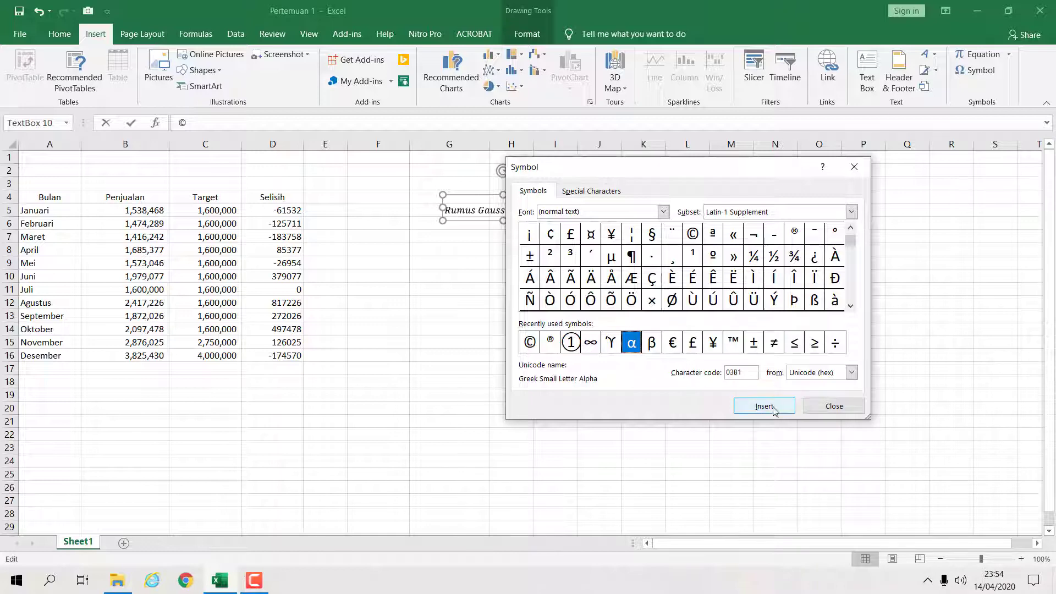
{"action": "left_click", "coordinate": [794, 342]}
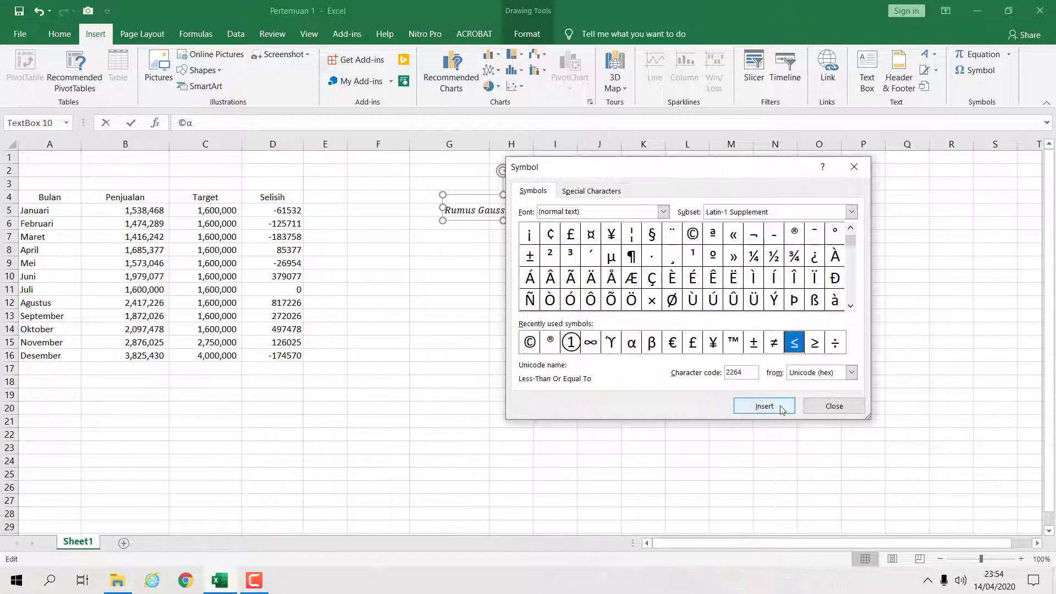
{"action": "left_click", "coordinate": [775, 407]}
{"action": "left_click", "coordinate": [815, 342]}
{"action": "left_click", "coordinate": [770, 406]}
{"action": "left_click", "coordinate": [809, 406]}
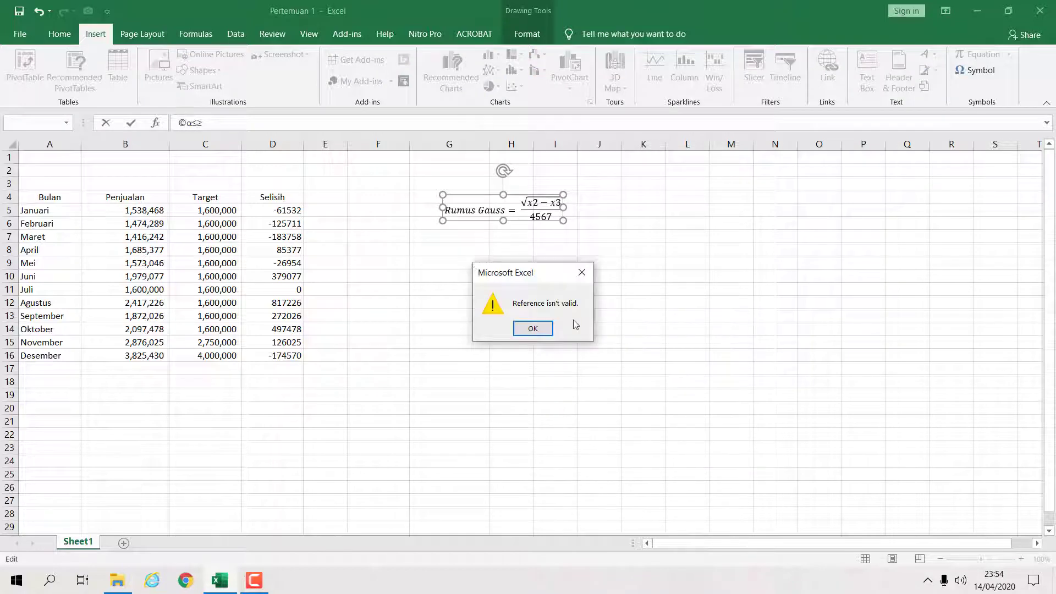
- Dismiss the invalid reference error and abandon the pending symbol entry
{"action": "left_click", "coordinate": [537, 329]}
{"action": "left_click", "coordinate": [448, 270]}
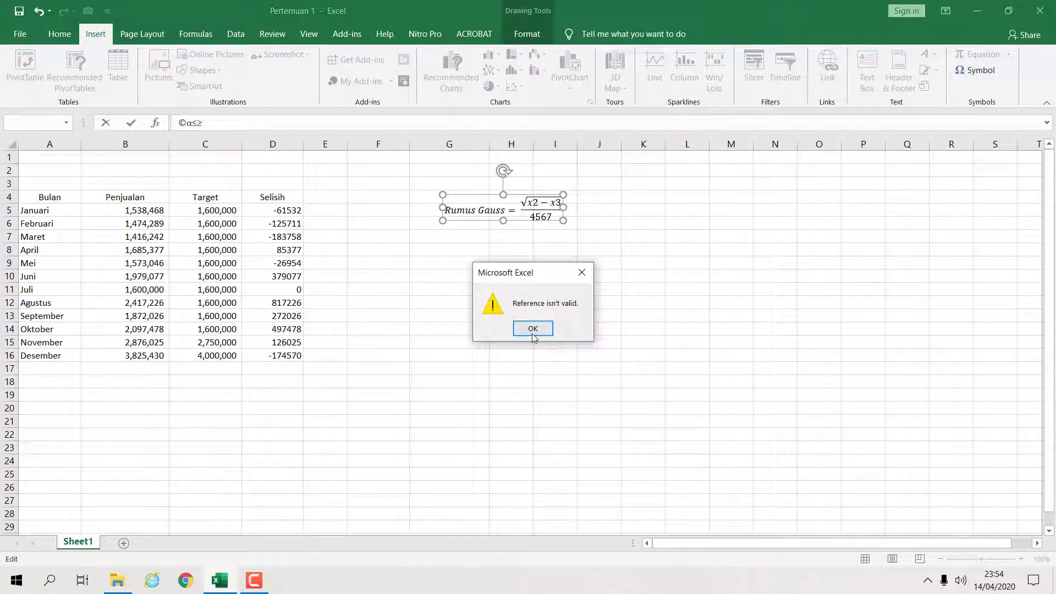
{"action": "left_click", "coordinate": [533, 330]}
{"action": "left_click", "coordinate": [532, 330]}
{"action": "left_click", "coordinate": [581, 272]}
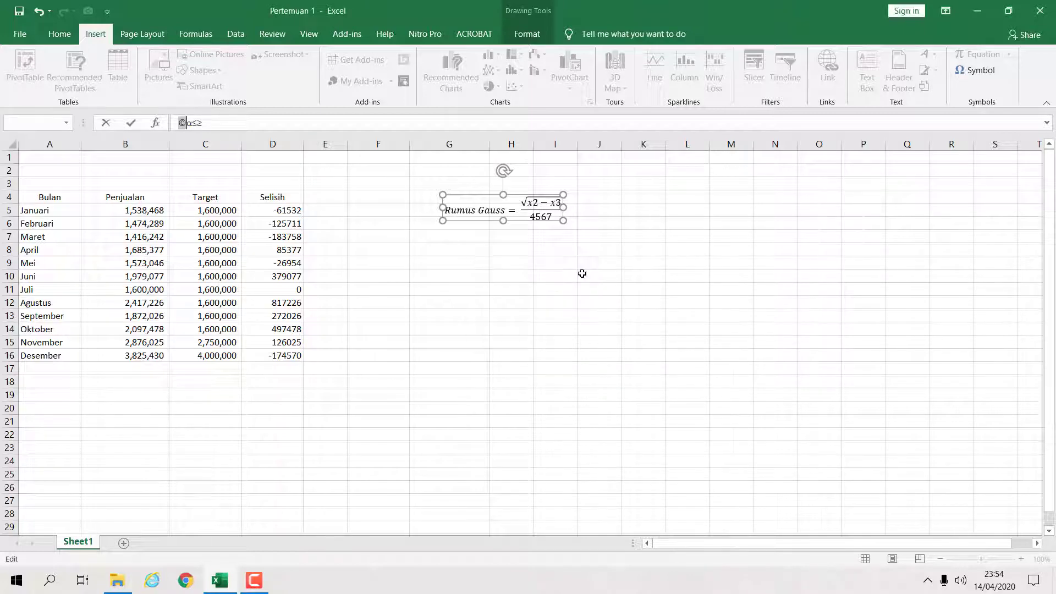
{"action": "key", "text": "BackSpace"}
{"action": "key", "text": "Return"}
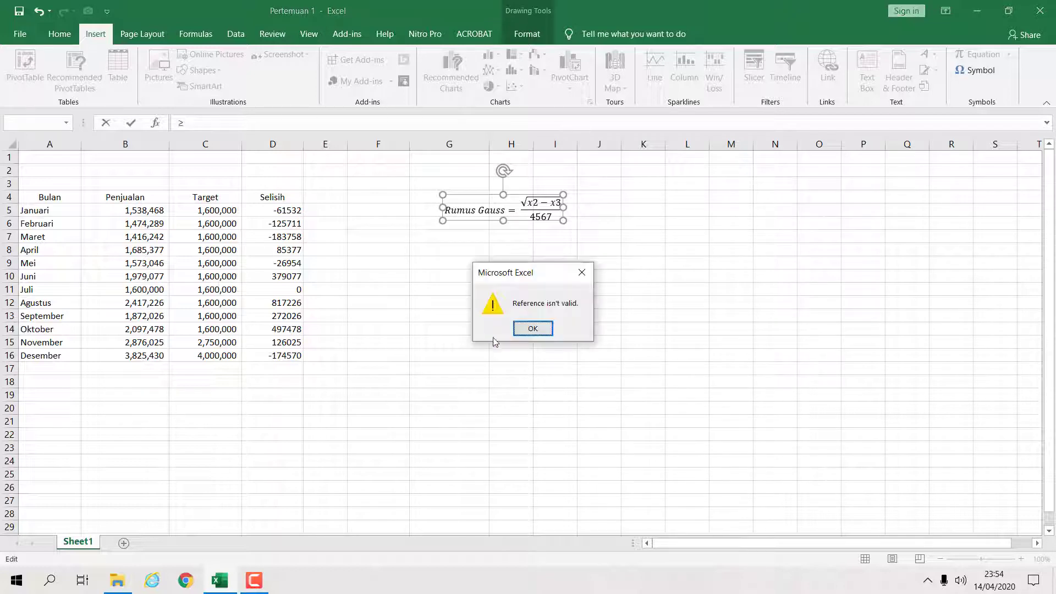
{"action": "left_click", "coordinate": [522, 329]}
{"action": "left_click", "coordinate": [543, 317]}
{"action": "left_click", "coordinate": [533, 329]}
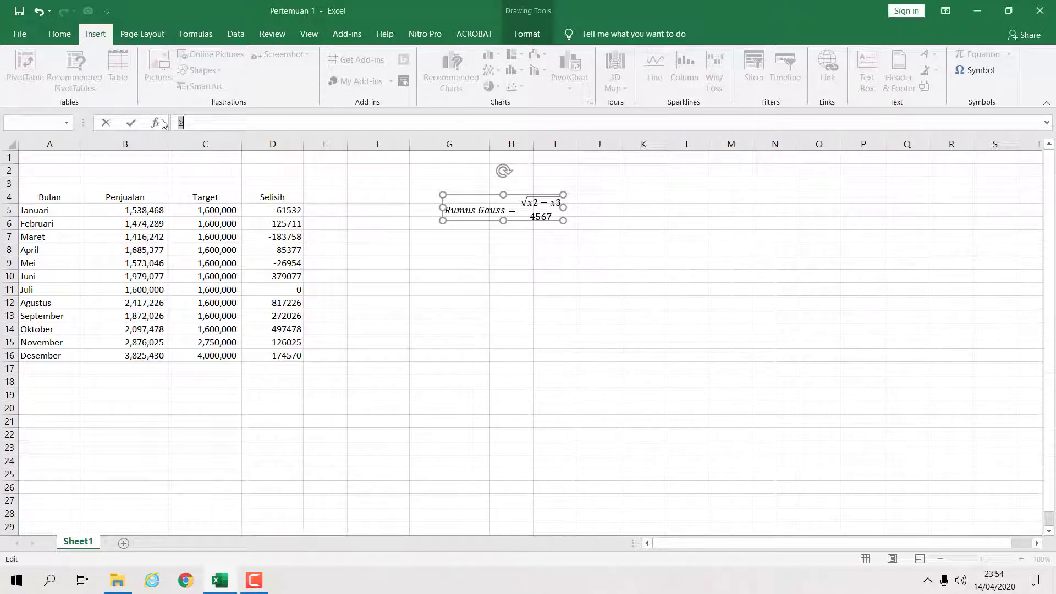
{"action": "type", "text": "\\"}
{"action": "left_click", "coordinate": [454, 275]}
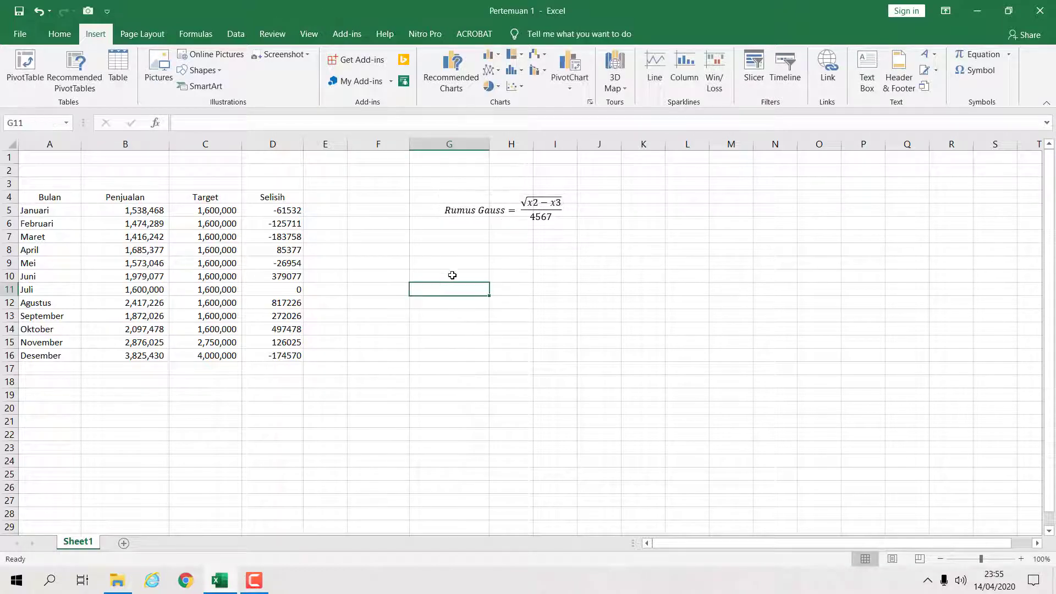
- Insert a ≥ symbol into cell G9 with the Symbol dialog
{"action": "left_click", "coordinate": [457, 263]}
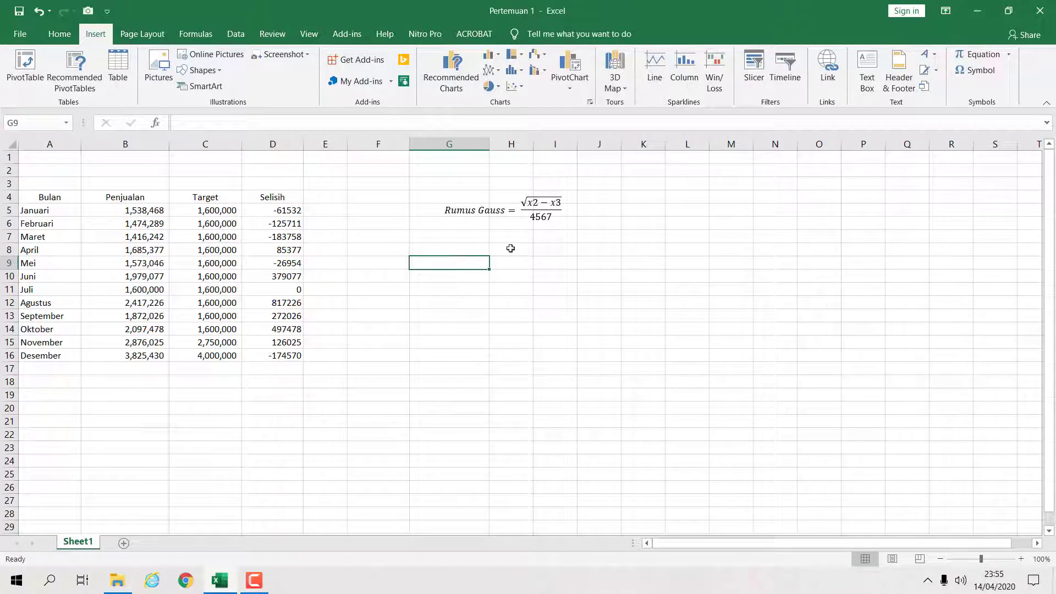
{"action": "left_click", "coordinate": [976, 70]}
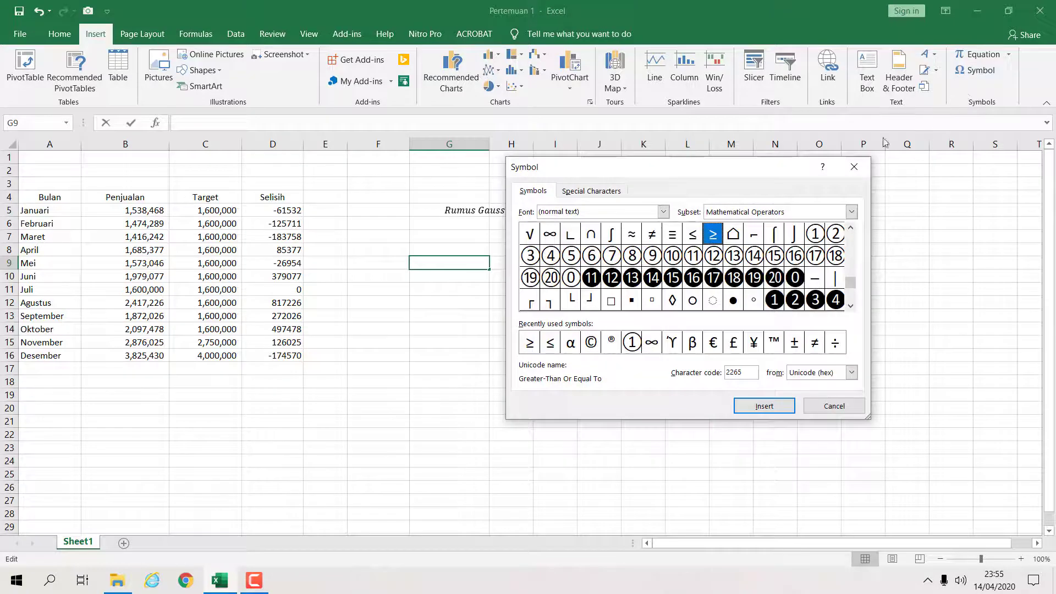
{"action": "left_click", "coordinate": [528, 344]}
{"action": "left_click", "coordinate": [764, 406]}
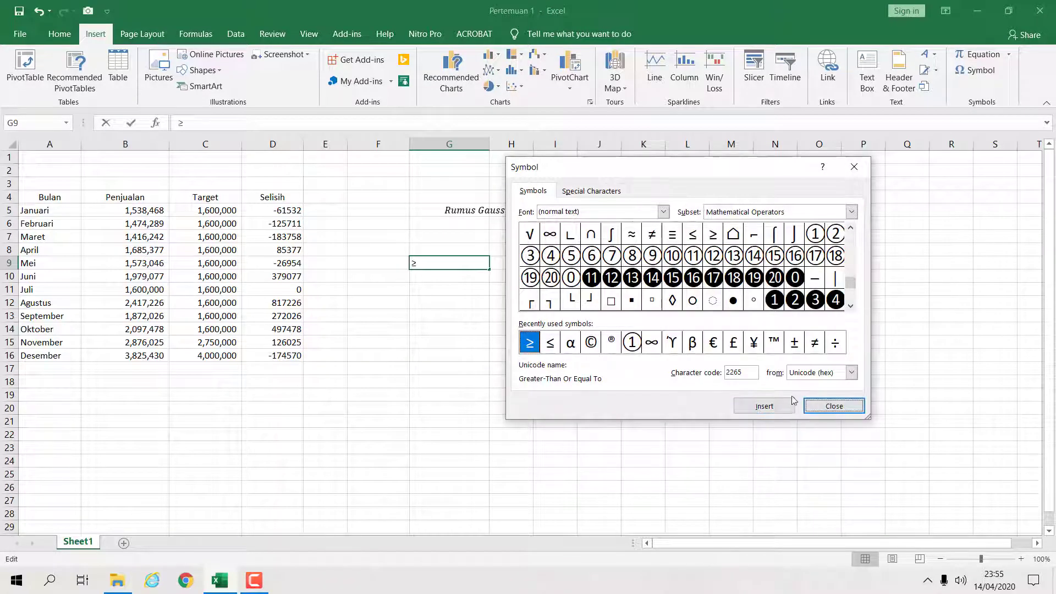
{"action": "left_click", "coordinate": [834, 407]}
{"action": "key", "text": "Return"}
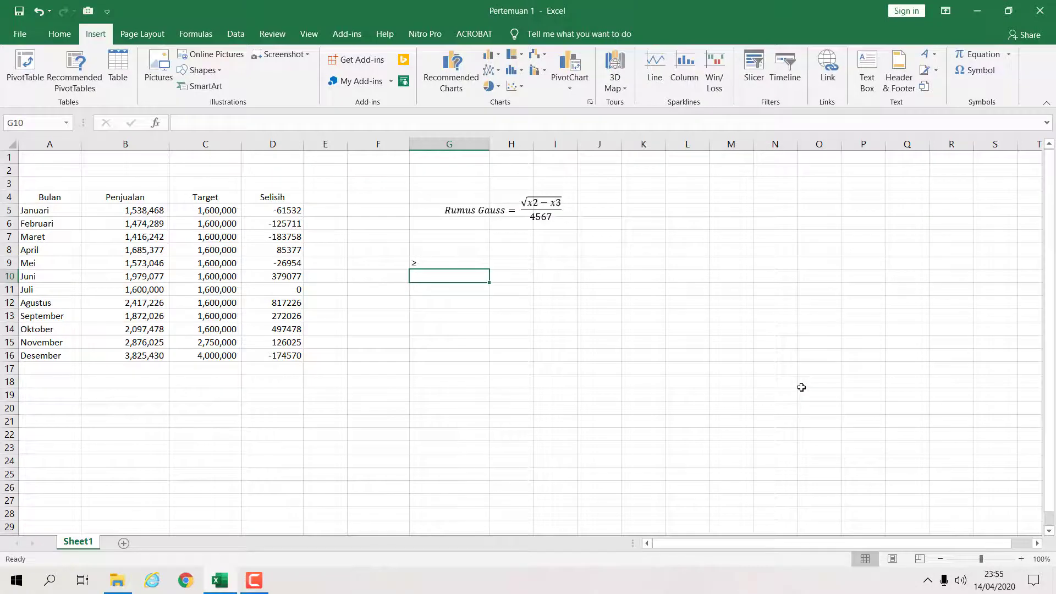
- Insert a © symbol into cell H9 with the Symbol dialog
{"action": "left_click", "coordinate": [462, 264]}
{"action": "left_click", "coordinate": [505, 264]}
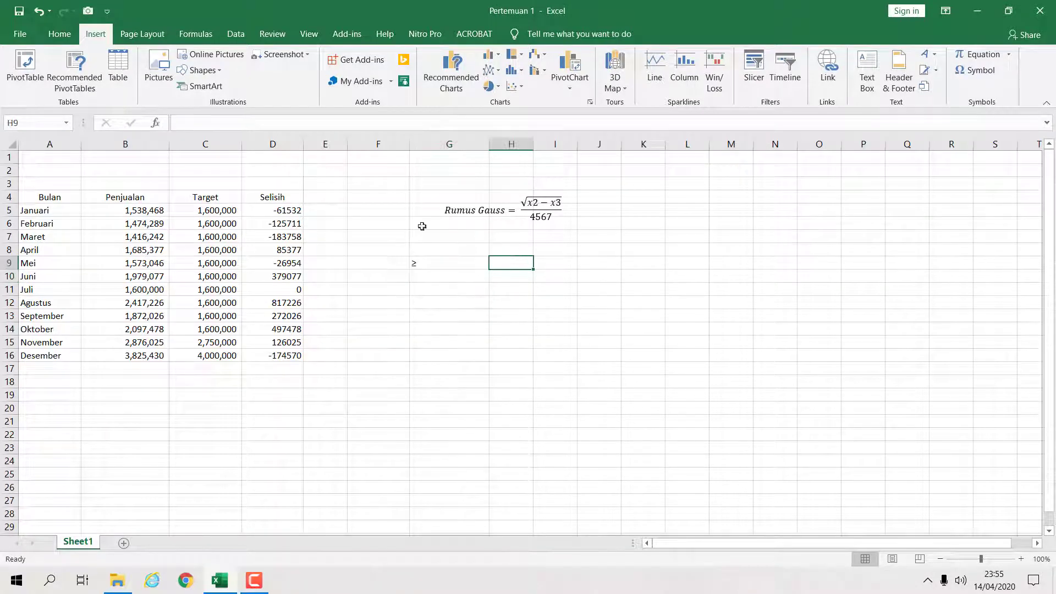
{"action": "left_click", "coordinate": [975, 77]}
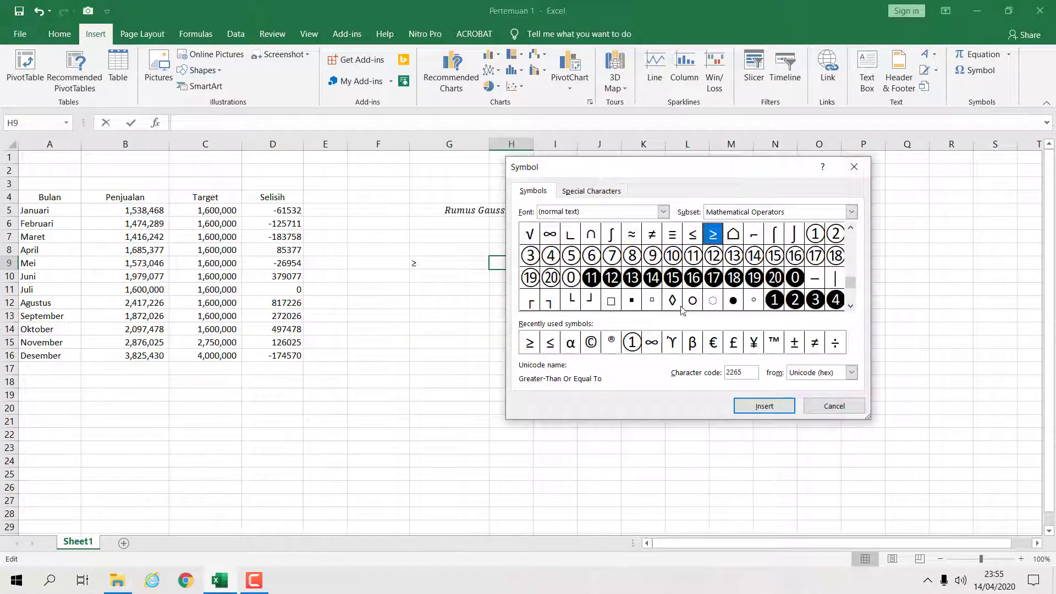
{"action": "left_click", "coordinate": [592, 344]}
{"action": "left_click", "coordinate": [764, 406]}
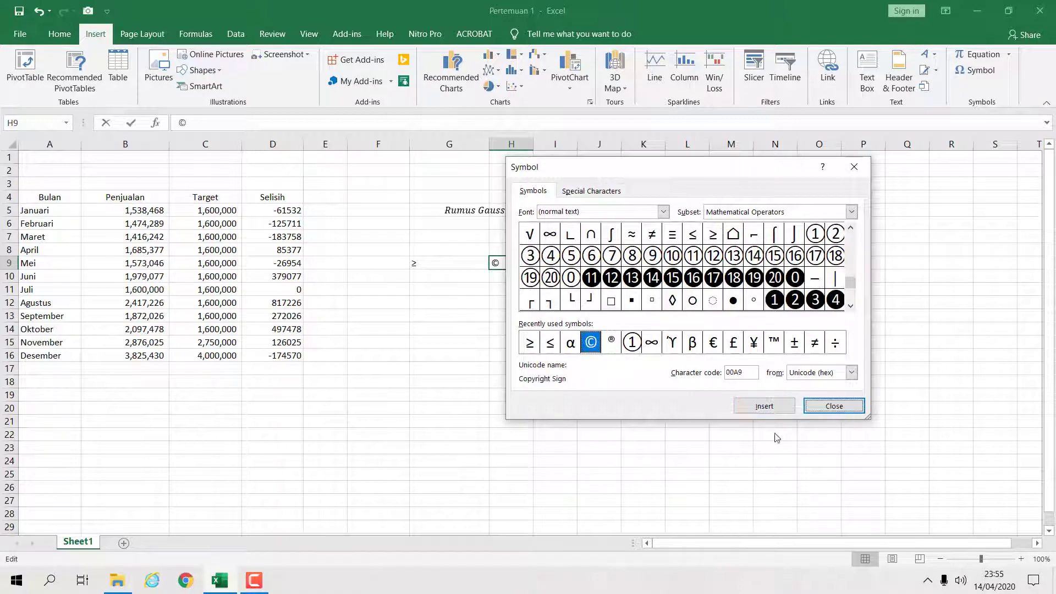
{"action": "left_click", "coordinate": [834, 407]}
{"action": "left_click", "coordinate": [810, 448]}
{"action": "left_click", "coordinate": [500, 265]}
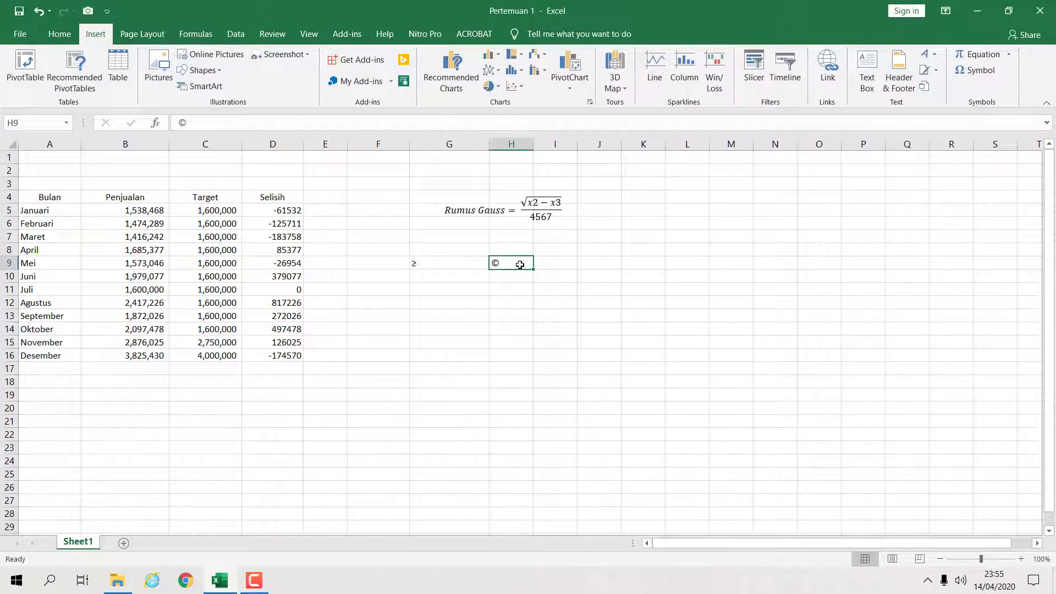
- Clear the inserted symbols from cells G9 and H9
{"action": "left_click", "coordinate": [523, 274]}
{"action": "left_click", "coordinate": [504, 266]}
{"action": "left_click_drag", "start_coordinate": [504, 266], "coordinate": [439, 286]}
{"action": "left_click", "coordinate": [543, 261]}
{"action": "key", "text": "Delete"}
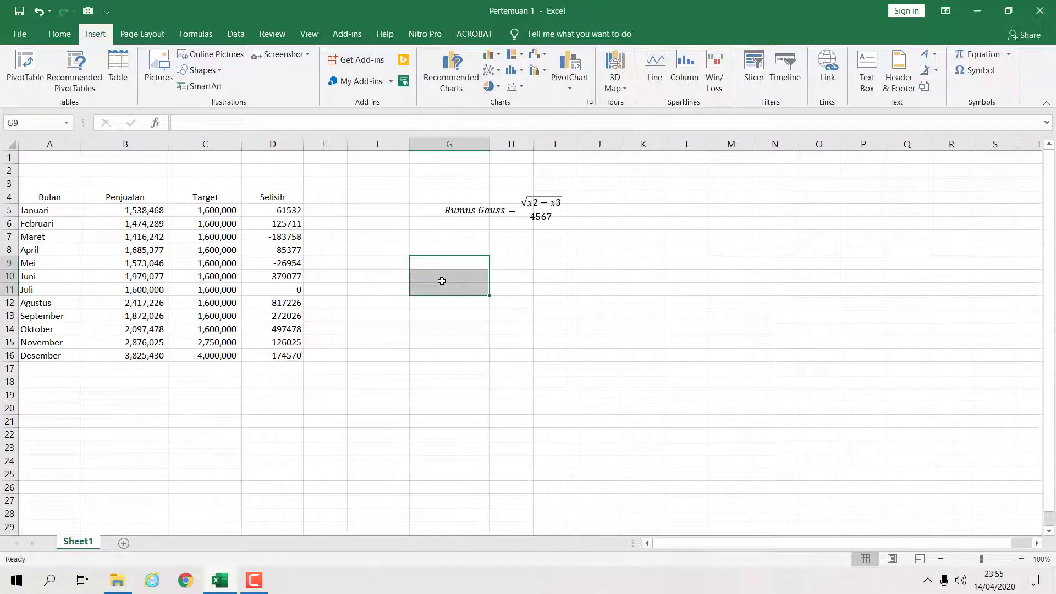
- Delete the Rumus Gauss equation from the sheet
{"action": "left_click", "coordinate": [539, 267]}
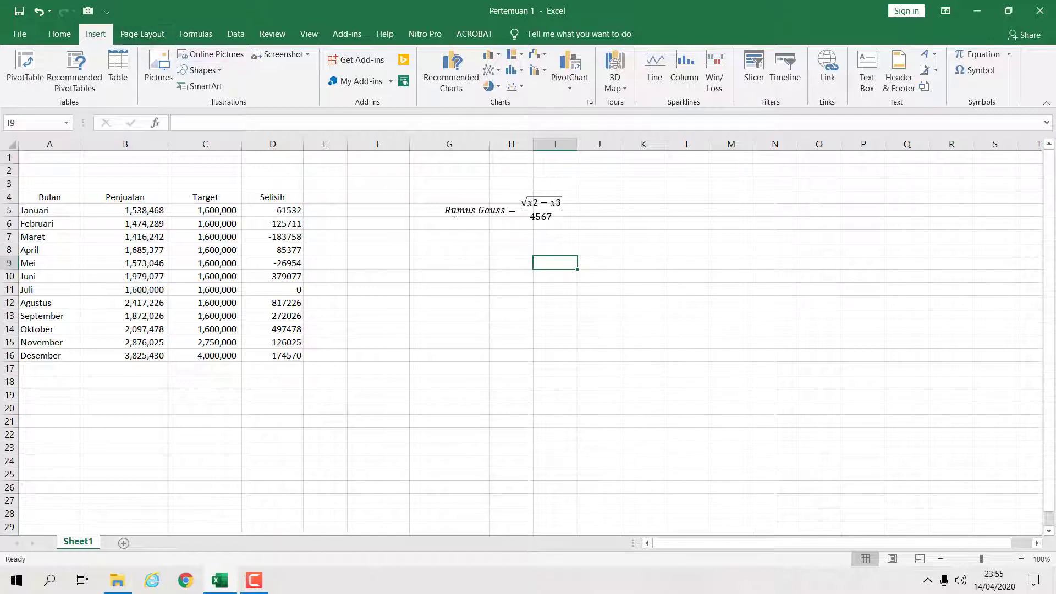
{"action": "left_click", "coordinate": [477, 183]}
{"action": "left_click", "coordinate": [543, 226]}
{"action": "left_click", "coordinate": [542, 218]}
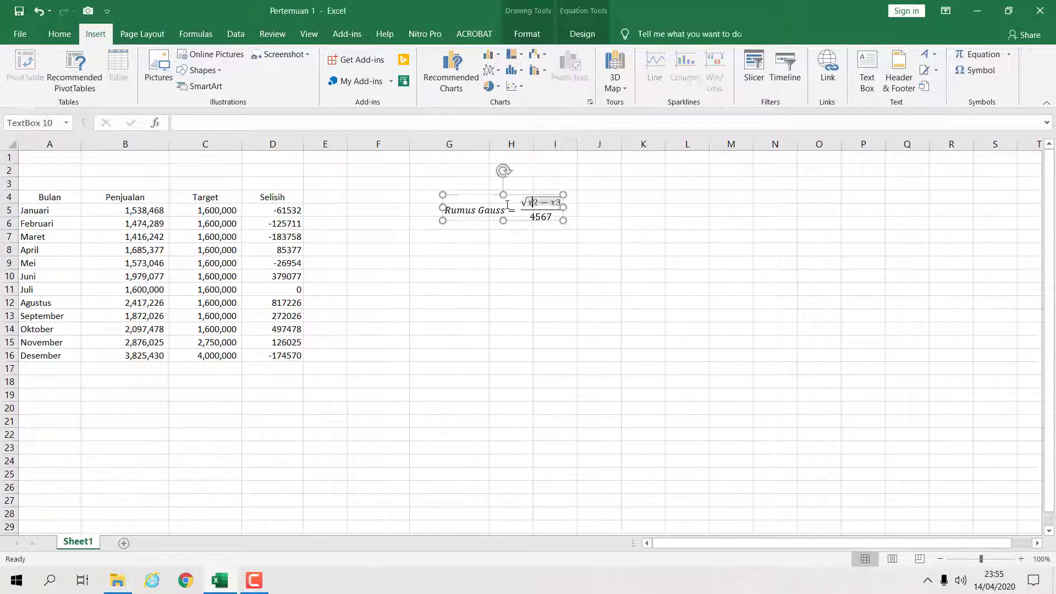
{"action": "left_click", "coordinate": [544, 182]}
{"action": "left_click", "coordinate": [491, 197]}
{"action": "key", "text": "Escape"}
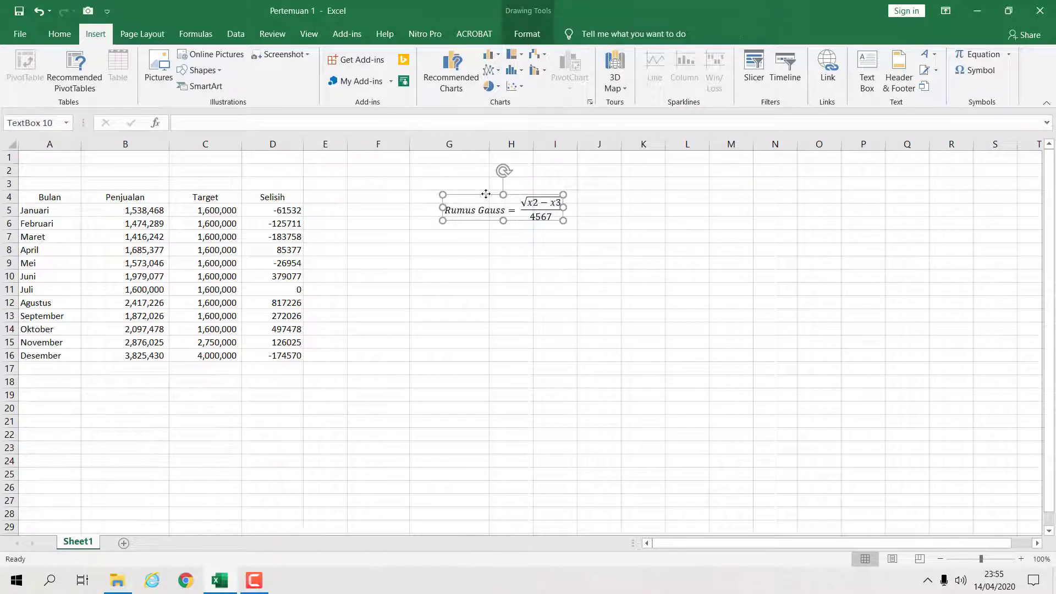
{"action": "key", "text": "Delete"}
{"action": "left_click", "coordinate": [603, 240]}
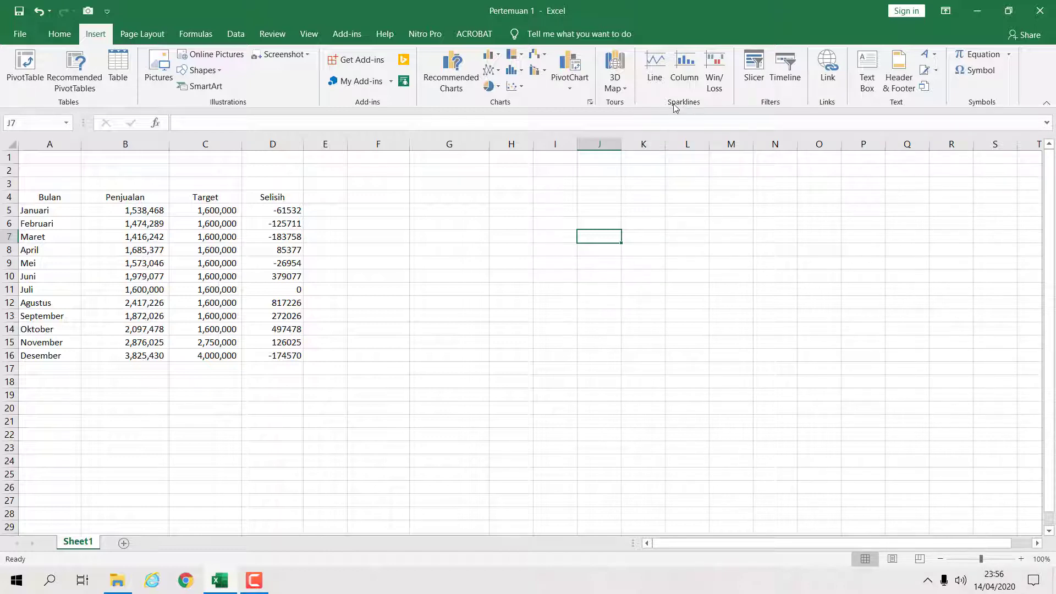
{"action": "left_click", "coordinate": [382, 211]}
{"action": "left_click", "coordinate": [431, 219]}
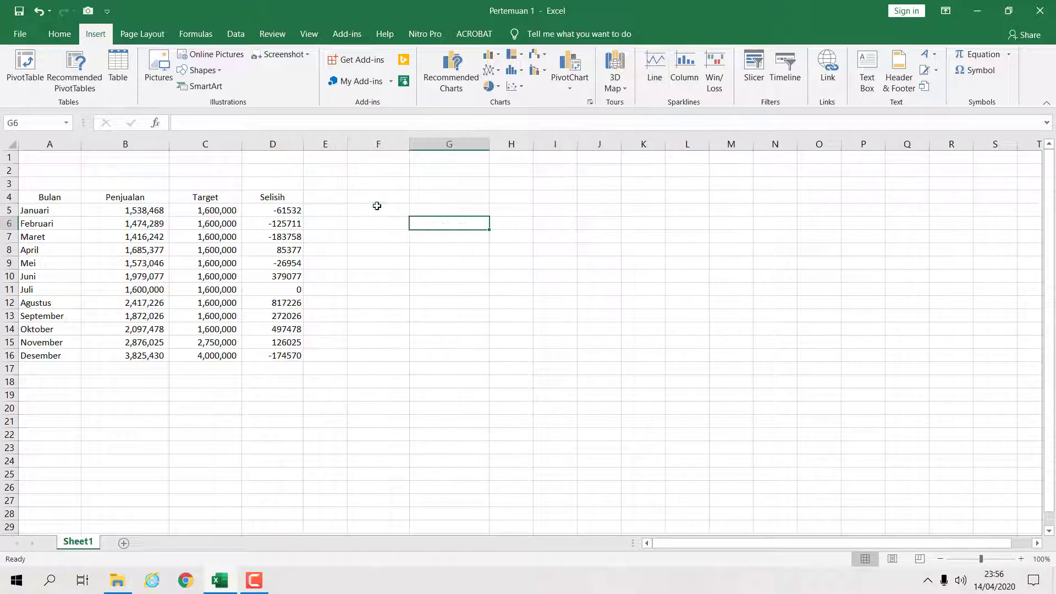
- Enter the header "Trend Penjualan" in cell F4 and widen column F to fit it
{"action": "left_click", "coordinate": [377, 206]}
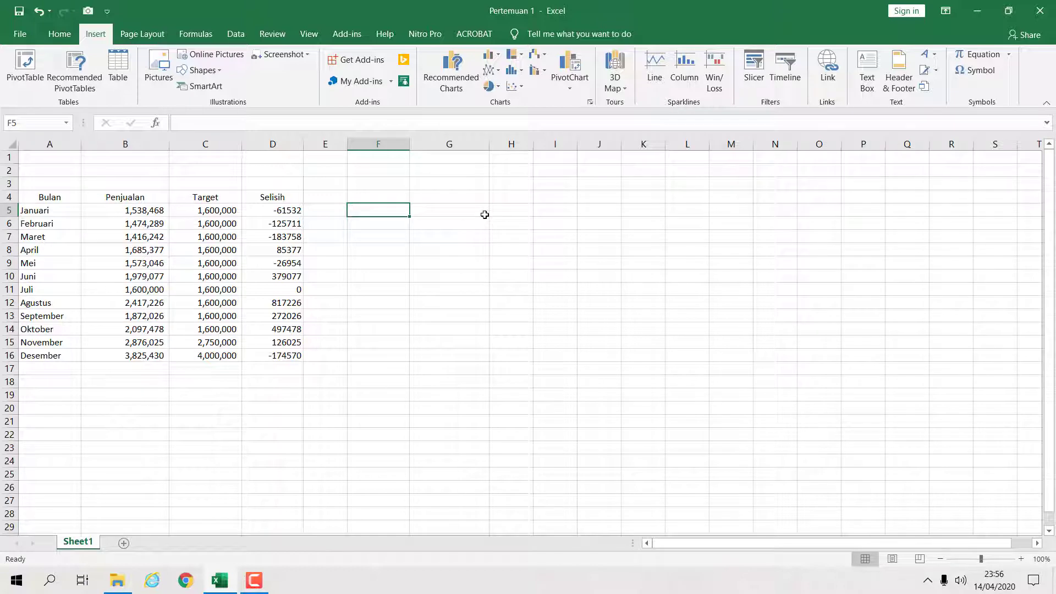
{"action": "left_click", "coordinate": [405, 198]}
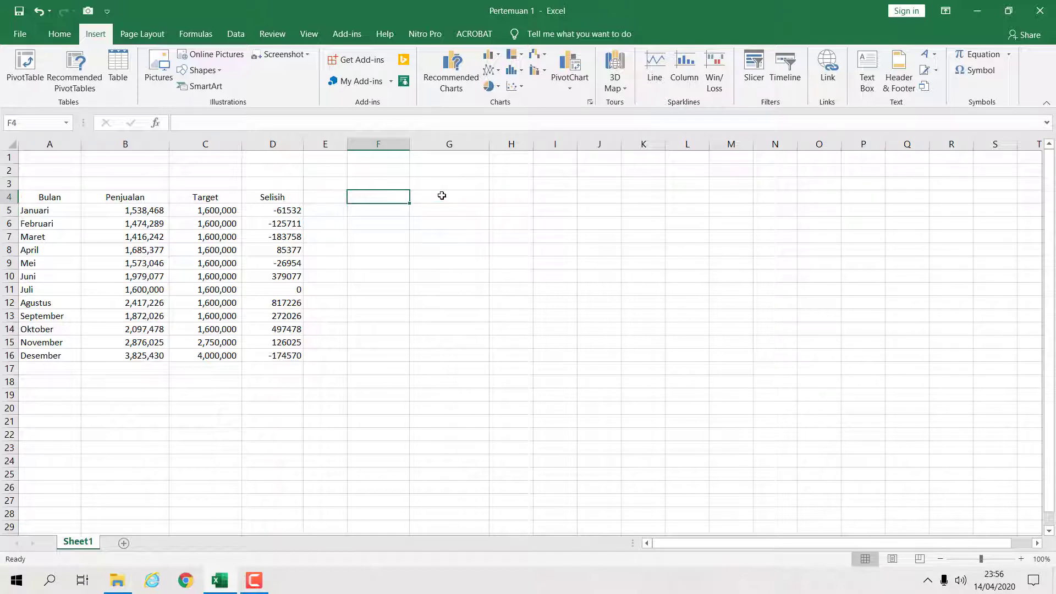
{"action": "type", "text": "Trend Pen"}
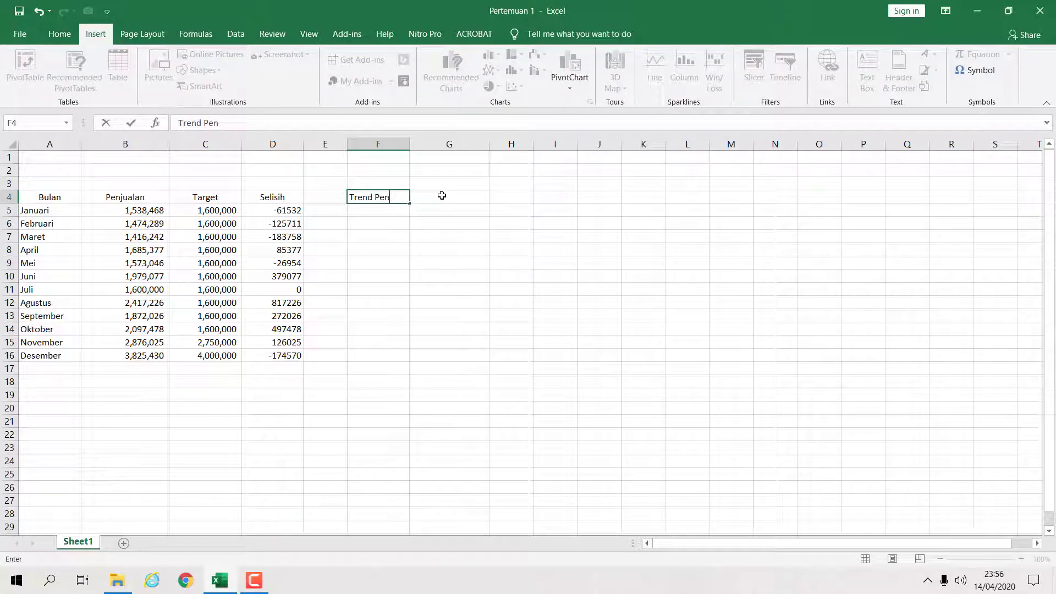
{"action": "type", "text": "dualan"}
{"action": "key", "text": "BackSpace"}
{"action": "key", "text": "BackSpace"}
{"action": "key", "text": "BackSpace"}
{"action": "key", "text": "BackSpace"}
{"action": "type", "text": "jualan"}
{"action": "key", "text": "Return"}
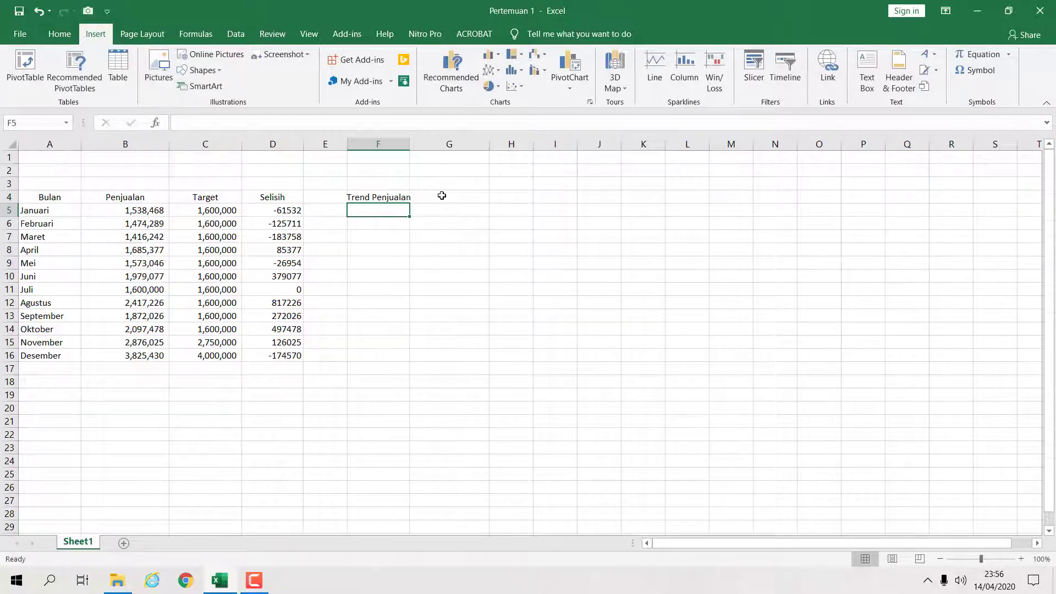
{"action": "left_click_drag", "start_coordinate": [407, 144], "coordinate": [427, 144]}
- Insert a Line sparkline in cell F5 using the Penjualan data range B5:B16
{"action": "left_click", "coordinate": [569, 211]}
{"action": "left_click", "coordinate": [408, 209]}
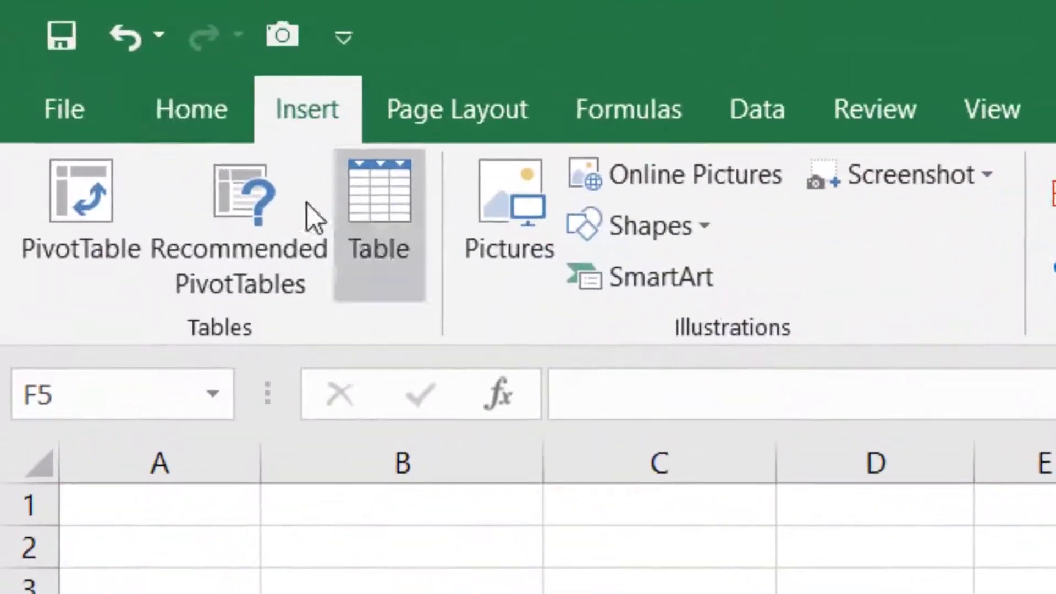
{"action": "left_click", "coordinate": [66, 38]}
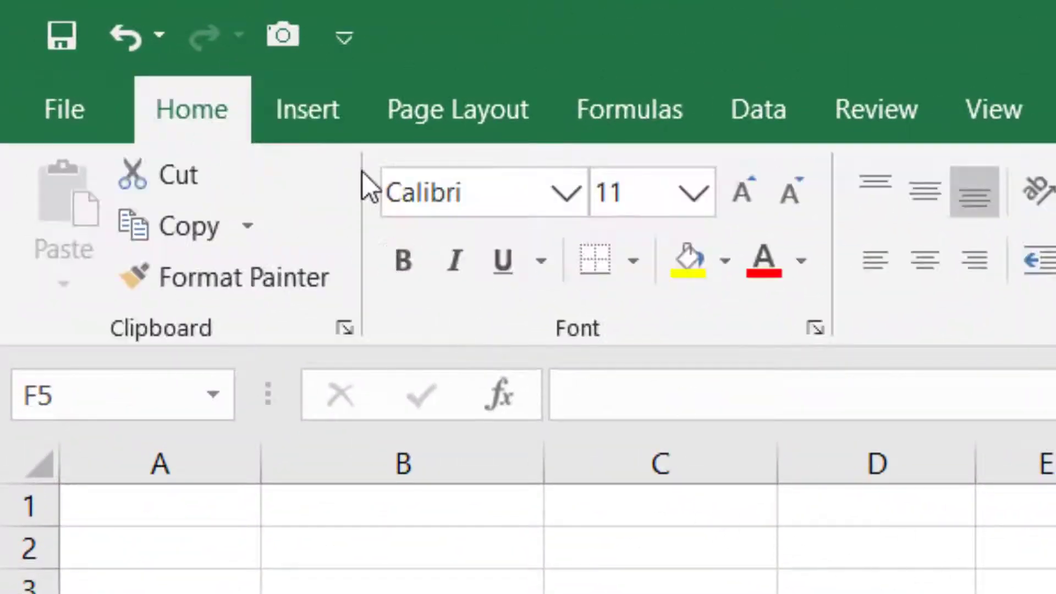
{"action": "left_click", "coordinate": [314, 124]}
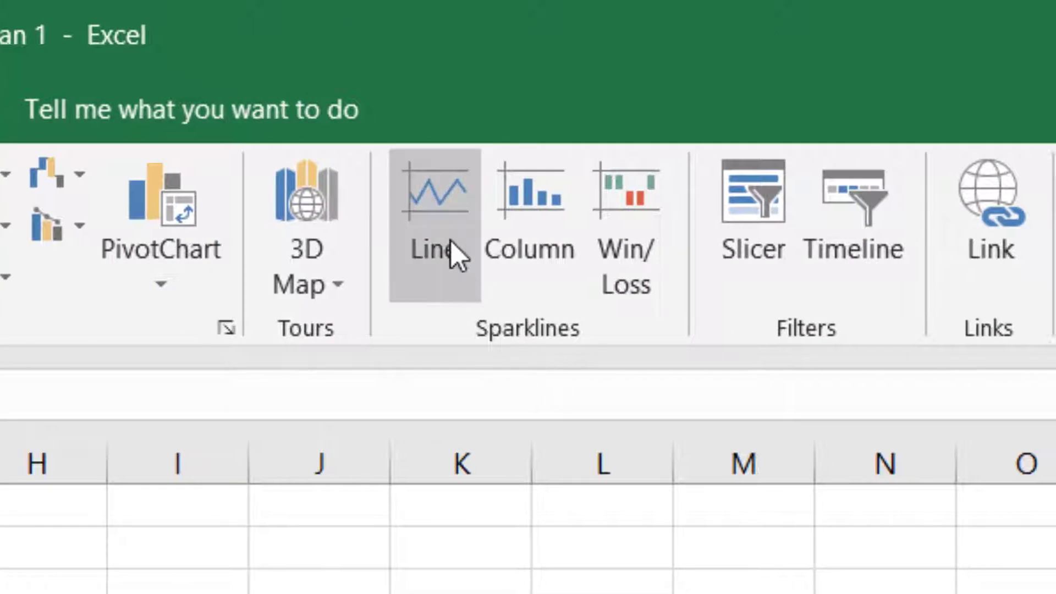
{"action": "left_click", "coordinate": [450, 248]}
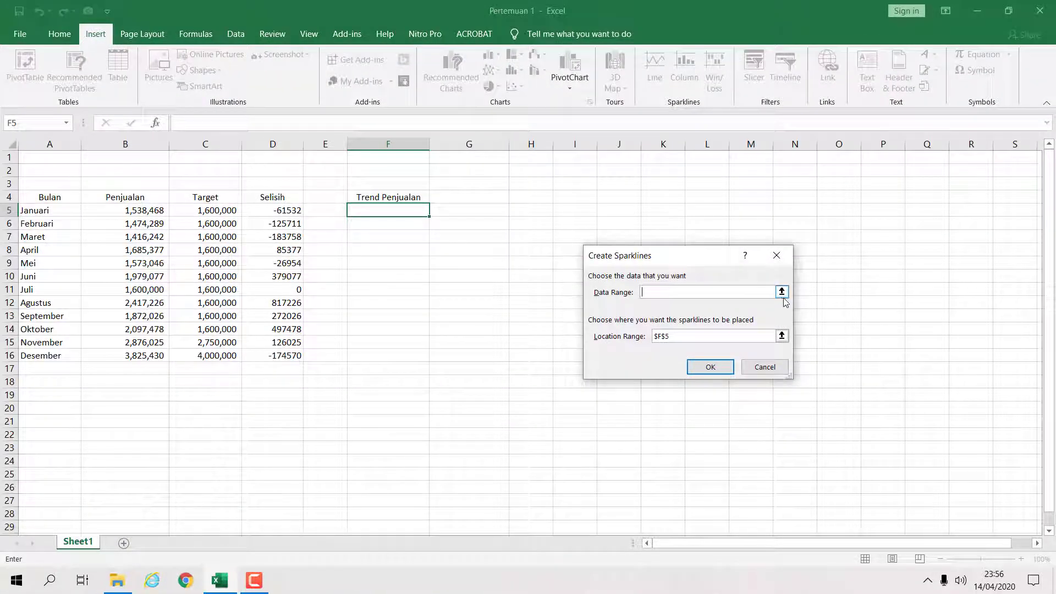
{"action": "left_click", "coordinate": [782, 292]}
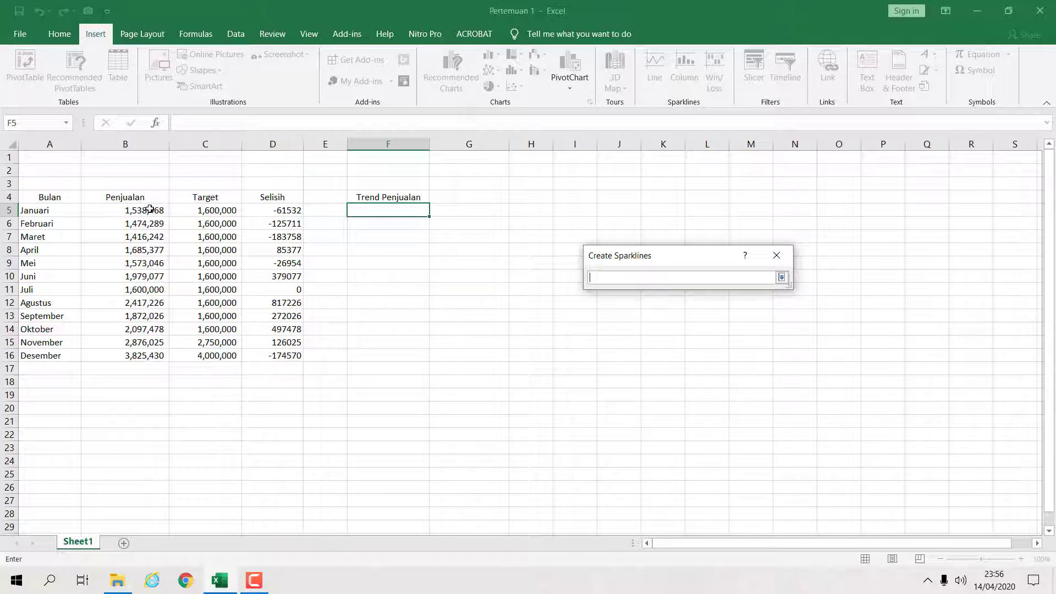
{"action": "left_click_drag", "start_coordinate": [150, 210], "coordinate": [148, 357]}
{"action": "left_click", "coordinate": [782, 277]}
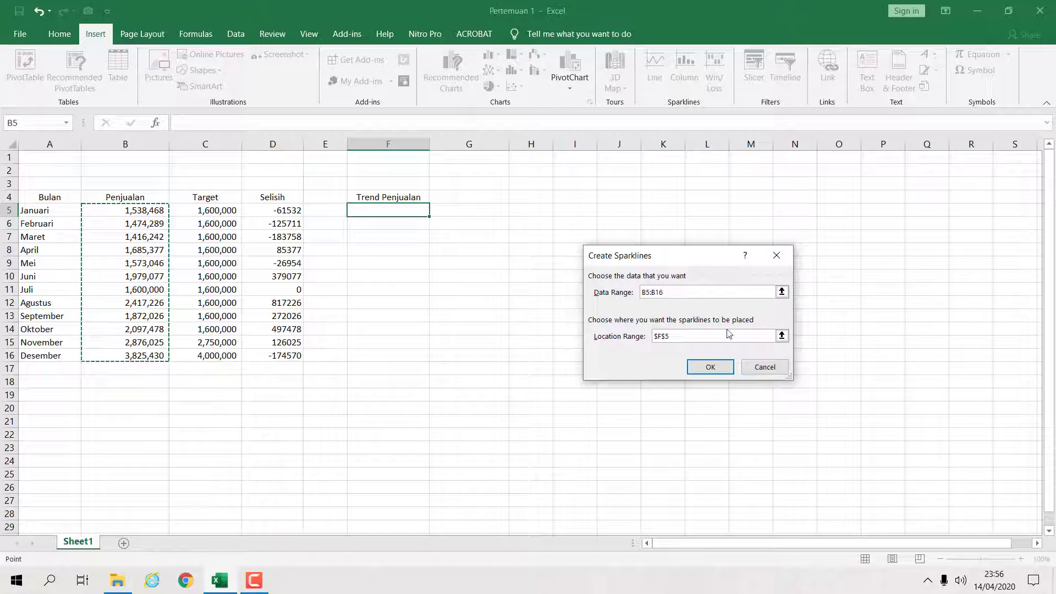
{"action": "left_click", "coordinate": [710, 367]}
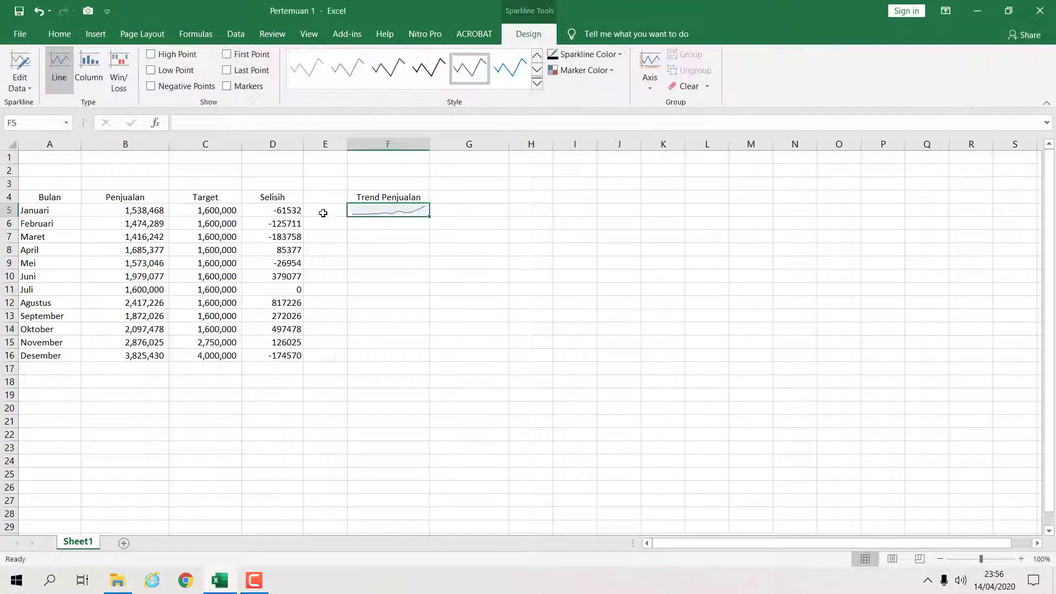
- Increase the height of row 5 so the sparkline is larger
{"action": "left_click_drag", "start_coordinate": [9, 217], "coordinate": [10, 223]}
{"action": "left_click", "coordinate": [413, 255]}
{"action": "left_click", "coordinate": [406, 228]}
{"action": "left_click", "coordinate": [408, 217]}
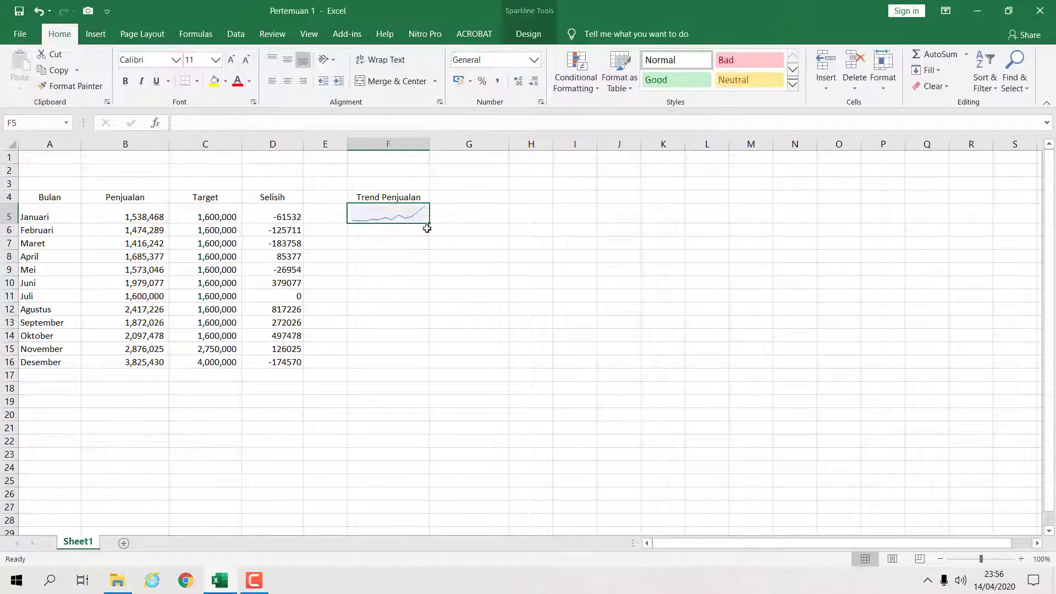
{"action": "left_click", "coordinate": [460, 241]}
{"action": "left_click", "coordinate": [456, 230]}
{"action": "left_click", "coordinate": [454, 200]}
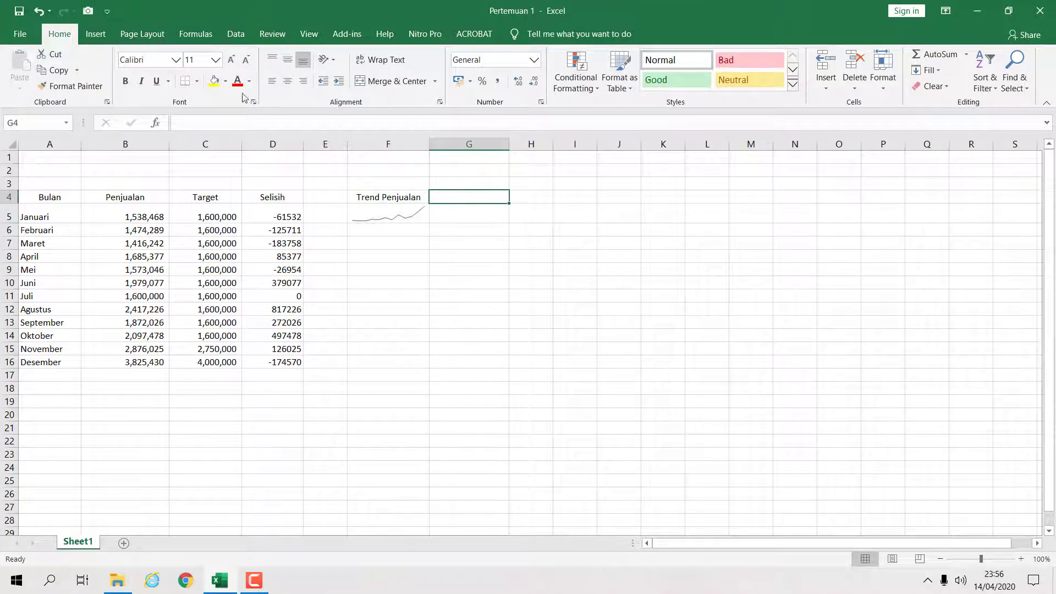
- Enter the header "Performan Penjualan" in cell G4 and widen column G
{"action": "left_click", "coordinate": [96, 34]}
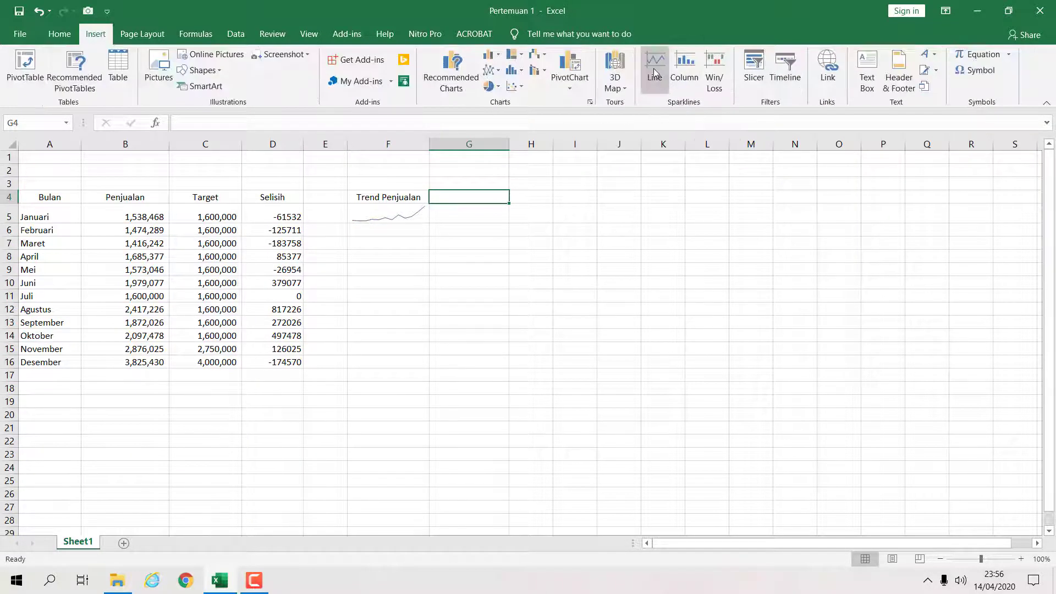
{"action": "left_click", "coordinate": [691, 253]}
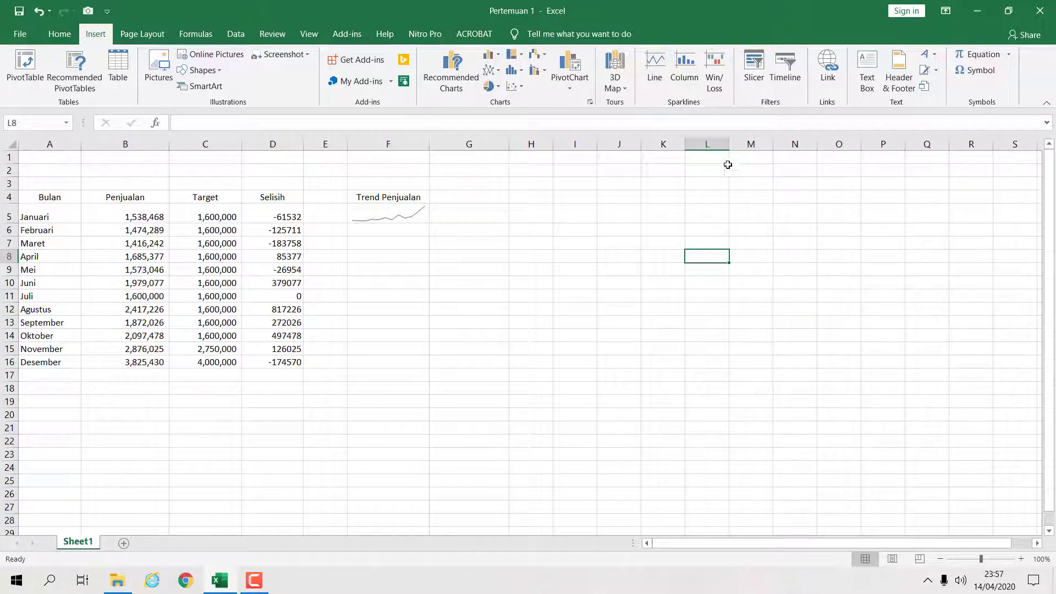
{"action": "left_click", "coordinate": [464, 198]}
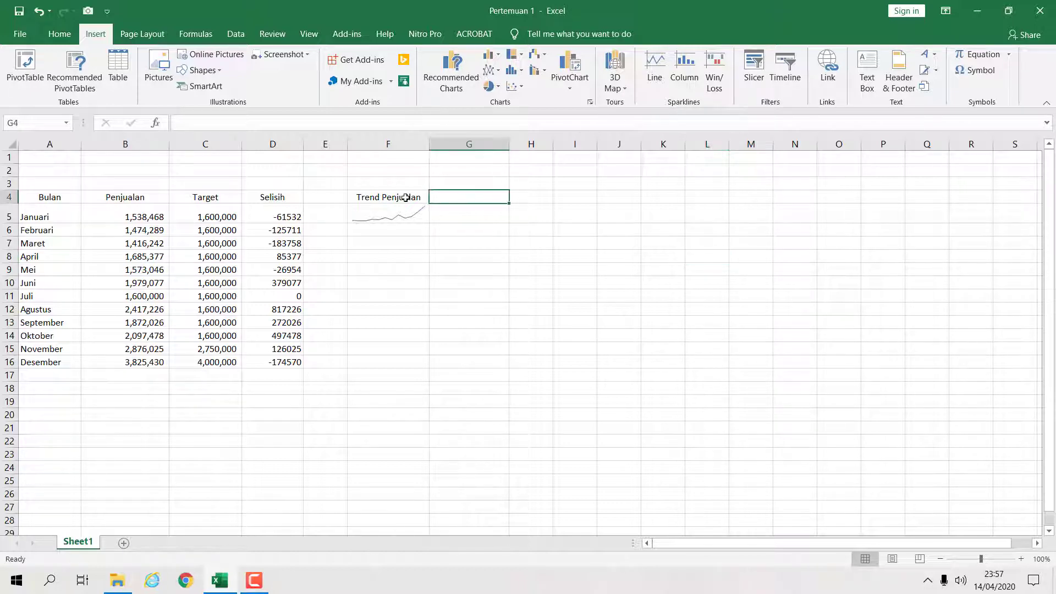
{"action": "left_click", "coordinate": [408, 199]}
{"action": "left_click", "coordinate": [481, 200]}
{"action": "type", "text": "P"}
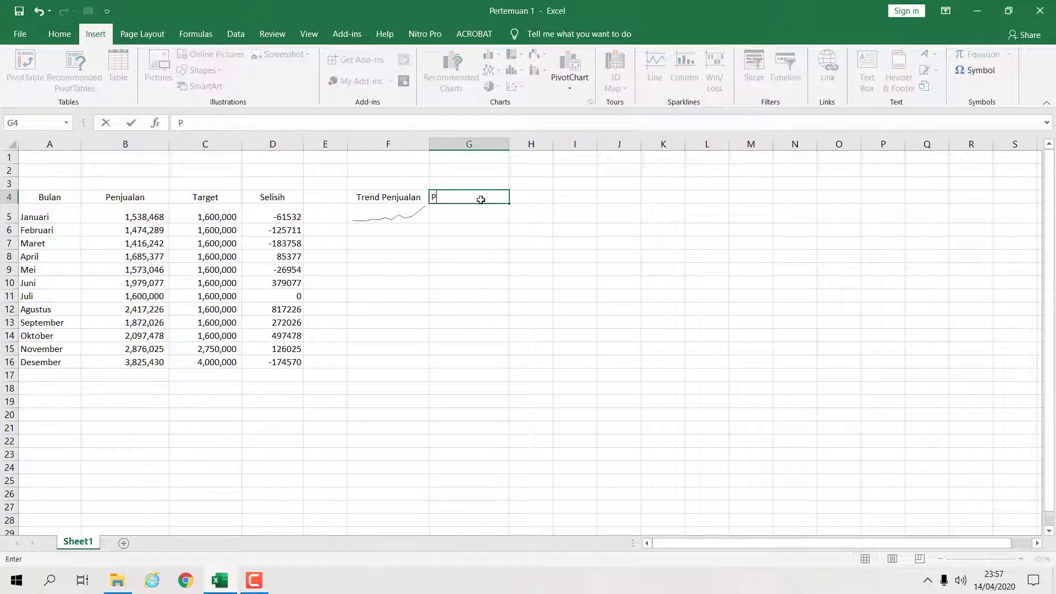
{"action": "type", "text": "erforman Penjualan"}
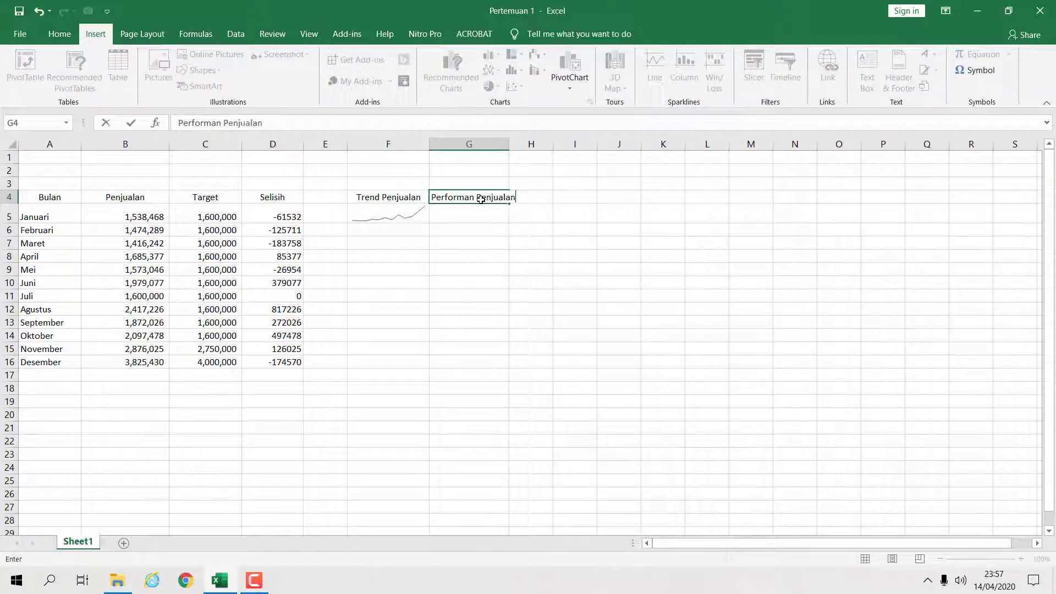
{"action": "key", "text": "Return"}
{"action": "left_click_drag", "start_coordinate": [509, 144], "coordinate": [622, 144]}
- Enter the header "Pencapaian Target" in cell H4
{"action": "left_click", "coordinate": [548, 197]}
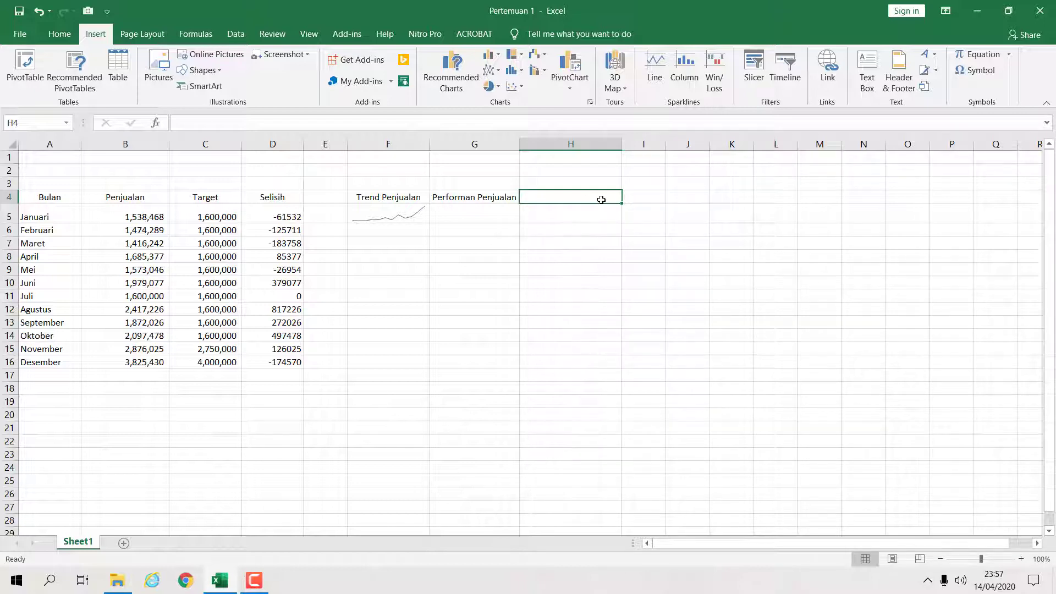
{"action": "type", "text": "Pencapaiu"}
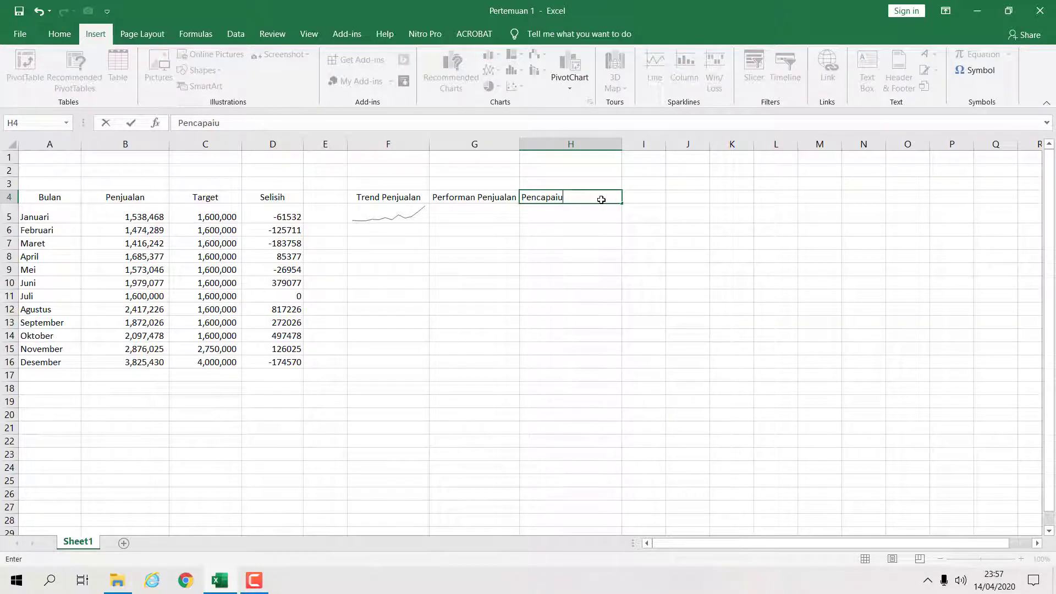
{"action": "type", "text": " Target"}
{"action": "key", "text": "Return"}
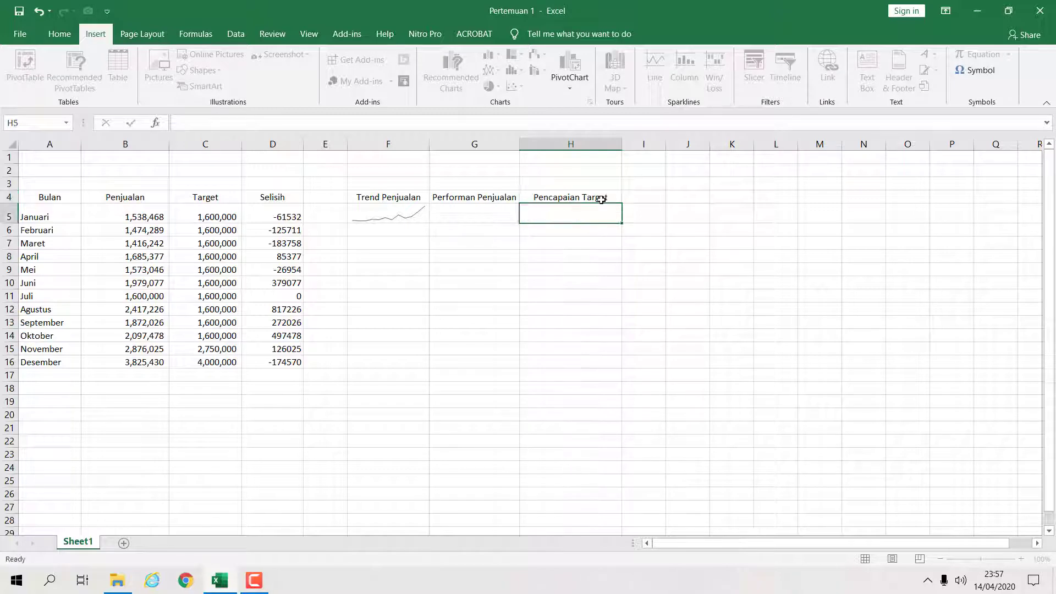
- Edit the G4 header to read "Performa Penjualan"
{"action": "left_click", "coordinate": [451, 200]}
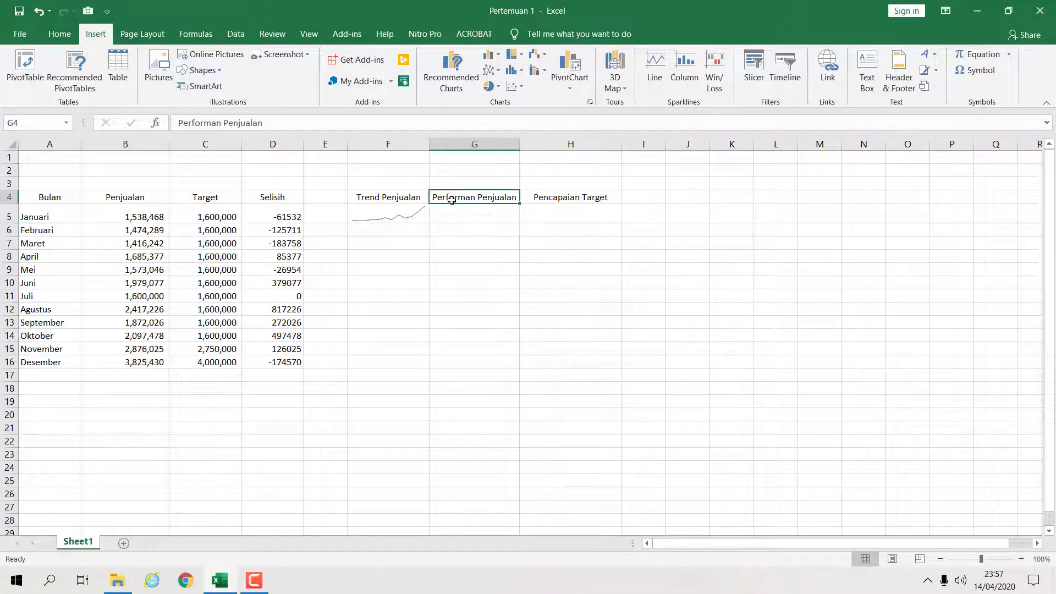
{"action": "left_click", "coordinate": [214, 124]}
{"action": "key", "text": "BackSpace"}
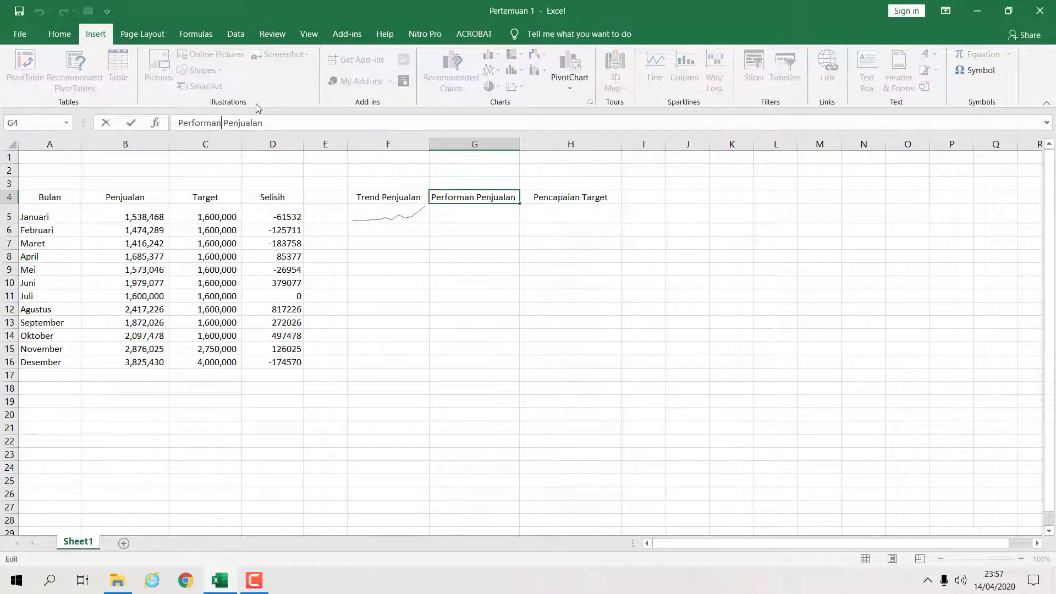
{"action": "key", "text": "Return"}
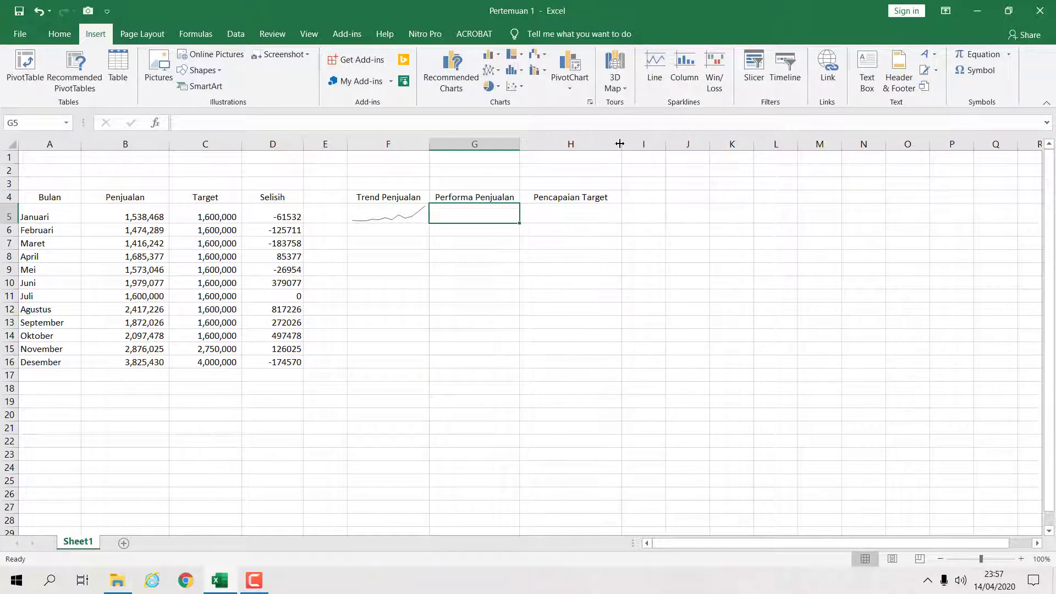
- Widen columns H and G slightly
{"action": "left_click_drag", "start_coordinate": [621, 144], "coordinate": [628, 144]}
{"action": "left_click_drag", "start_coordinate": [520, 144], "coordinate": [529, 145]}
{"action": "left_click", "coordinate": [690, 233]}
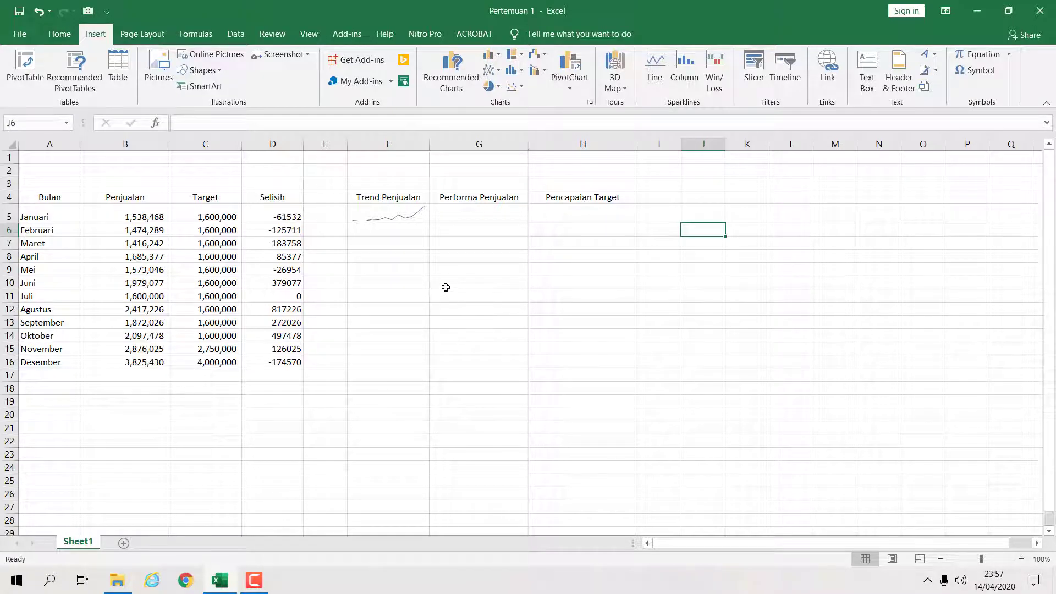
{"action": "left_click", "coordinate": [461, 220]}
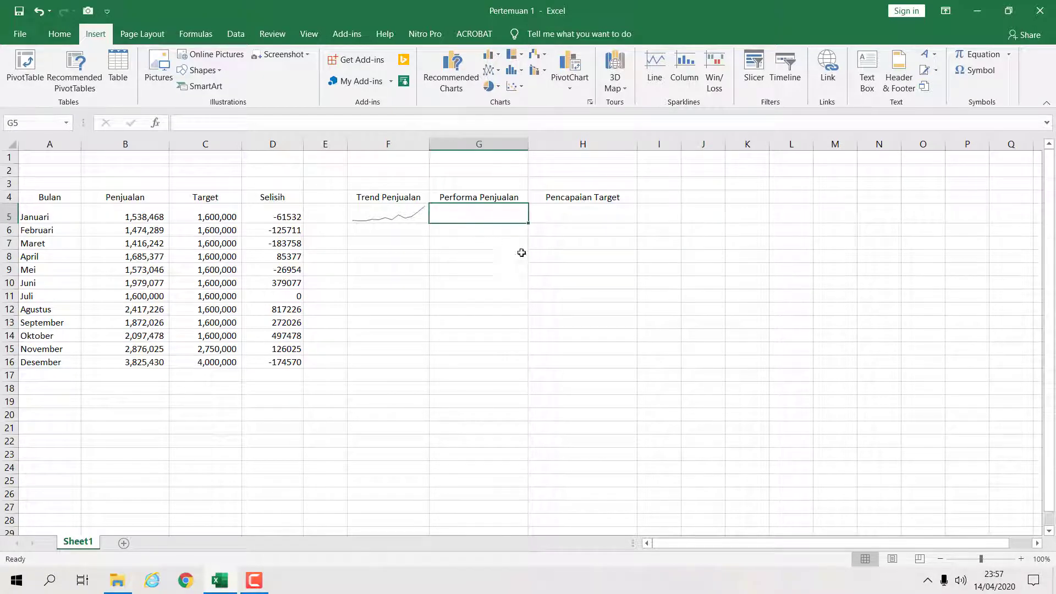
{"action": "left_click", "coordinate": [392, 215]}
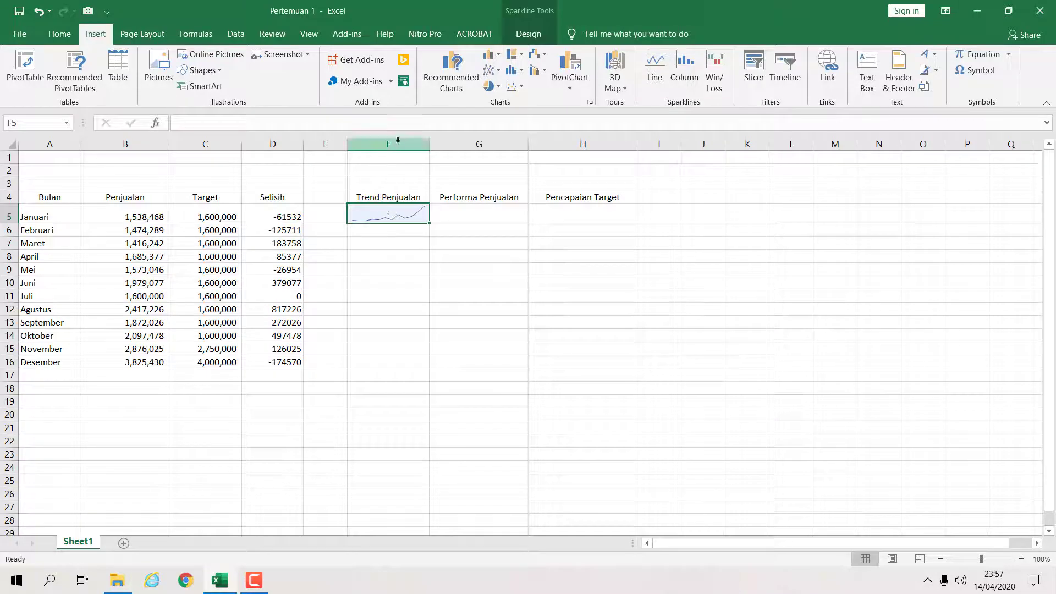
- Insert a Column sparkline in cell G5 using the data range B5:B16
{"action": "left_click", "coordinate": [527, 34]}
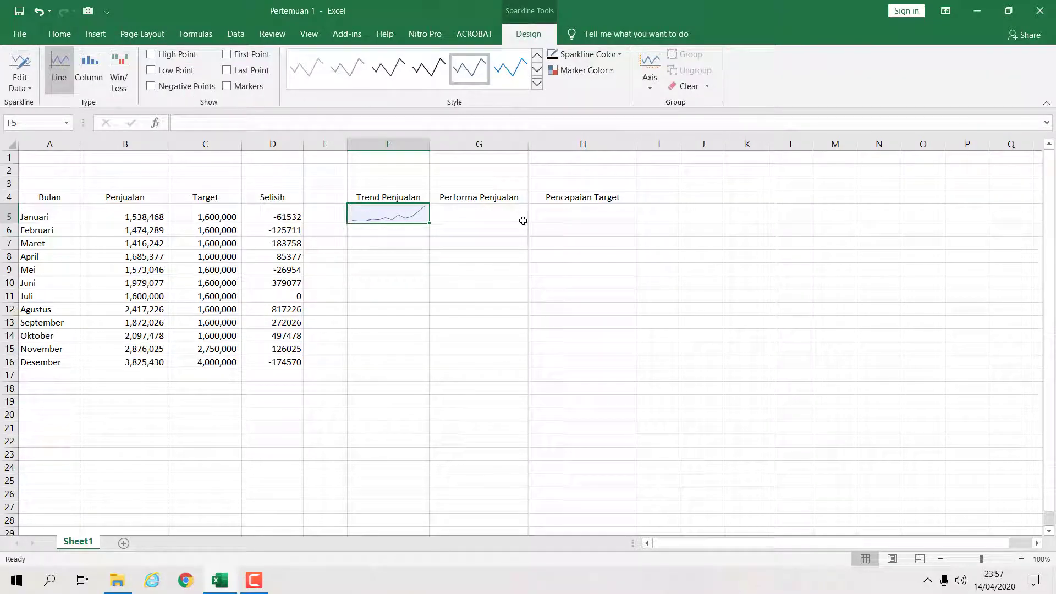
{"action": "left_click", "coordinate": [445, 209]}
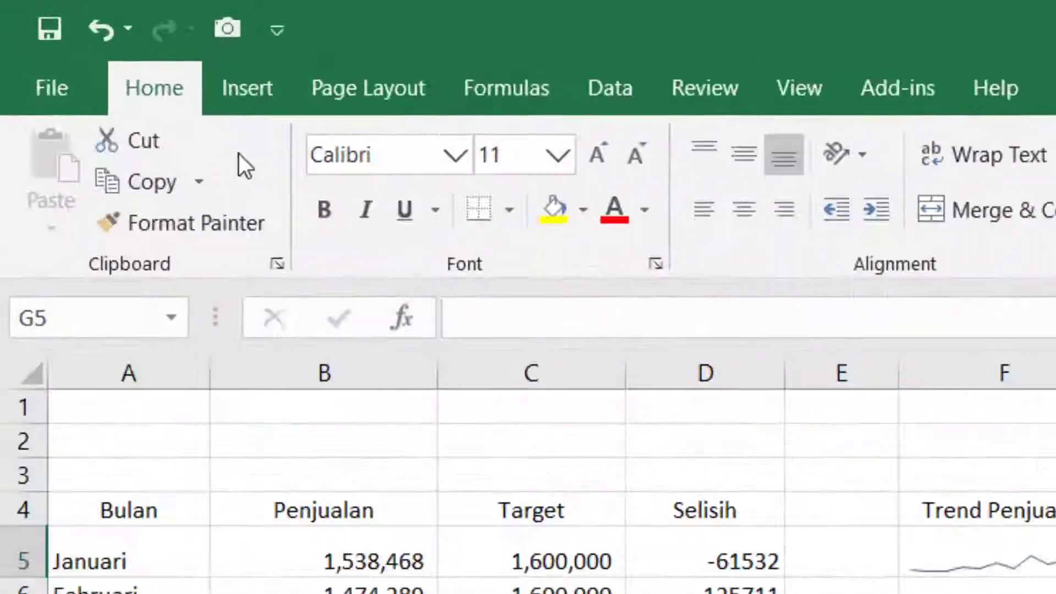
{"action": "left_click", "coordinate": [247, 88]}
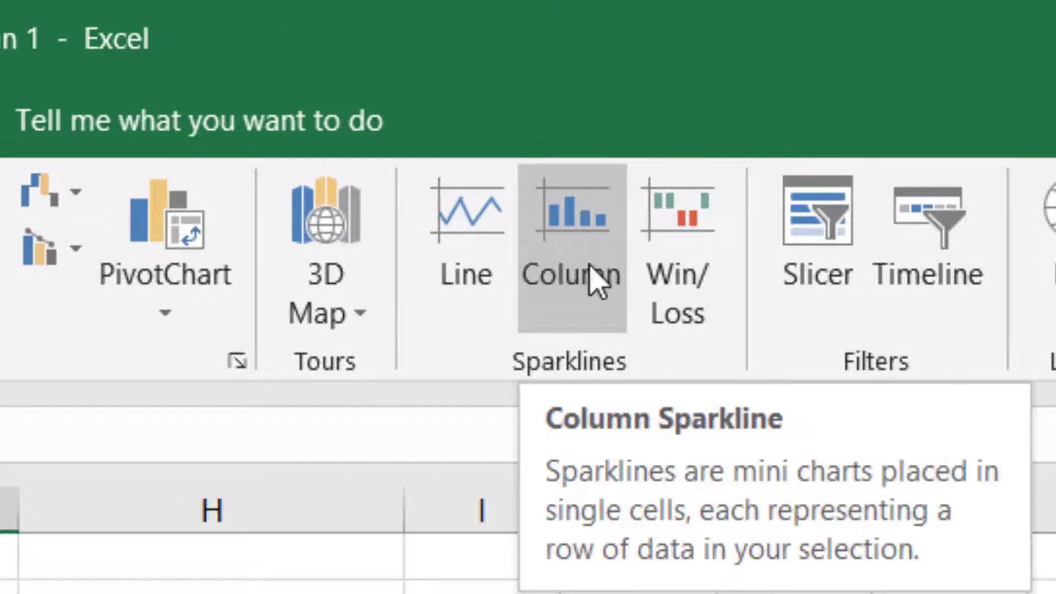
{"action": "left_click", "coordinate": [591, 275]}
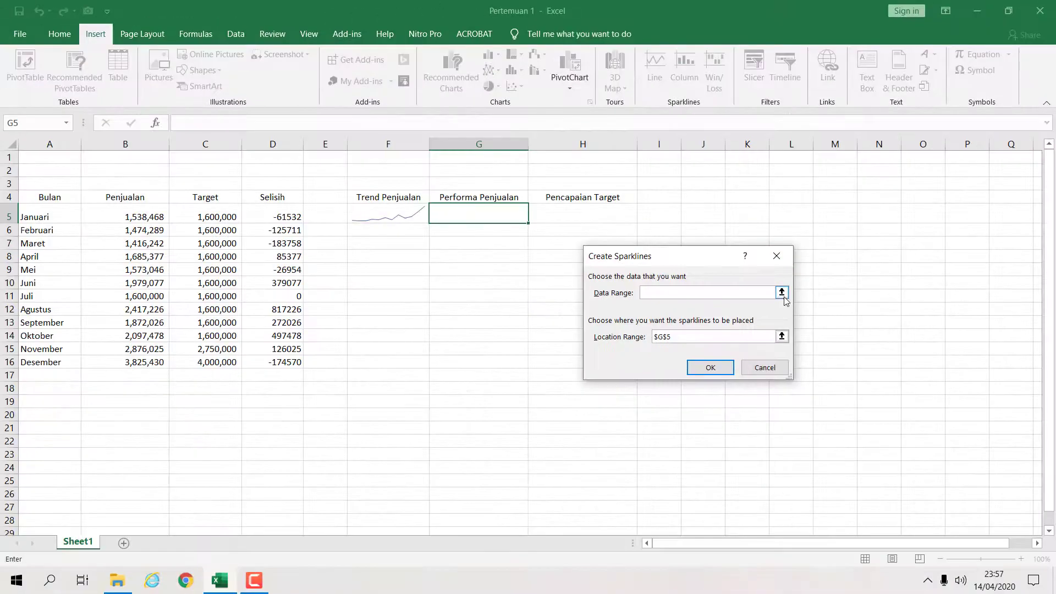
{"action": "left_click", "coordinate": [782, 293]}
{"action": "left_click", "coordinate": [145, 214]}
{"action": "left_click_drag", "start_coordinate": [145, 215], "coordinate": [144, 360]}
{"action": "left_click", "coordinate": [782, 279]}
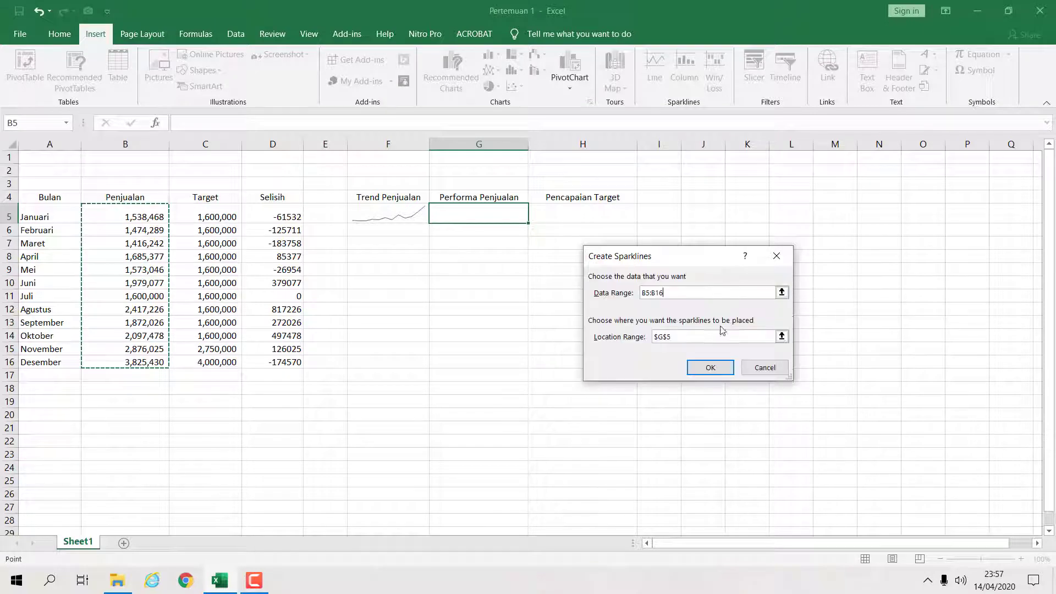
{"action": "left_click", "coordinate": [712, 365]}
{"action": "left_click", "coordinate": [644, 347]}
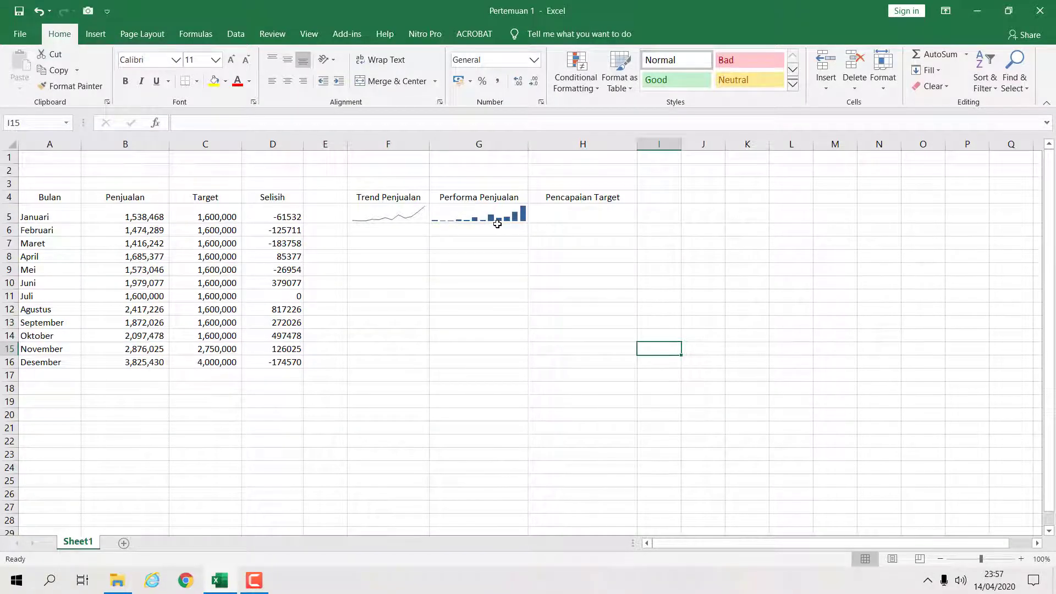
- Insert a Win/Loss sparkline in cell H5 using the data range D5:D16
{"action": "left_click", "coordinate": [583, 214]}
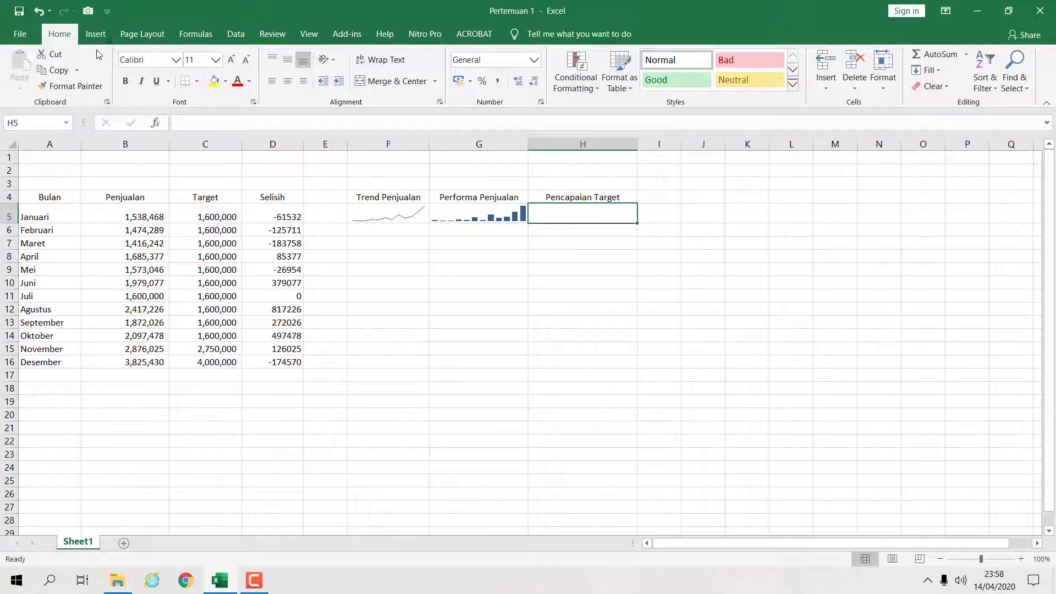
{"action": "left_click", "coordinate": [95, 33]}
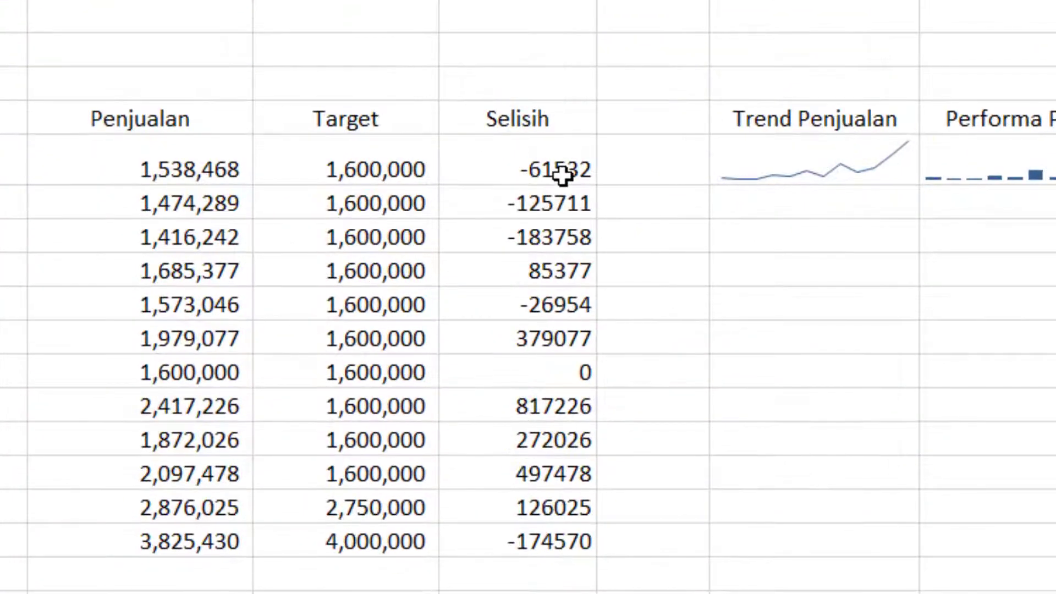
{"action": "left_click_drag", "start_coordinate": [559, 161], "coordinate": [529, 541]}
{"action": "left_click", "coordinate": [770, 177]}
{"action": "left_click", "coordinate": [768, 200]}
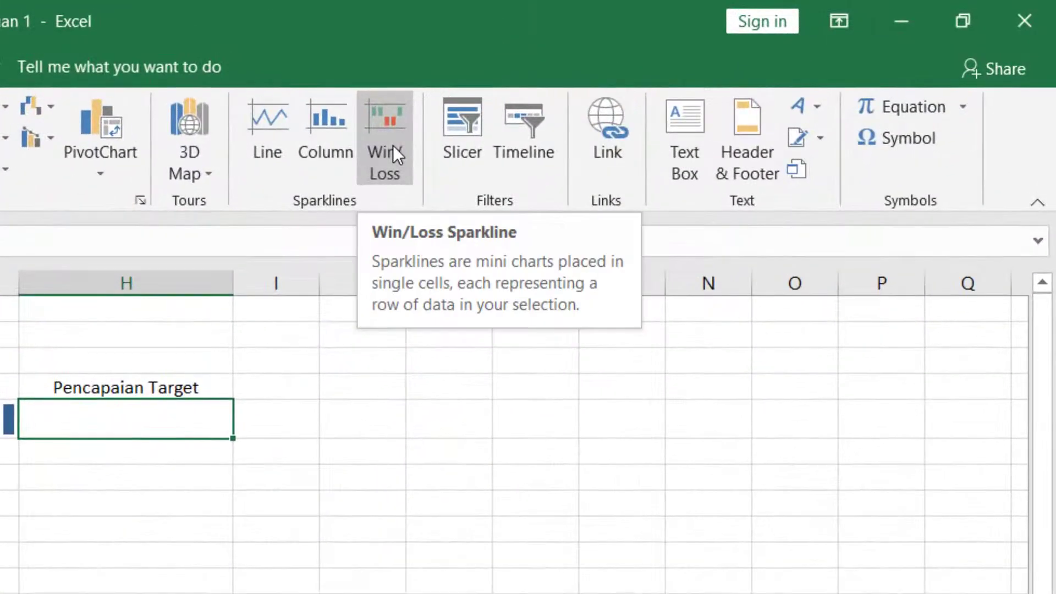
{"action": "left_click", "coordinate": [715, 76]}
{"action": "left_click", "coordinate": [632, 452]}
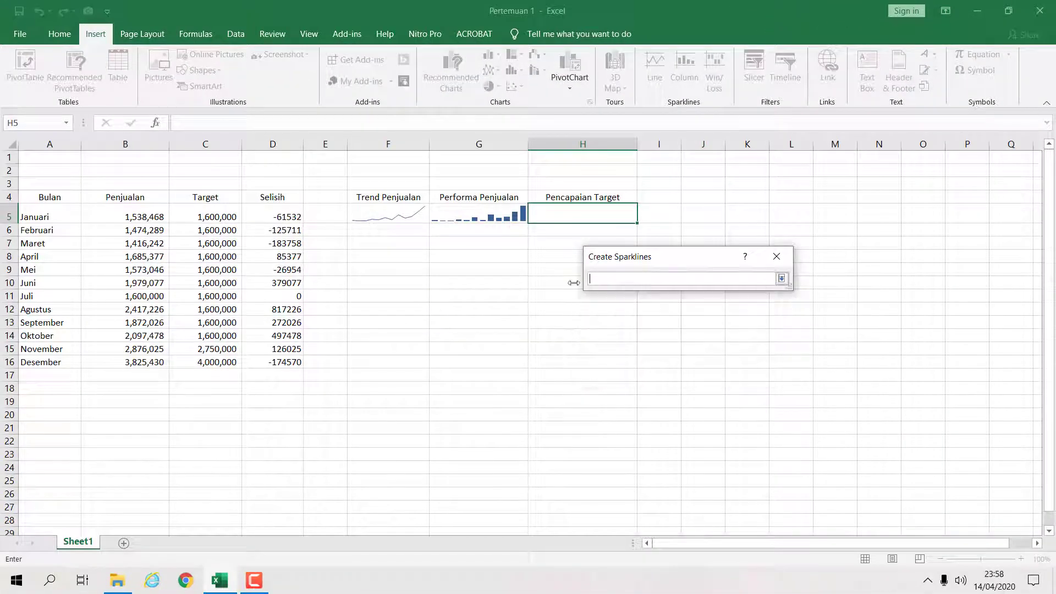
{"action": "left_click_drag", "start_coordinate": [296, 220], "coordinate": [297, 363]}
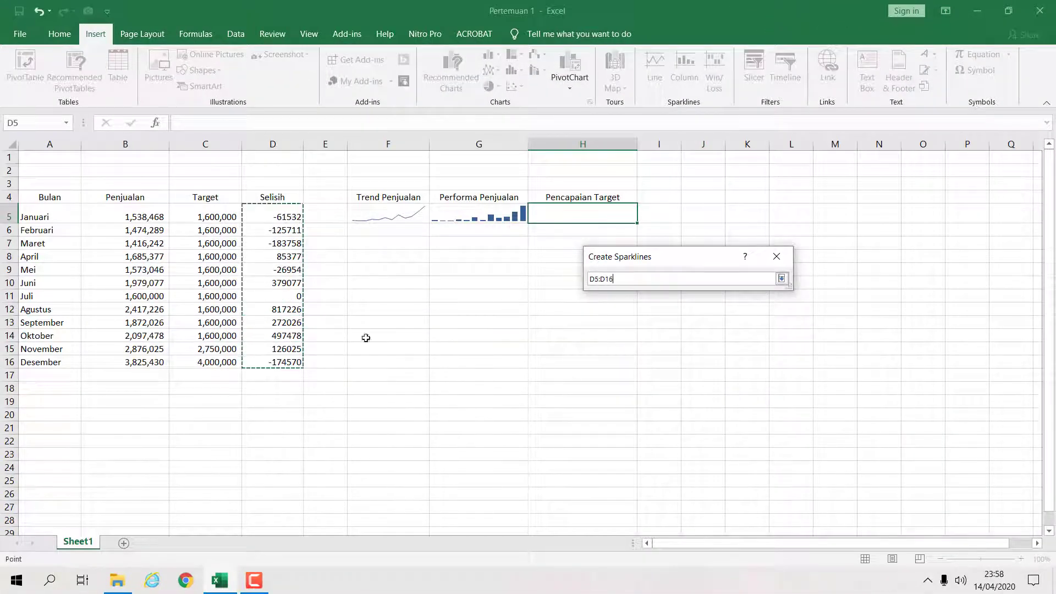
{"action": "left_click", "coordinate": [781, 278]}
{"action": "left_click", "coordinate": [709, 364]}
{"action": "left_click", "coordinate": [762, 376]}
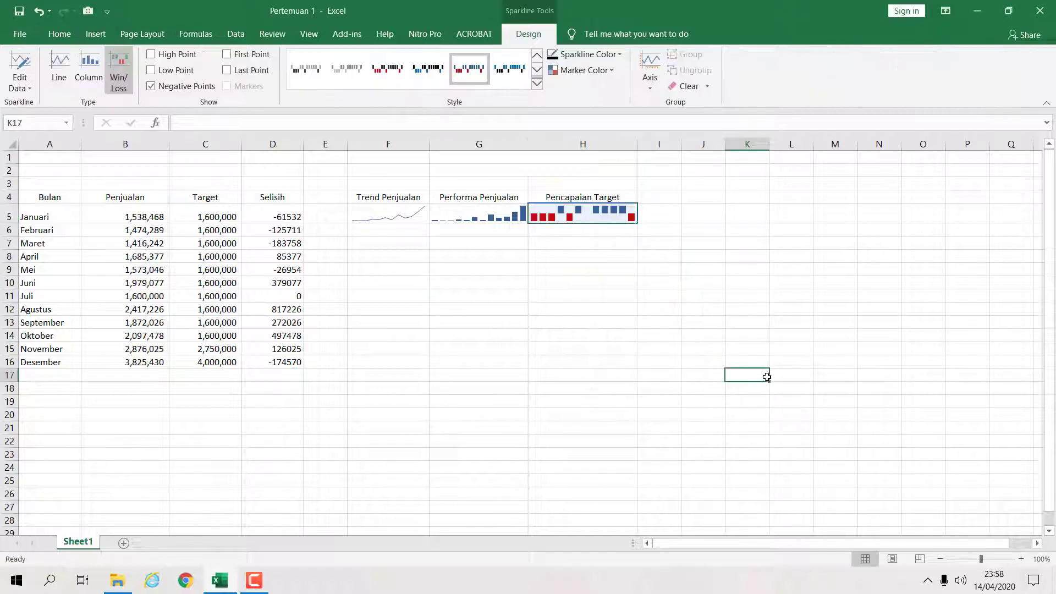
- Widen column H to fit the Win/Loss sparkline
{"action": "left_click_drag", "start_coordinate": [637, 144], "coordinate": [660, 144]}
{"action": "left_click", "coordinate": [627, 217]}
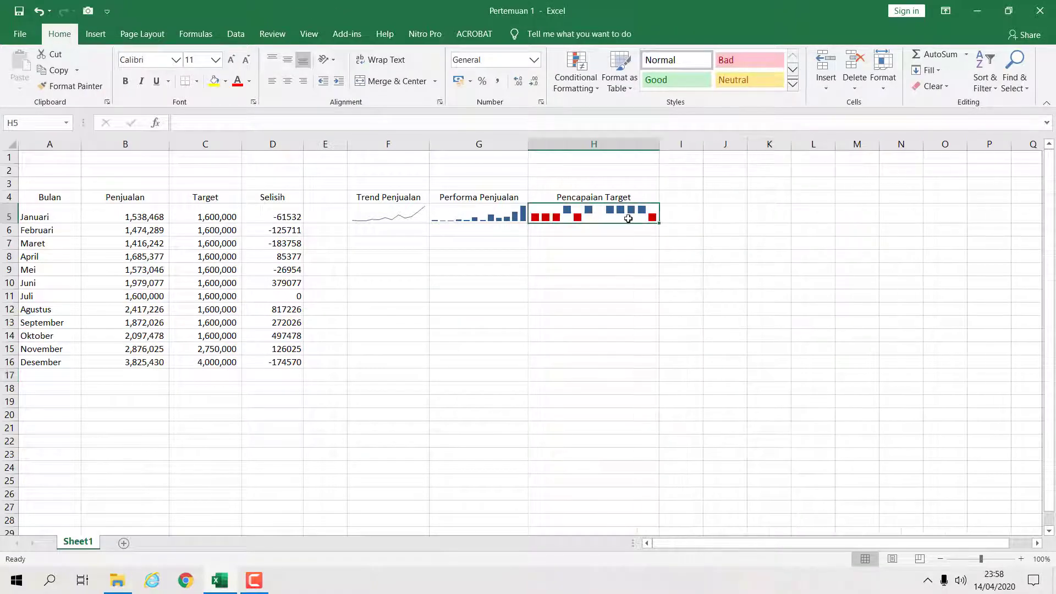
{"action": "left_click", "coordinate": [1022, 558]}
{"action": "left_click", "coordinate": [1022, 557]}
{"action": "left_click", "coordinate": [1022, 558]}
{"action": "left_click", "coordinate": [1022, 558]}
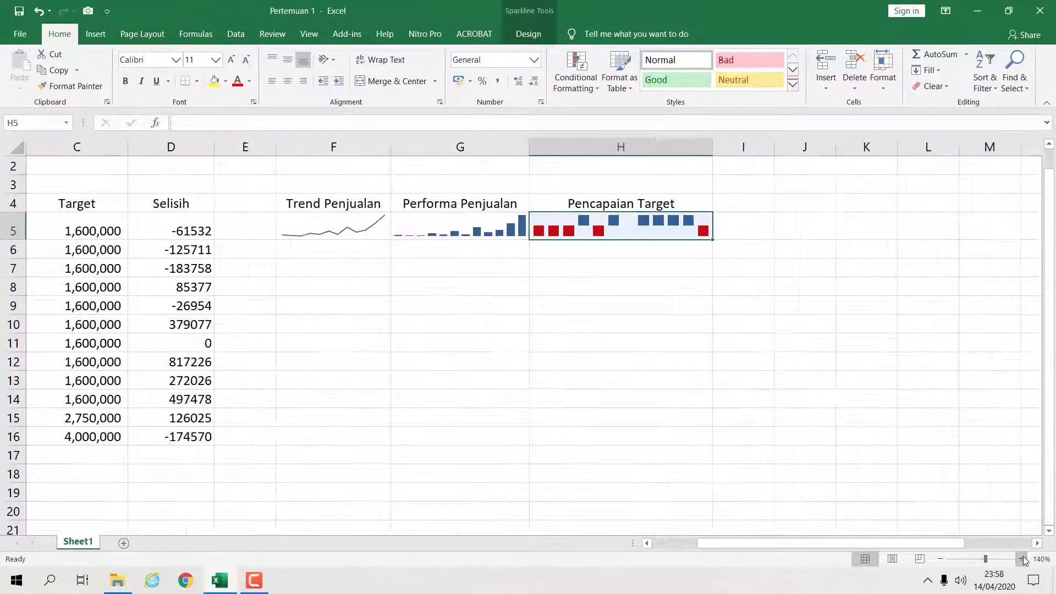
{"action": "left_click", "coordinate": [1022, 558]}
{"action": "mouse_move", "coordinate": [818, 545]}
{"action": "left_mouse_down"}
{"action": "mouse_move", "coordinate": [795, 544]}
{"action": "mouse_move", "coordinate": [817, 549]}
{"action": "left_mouse_up"}
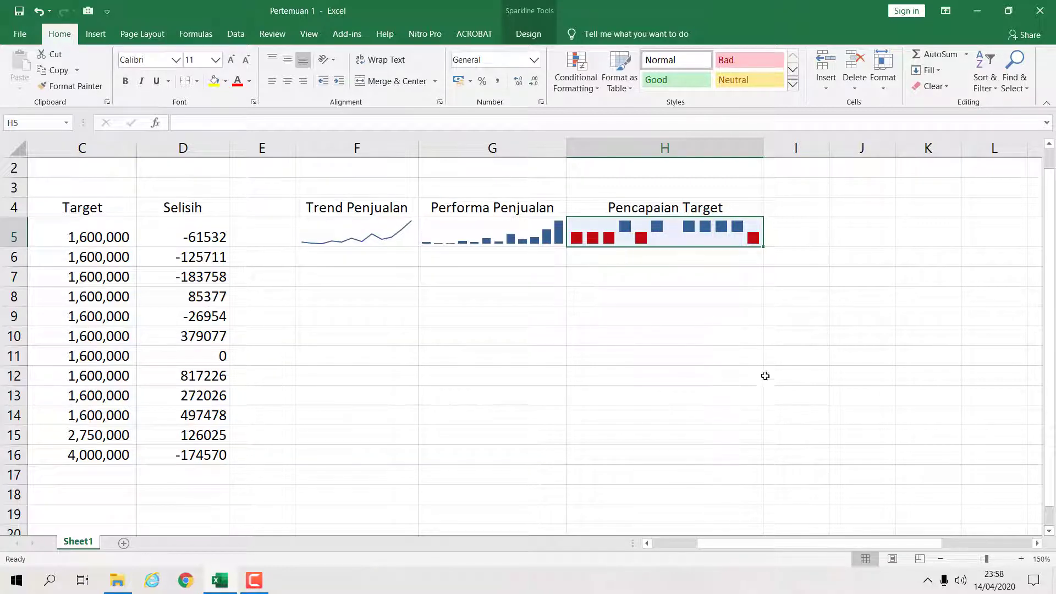
{"action": "left_click", "coordinate": [940, 559]}
{"action": "left_click", "coordinate": [940, 559]}
{"action": "left_click", "coordinate": [940, 559]}
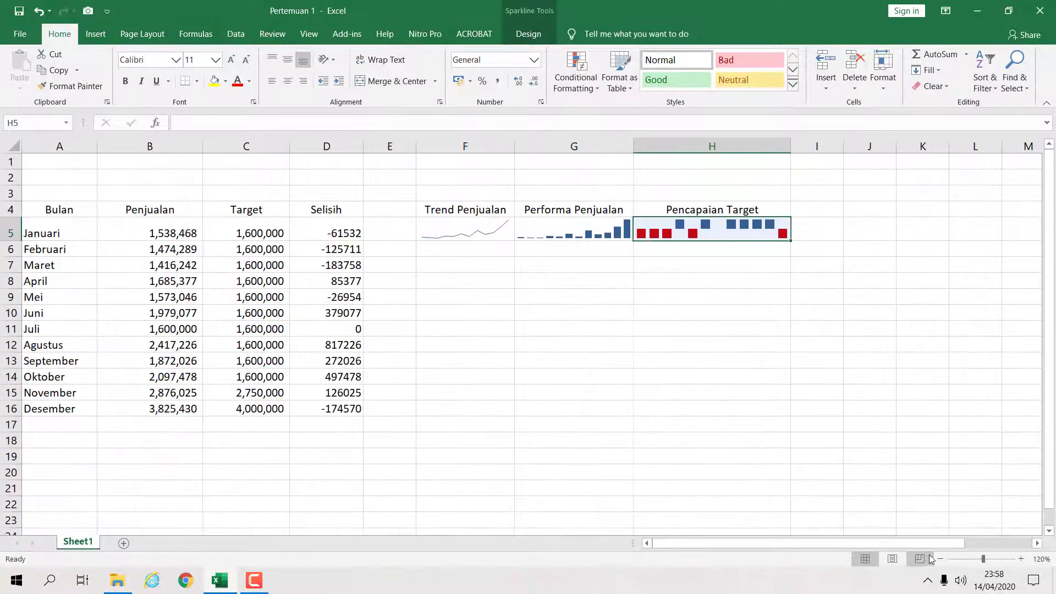
{"action": "left_click", "coordinate": [940, 559]}
{"action": "left_click", "coordinate": [670, 440]}
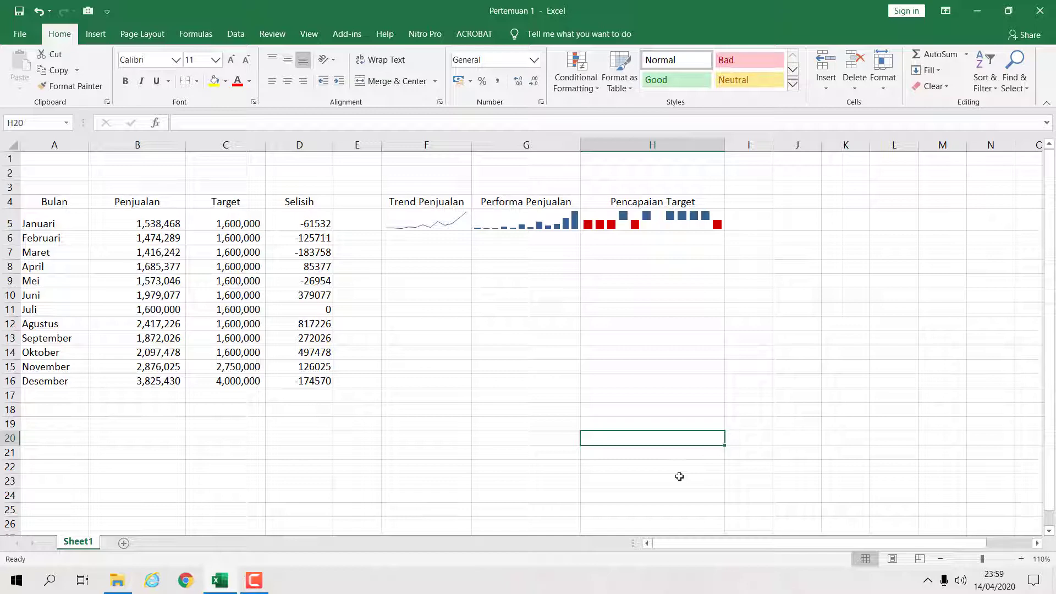
- Examine the Penjualan values in cells B5 through B8
{"action": "left_click", "coordinate": [601, 339]}
{"action": "left_click", "coordinate": [523, 321]}
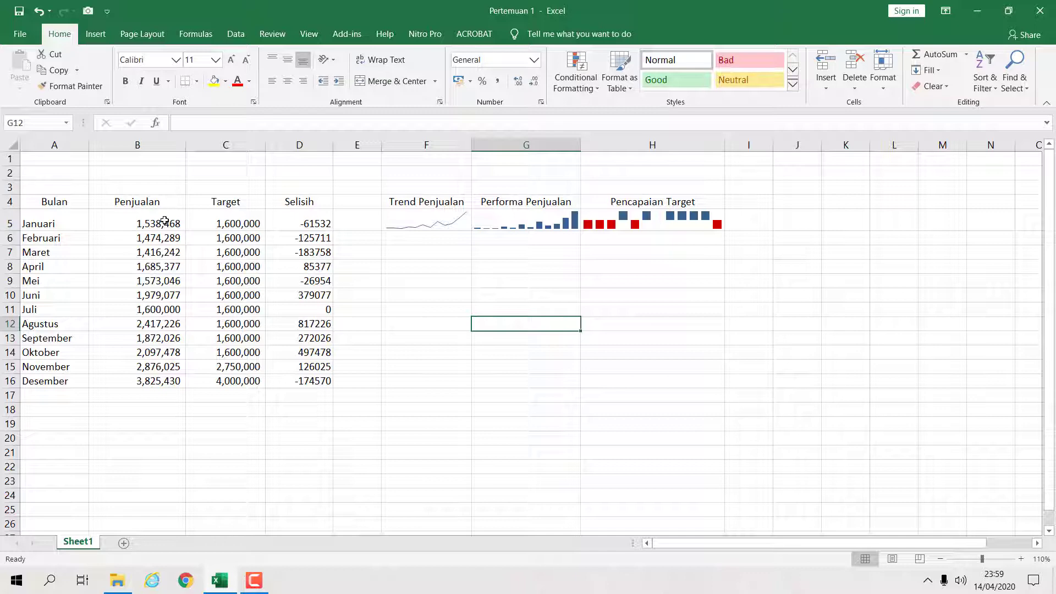
{"action": "left_click", "coordinate": [160, 224]}
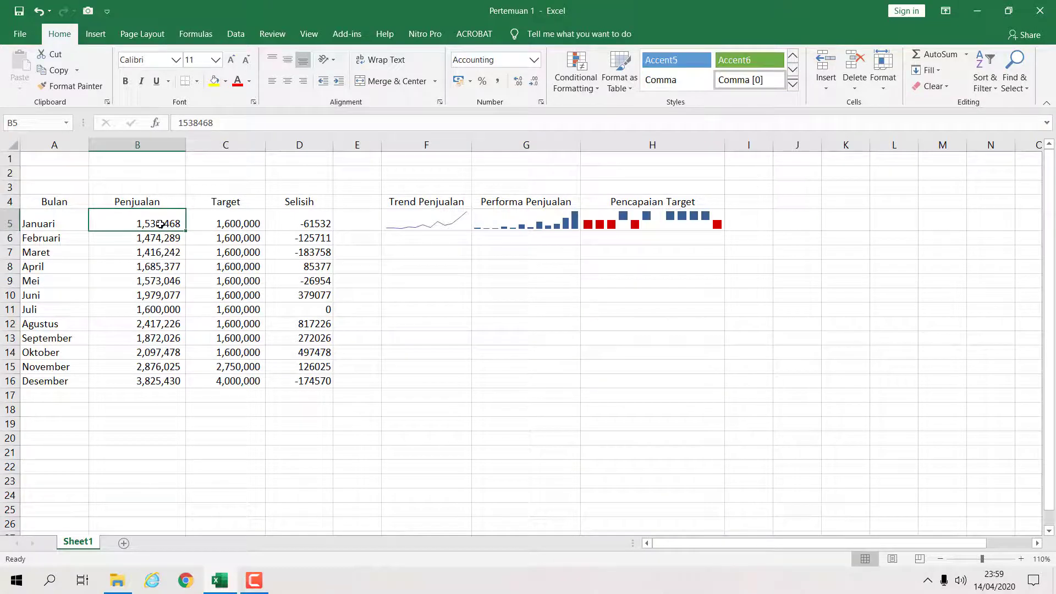
{"action": "left_click", "coordinate": [158, 243]}
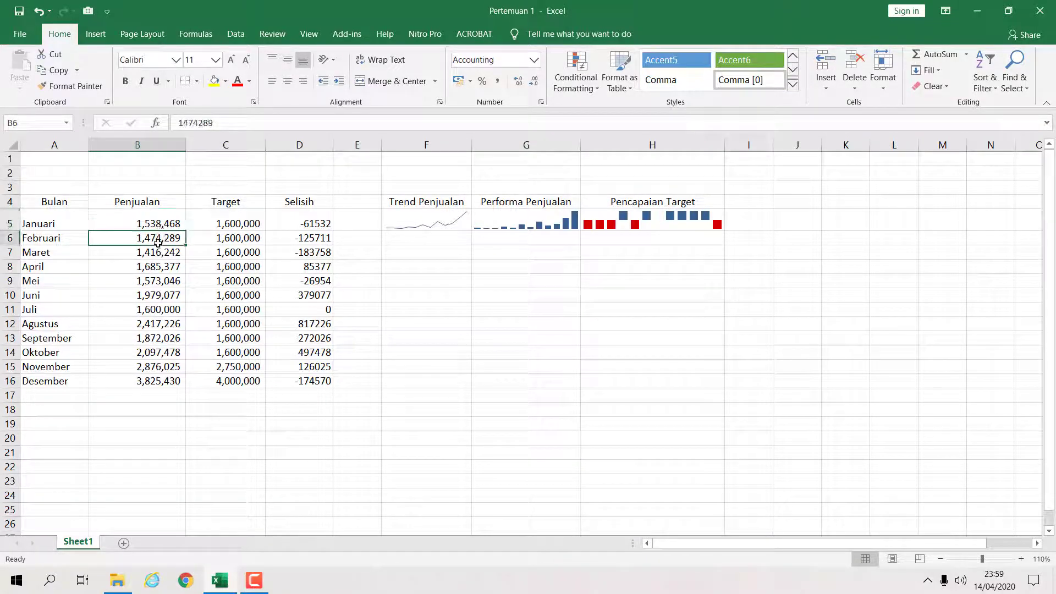
{"action": "left_click", "coordinate": [158, 253]}
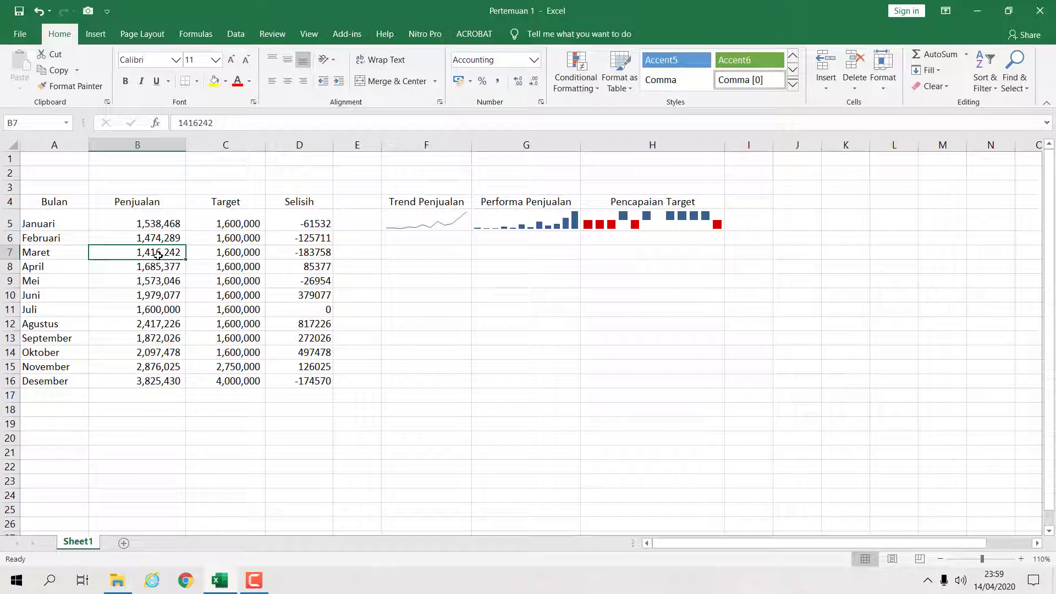
{"action": "left_click", "coordinate": [159, 271]}
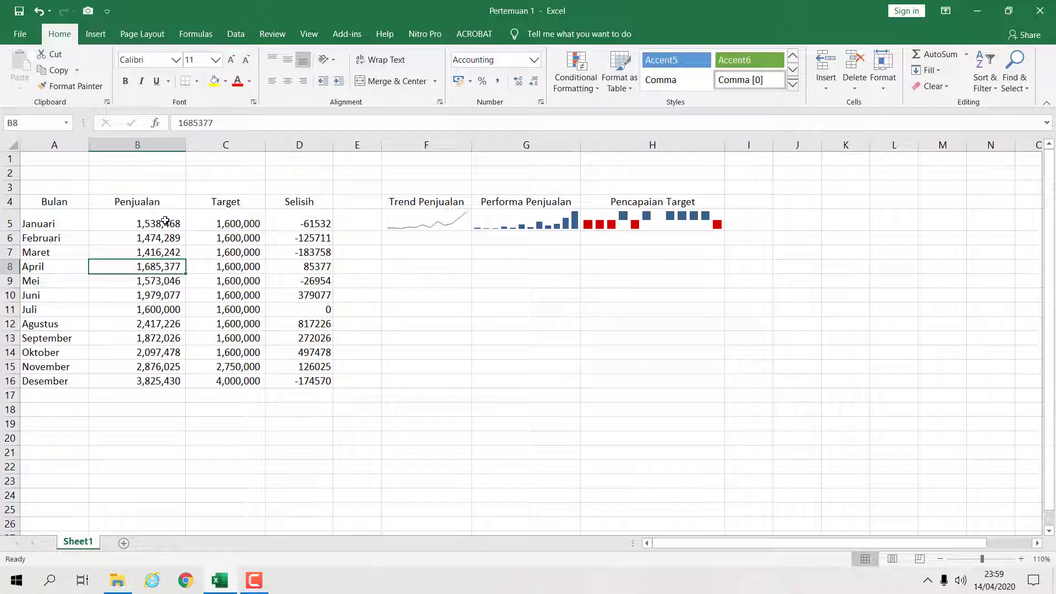
- Apply orange gradient data bars conditional formatting to the Penjualan cells B5:B16
{"action": "left_click_drag", "start_coordinate": [165, 220], "coordinate": [165, 383]}
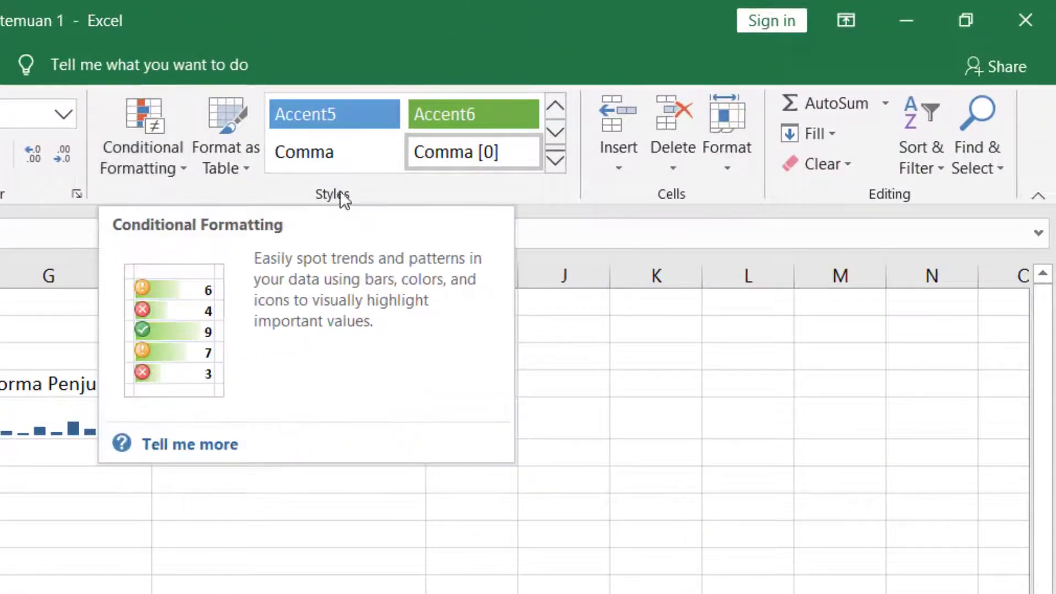
{"action": "left_click", "coordinate": [288, 590]}
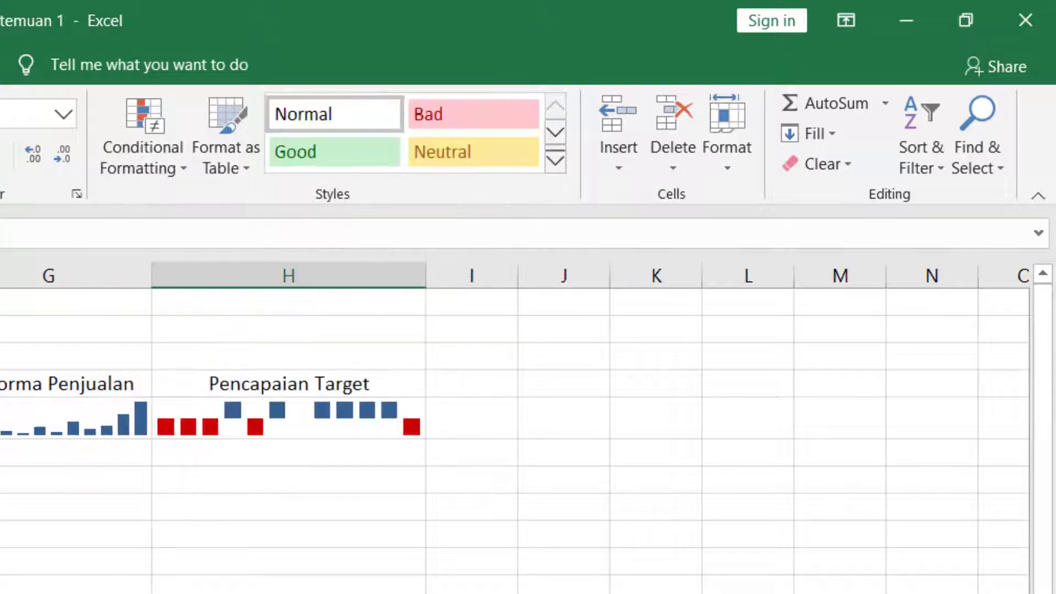
{"action": "left_click", "coordinate": [1, 495]}
{"action": "left_click", "coordinate": [1, 418]}
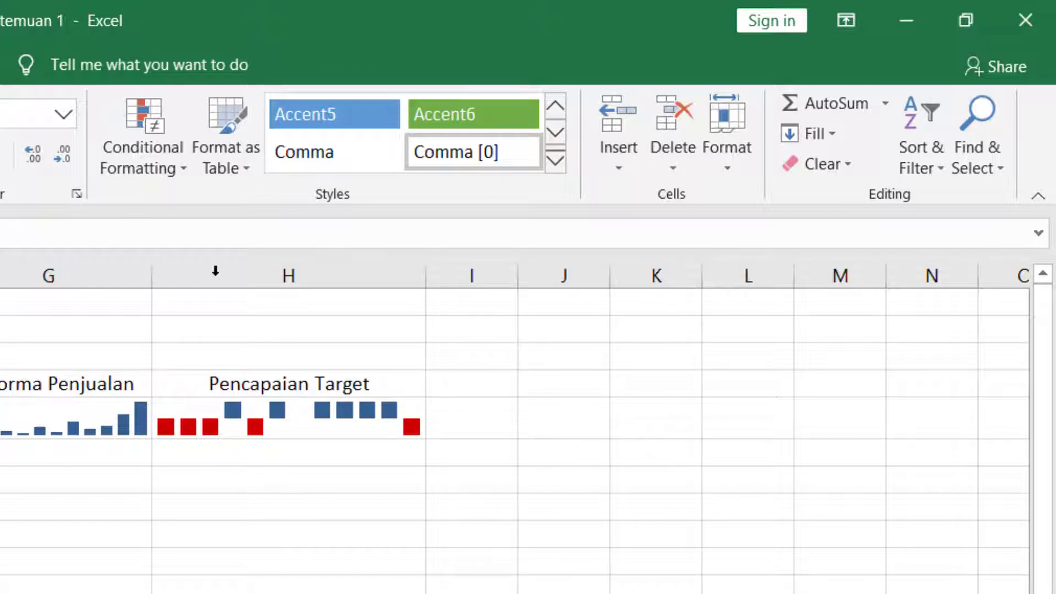
{"action": "left_click", "coordinate": [176, 171]}
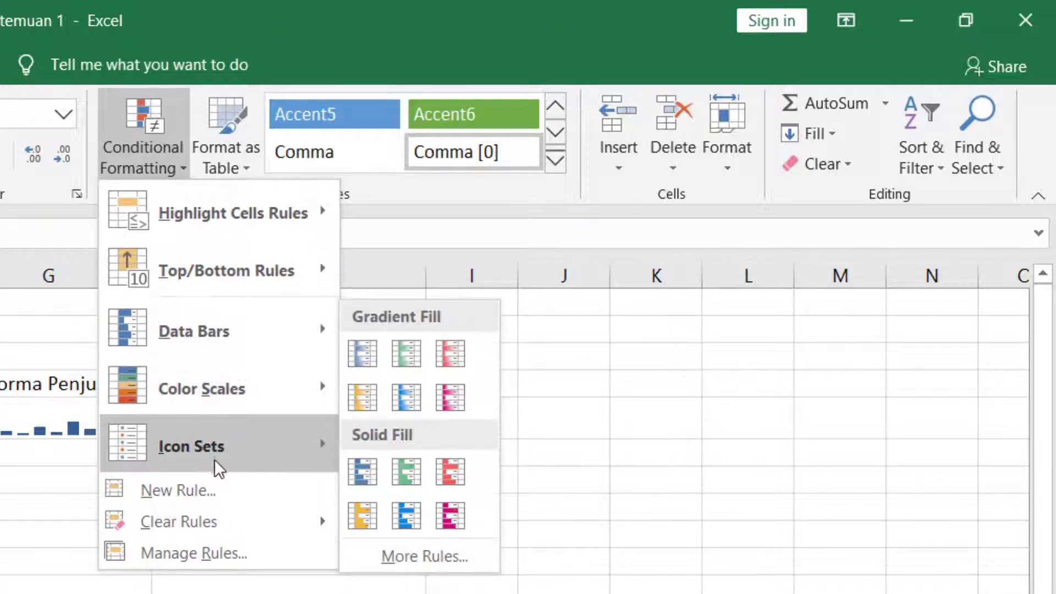
{"action": "mouse_move", "coordinate": [234, 323]}
{"action": "mouse_move", "coordinate": [233, 370]}
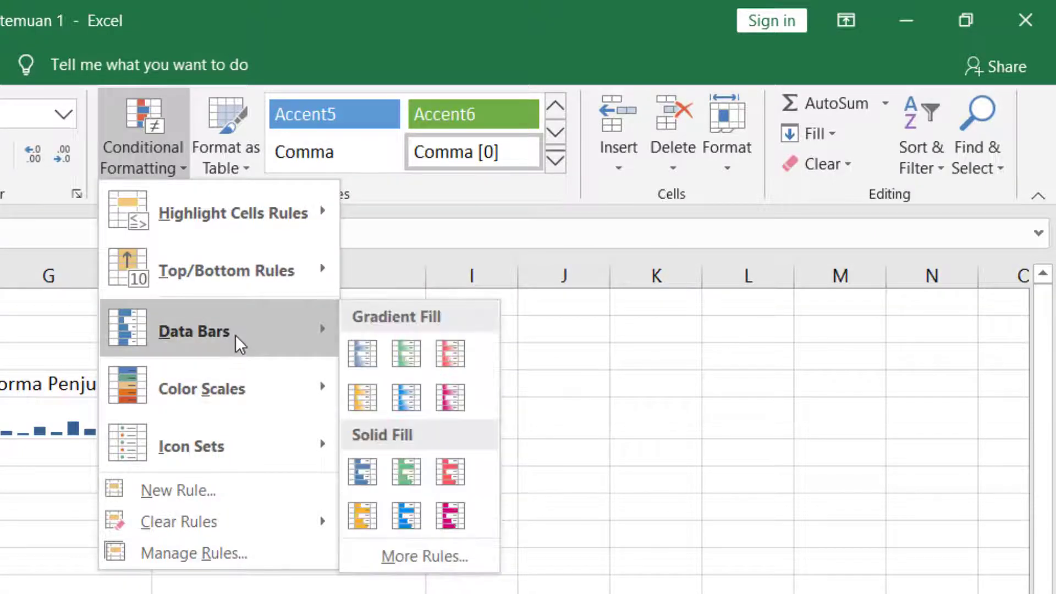
{"action": "mouse_move", "coordinate": [226, 446]}
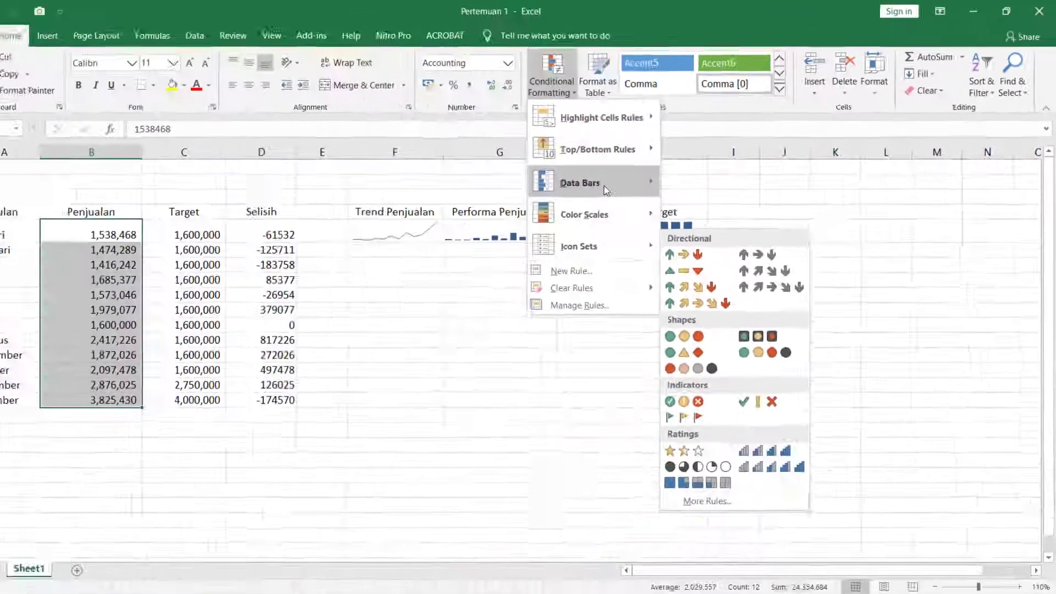
{"action": "mouse_move", "coordinate": [237, 336]}
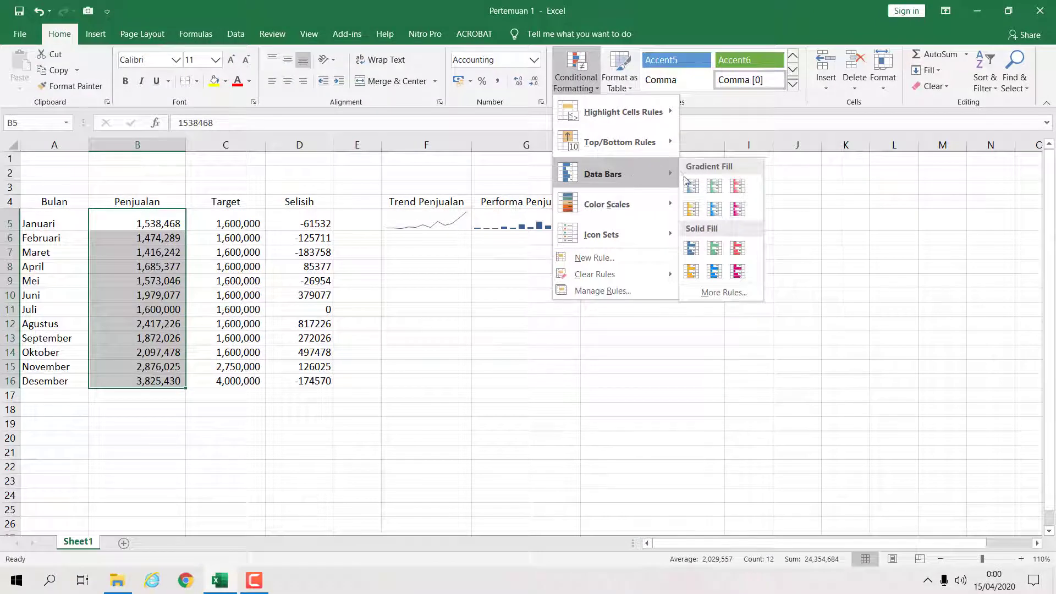
{"action": "left_click", "coordinate": [692, 212]}
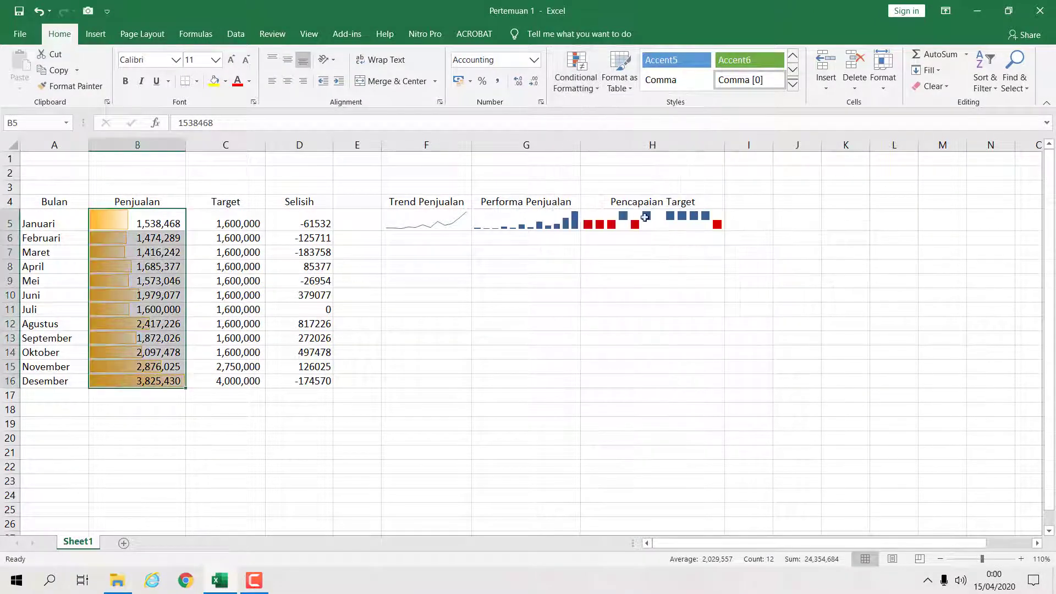
- Add a three-star ratings icon set to the same Penjualan cells
{"action": "left_click", "coordinate": [586, 99]}
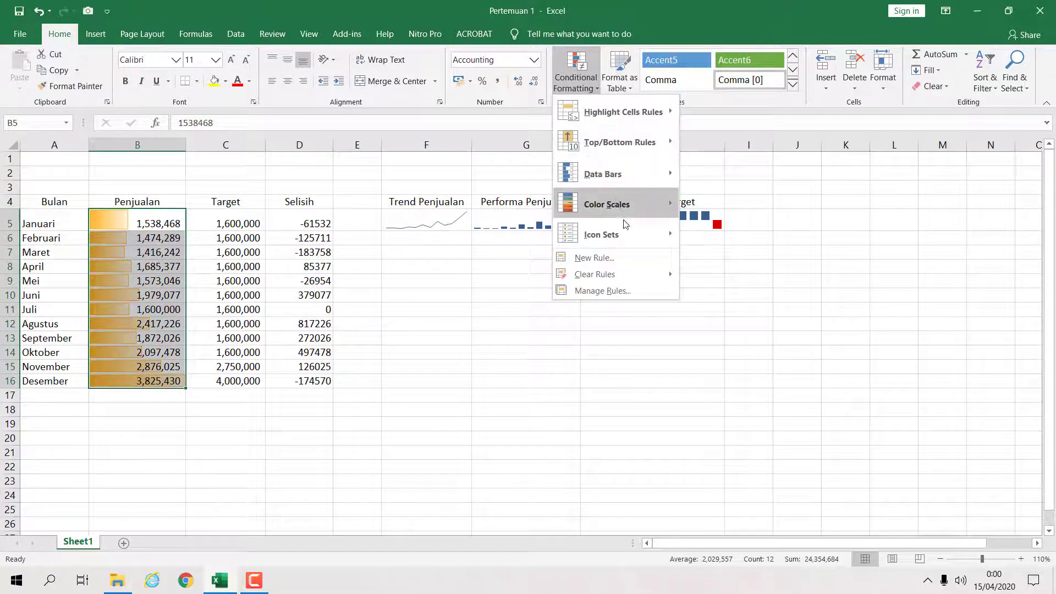
{"action": "mouse_move", "coordinate": [629, 237]}
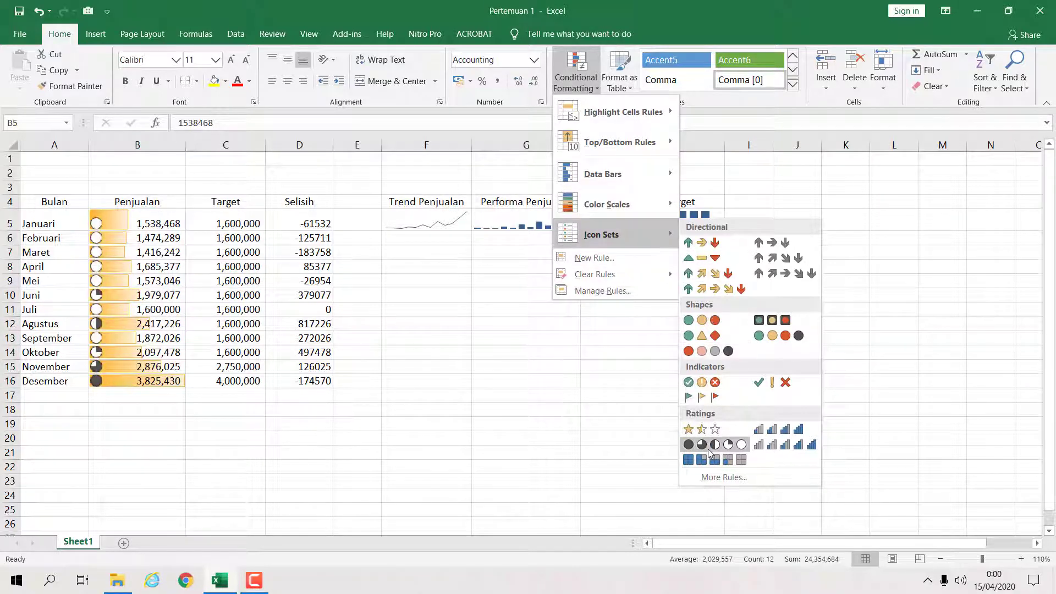
{"action": "left_click", "coordinate": [710, 433]}
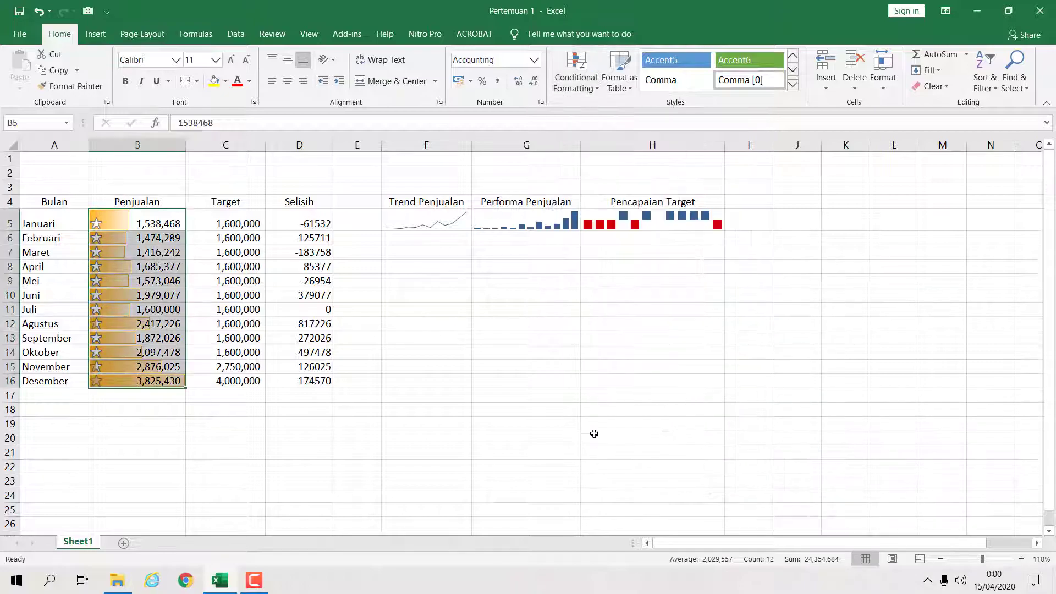
{"action": "left_click", "coordinate": [594, 437]}
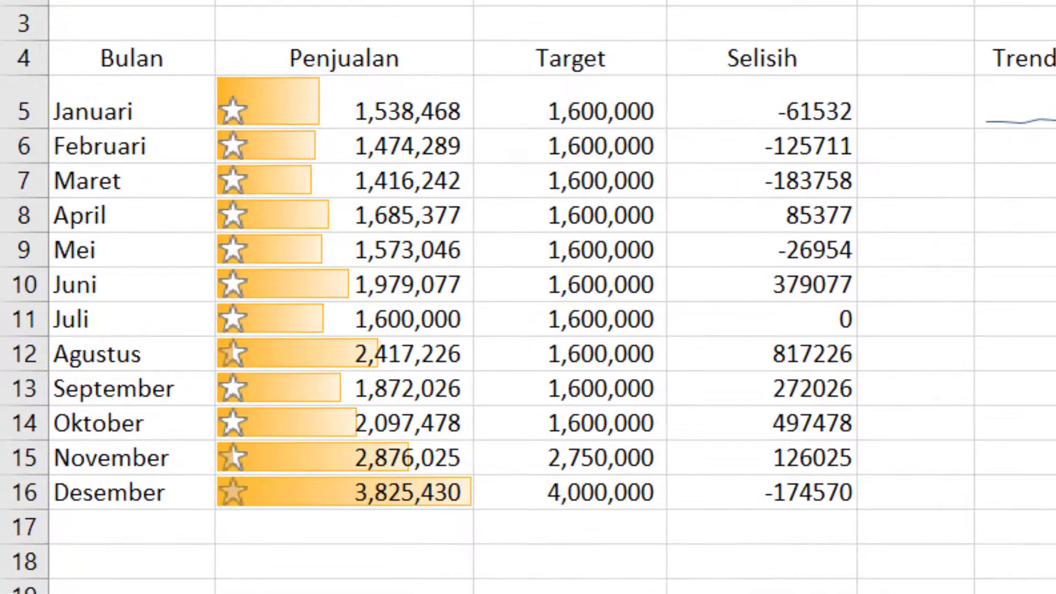
- Widen column B
{"action": "left_click_drag", "start_coordinate": [667, 0], "coordinate": [674, 0]}
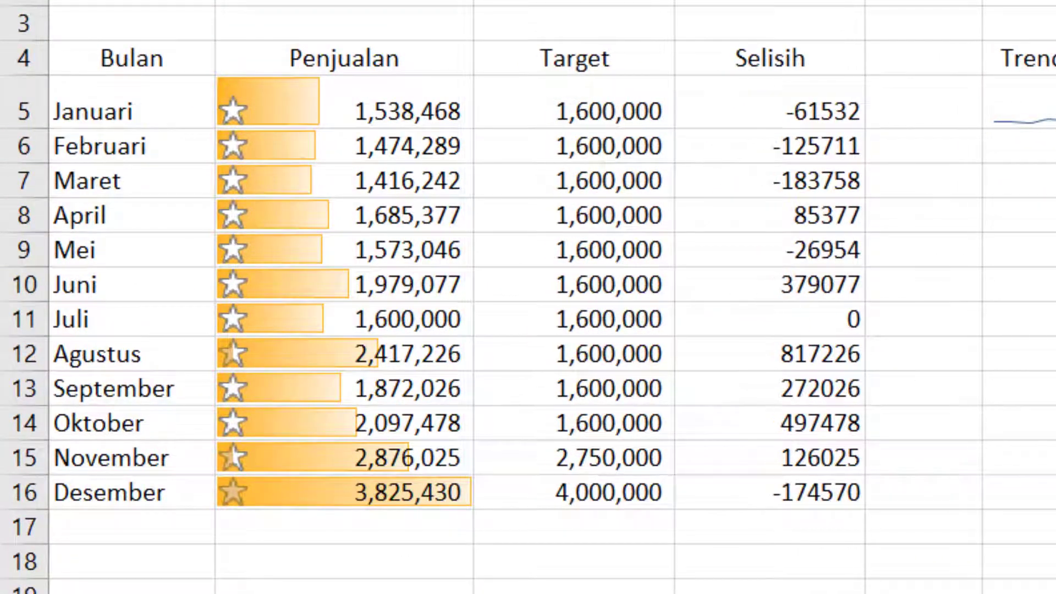
{"action": "left_click_drag", "start_coordinate": [473, 0], "coordinate": [497, 0]}
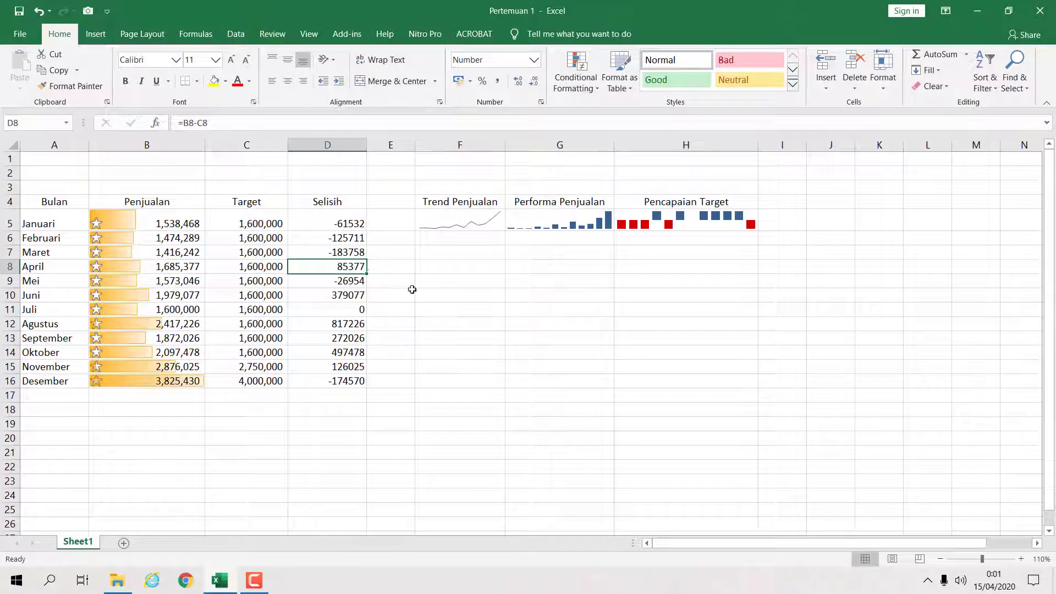
{"action": "left_click", "coordinate": [471, 301]}
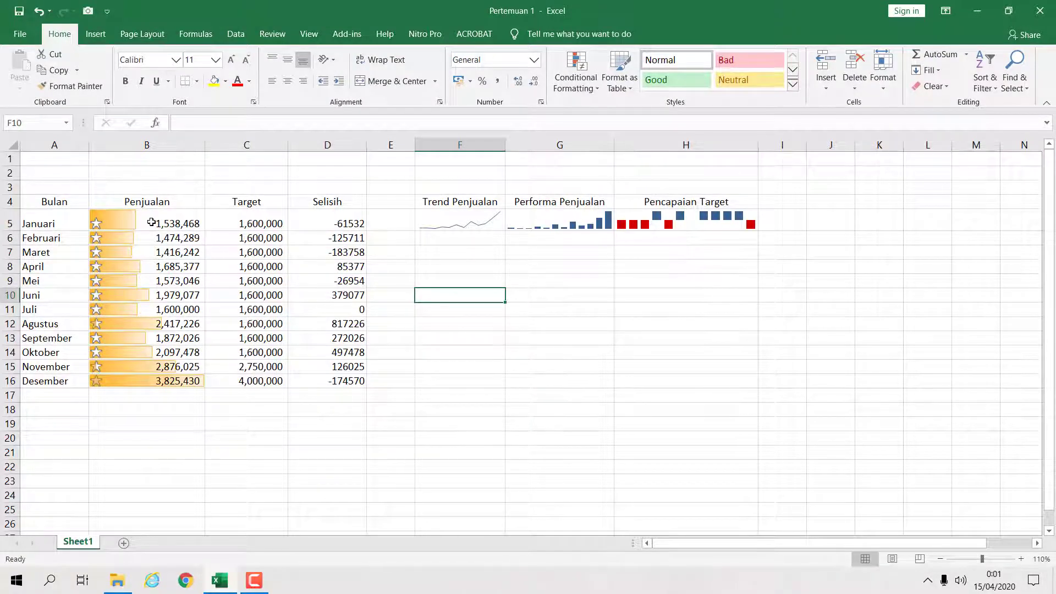
- Clear the conditional formatting rules from the selected cells B5:B16
{"action": "left_click_drag", "start_coordinate": [152, 222], "coordinate": [159, 379]}
{"action": "left_click", "coordinate": [212, 297]}
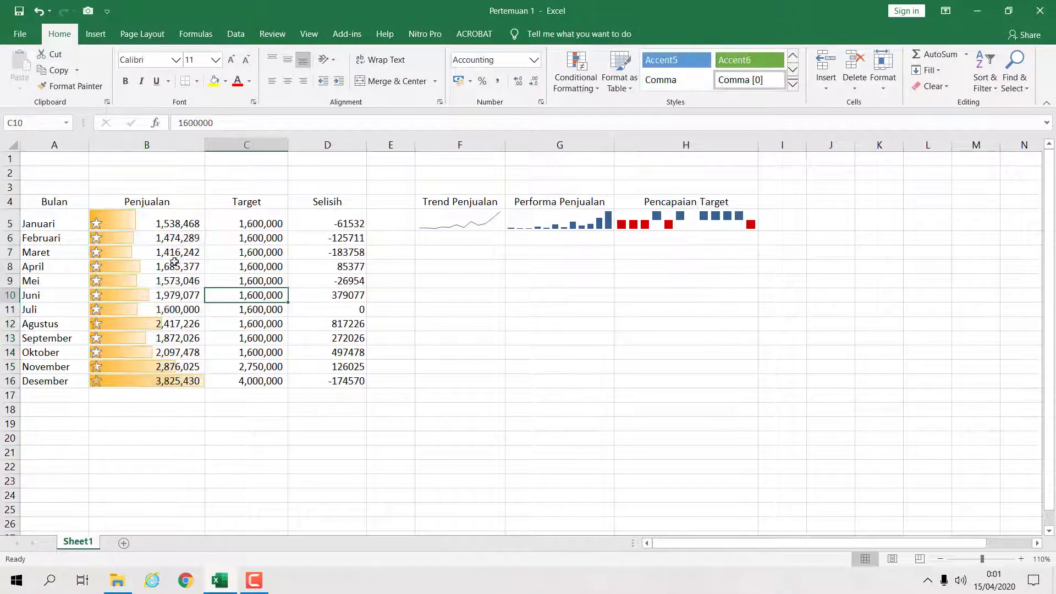
{"action": "left_click_drag", "start_coordinate": [165, 220], "coordinate": [175, 384]}
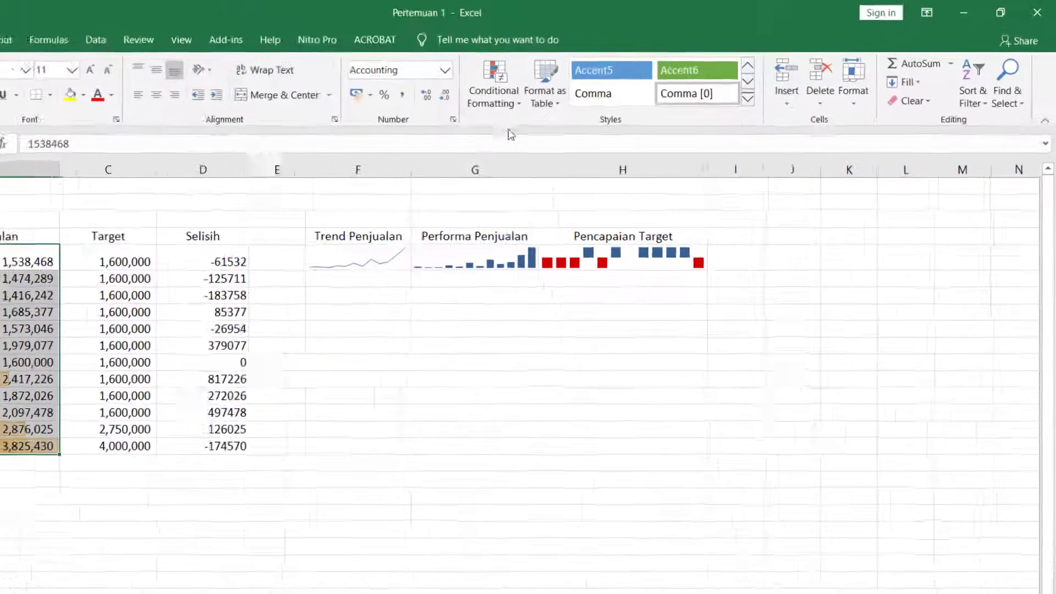
{"action": "left_click", "coordinate": [576, 82]}
{"action": "mouse_move", "coordinate": [648, 275]}
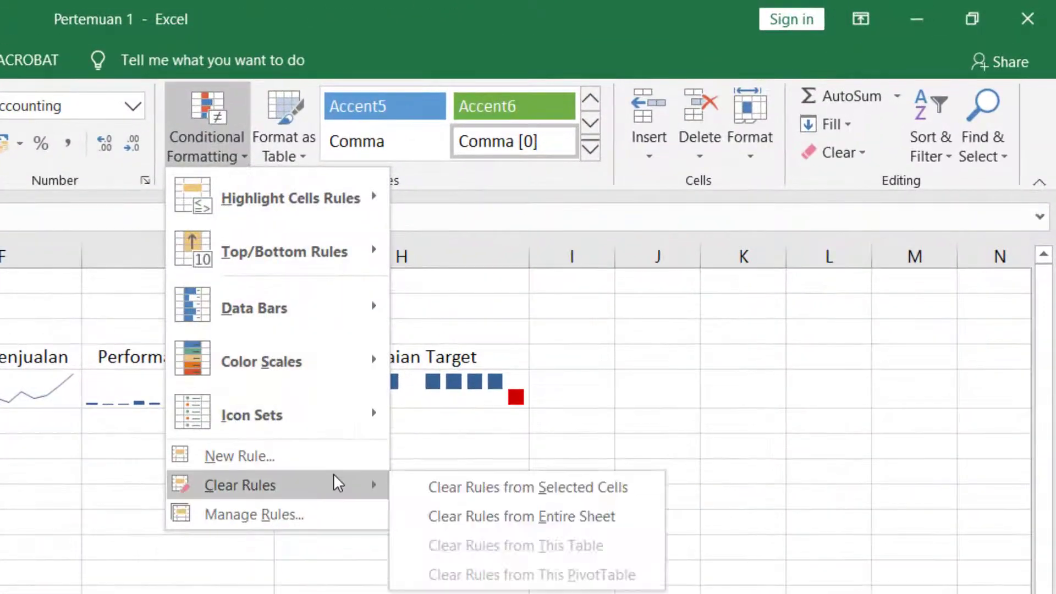
{"action": "left_click", "coordinate": [421, 487]}
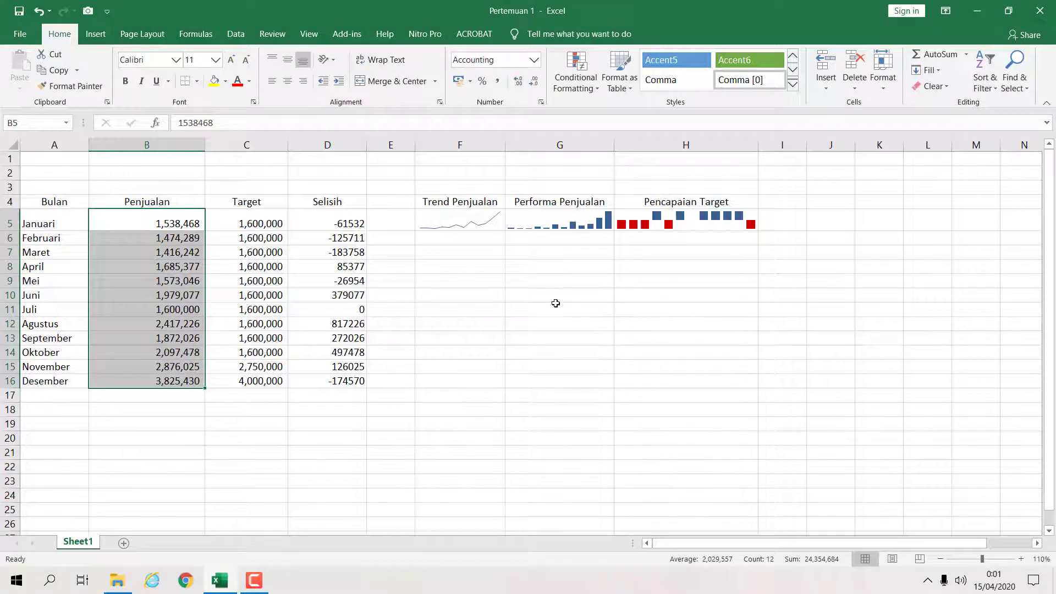
- Apply orange gradient data bars conditional formatting to the Penjualan cells B5:B16
{"action": "left_click", "coordinate": [576, 82]}
{"action": "mouse_move", "coordinate": [602, 173]}
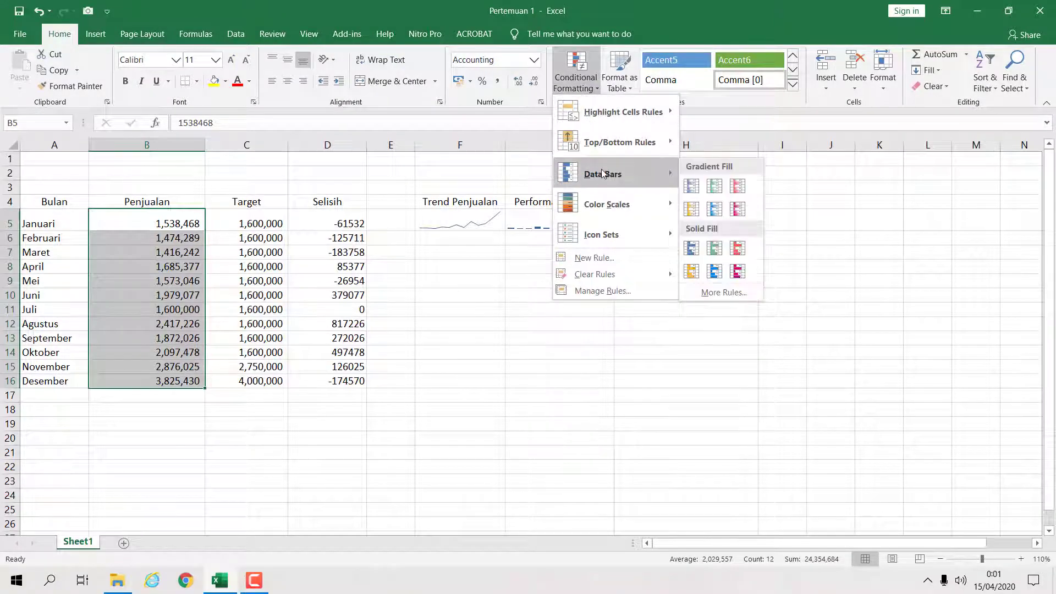
{"action": "left_click", "coordinate": [692, 209]}
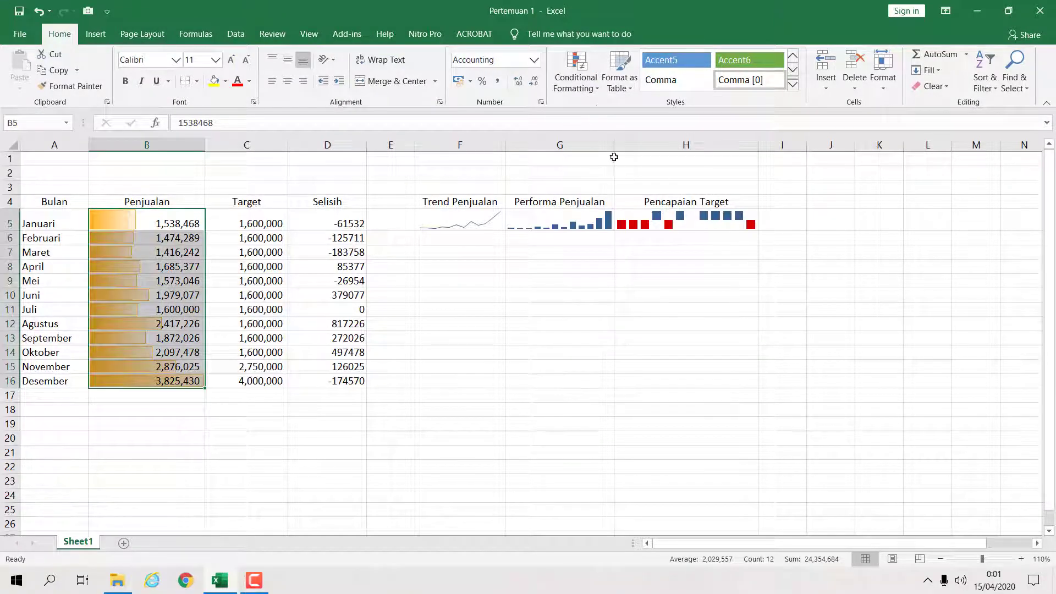
- Add the five-boxes ratings icon set to the same Penjualan cells
{"action": "left_click", "coordinate": [594, 88]}
{"action": "mouse_move", "coordinate": [651, 236]}
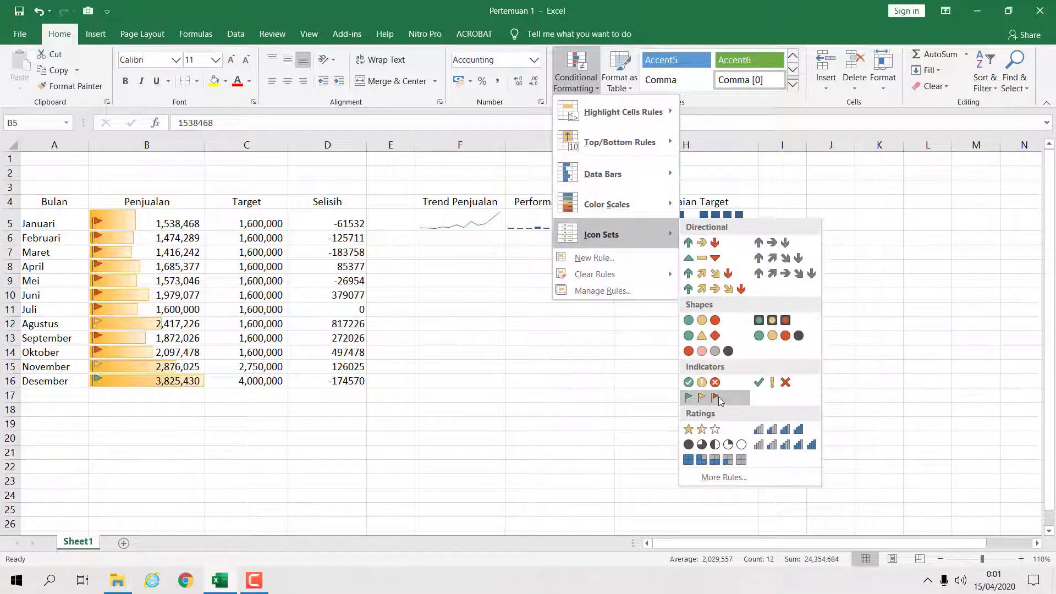
{"action": "left_click", "coordinate": [715, 459]}
{"action": "left_click", "coordinate": [583, 396]}
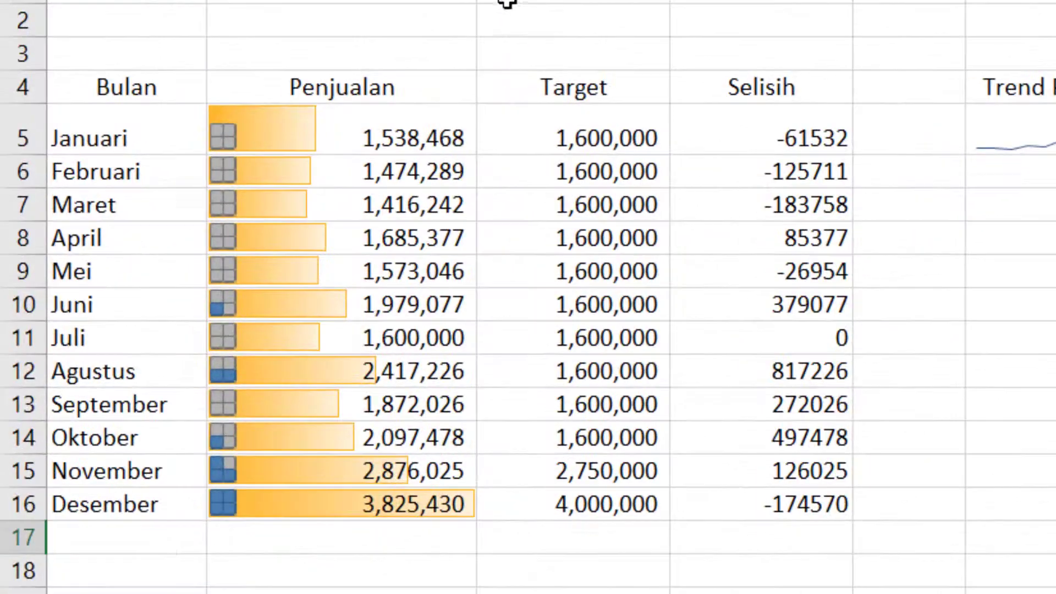
- Adjust the column widths so column B is wider and column D narrower
{"action": "left_click_drag", "start_coordinate": [867, 0], "coordinate": [885, 0]}
{"action": "left_click_drag", "start_coordinate": [683, 0], "coordinate": [689, 0]}
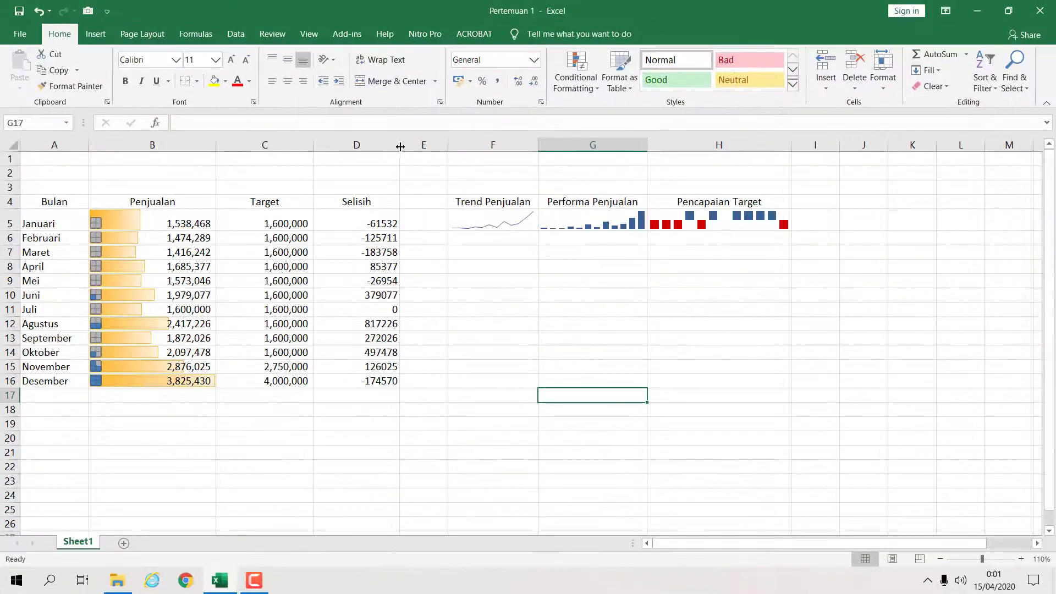
{"action": "left_click_drag", "start_coordinate": [401, 146], "coordinate": [396, 146]}
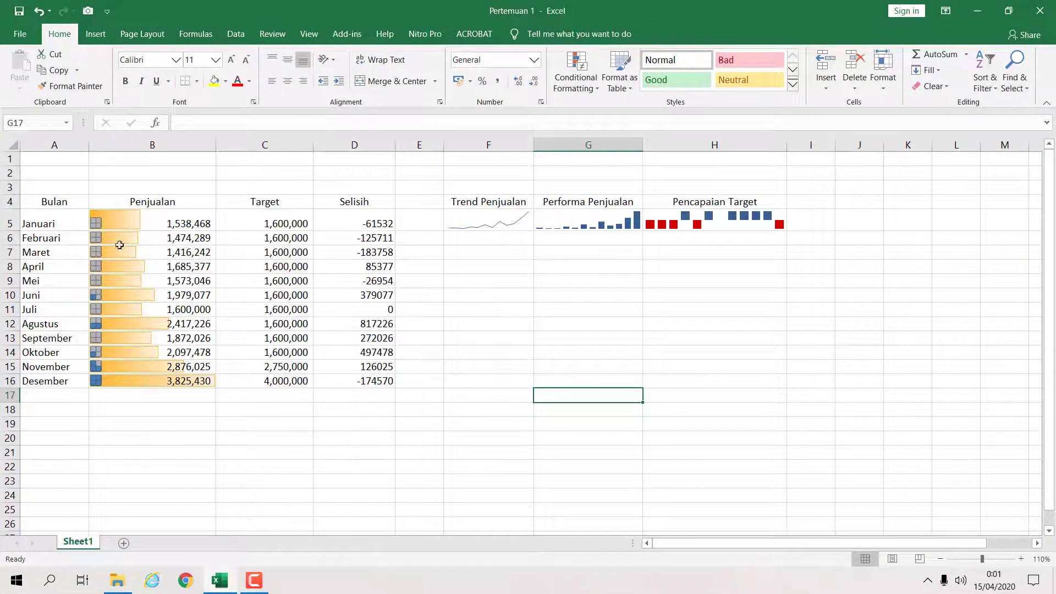
- Fill the header row A4:D4 with black
{"action": "left_click_drag", "start_coordinate": [48, 203], "coordinate": [353, 203]}
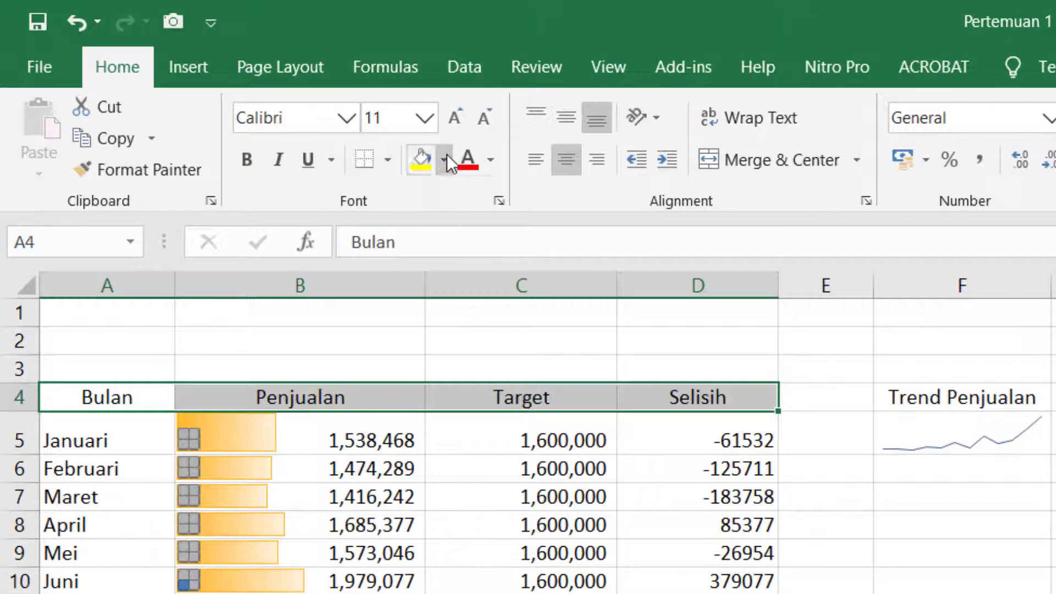
{"action": "left_click", "coordinate": [445, 159]}
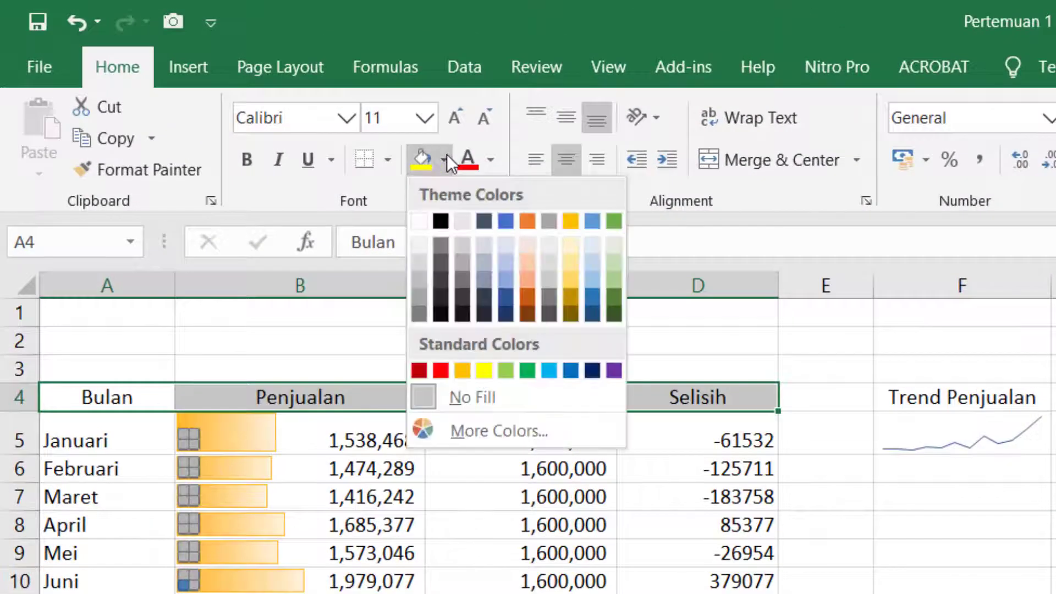
{"action": "left_click", "coordinate": [441, 222]}
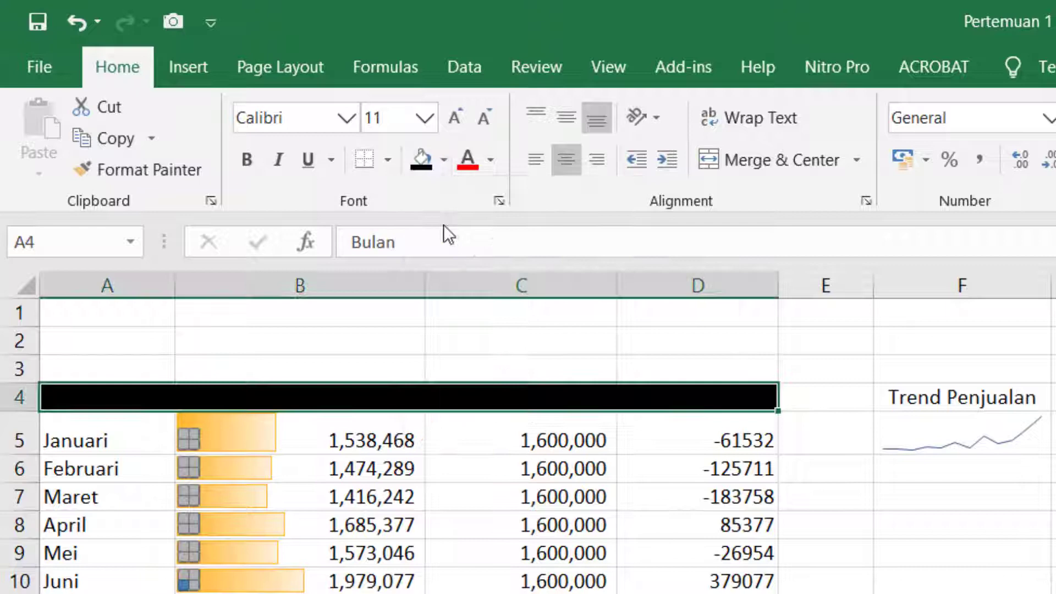
{"action": "left_click", "coordinate": [442, 161]}
{"action": "left_click", "coordinate": [442, 161]}
{"action": "left_click", "coordinate": [481, 573]}
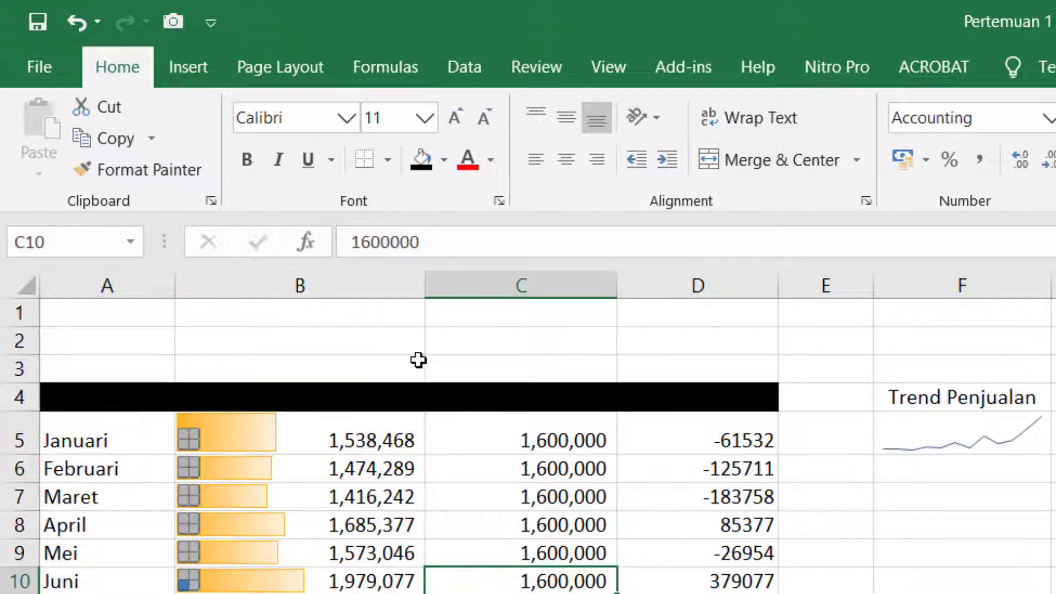
- Set the font colour of the header row A4:D4 to white
{"action": "left_click_drag", "start_coordinate": [85, 406], "coordinate": [702, 389]}
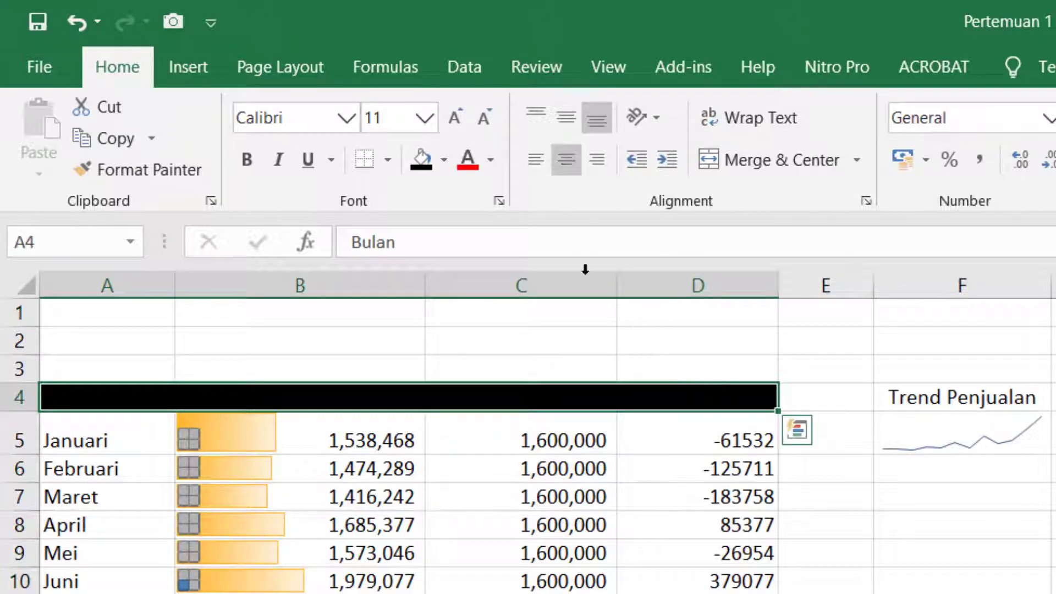
{"action": "left_click", "coordinate": [490, 161]}
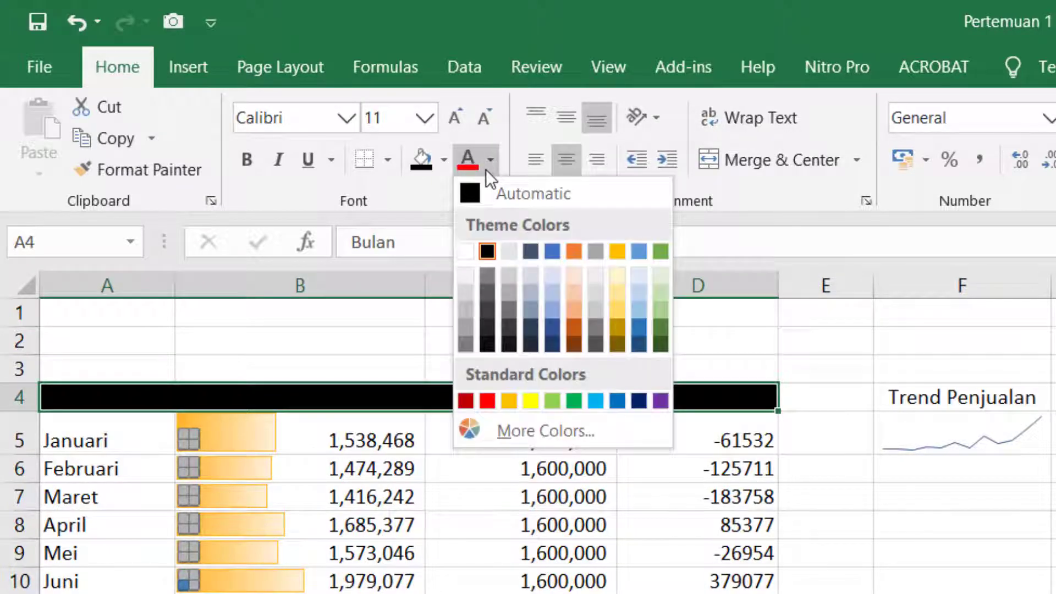
{"action": "left_click", "coordinate": [460, 256]}
{"action": "left_click", "coordinate": [962, 593]}
{"action": "left_click", "coordinate": [962, 593]}
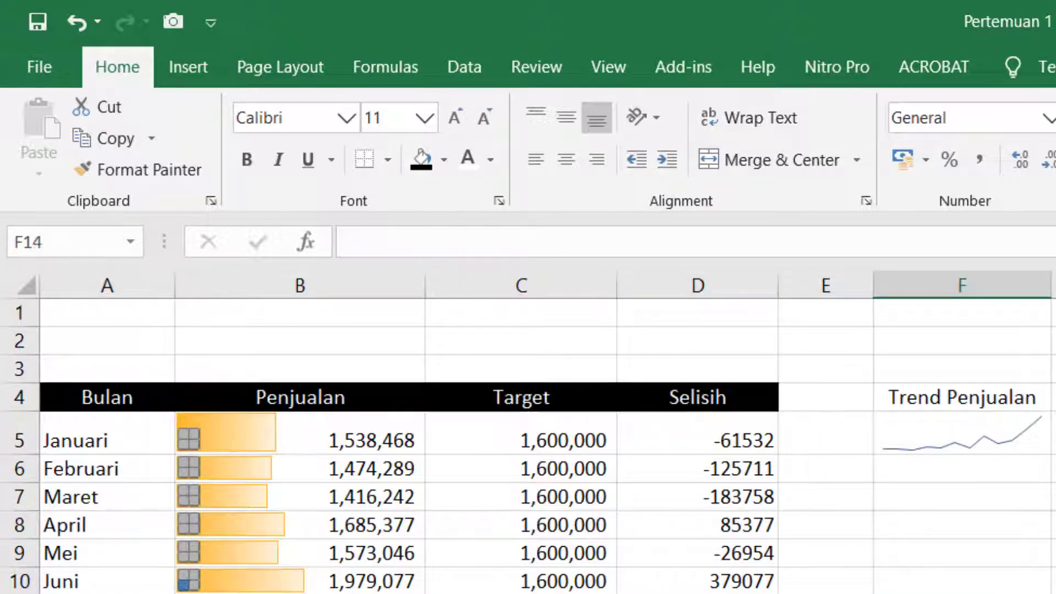
{"action": "left_click", "coordinate": [391, 469]}
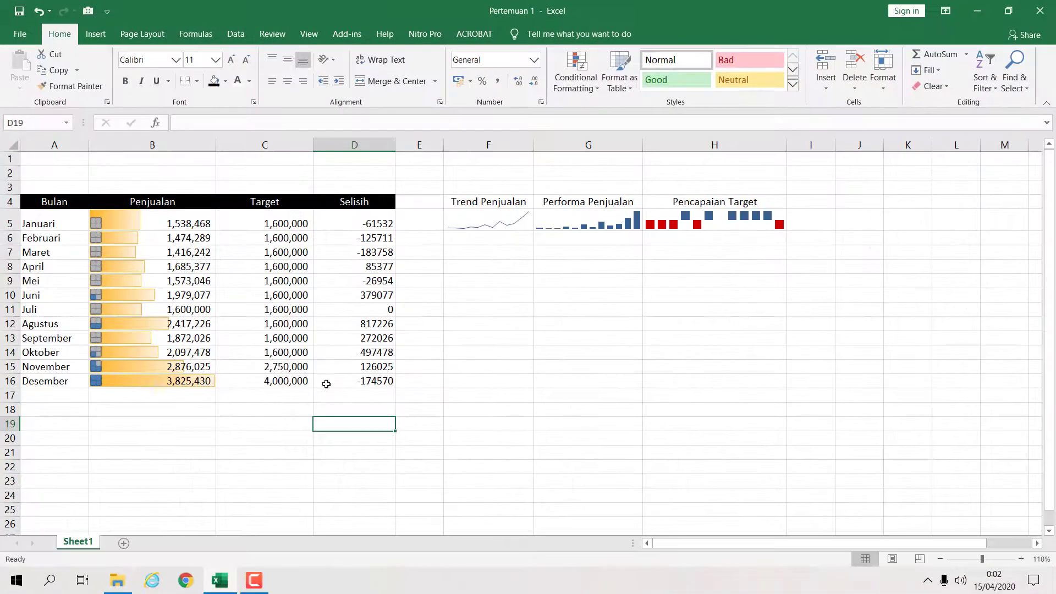
{"action": "left_click", "coordinate": [982, 444]}
{"action": "left_click", "coordinate": [422, 202]}
{"action": "left_click", "coordinate": [433, 281]}
{"action": "left_click", "coordinate": [456, 352]}
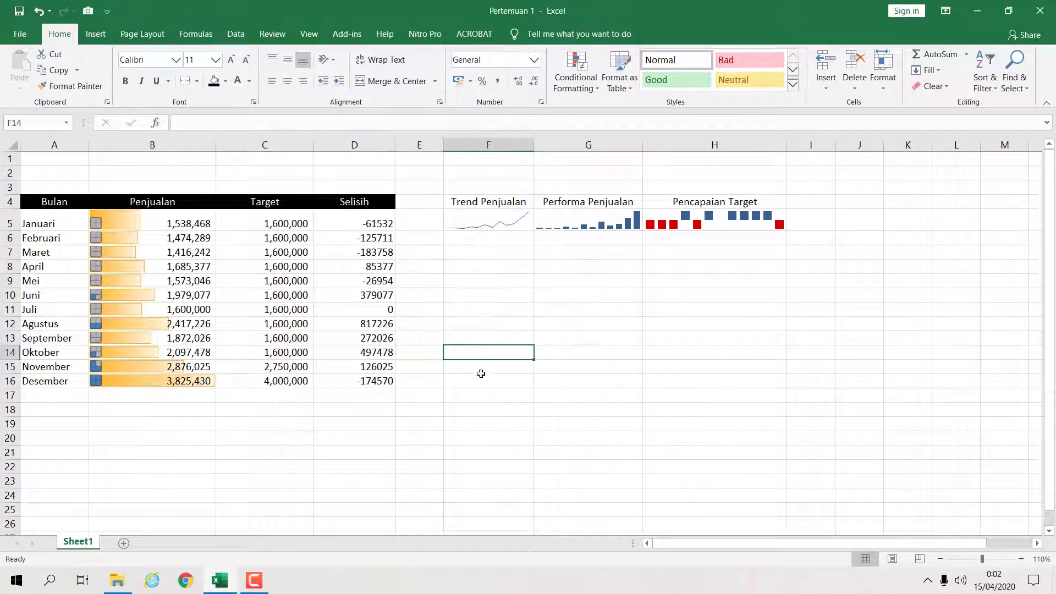
{"action": "left_click_drag", "start_coordinate": [480, 205], "coordinate": [694, 207]}
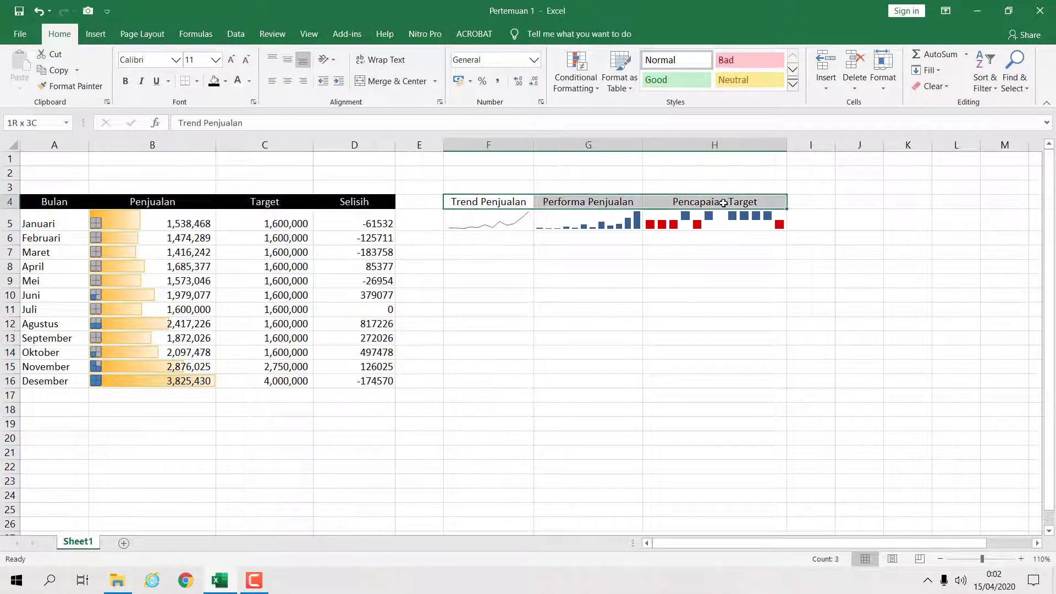
{"action": "left_click", "coordinate": [330, 205]}
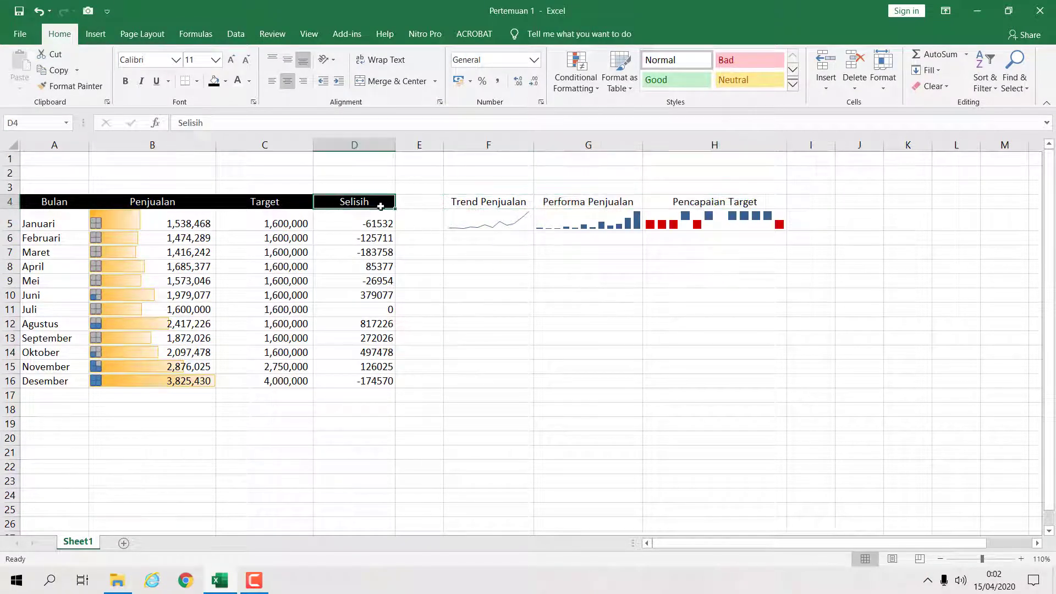
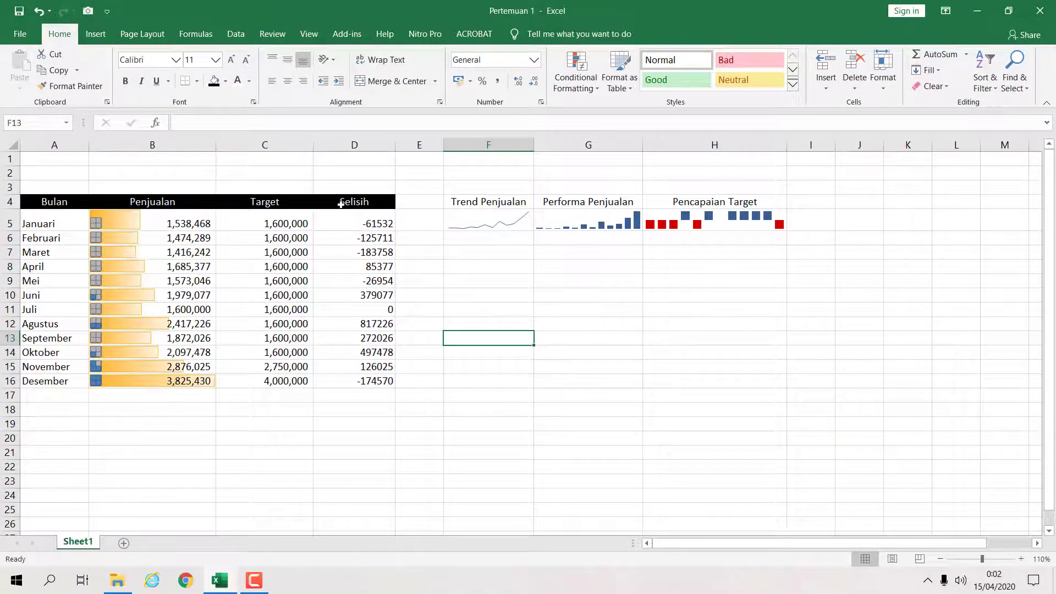
{"action": "left_click", "coordinate": [360, 203]}
{"action": "left_click", "coordinate": [301, 206]}
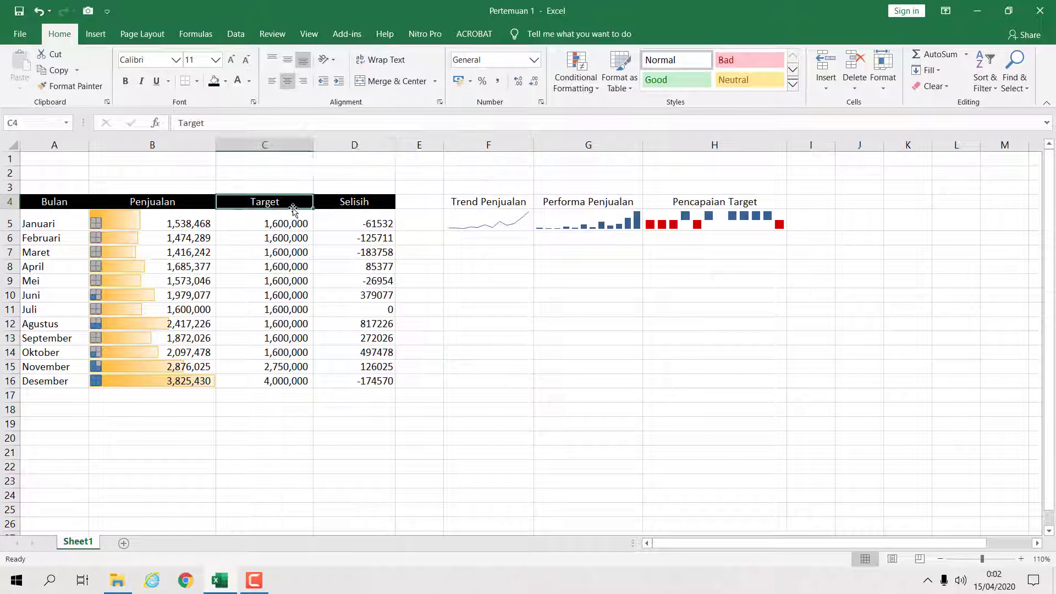
{"action": "left_click", "coordinate": [196, 203]}
{"action": "left_click", "coordinate": [364, 205]}
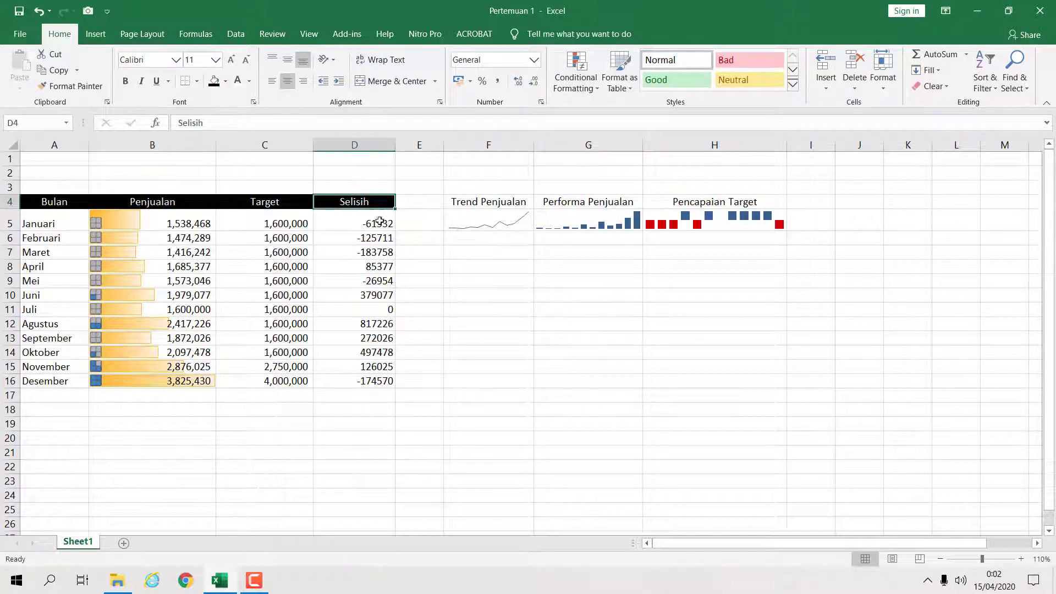
{"action": "key", "text": "ctrl+c"}
{"action": "left_click", "coordinate": [637, 381]}
{"action": "key", "text": "ctrl+v"}
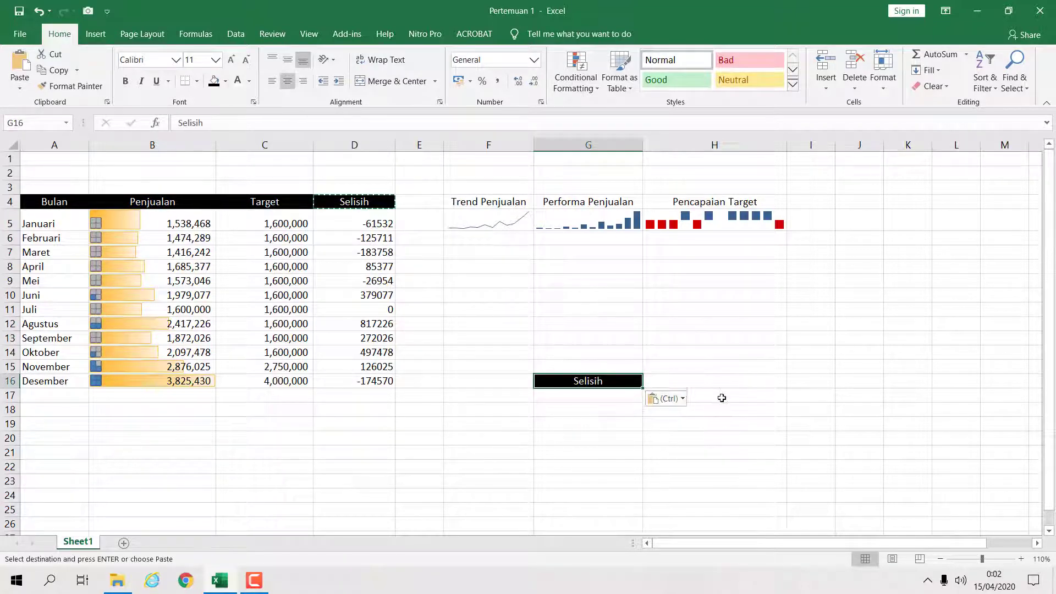
{"action": "left_click", "coordinate": [721, 397]}
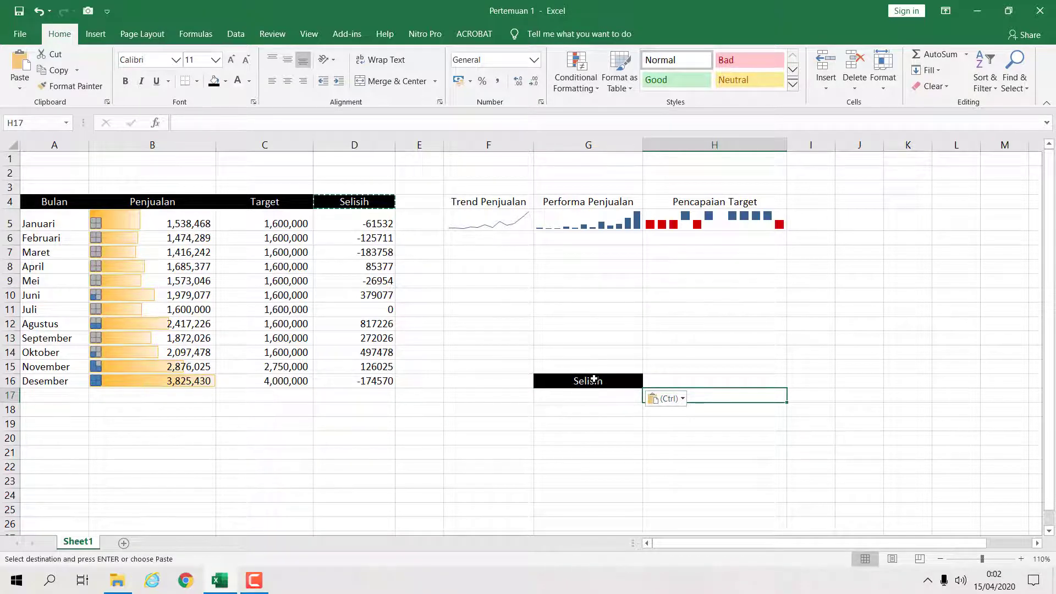
{"action": "key", "text": "ctrl+z"}
{"action": "key", "text": "Escape"}
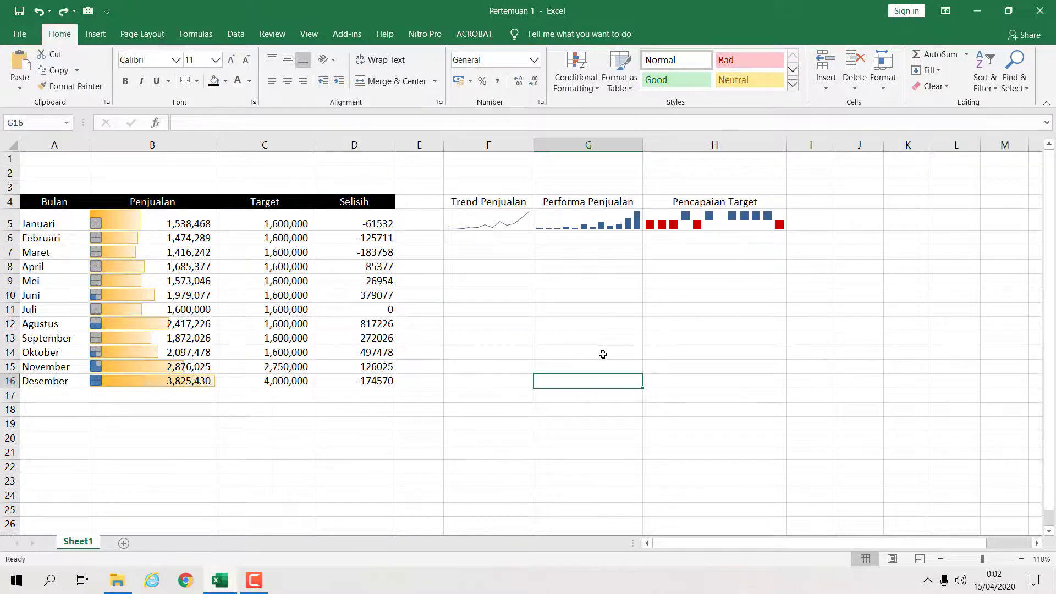
{"action": "left_click", "coordinate": [601, 353]}
{"action": "left_click", "coordinate": [488, 302]}
{"action": "left_click", "coordinate": [358, 205]}
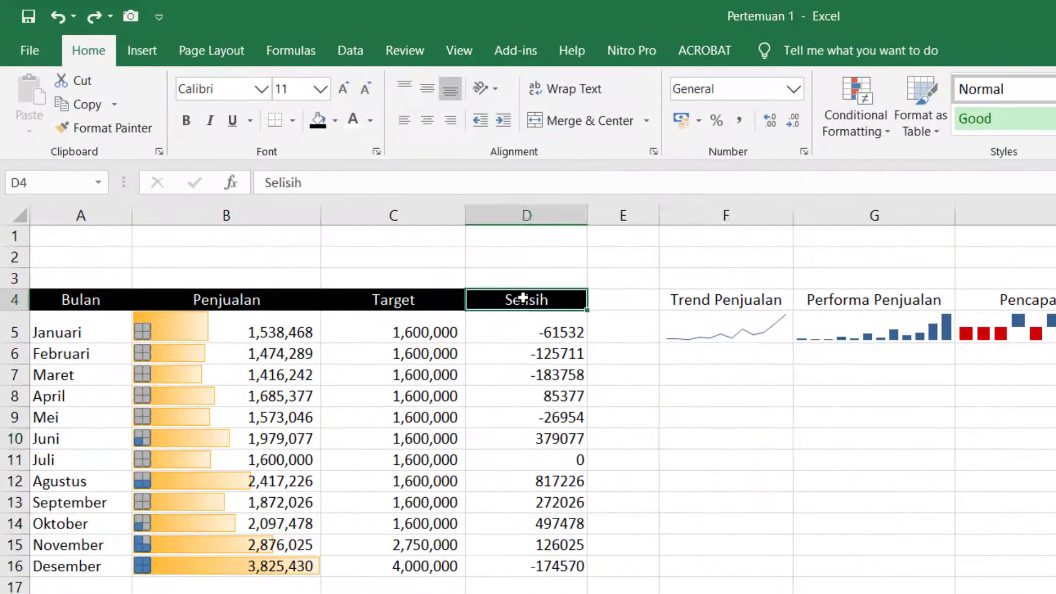
{"action": "left_click", "coordinate": [129, 129]}
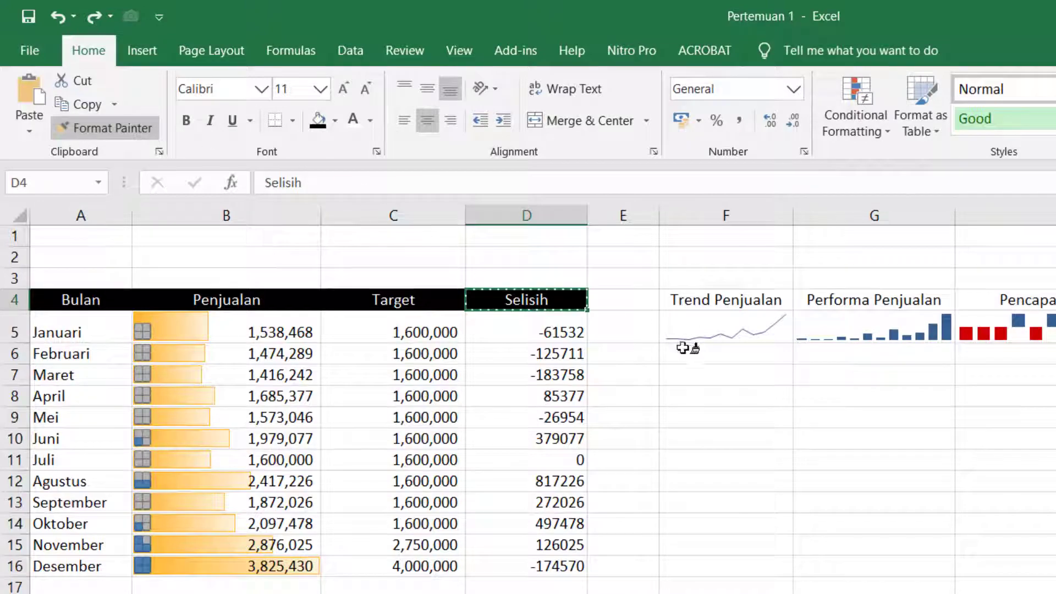
{"action": "left_click", "coordinate": [802, 423]}
{"action": "key", "text": "Down"}
{"action": "key", "text": "Down"}
{"action": "key", "text": "Down"}
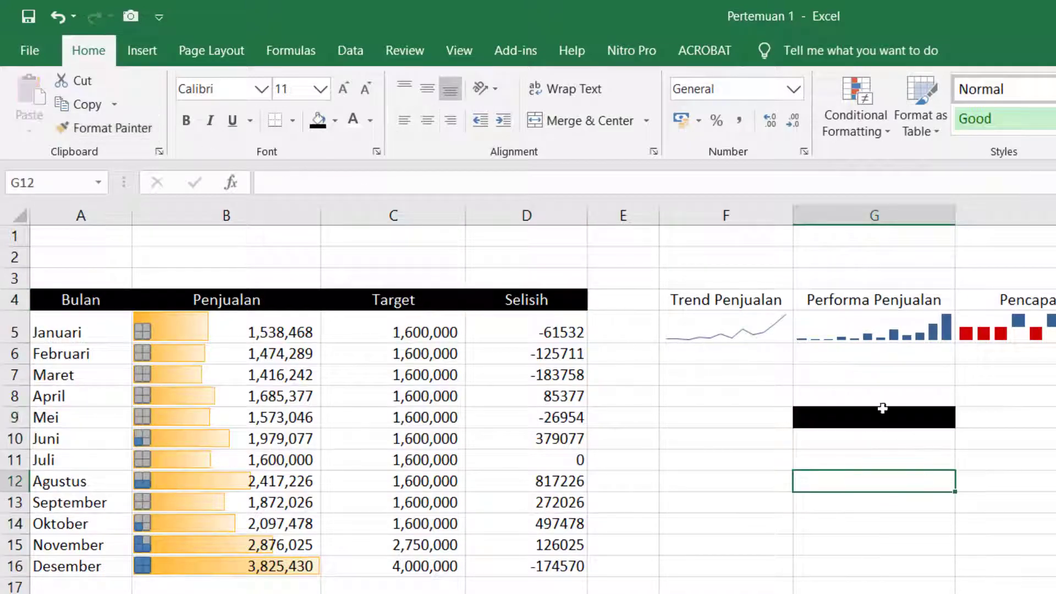
{"action": "key", "text": "ctrl+z"}
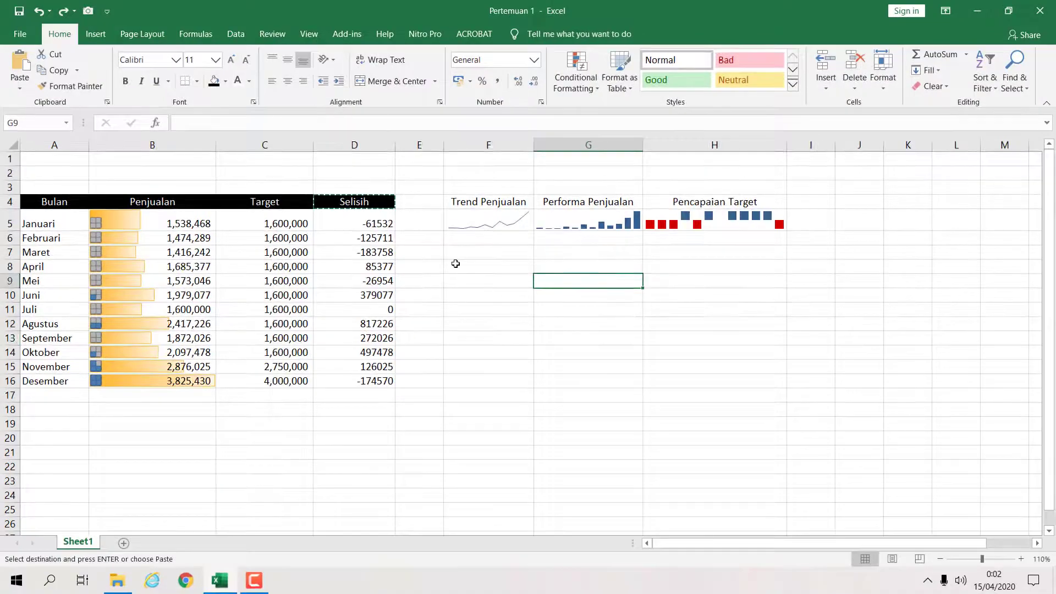
{"action": "left_click", "coordinate": [673, 389]}
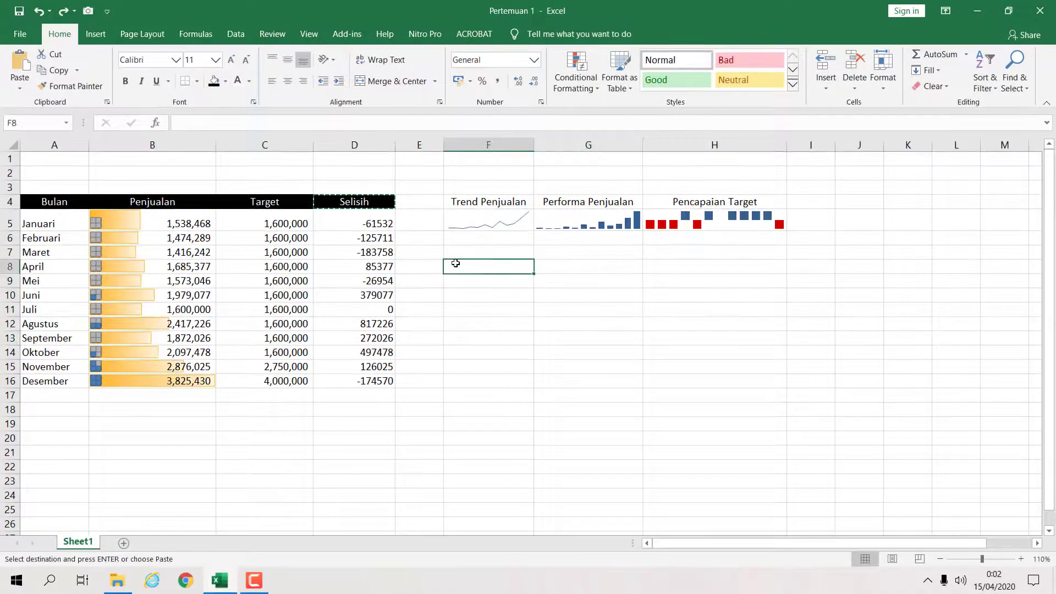
{"action": "key", "text": "Escape"}
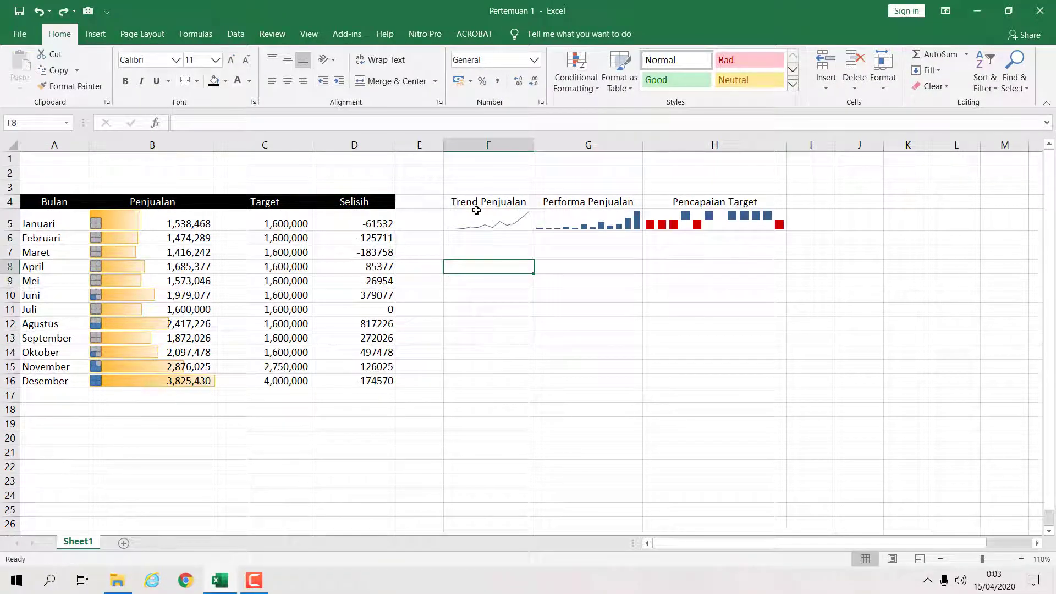
- Copy the header formatting from D4 onto the sparkline headings F4:H4 with Format Painter
{"action": "left_click_drag", "start_coordinate": [477, 204], "coordinate": [704, 203]}
{"action": "left_click_drag", "start_coordinate": [697, 254], "coordinate": [689, 264]}
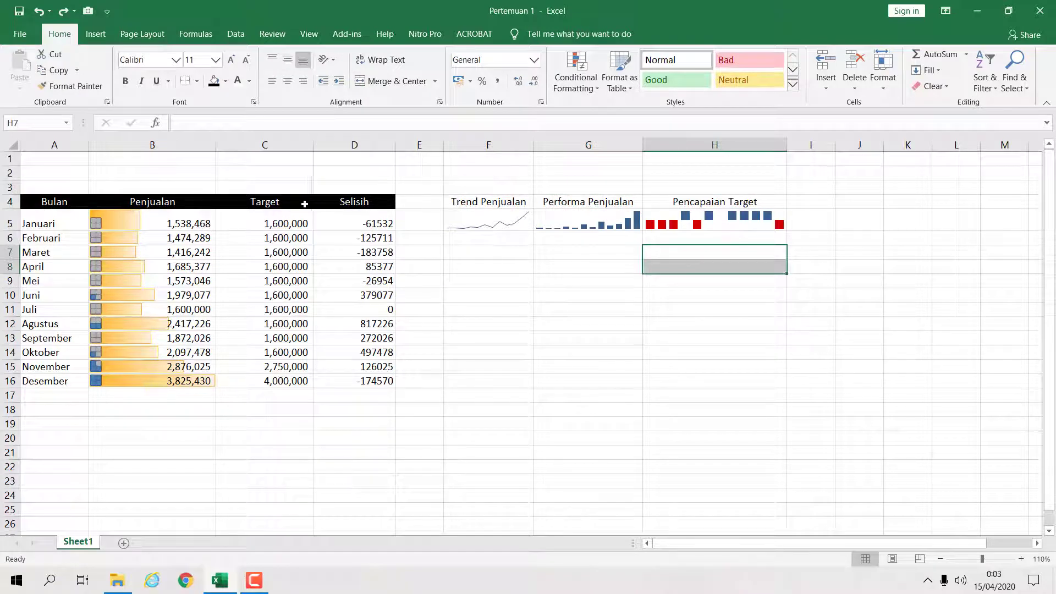
{"action": "left_click", "coordinate": [232, 202]}
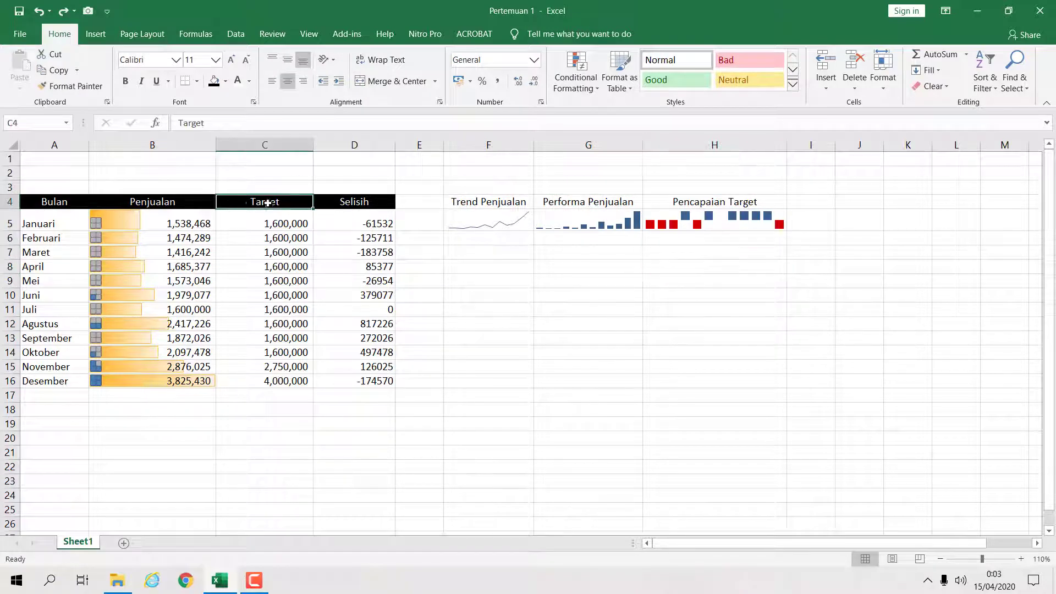
{"action": "left_click", "coordinate": [502, 235]}
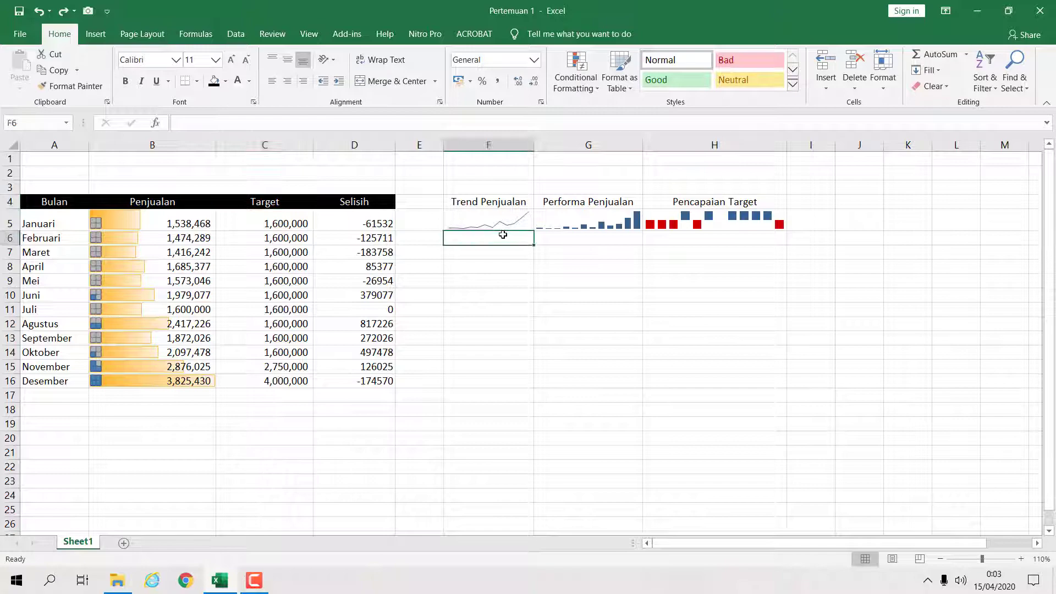
{"action": "left_click", "coordinate": [471, 206]}
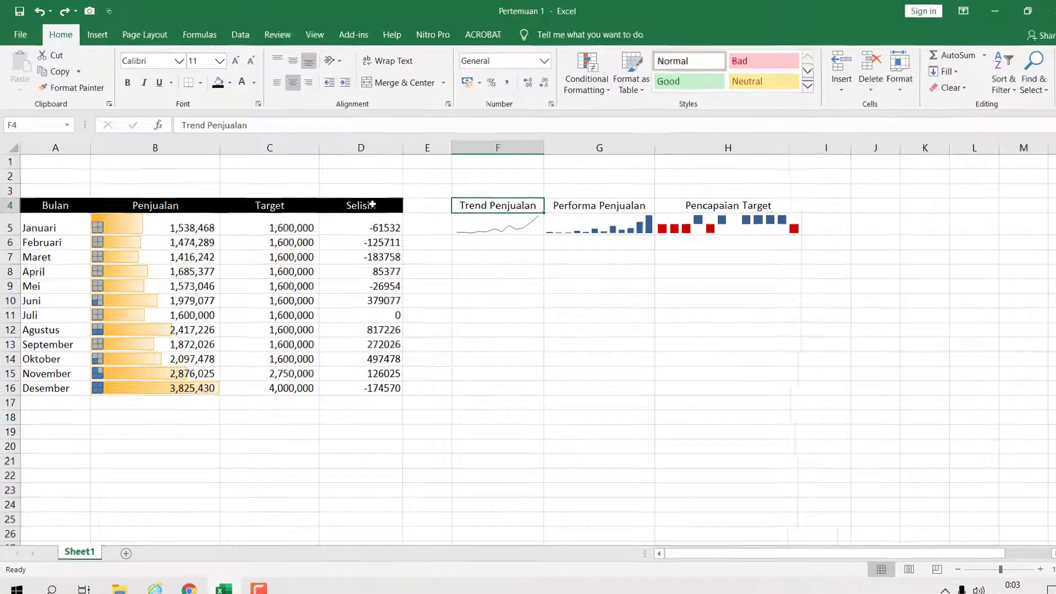
{"action": "left_click", "coordinate": [379, 202]}
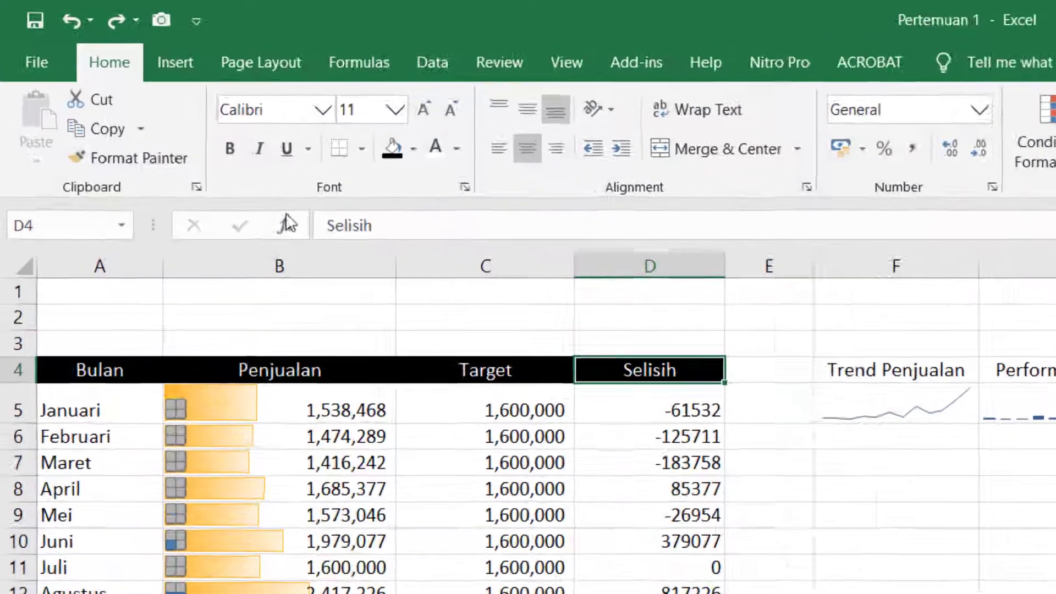
{"action": "left_click", "coordinate": [143, 131]}
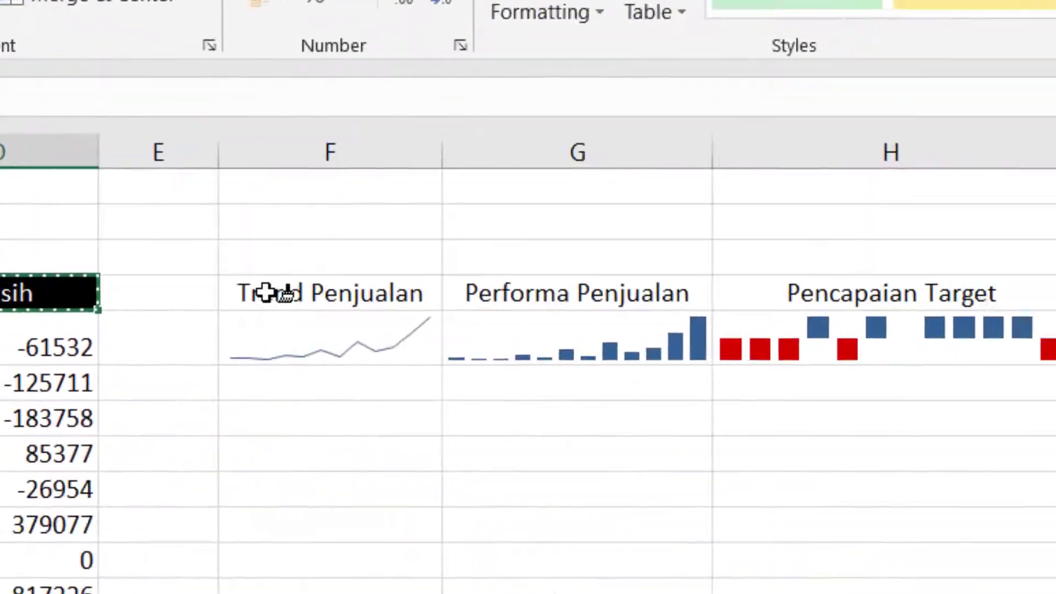
{"action": "mouse_move", "coordinate": [275, 293]}
{"action": "left_mouse_down"}
{"action": "mouse_move", "coordinate": [678, 261]}
{"action": "mouse_move", "coordinate": [998, 297]}
{"action": "left_mouse_up"}
{"action": "left_click", "coordinate": [890, 559]}
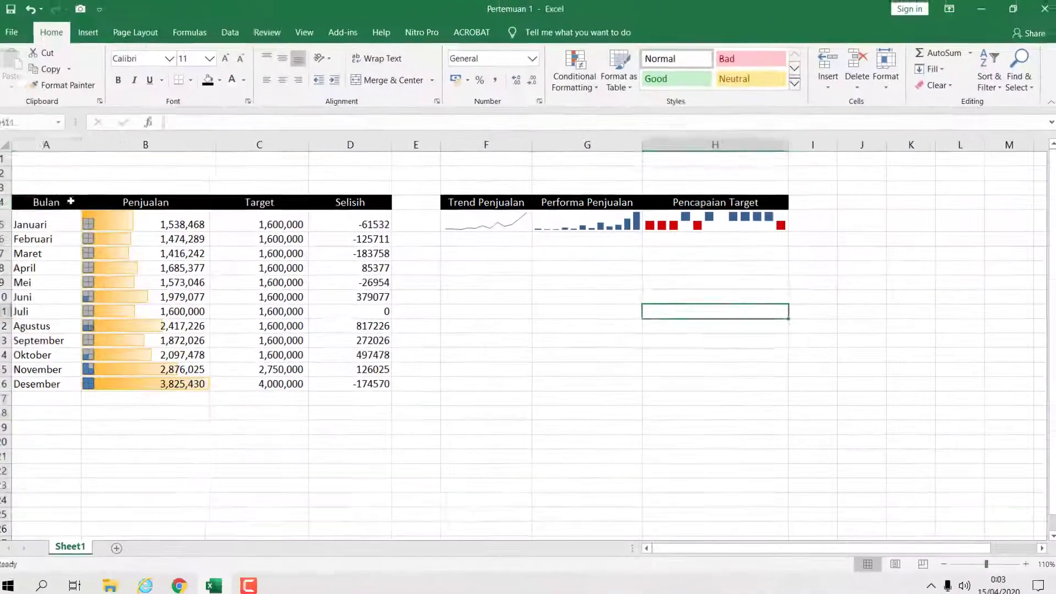
- Enter Total in cell A17
{"action": "left_click", "coordinate": [68, 204]}
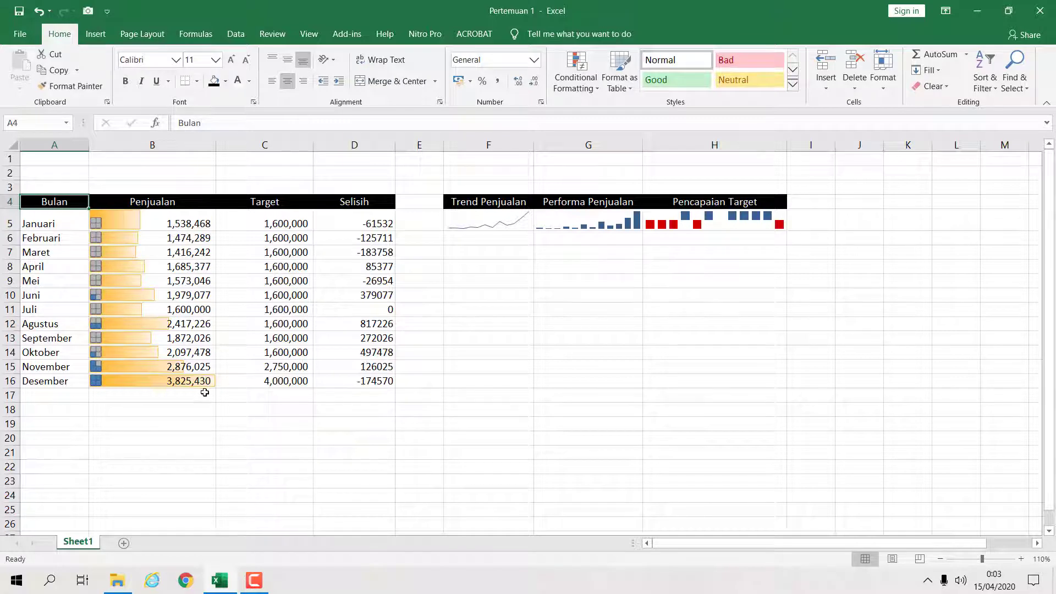
{"action": "left_click", "coordinate": [61, 394]}
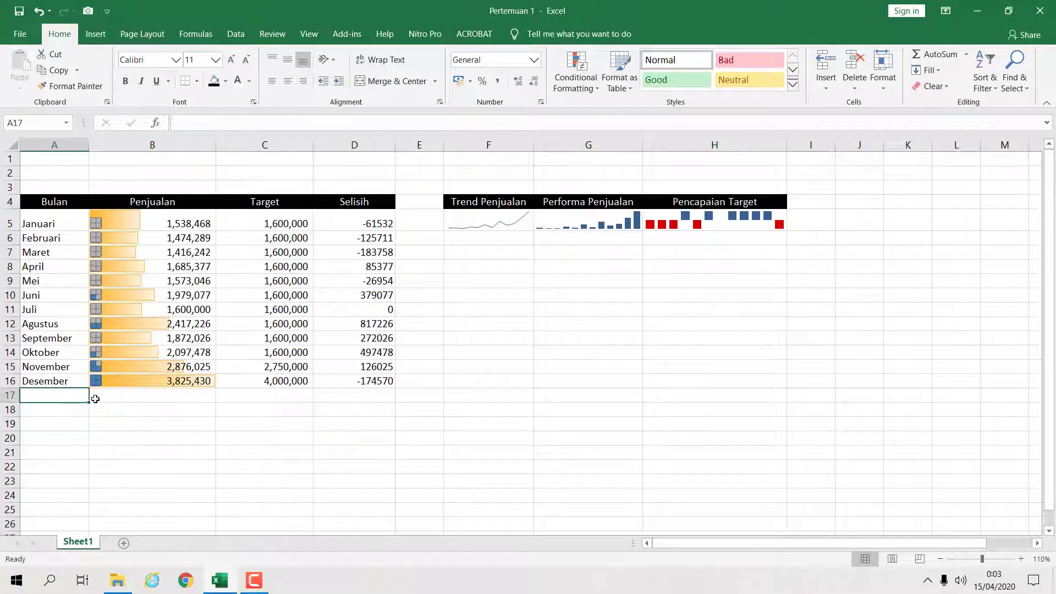
{"action": "type", "text": "Total"}
{"action": "key", "text": "Return"}
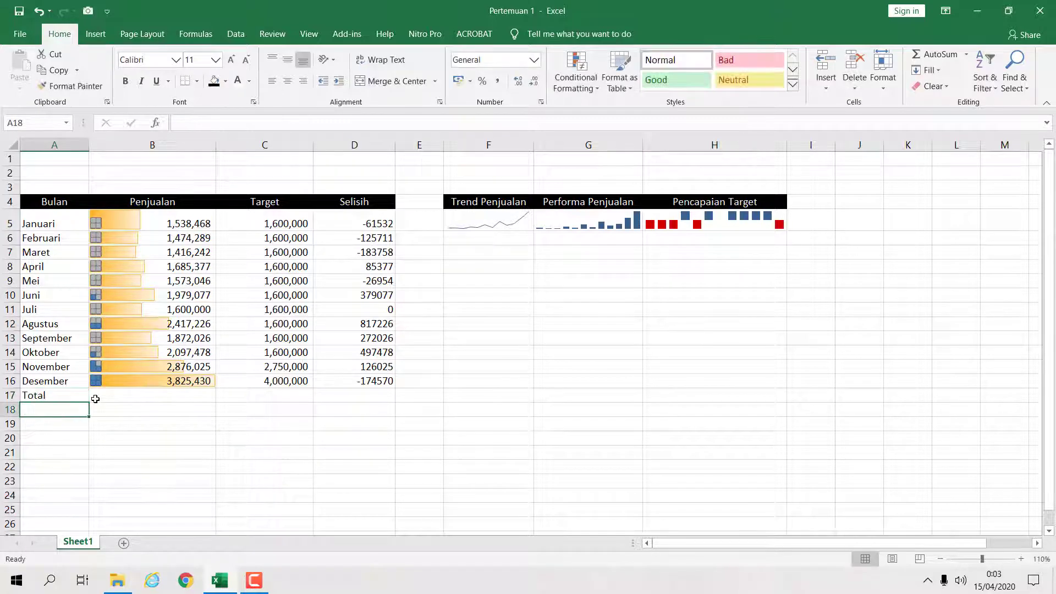
- Sum the Penjualan values into B17 with AutoSum
{"action": "left_click", "coordinate": [205, 394]}
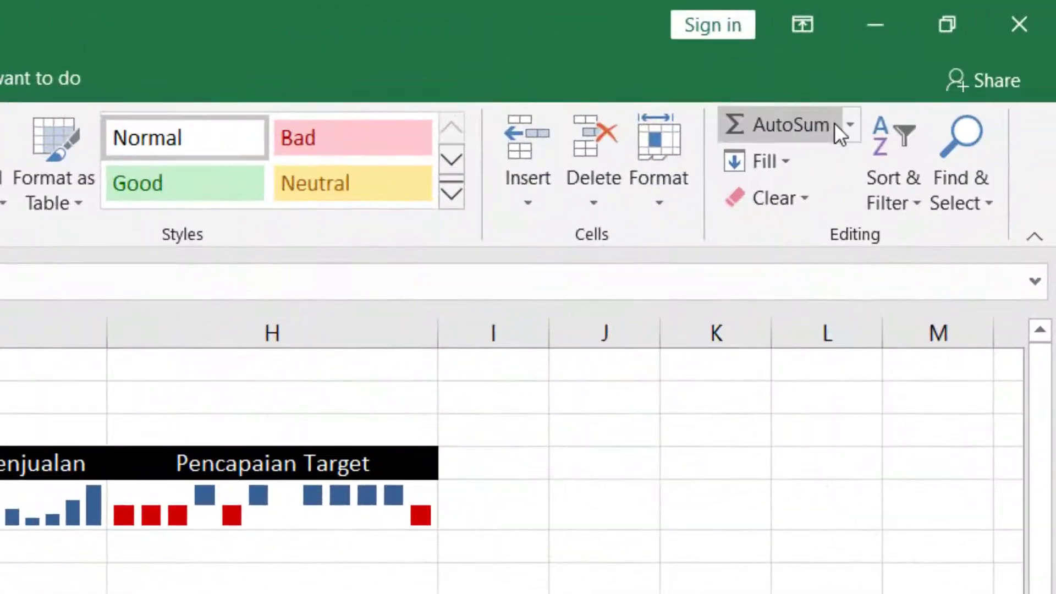
{"action": "left_click", "coordinate": [792, 125]}
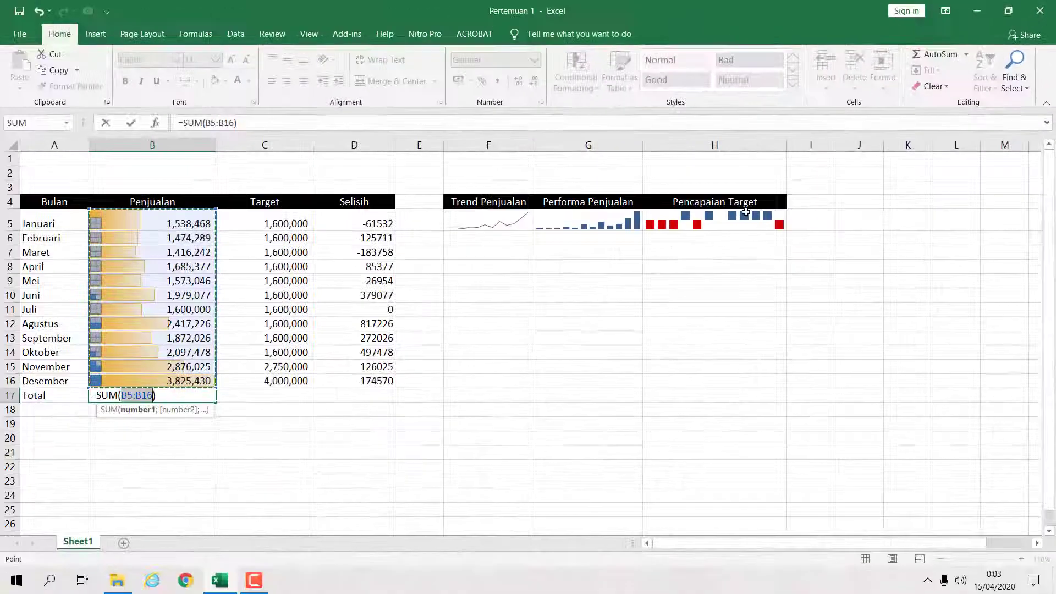
{"action": "key", "text": "Return"}
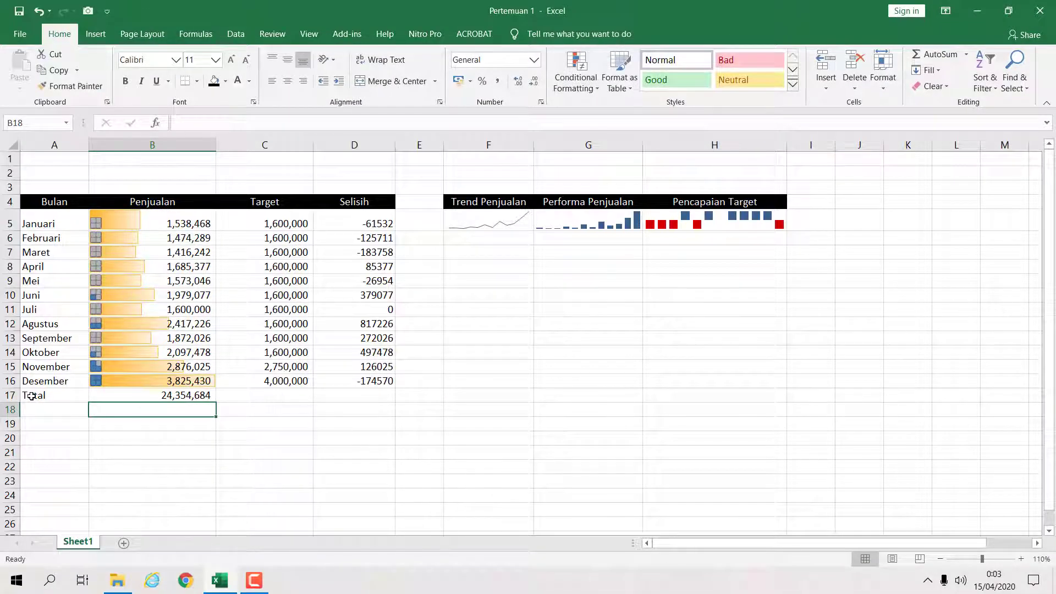
- Apply the header row formatting from A4 to the total row A17:D17 with Format Painter
{"action": "left_click_drag", "start_coordinate": [31, 396], "coordinate": [340, 396]}
{"action": "left_click", "coordinate": [48, 203]}
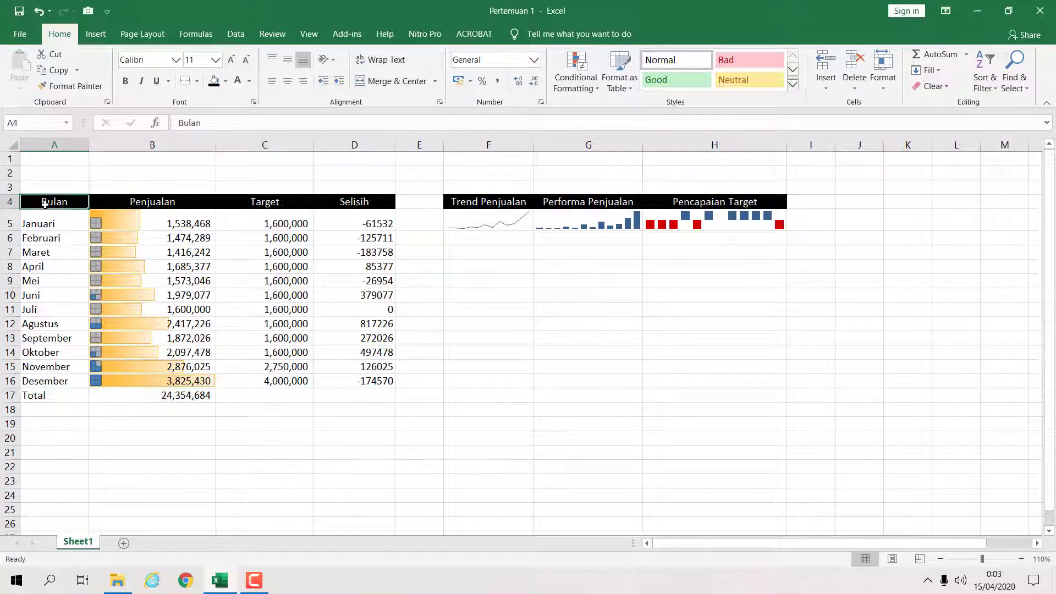
{"action": "left_click", "coordinate": [64, 86]}
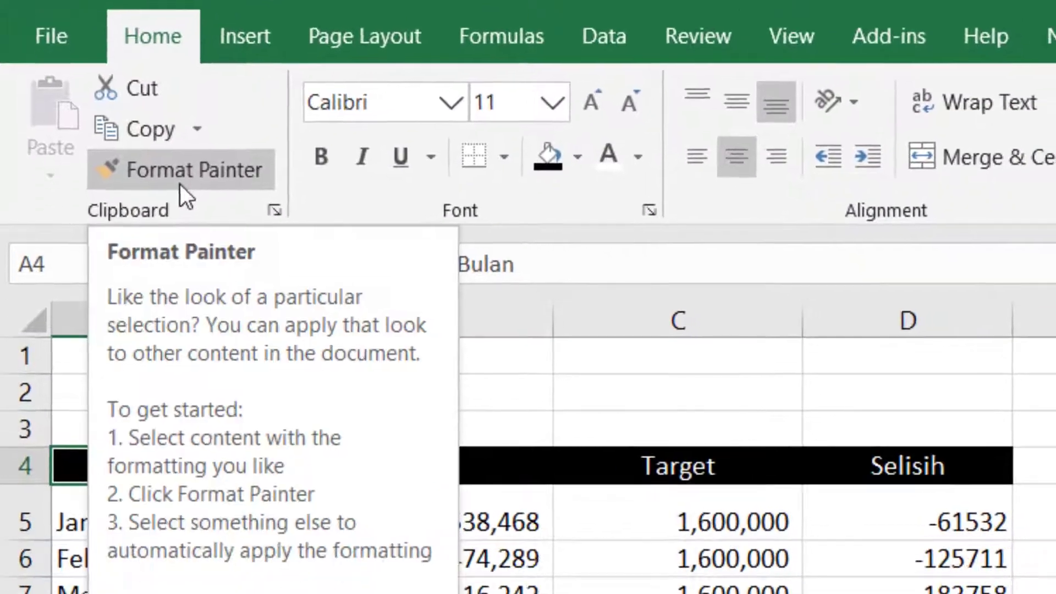
{"action": "mouse_move", "coordinate": [57, 186]}
{"action": "left_mouse_down"}
{"action": "mouse_move", "coordinate": [357, 168]}
{"action": "mouse_move", "coordinate": [695, 174]}
{"action": "left_mouse_up"}
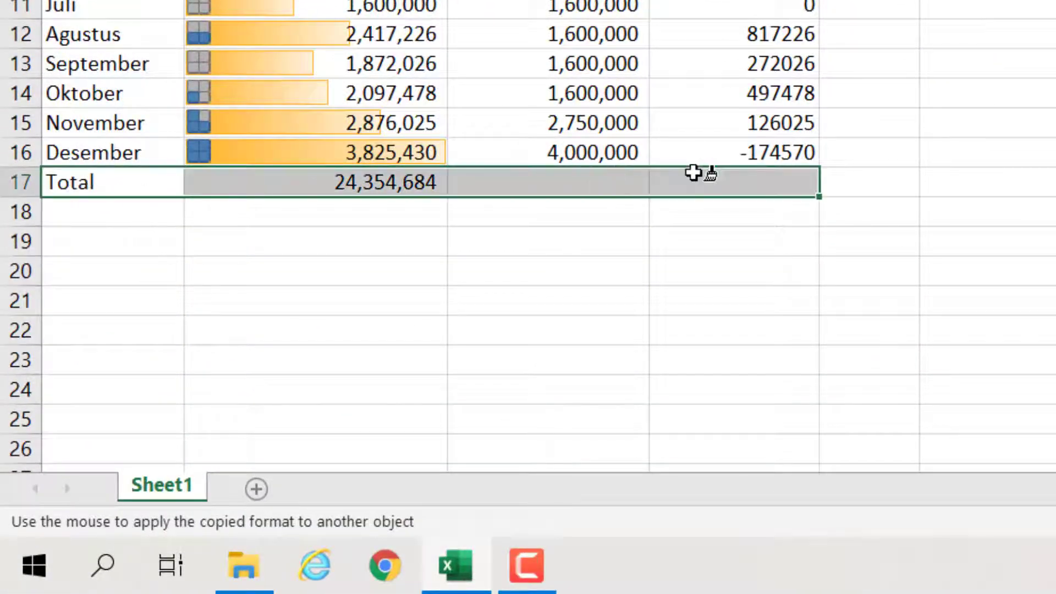
{"action": "key", "text": "Down"}
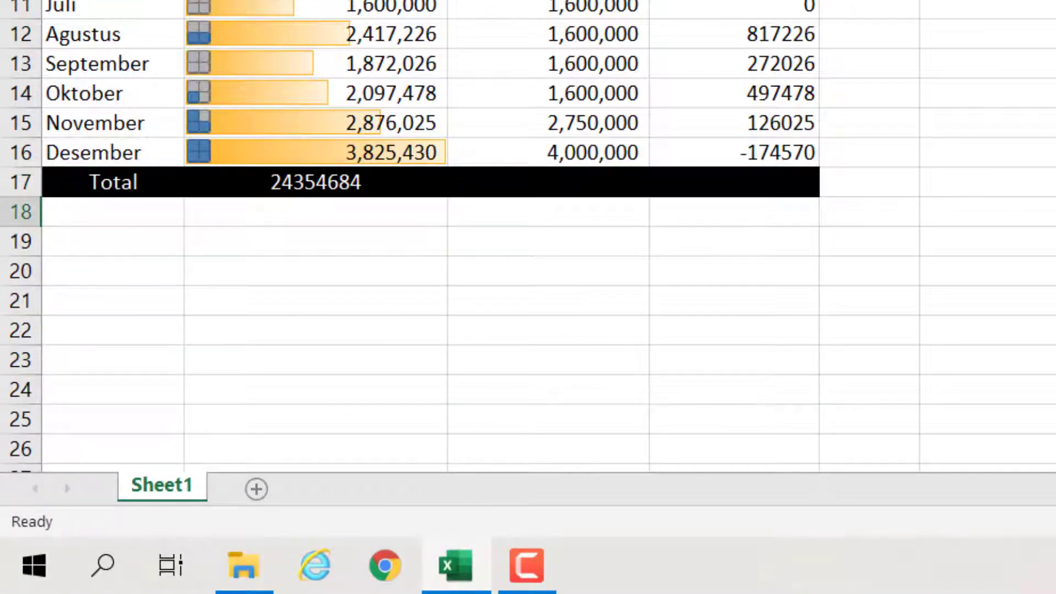
{"action": "left_click", "coordinate": [1026, 220]}
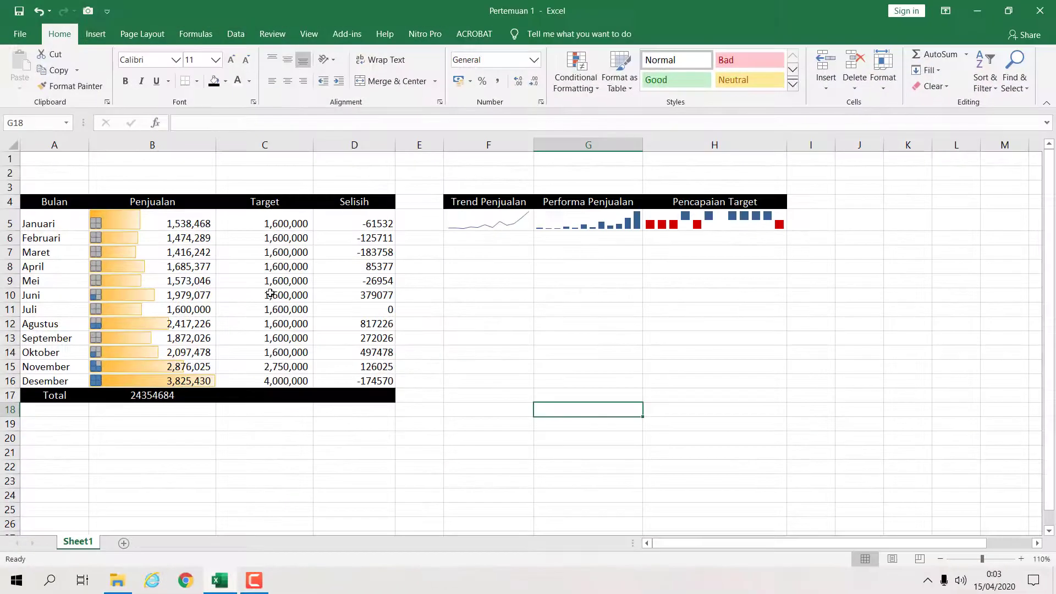
- Apply the comma number style to the total in B17
{"action": "left_click", "coordinate": [204, 394]}
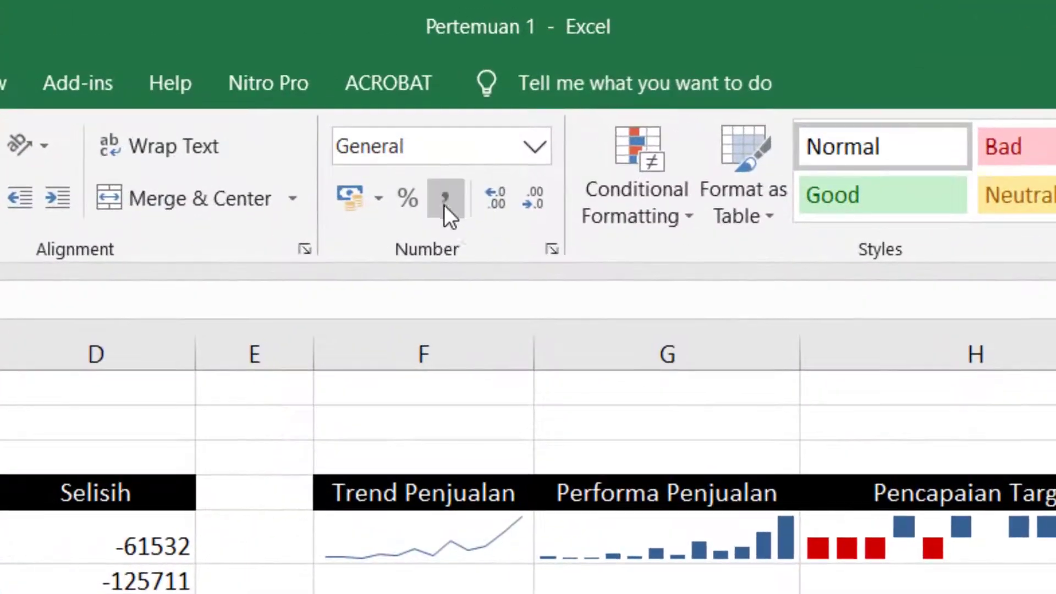
{"action": "left_click", "coordinate": [497, 81]}
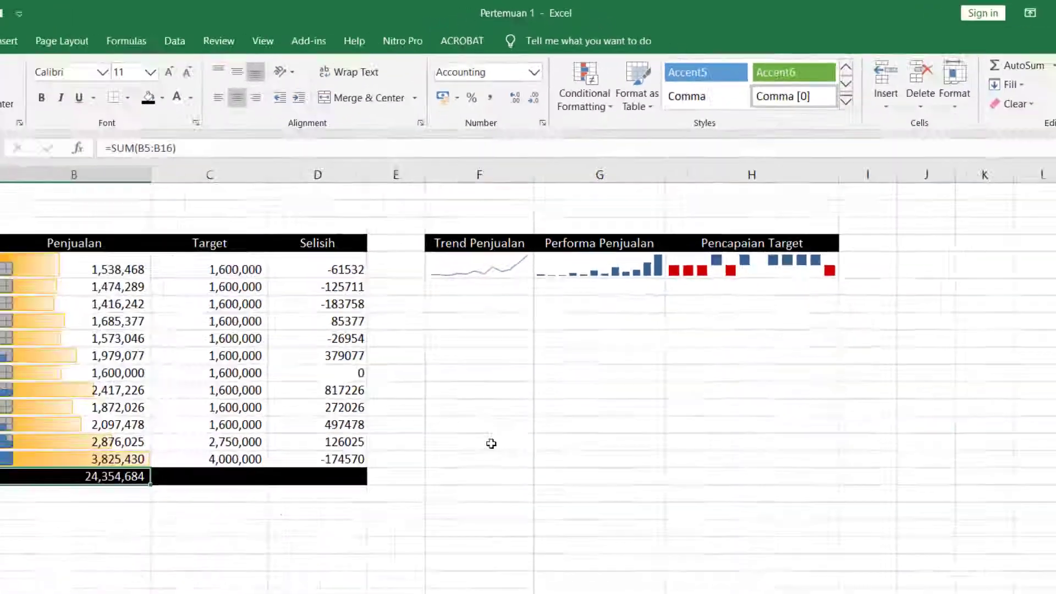
{"action": "left_click", "coordinate": [513, 498]}
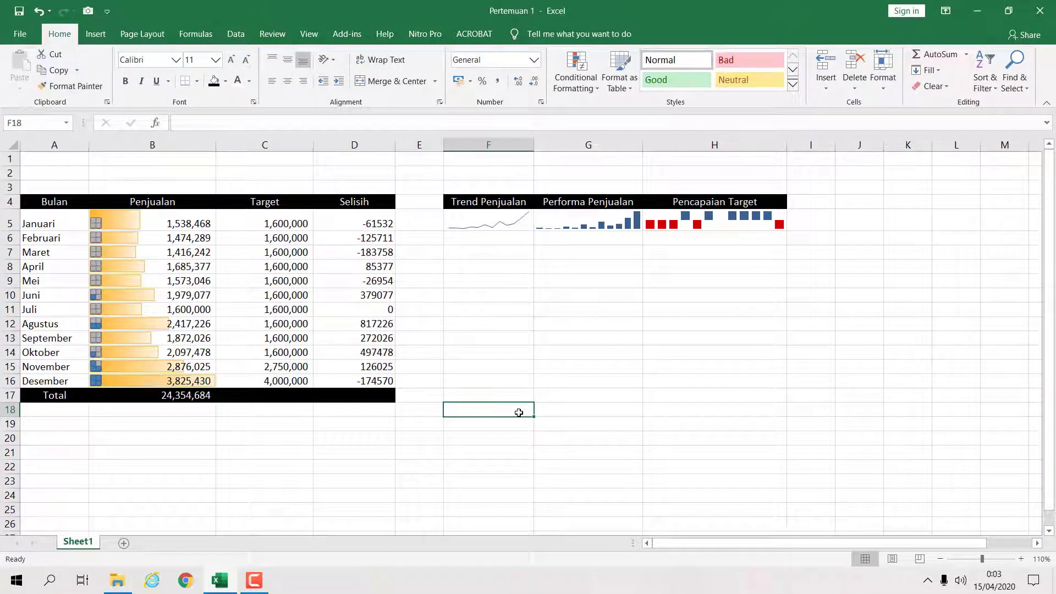
{"action": "left_click", "coordinate": [499, 450]}
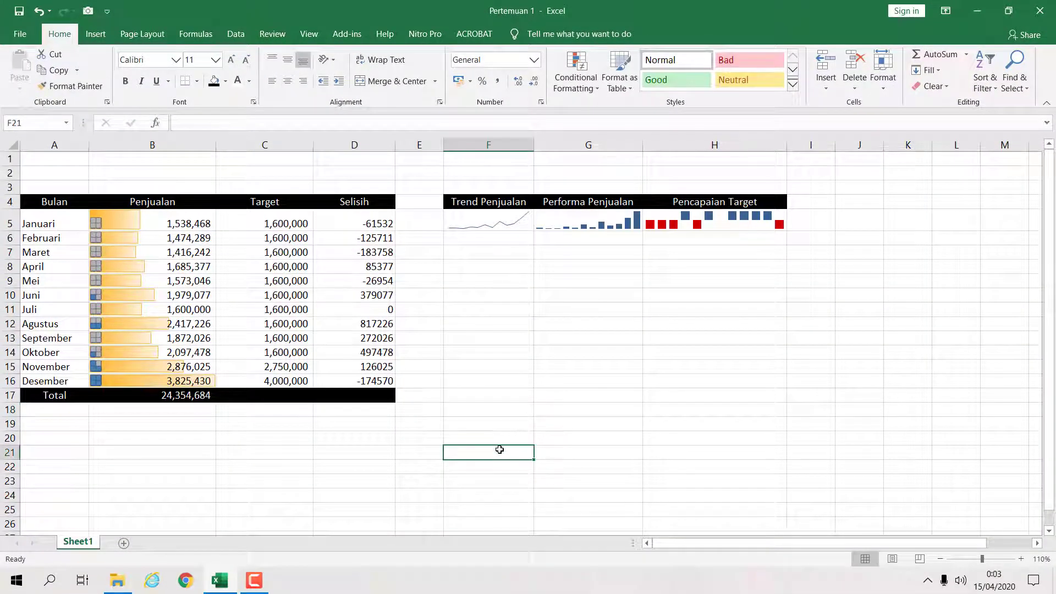
- Make the B17 total bold with font size 14
{"action": "left_click", "coordinate": [211, 391]}
{"action": "left_click", "coordinate": [125, 80]}
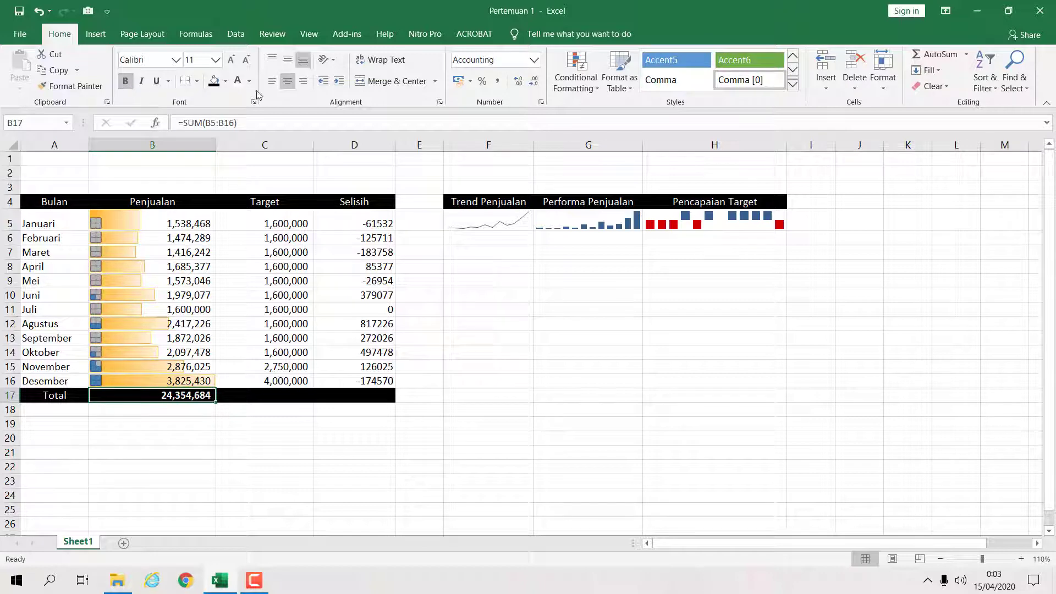
{"action": "left_click", "coordinate": [214, 59]}
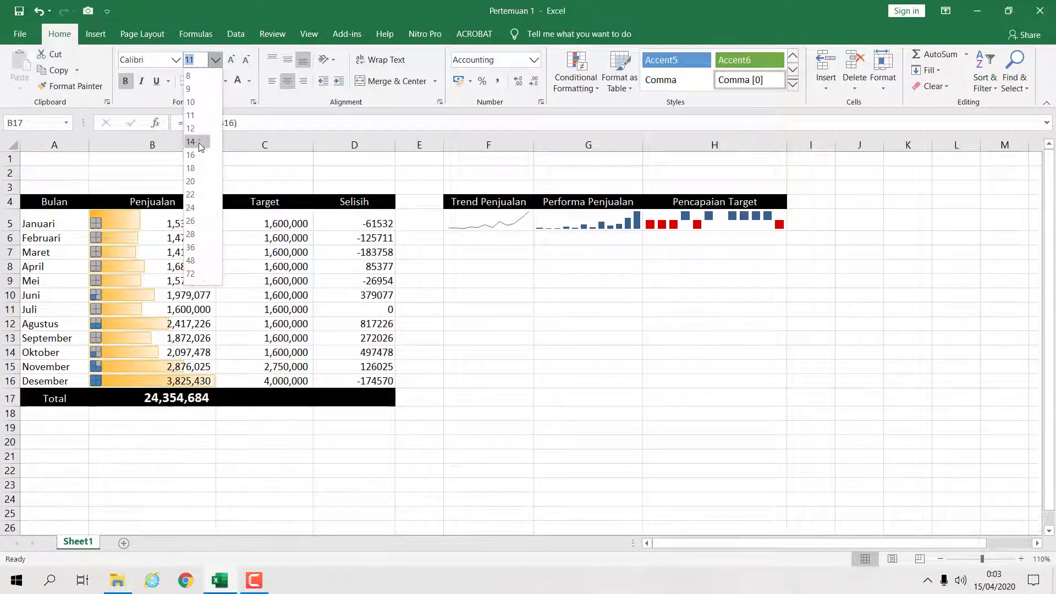
{"action": "left_click", "coordinate": [193, 129]}
{"action": "left_click", "coordinate": [629, 365]}
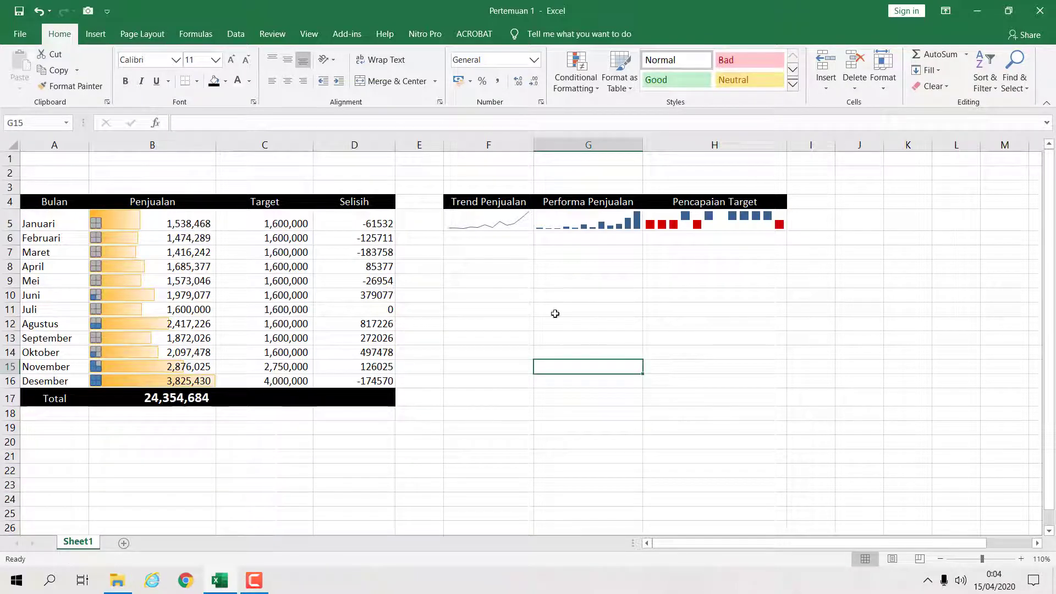
- Narrow column E between the table and the sparkline area
{"action": "left_click_drag", "start_coordinate": [441, 144], "coordinate": [420, 144]}
{"action": "left_click", "coordinate": [542, 306]}
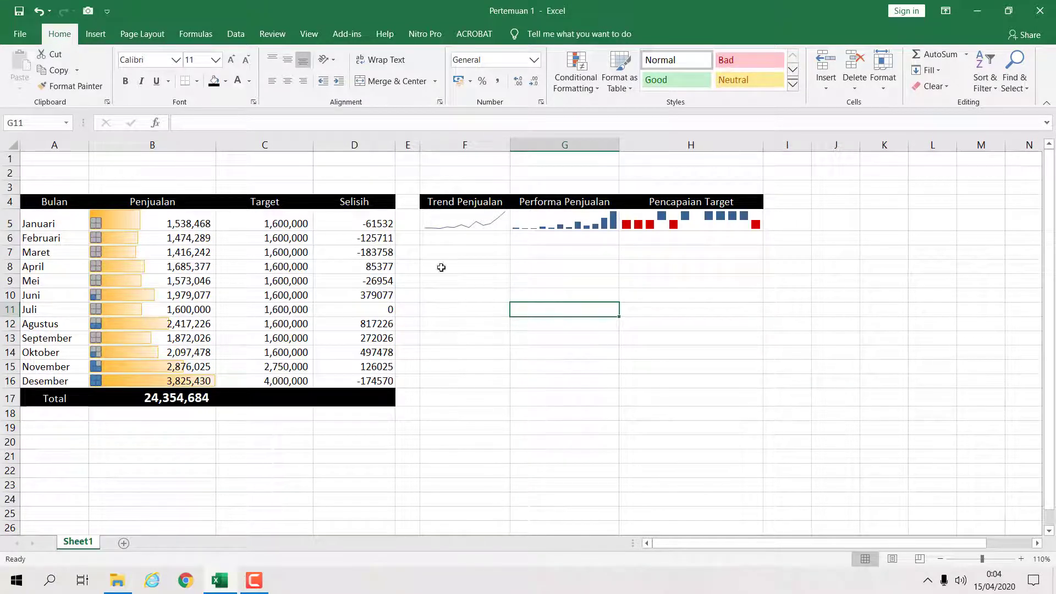
{"action": "left_click_drag", "start_coordinate": [419, 145], "coordinate": [415, 145]}
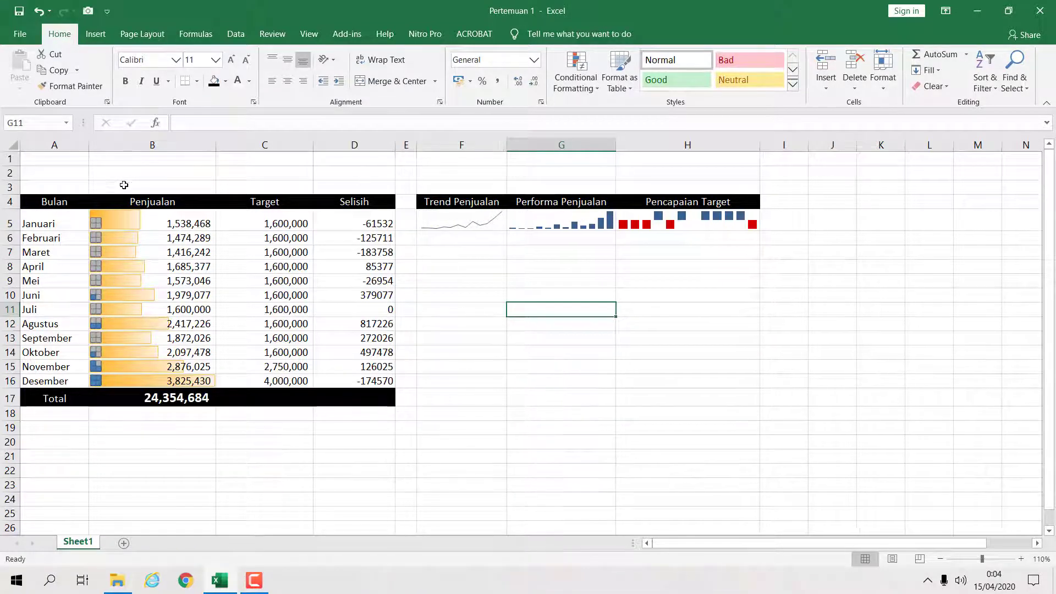
{"action": "left_click", "coordinate": [461, 310]}
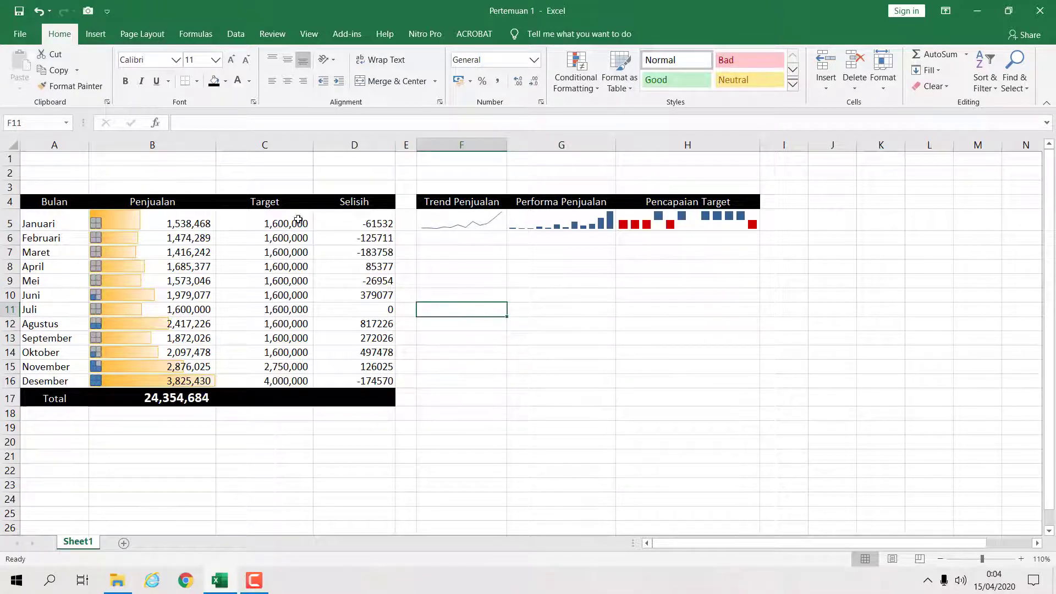
- Insert the picture Palace 1 from the Pictures folder into the worksheet
{"action": "left_click", "coordinate": [95, 34]}
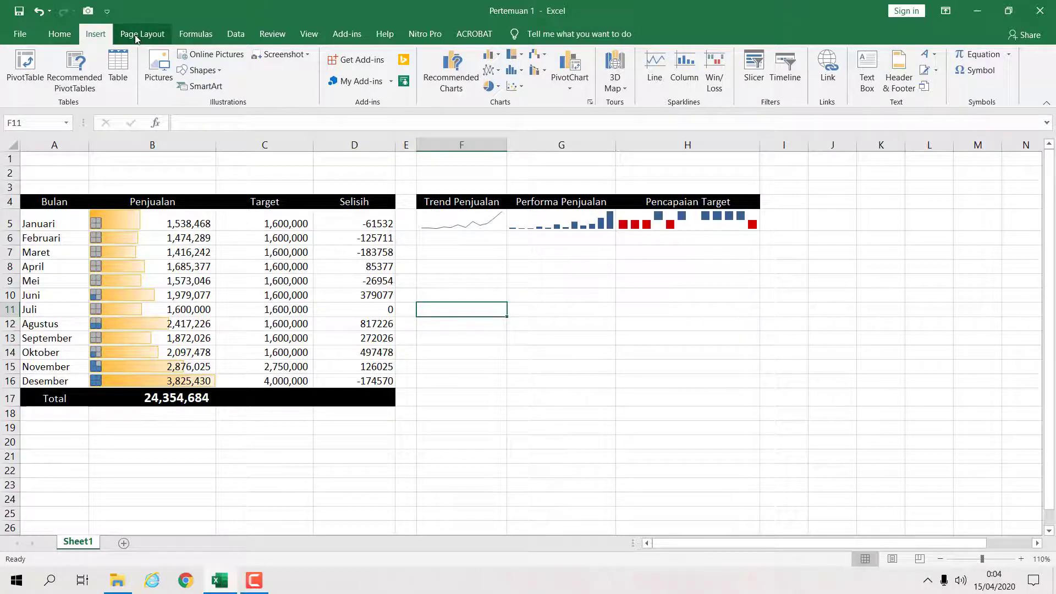
{"action": "left_click", "coordinate": [156, 67]}
{"action": "left_click", "coordinate": [468, 113]}
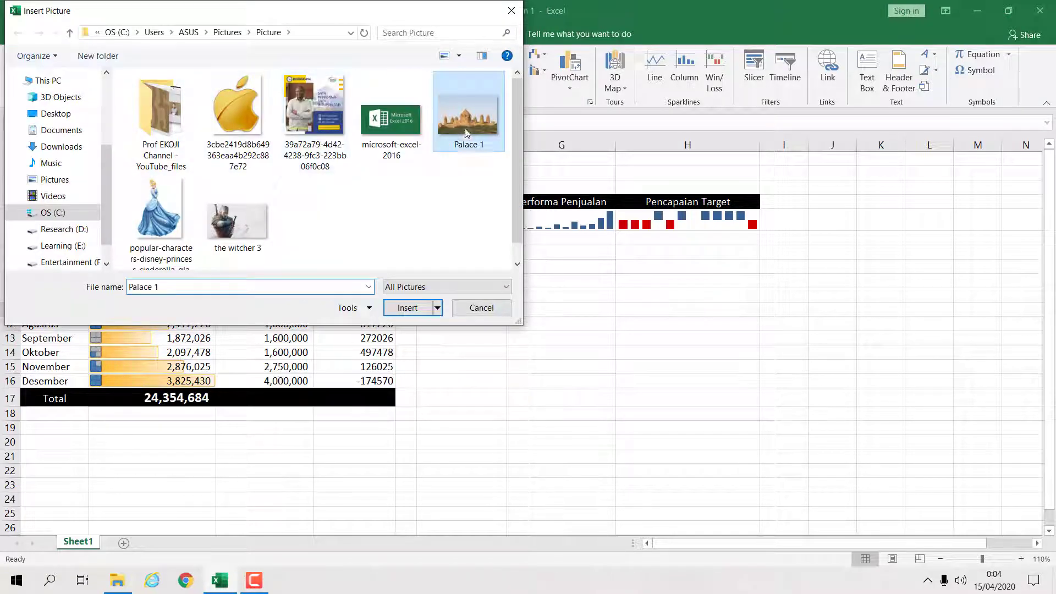
{"action": "left_click", "coordinate": [428, 304]}
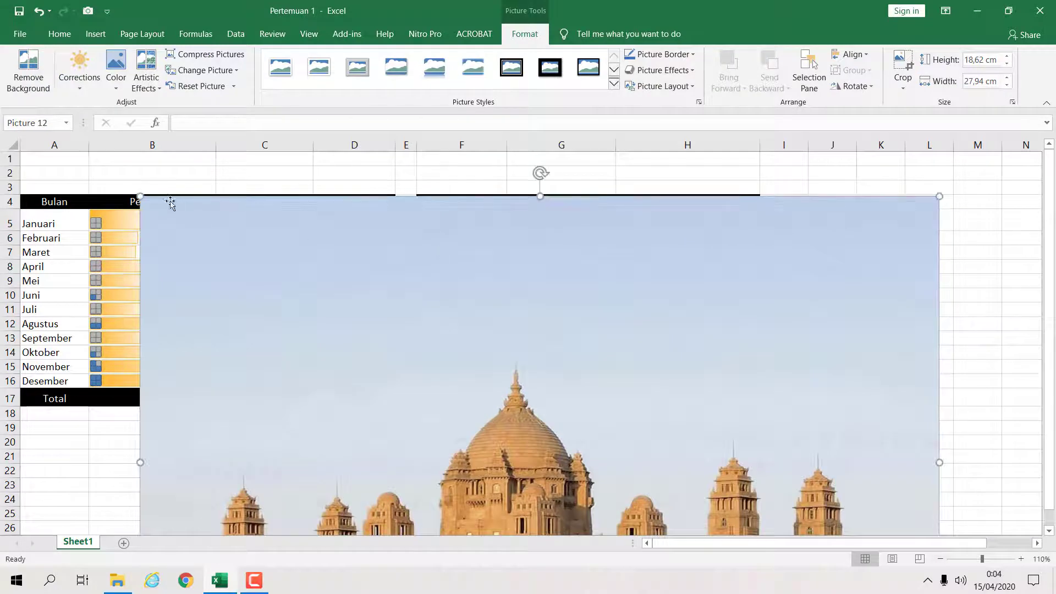
- Resize the picture to about 8.36 cm by 12.55 cm and place it below the sparklines
{"action": "left_click_drag", "start_coordinate": [140, 196], "coordinate": [495, 432]}
{"action": "left_click_drag", "start_coordinate": [744, 461], "coordinate": [544, 200]}
{"action": "left_click_drag", "start_coordinate": [297, 173], "coordinate": [382, 241]}
{"action": "left_click_drag", "start_coordinate": [496, 296], "coordinate": [530, 319]}
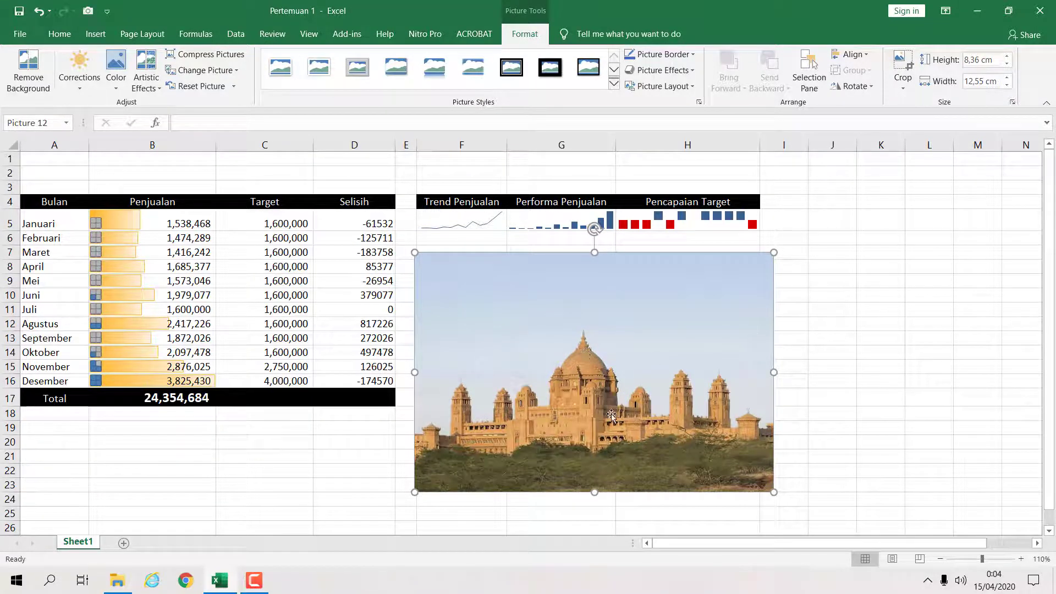
- Remove the picture's background, widening the kept area slightly, and keep the changes
{"action": "left_click", "coordinate": [880, 323]}
{"action": "left_click", "coordinate": [638, 347]}
{"action": "left_click", "coordinate": [34, 80]}
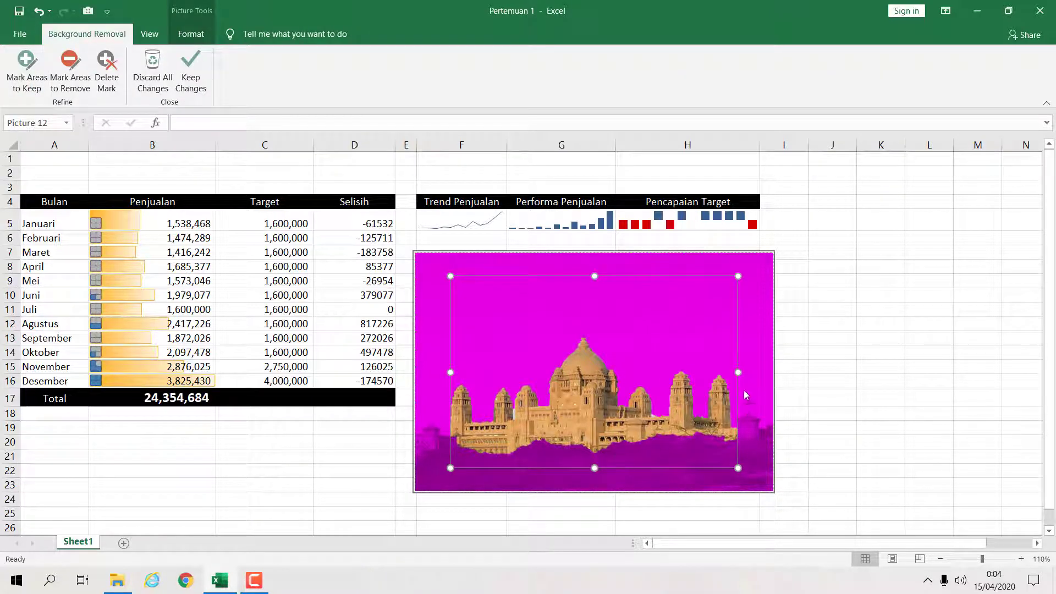
{"action": "left_click_drag", "start_coordinate": [738, 373], "coordinate": [742, 372]}
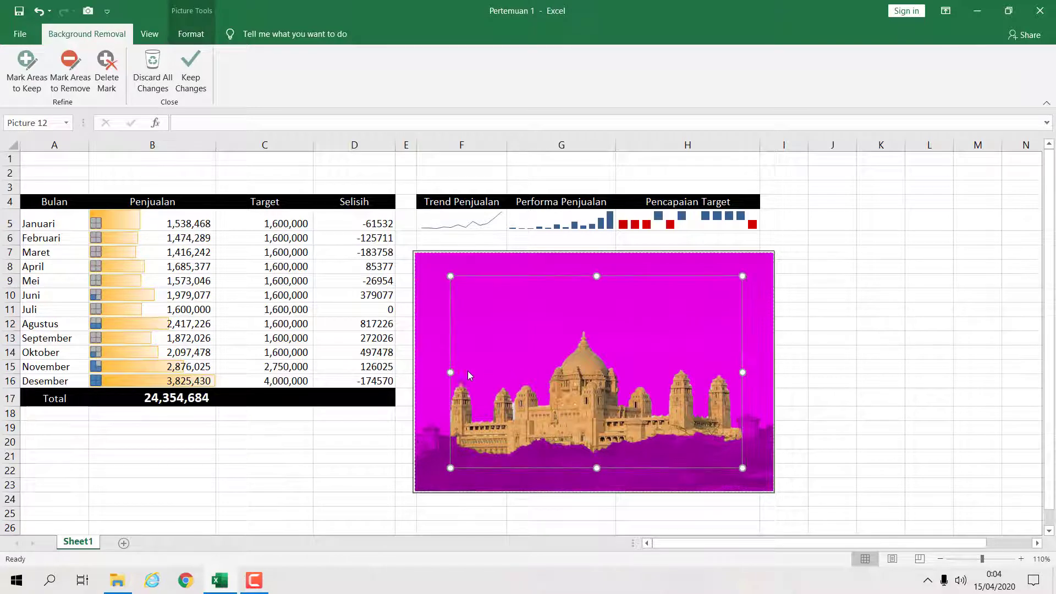
{"action": "left_click_drag", "start_coordinate": [451, 372], "coordinate": [444, 371]}
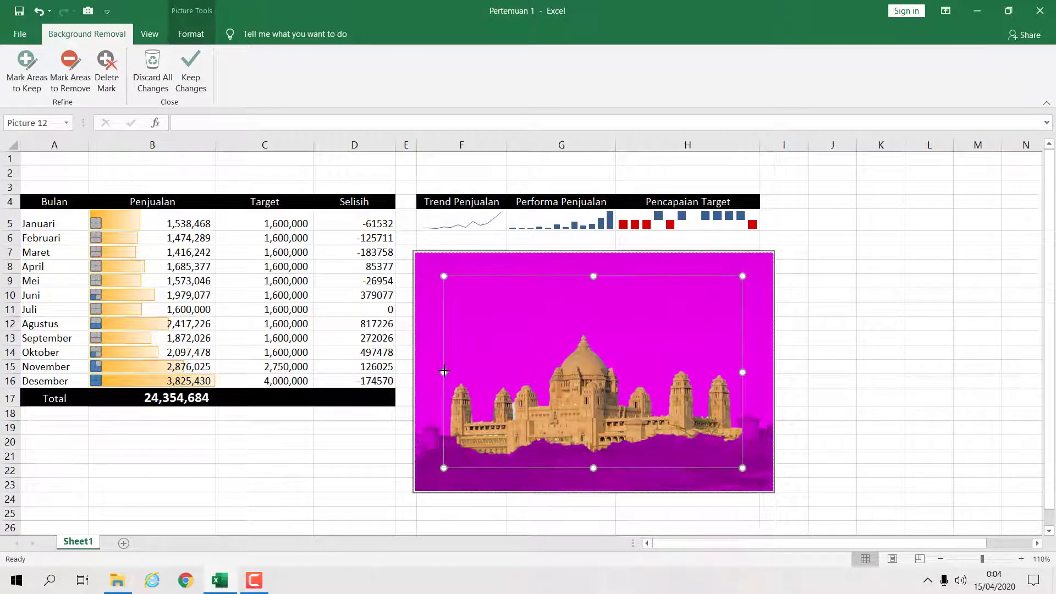
{"action": "left_click", "coordinate": [190, 72]}
{"action": "left_click", "coordinate": [816, 353]}
{"action": "left_click", "coordinate": [599, 418]}
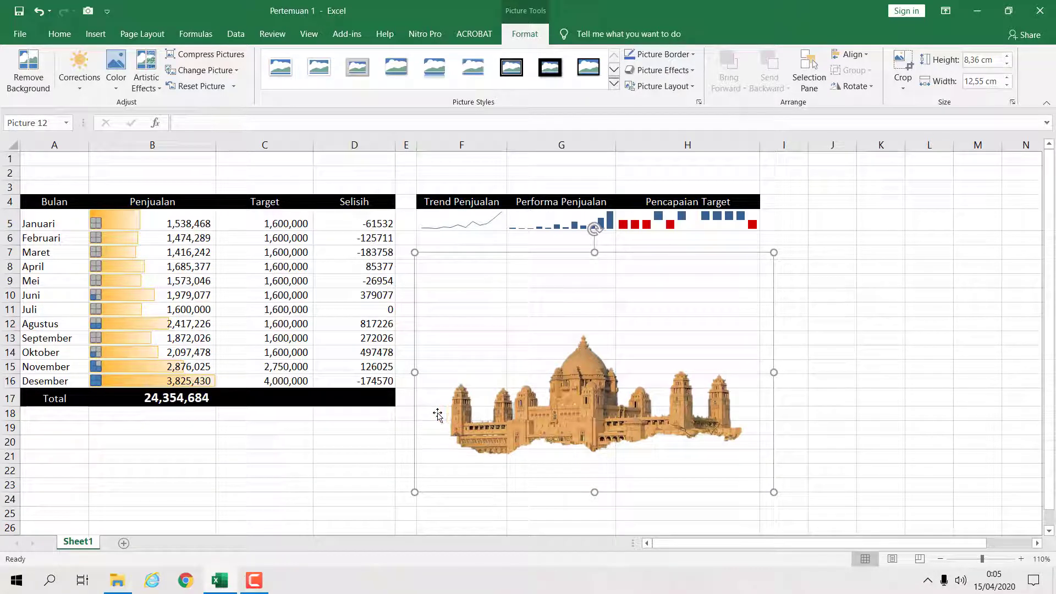
- Move the picture over the table and back beside it
{"action": "left_click_drag", "start_coordinate": [671, 427], "coordinate": [77, 267]}
{"action": "mouse_move", "coordinate": [98, 314]}
{"action": "left_mouse_down"}
{"action": "mouse_move", "coordinate": [90, 179]}
{"action": "mouse_move", "coordinate": [96, 324]}
{"action": "left_mouse_up"}
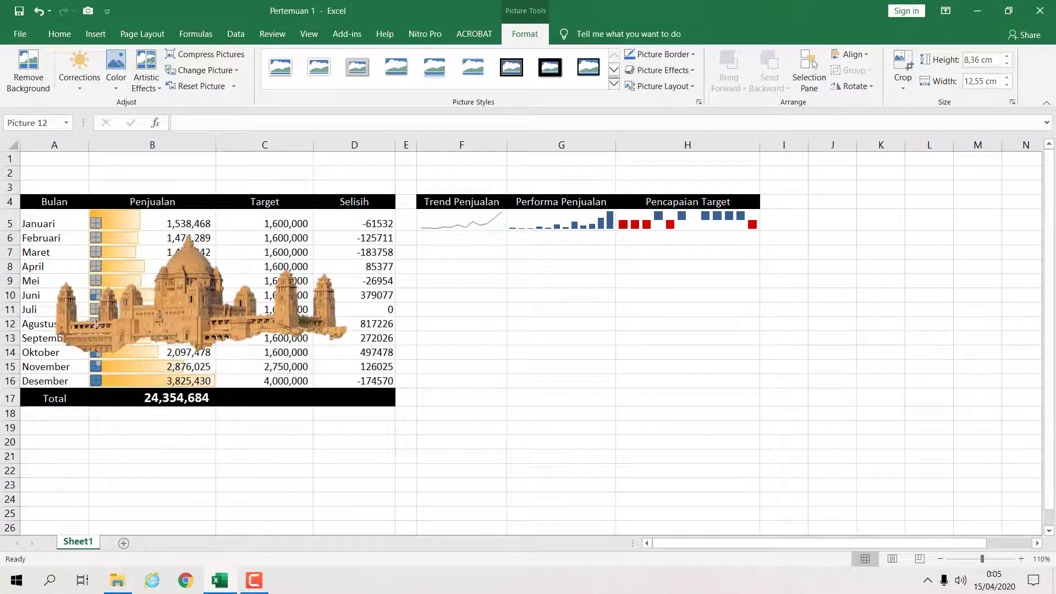
{"action": "left_click_drag", "start_coordinate": [163, 251], "coordinate": [592, 361]}
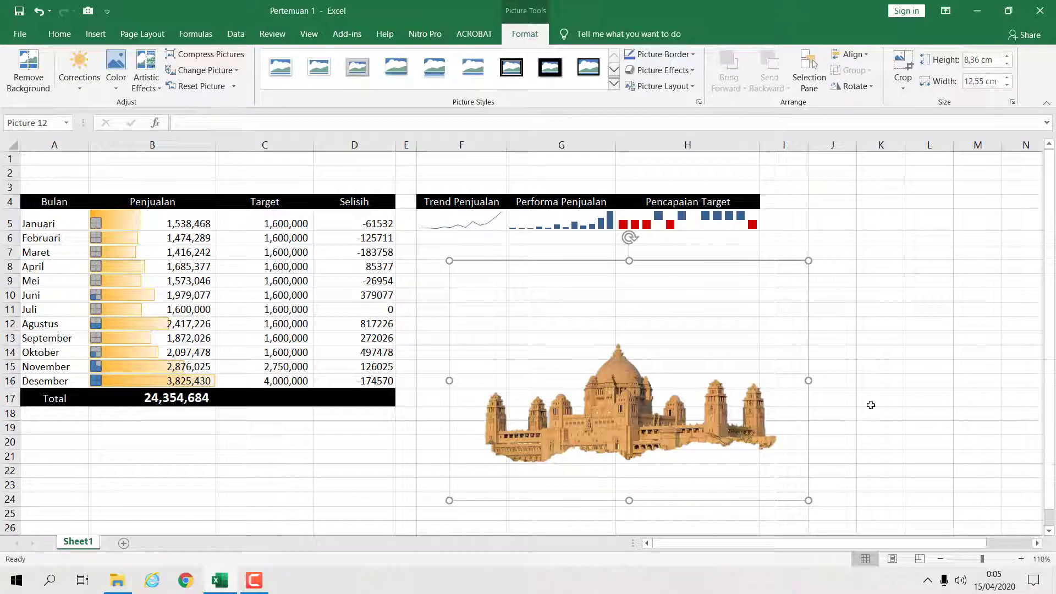
- Crop the picture to its central dome, about 3.87 cm high by 5.04 cm wide
{"action": "left_click", "coordinate": [910, 393]}
{"action": "left_click", "coordinate": [632, 412]}
{"action": "double_click", "coordinate": [633, 413]}
{"action": "left_click", "coordinate": [872, 388]}
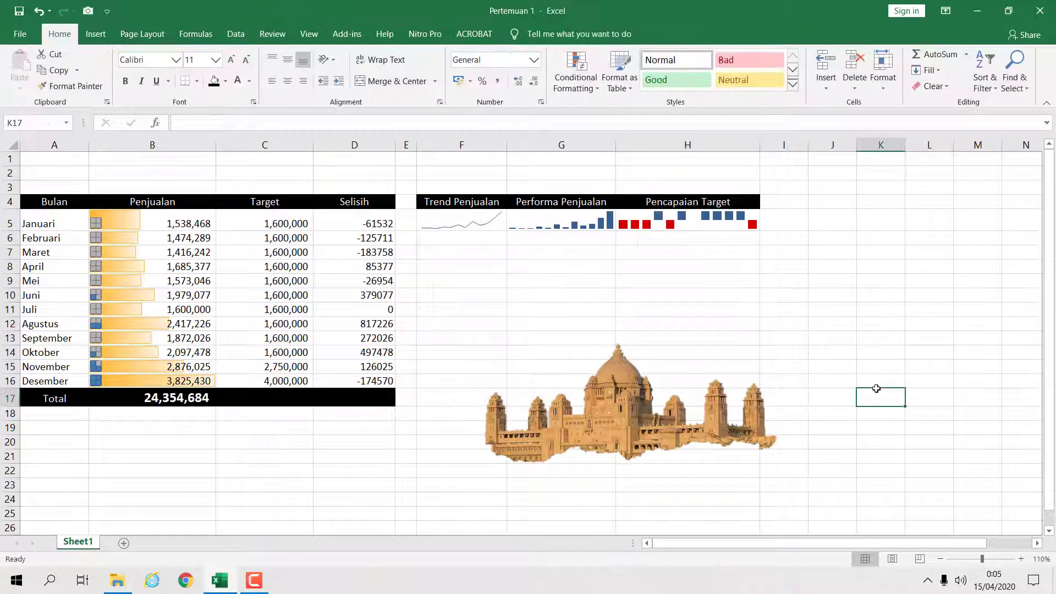
{"action": "double_click", "coordinate": [632, 411]}
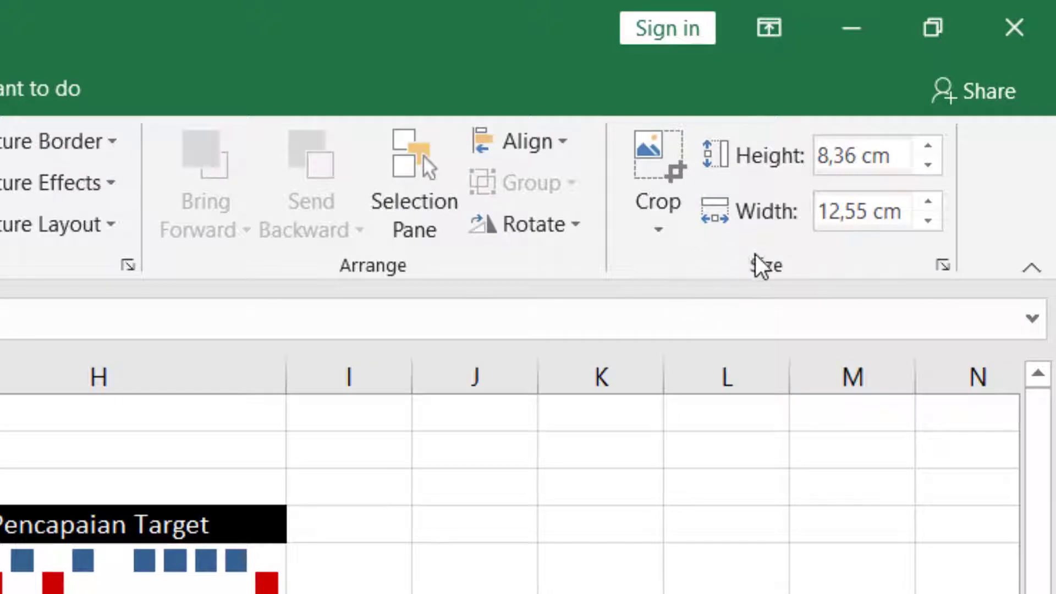
{"action": "left_click", "coordinate": [655, 184]}
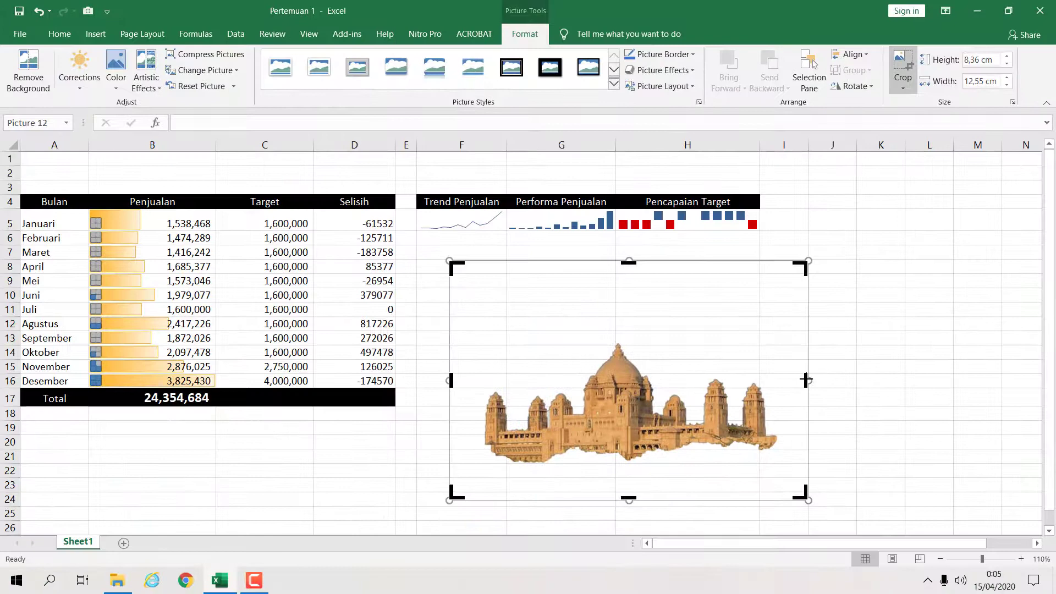
{"action": "left_click_drag", "start_coordinate": [806, 379], "coordinate": [690, 394]}
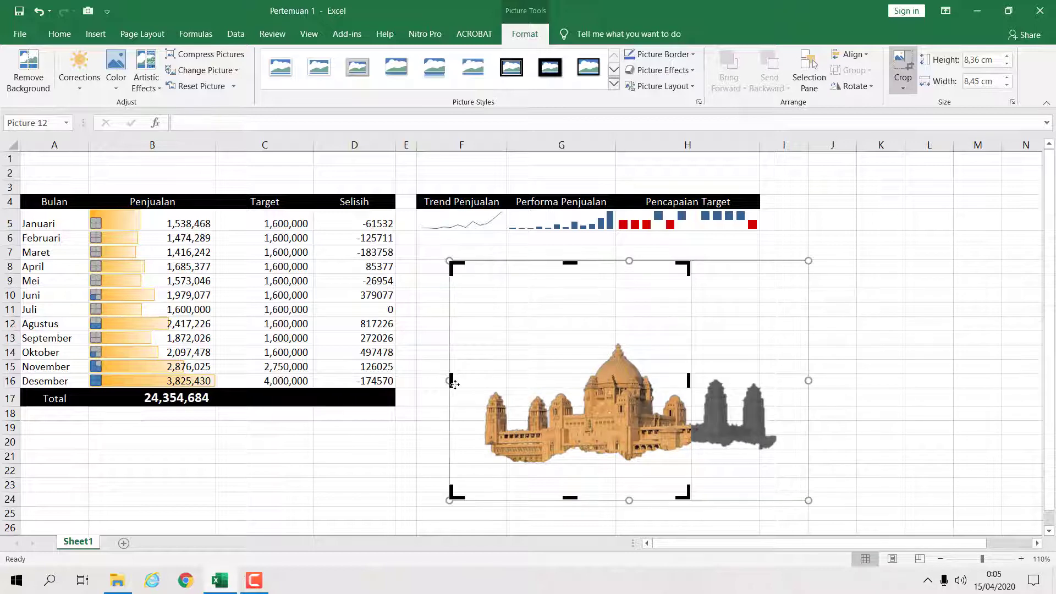
{"action": "left_click_drag", "start_coordinate": [450, 381], "coordinate": [547, 381]}
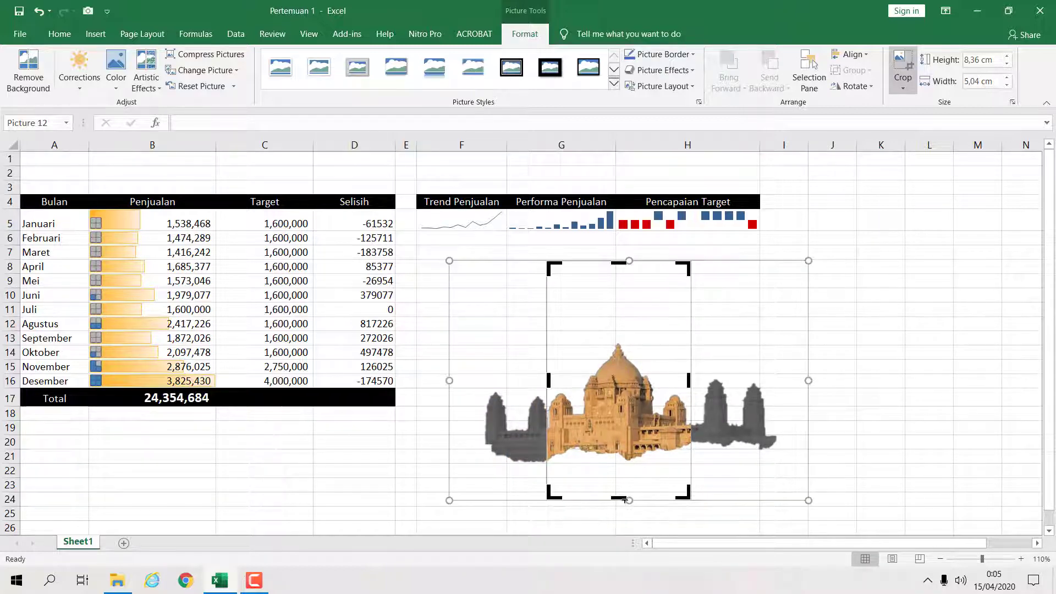
{"action": "left_click_drag", "start_coordinate": [622, 497], "coordinate": [628, 445]}
{"action": "left_click_drag", "start_coordinate": [617, 261], "coordinate": [614, 334]}
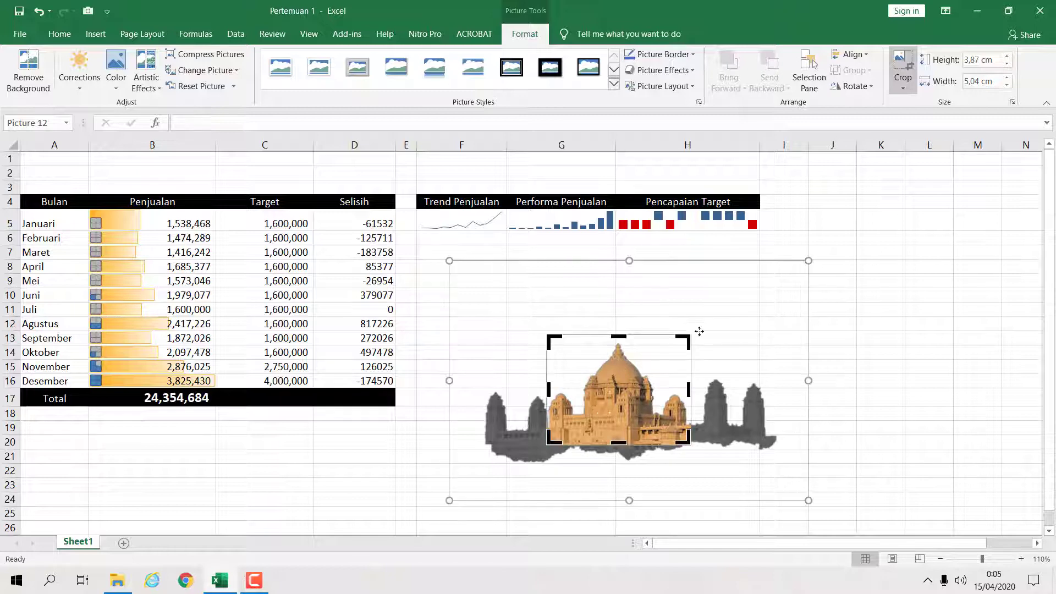
{"action": "left_click", "coordinate": [926, 381]}
- Move the cropped picture and shrink it to about 1.83 cm by 2.38 cm
{"action": "left_click_drag", "start_coordinate": [612, 407], "coordinate": [518, 318]}
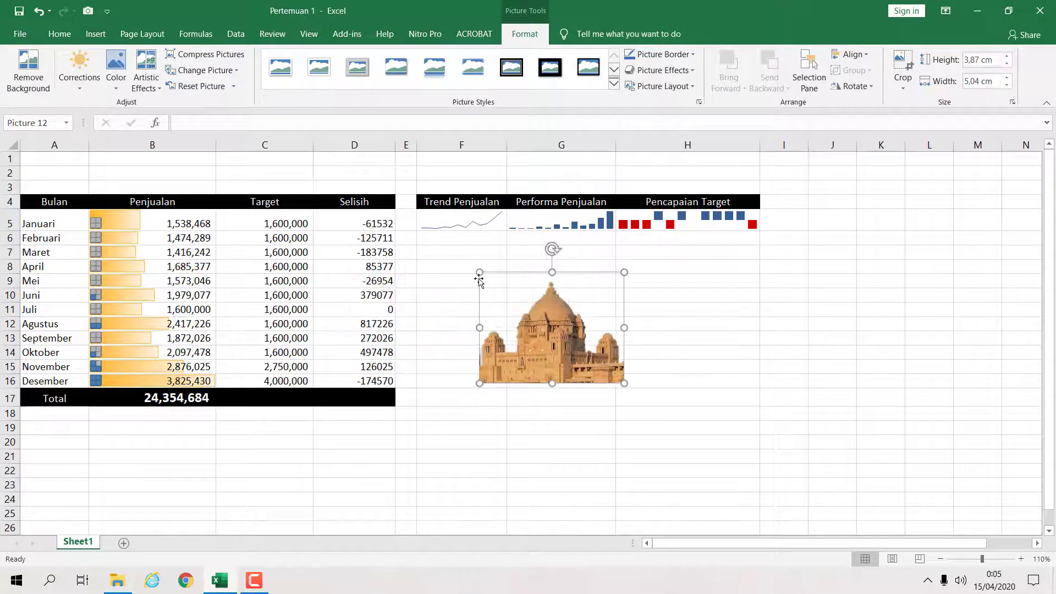
{"action": "left_click", "coordinate": [656, 335]}
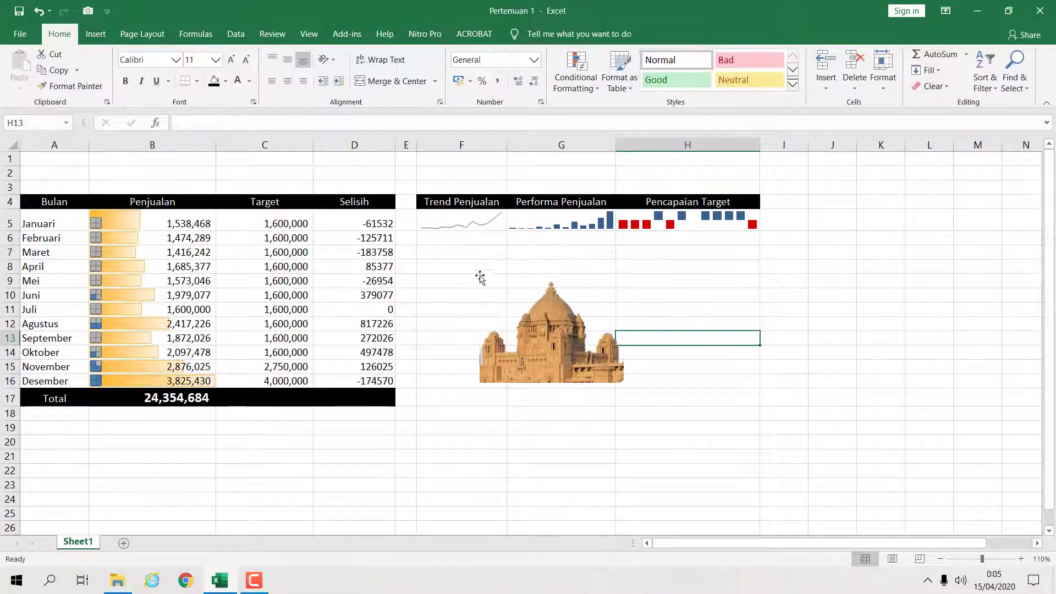
{"action": "left_click", "coordinate": [536, 322]}
{"action": "left_click_drag", "start_coordinate": [480, 273], "coordinate": [556, 331]}
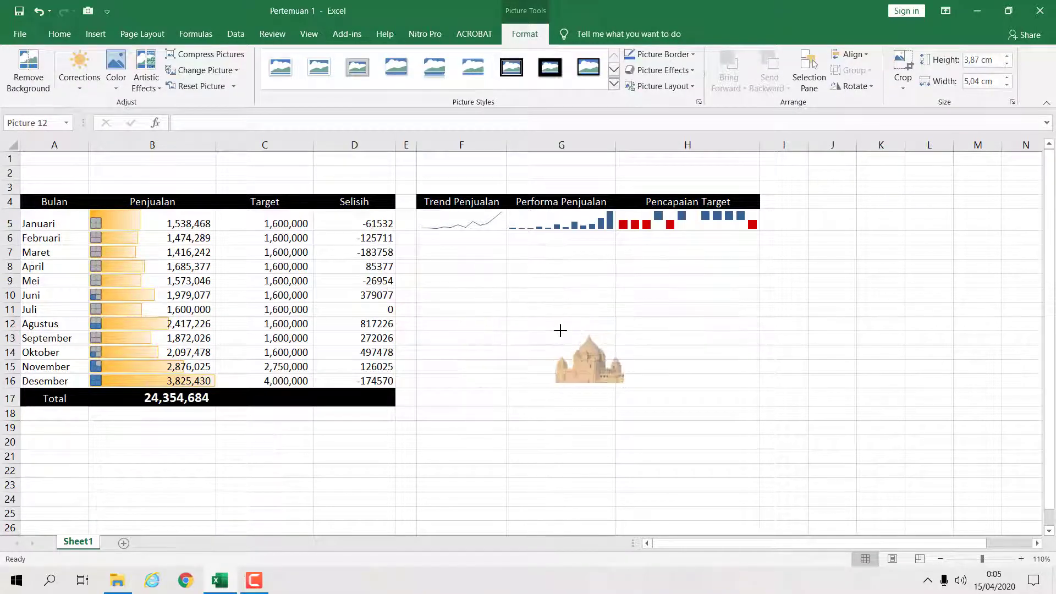
{"action": "left_click_drag", "start_coordinate": [624, 371], "coordinate": [660, 386]}
- Insert a blank row above row 3
{"action": "right_click", "coordinate": [18, 189]}
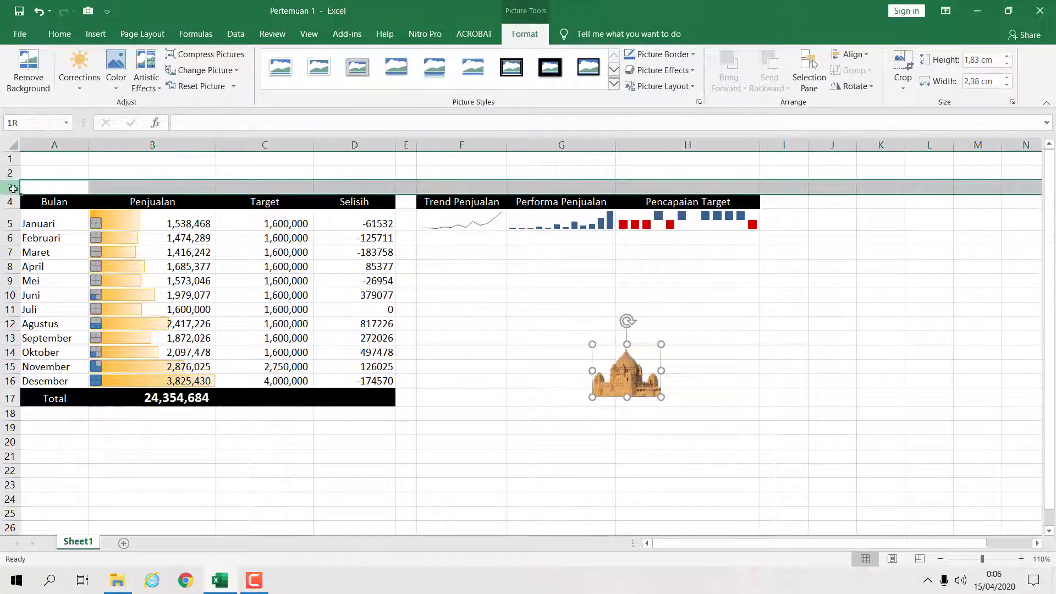
{"action": "left_click", "coordinate": [64, 279]}
- Move the picture below the sparklines and enlarge it to about 6.45 cm by 8.41 cm
{"action": "left_click_drag", "start_coordinate": [622, 380], "coordinate": [469, 315]}
{"action": "left_click", "coordinate": [575, 303]}
{"action": "left_click_drag", "start_coordinate": [523, 348], "coordinate": [687, 450]}
{"action": "left_click", "coordinate": [784, 411]}
{"action": "left_click", "coordinate": [543, 400]}
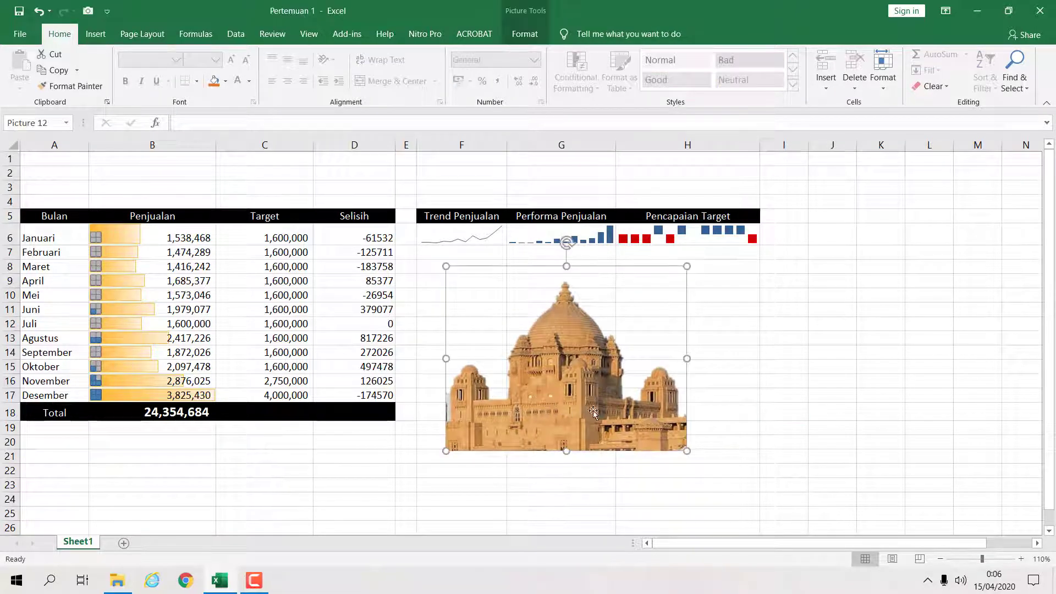
- Recolor the picture as a black-and-white silhouette, keeping the artistic effect at None
{"action": "left_click", "coordinate": [722, 356]}
{"action": "left_click", "coordinate": [562, 397]}
{"action": "left_click", "coordinate": [524, 33]}
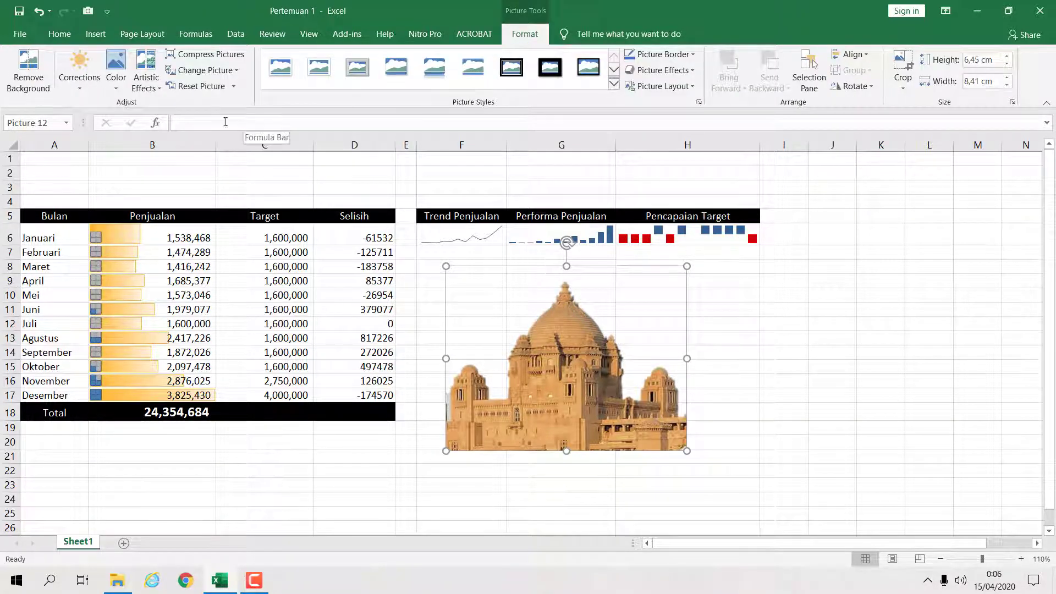
{"action": "left_click", "coordinate": [80, 93]}
{"action": "left_click", "coordinate": [80, 95]}
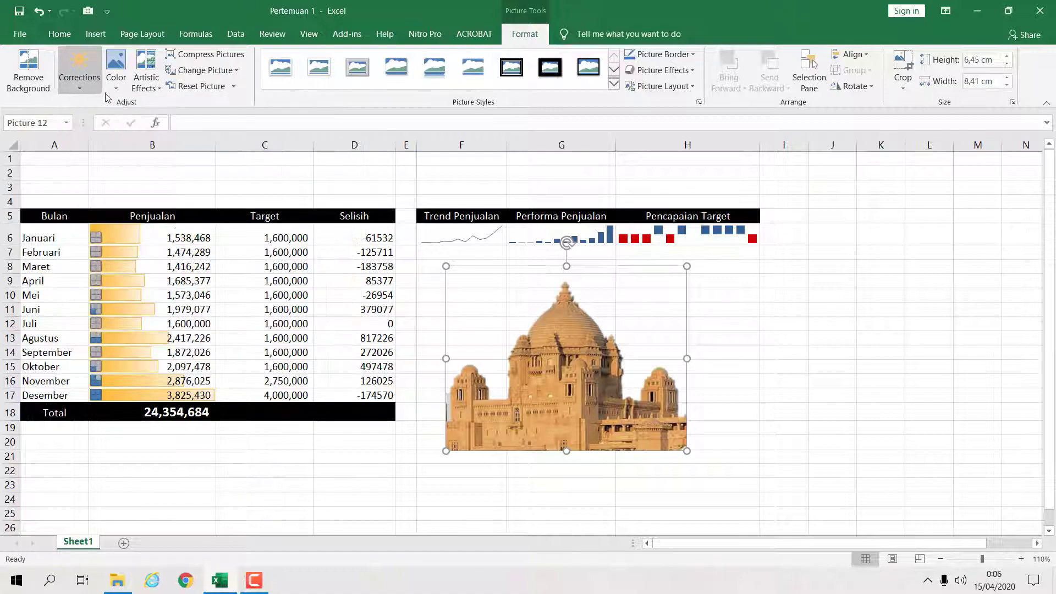
{"action": "left_click", "coordinate": [116, 77]}
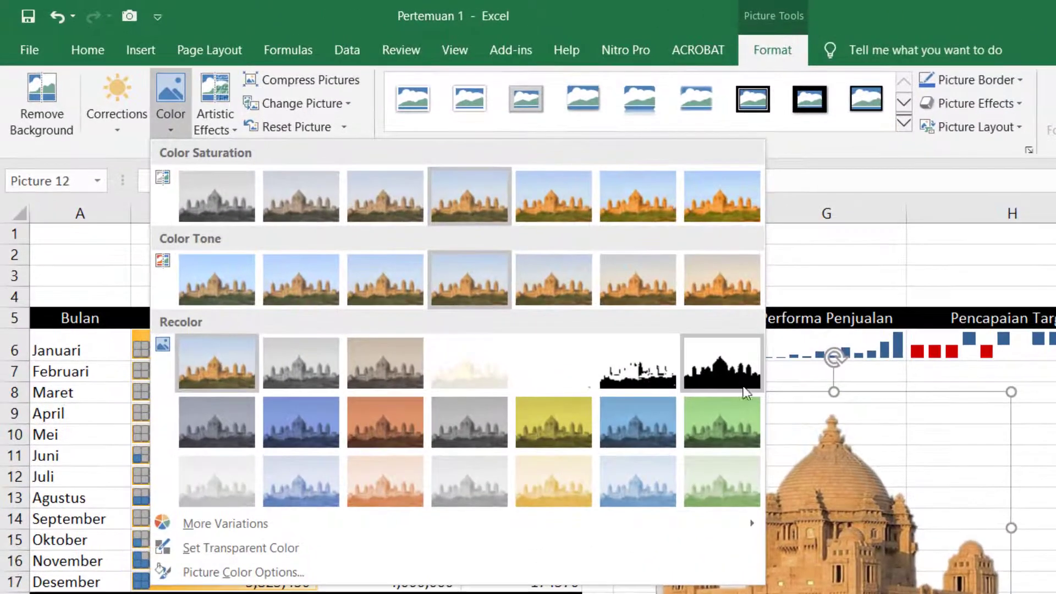
{"action": "left_click", "coordinate": [660, 332]}
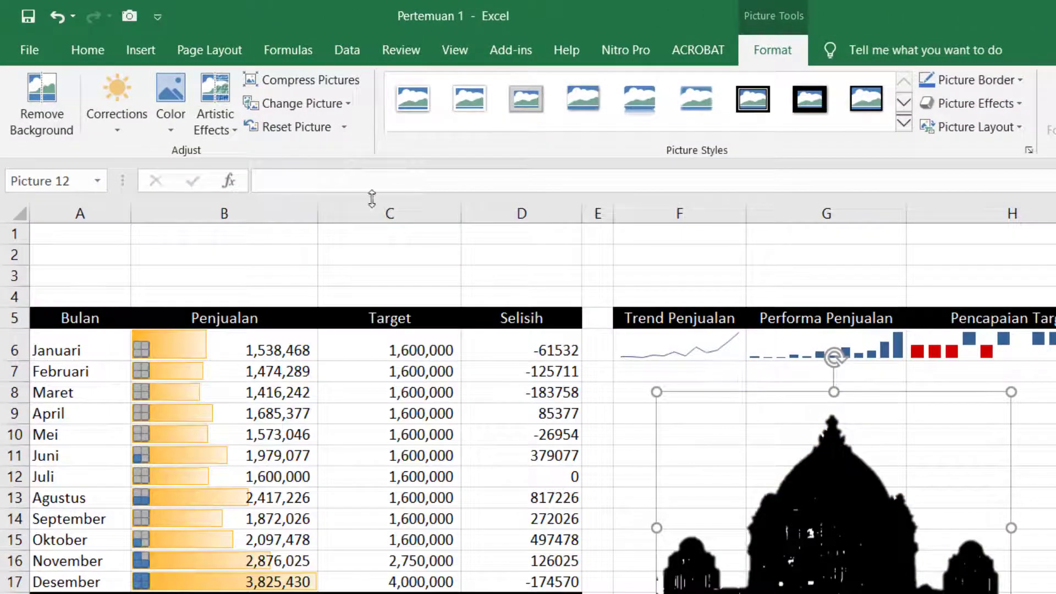
{"action": "left_click", "coordinate": [231, 129]}
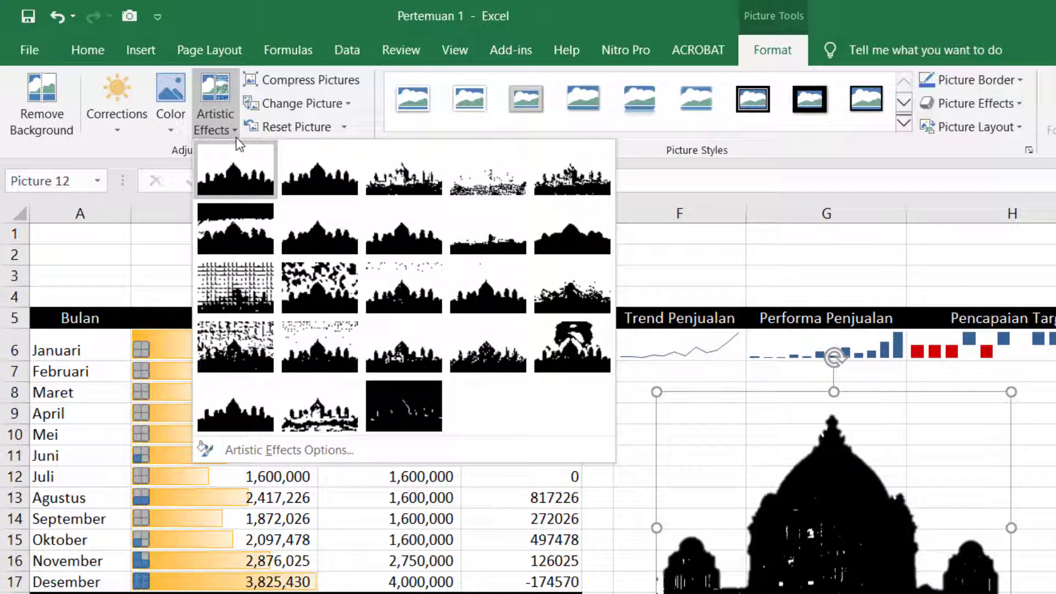
{"action": "left_click", "coordinate": [266, 180]}
{"action": "left_click", "coordinate": [214, 118]}
{"action": "left_click", "coordinate": [420, 231]}
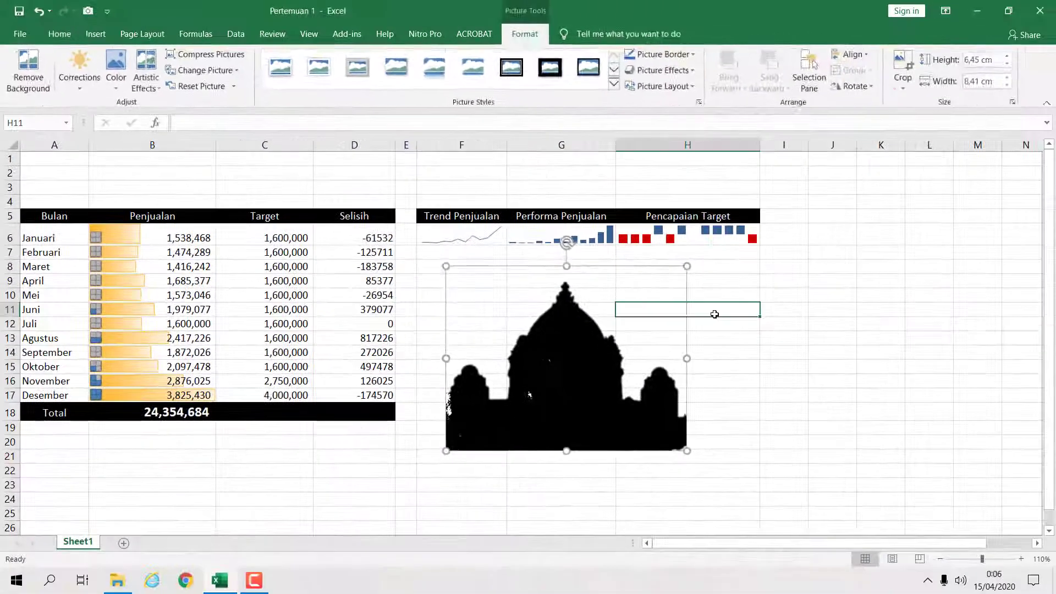
- Shrink the silhouette picture and move it above the table into cells A2:A4
{"action": "left_click", "coordinate": [1042, 459]}
{"action": "left_click", "coordinate": [834, 489]}
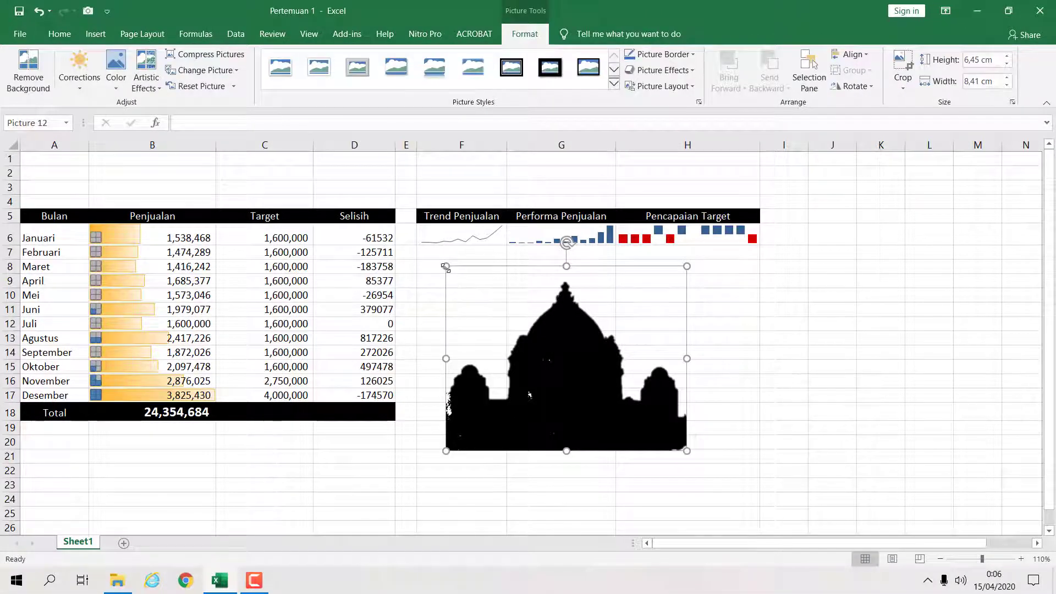
{"action": "left_click_drag", "start_coordinate": [445, 267], "coordinate": [606, 400]}
{"action": "left_click_drag", "start_coordinate": [655, 430], "coordinate": [620, 385]}
{"action": "left_click_drag", "start_coordinate": [568, 345], "coordinate": [86, 200]}
{"action": "left_click", "coordinate": [542, 296]}
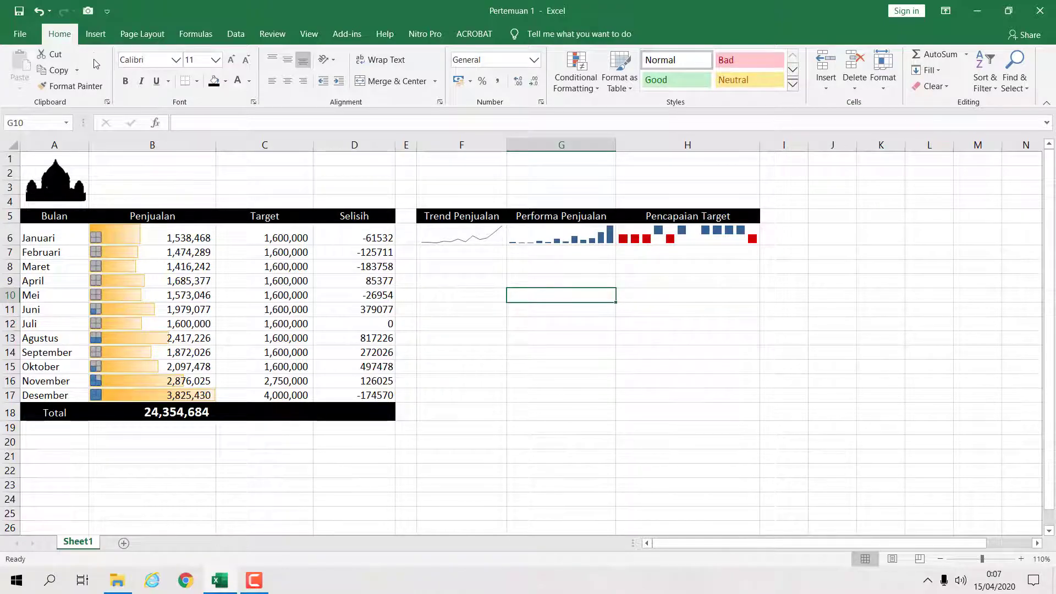
- Insert a text box below the sparklines containing DATA PENJUALAN
{"action": "left_click", "coordinate": [96, 35]}
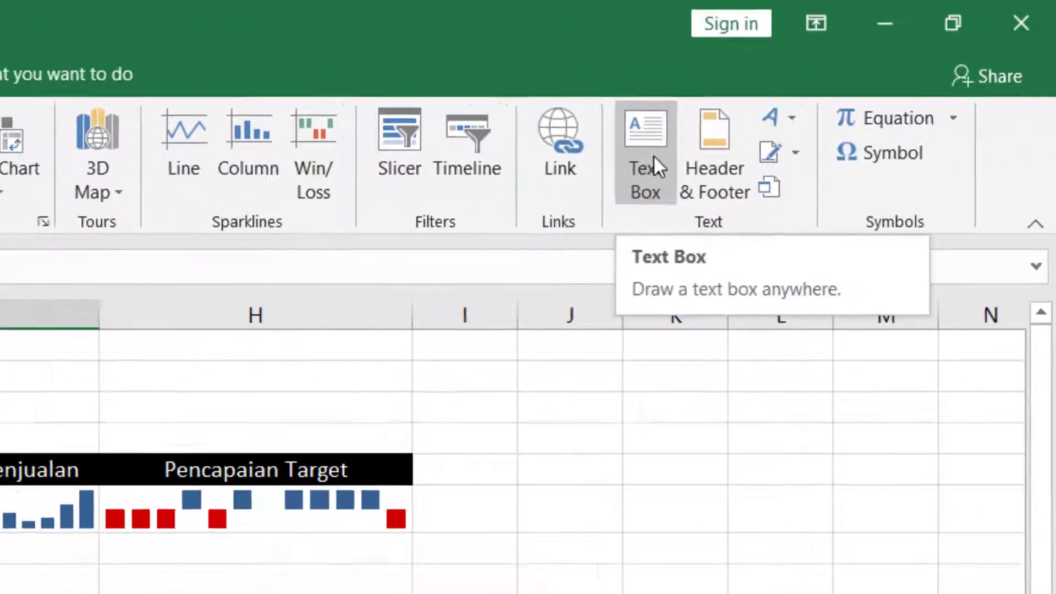
{"action": "left_click", "coordinate": [627, 167]}
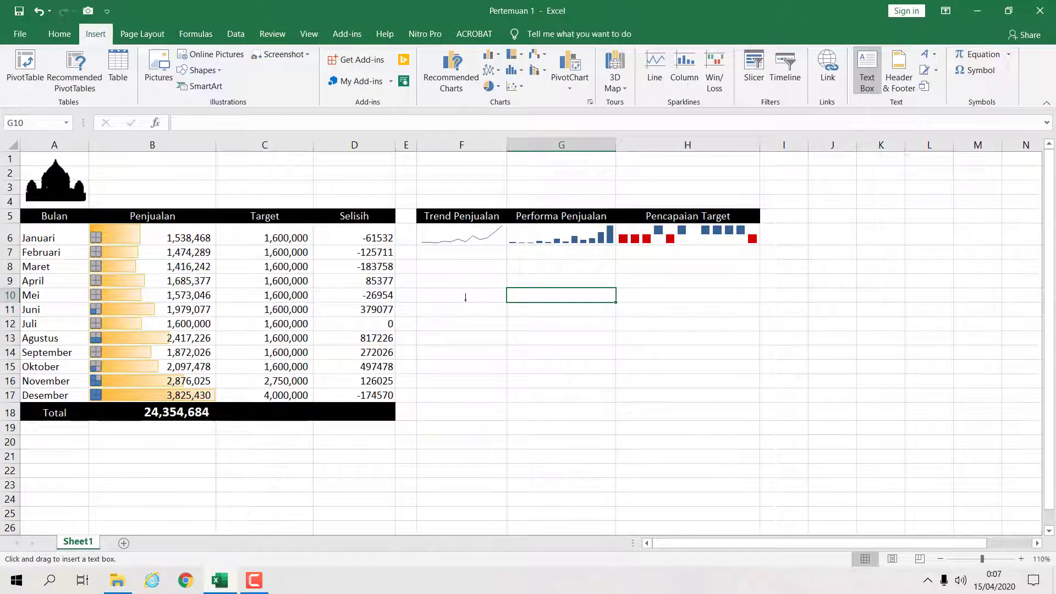
{"action": "left_click", "coordinate": [454, 288]}
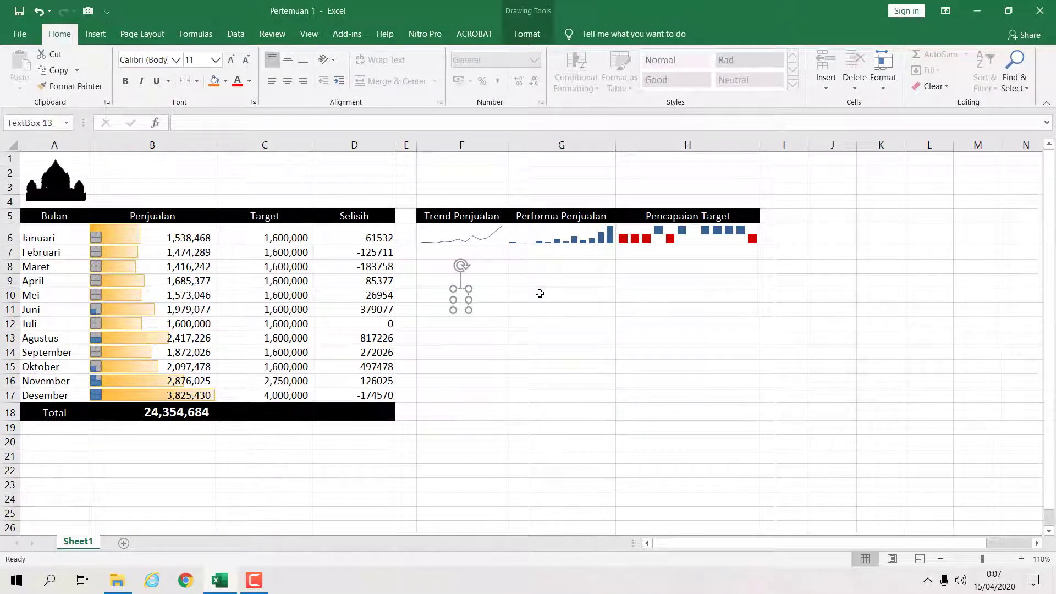
{"action": "type", "text": "DATA PENJU"}
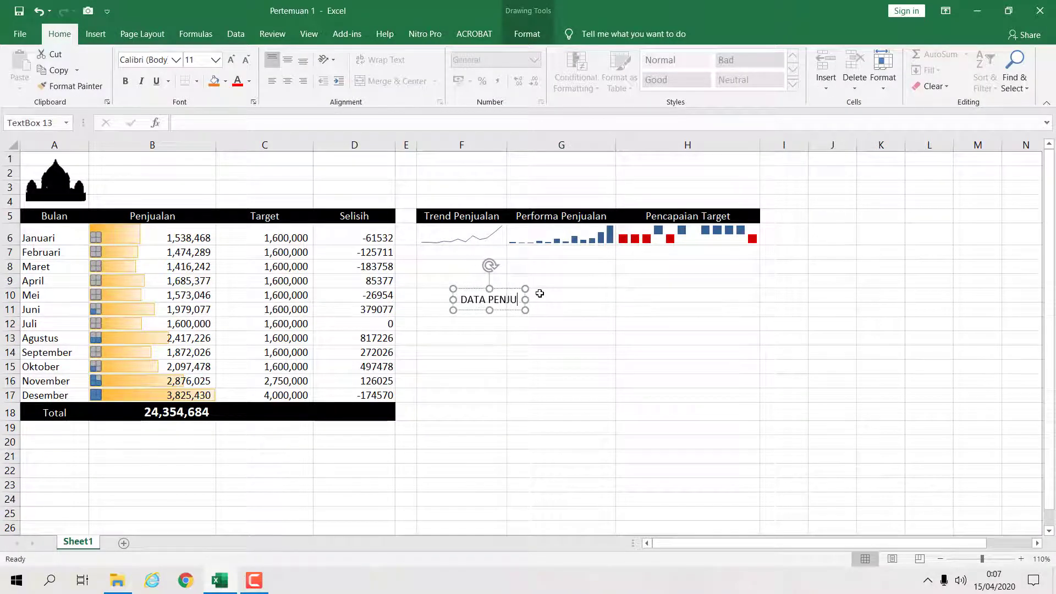
{"action": "type", "text": "ALAN P"}
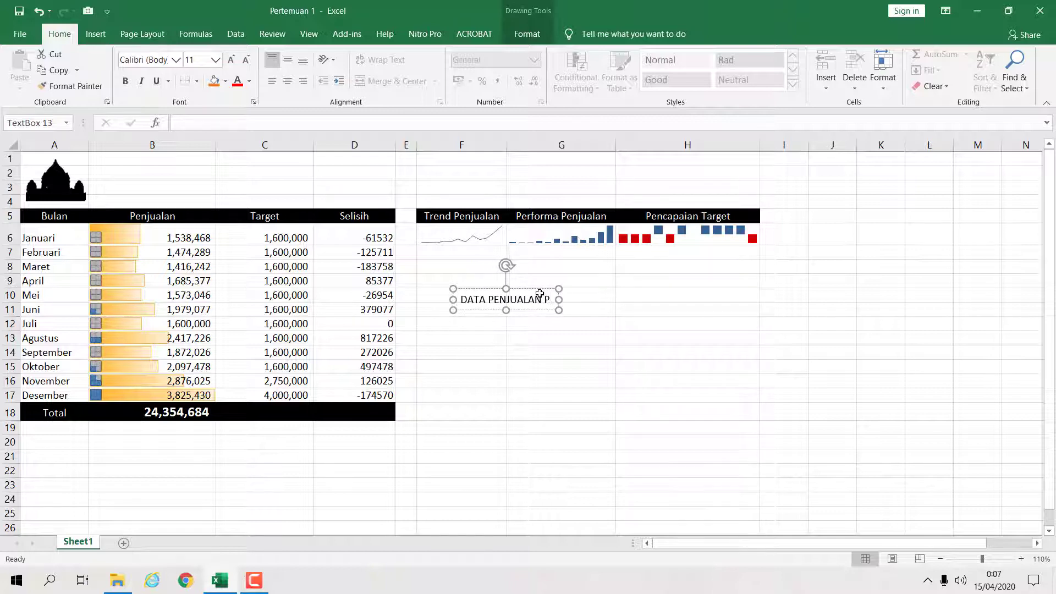
{"action": "type", "text": "T. "}
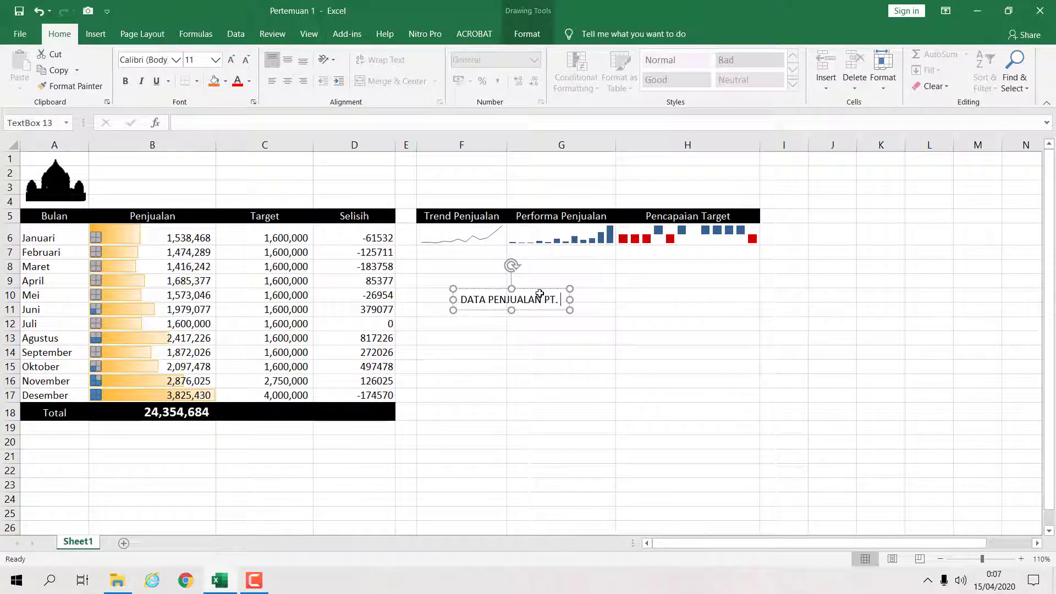
{"action": "type", "text": "CAHAYA ABADI "}
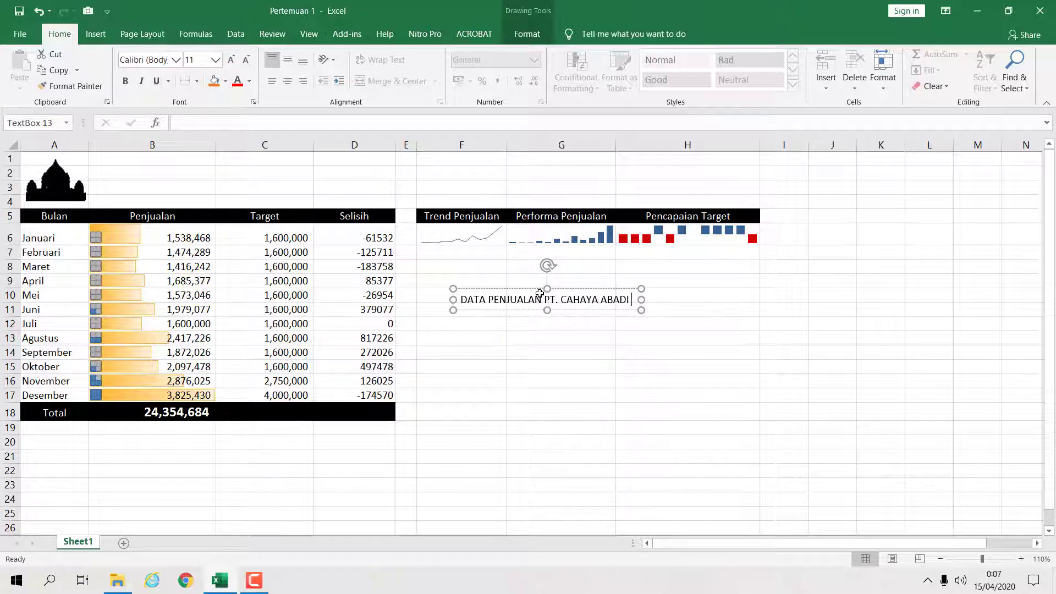
{"action": "type", "text": "B"}
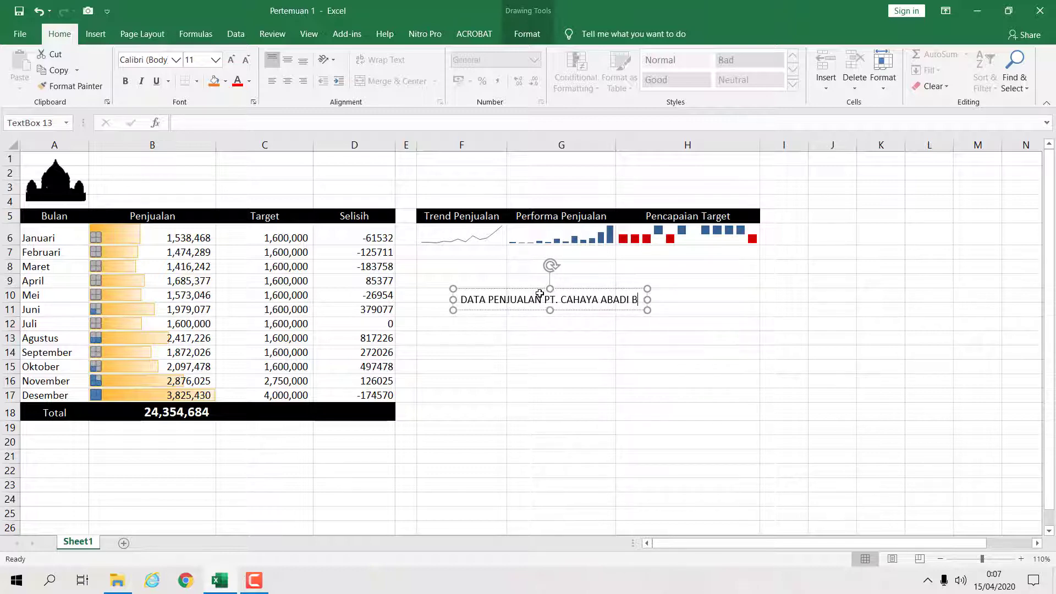
{"action": "type", "text": "ANDAR LAMPUNG"}
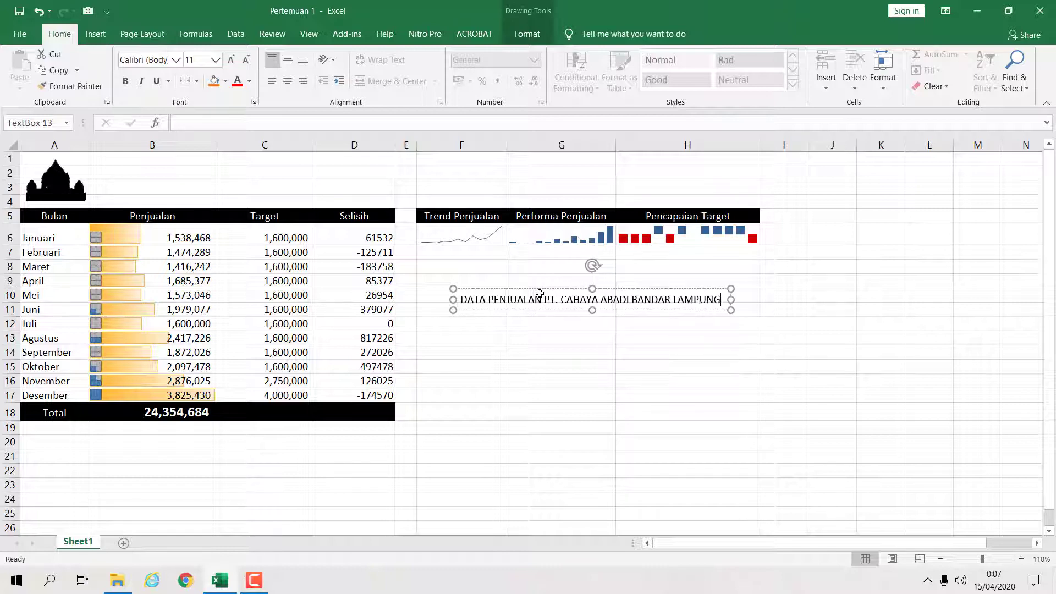
- Add a second line reading TAHUN 2020 to the title text box
{"action": "key", "text": "ctrl+shift+Left"}
{"action": "key", "text": "ctrl+shift+Left"}
{"action": "key", "text": "End"}
{"action": "key", "text": "Return"}
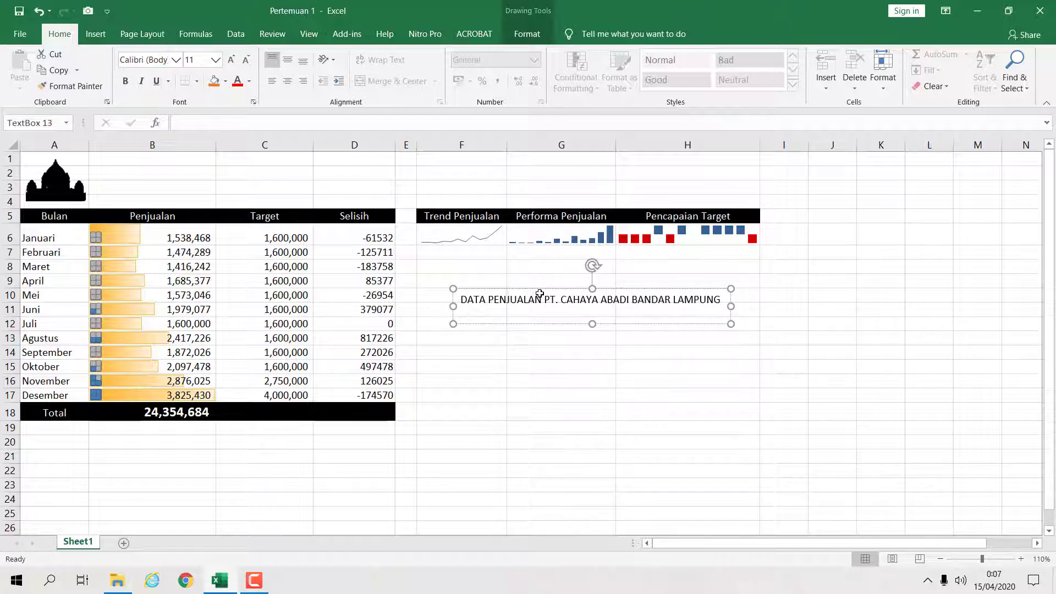
{"action": "type", "text": "tAHU"}
{"action": "type", "text": "N"}
{"action": "key", "text": "BackSpace"}
{"action": "key", "text": "BackSpace"}
{"action": "key", "text": "BackSpace"}
{"action": "key", "text": "BackSpace"}
{"action": "key", "text": "BackSpace"}
{"action": "key", "text": "BackSpace"}
{"action": "key", "text": "BackSpace"}
{"action": "key", "text": "BackSpace"}
{"action": "type", "text": "TAHU"}
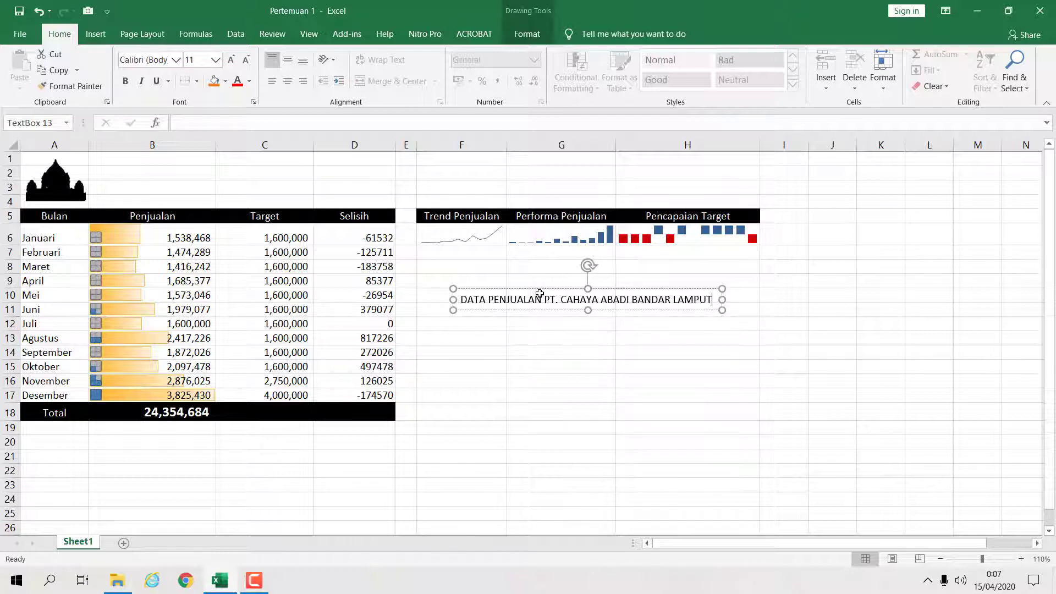
{"action": "key", "text": "BackSpace"}
{"action": "key", "text": "BackSpace"}
{"action": "key", "text": "BackSpace"}
{"action": "key", "text": "BackSpace"}
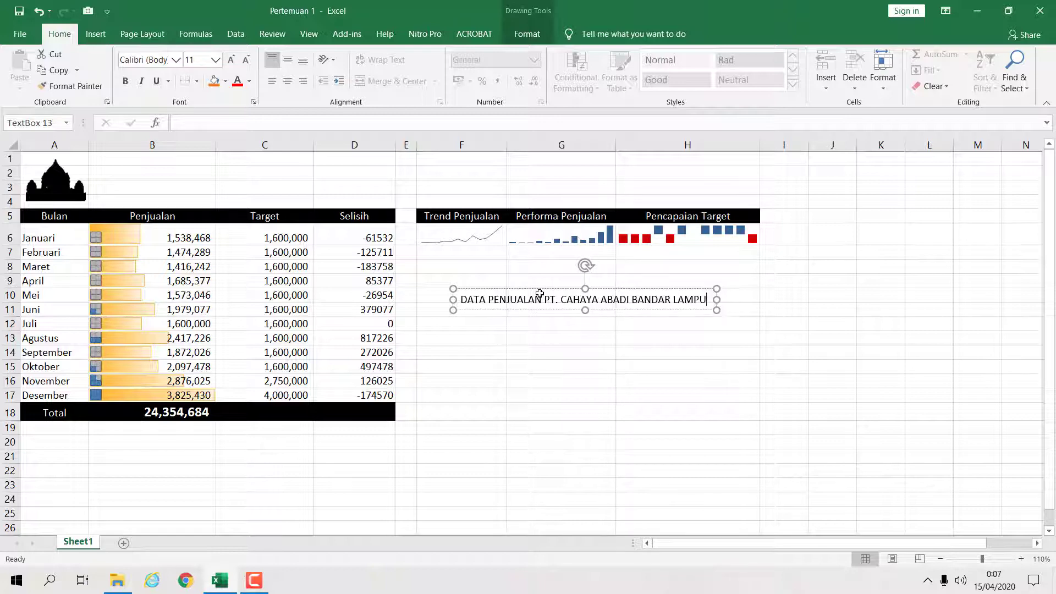
{"action": "type", "text": "NG"}
{"action": "key", "text": "Return"}
{"action": "type", "text": "TA"}
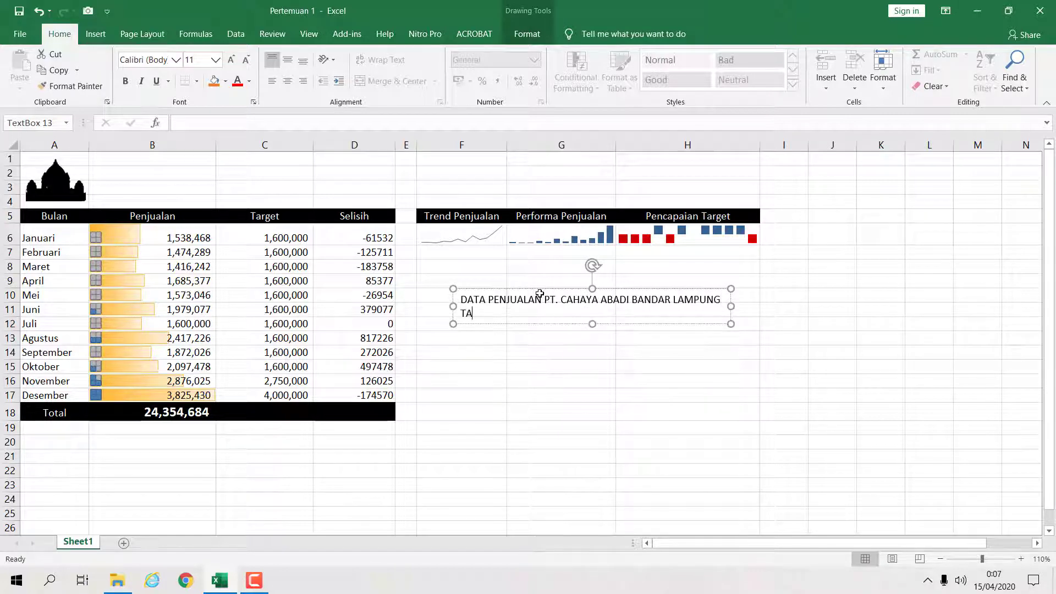
{"action": "type", "text": "HUN 2020"}
- Make all the text in the title text box bold
{"action": "key", "text": "ctrl+a"}
{"action": "key", "text": "ctrl+b"}
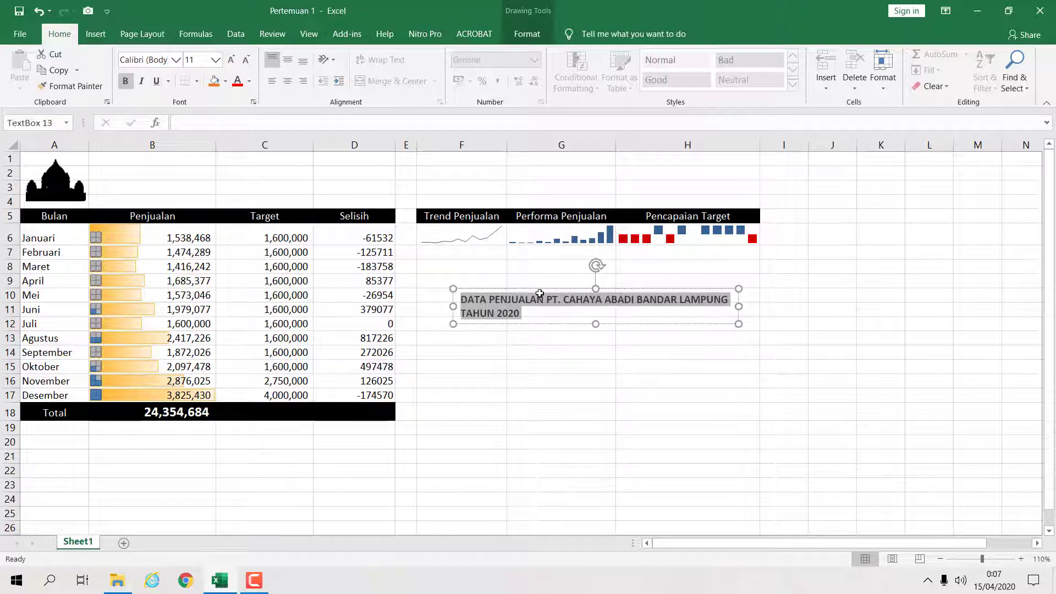
{"action": "left_click", "coordinate": [622, 356]}
{"action": "left_click", "coordinate": [579, 301]}
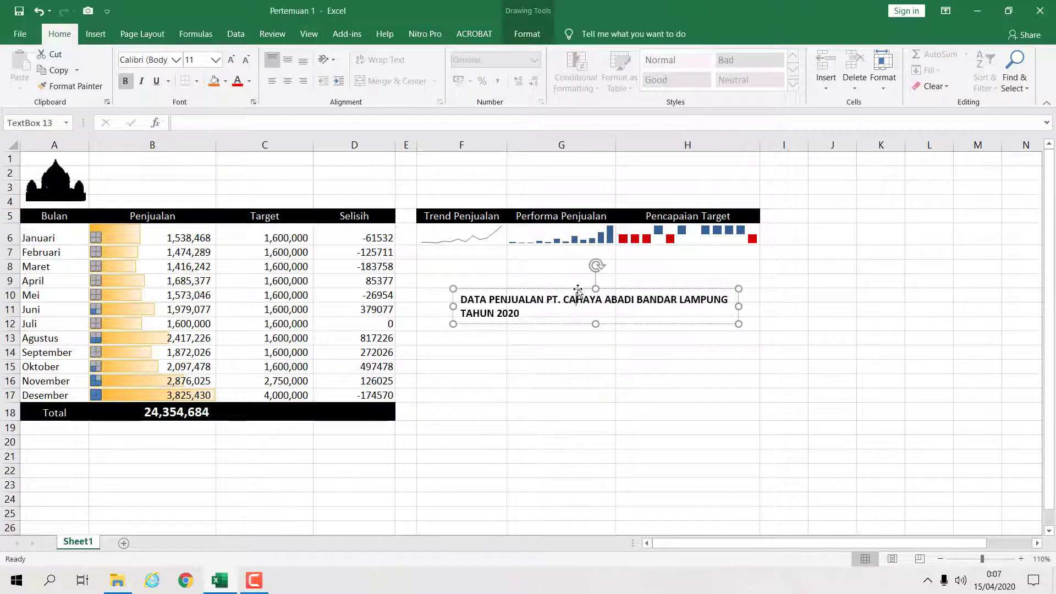
- Move the title text box beside the silhouette picture, across cells B1:D3
{"action": "left_click_drag", "start_coordinate": [572, 297], "coordinate": [365, 172]}
{"action": "left_click_drag", "start_coordinate": [547, 380], "coordinate": [546, 368]}
{"action": "left_click", "coordinate": [536, 299]}
{"action": "left_click_drag", "start_coordinate": [548, 292], "coordinate": [179, 155]}
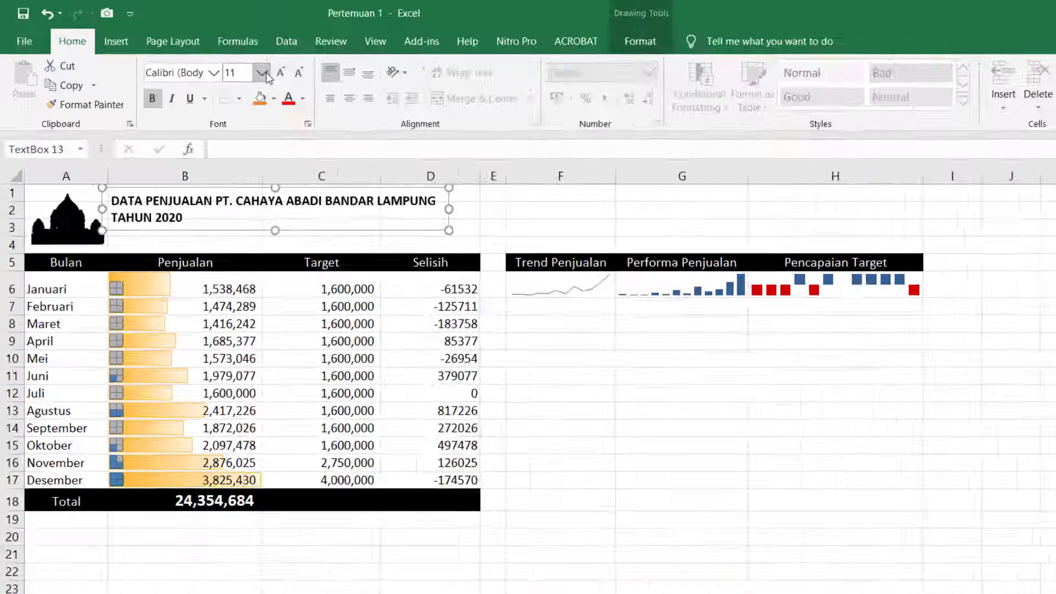
{"action": "left_click", "coordinate": [216, 59]}
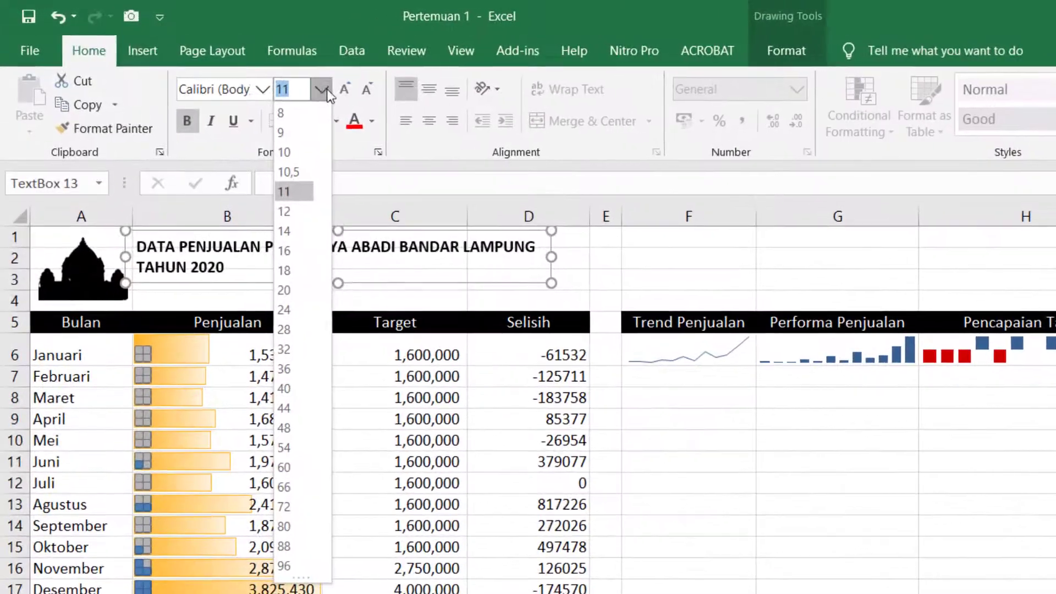
{"action": "left_click", "coordinate": [318, 9]}
{"action": "left_click", "coordinate": [329, 92]}
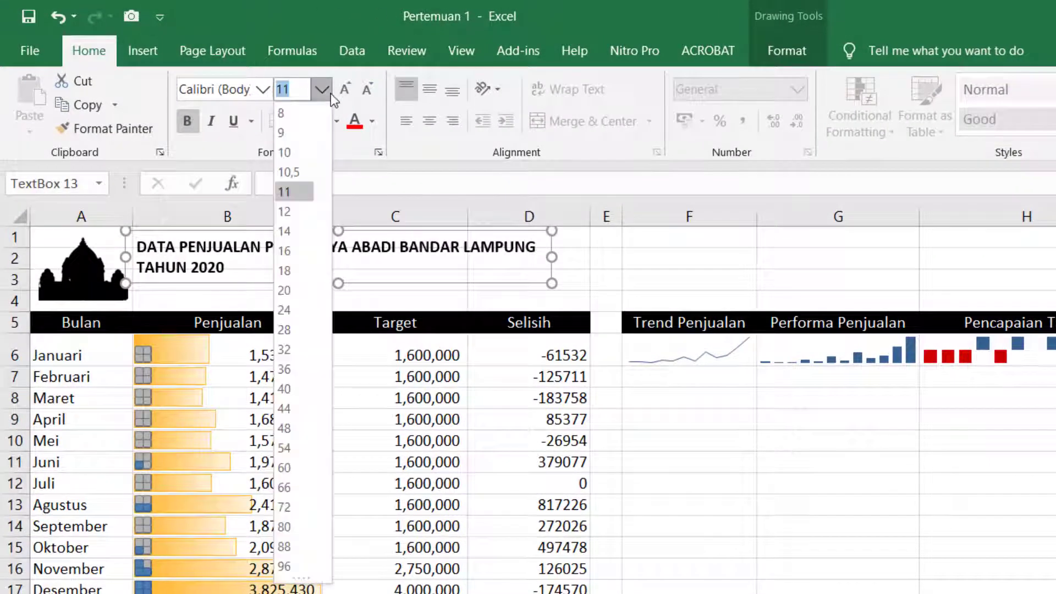
{"action": "left_click", "coordinate": [302, 236]}
{"action": "left_click", "coordinate": [753, 491]}
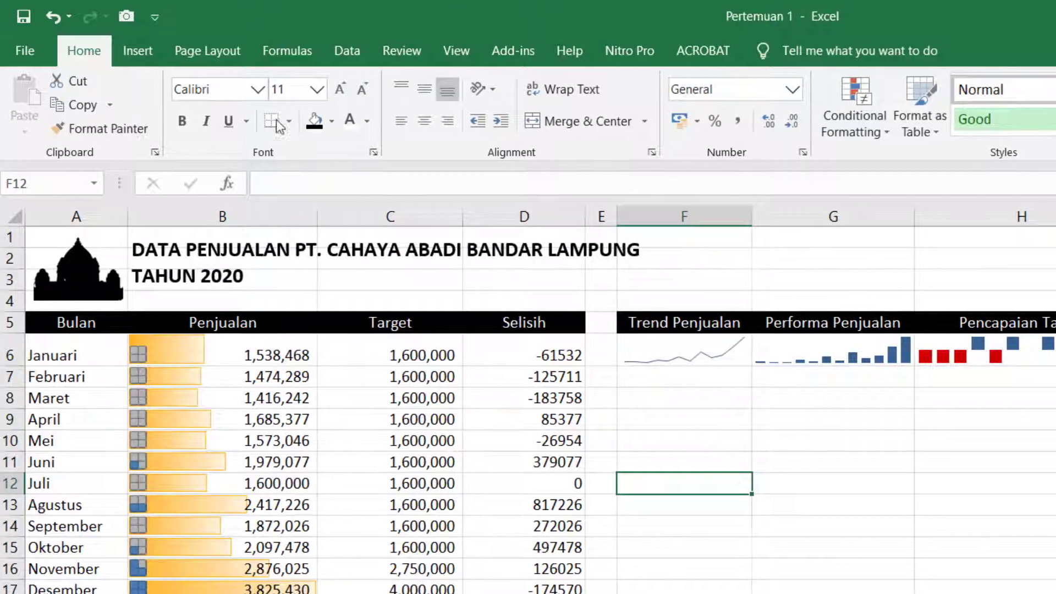
- Insert a new text box below the sparklines and start it with the label Alamat Kantor:
{"action": "left_click", "coordinate": [138, 51]}
{"action": "left_click", "coordinate": [730, 103]}
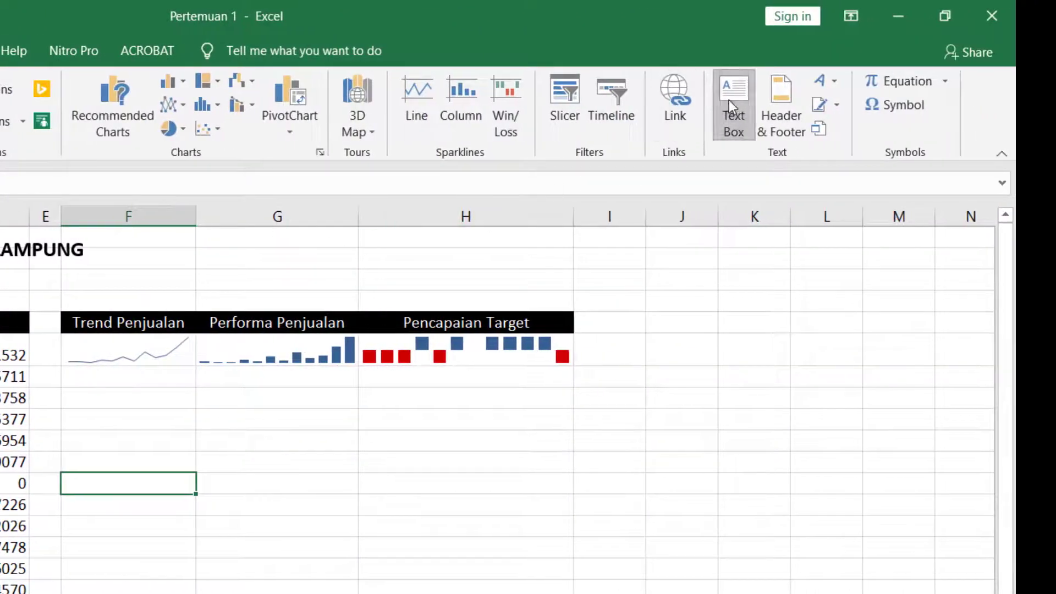
{"action": "left_click", "coordinate": [110, 470]}
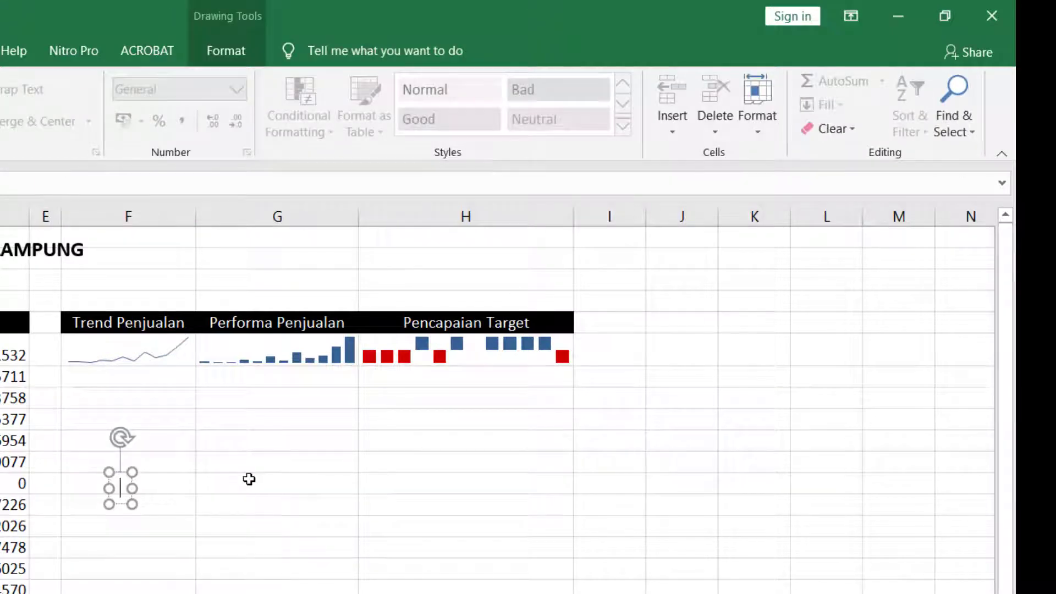
{"action": "type", "text": "aLA"}
{"action": "key", "text": "BackSpace"}
{"action": "key", "text": "BackSpace"}
{"action": "key", "text": "BackSpace"}
{"action": "type", "text": "Alamat"}
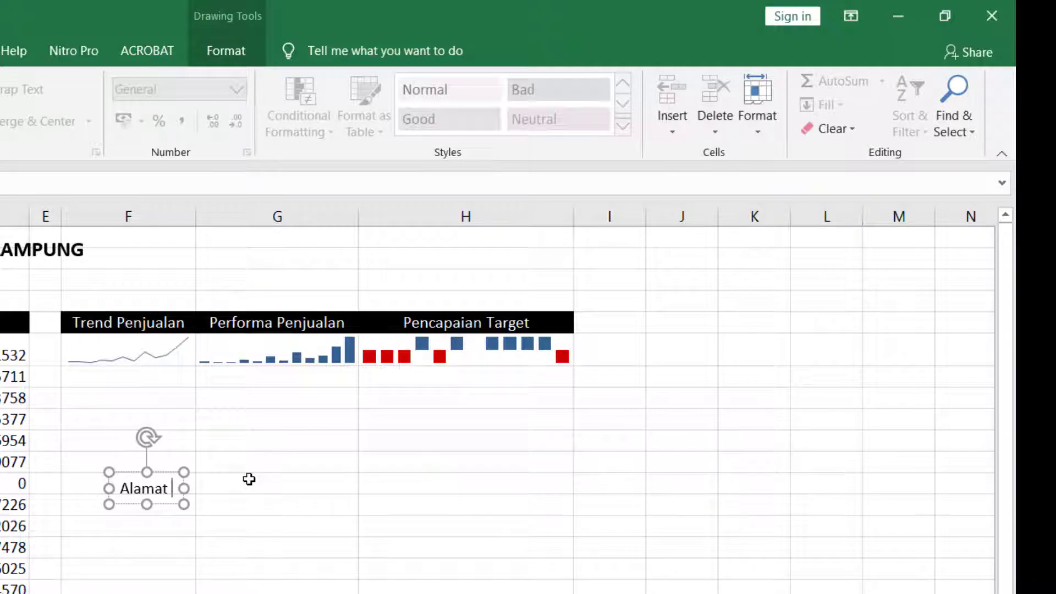
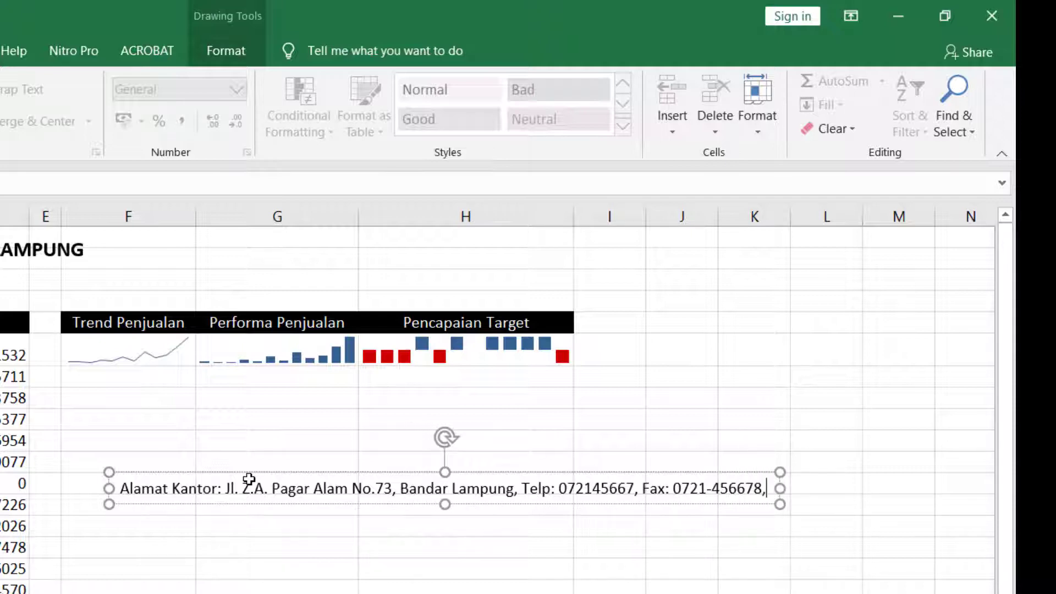
{"action": "type", "text": " Email: "}
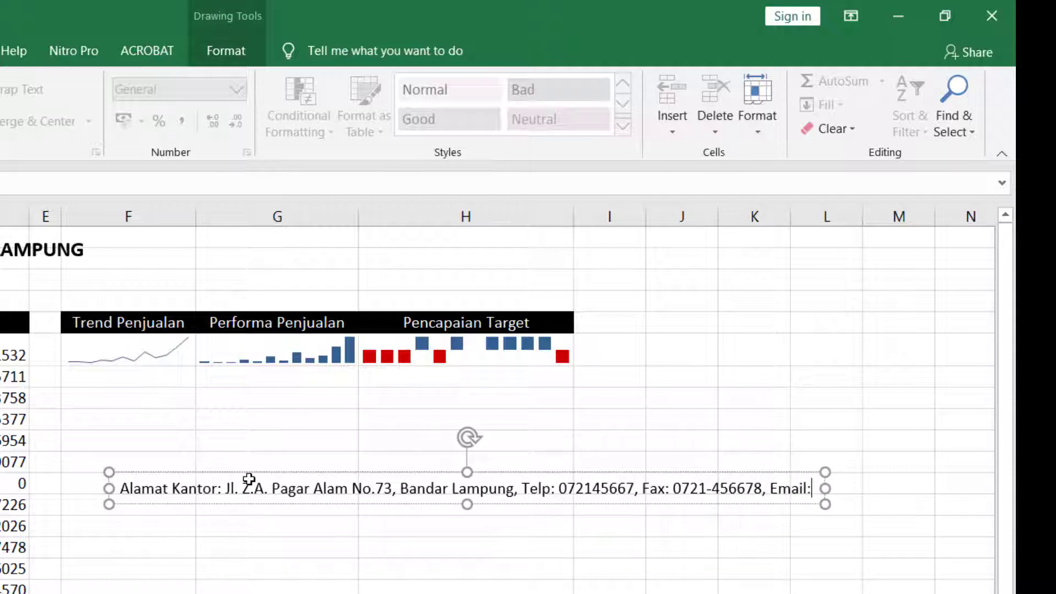
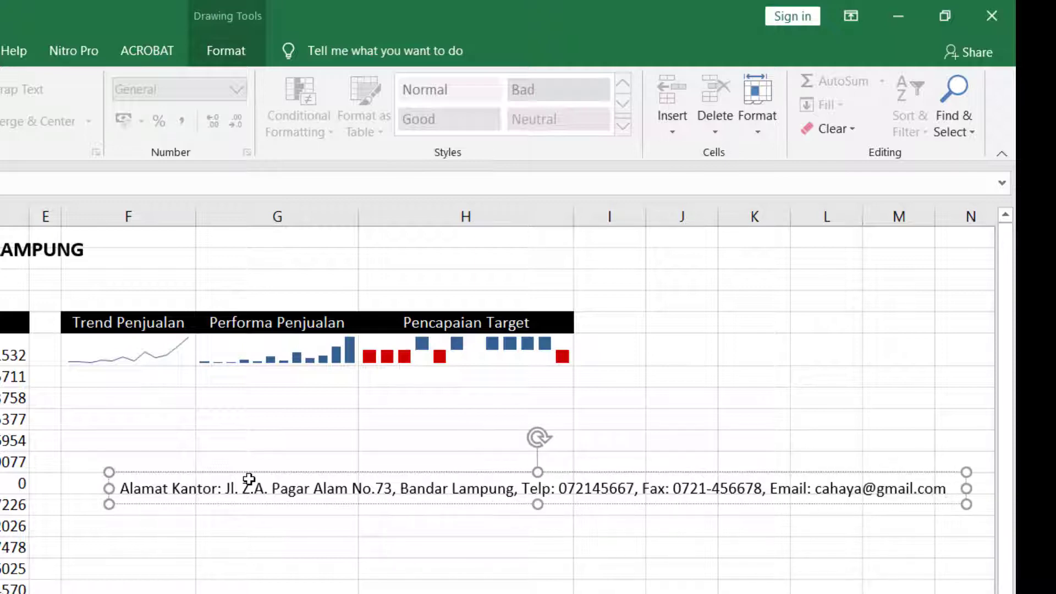
- Bold all the office address text and move its text box up beneath the title, in row 3
{"action": "key", "text": "ctrl+a"}
{"action": "key", "text": "ctrl+b"}
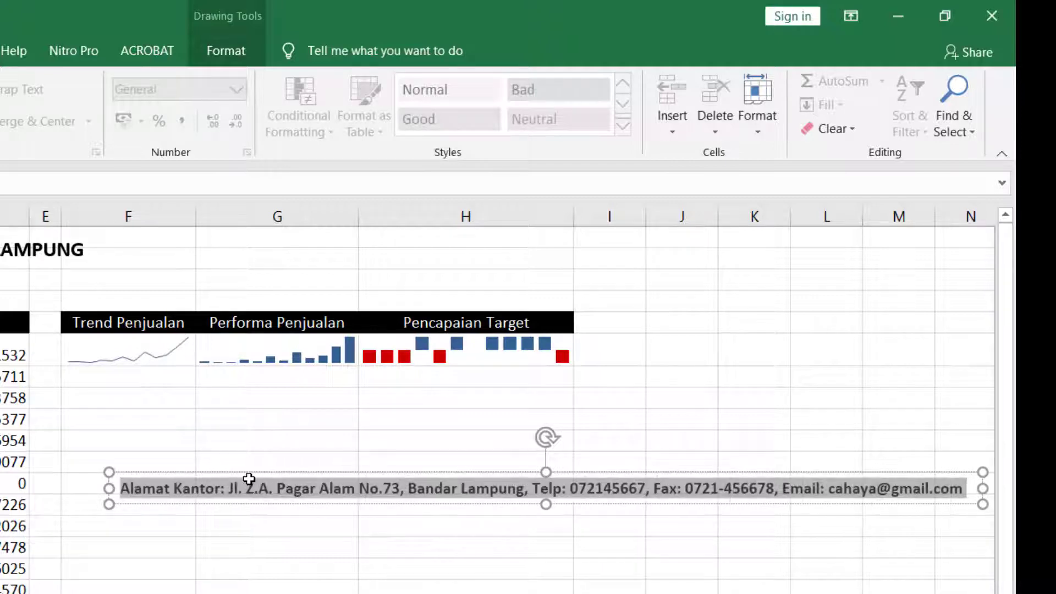
{"action": "left_click", "coordinate": [335, 593]}
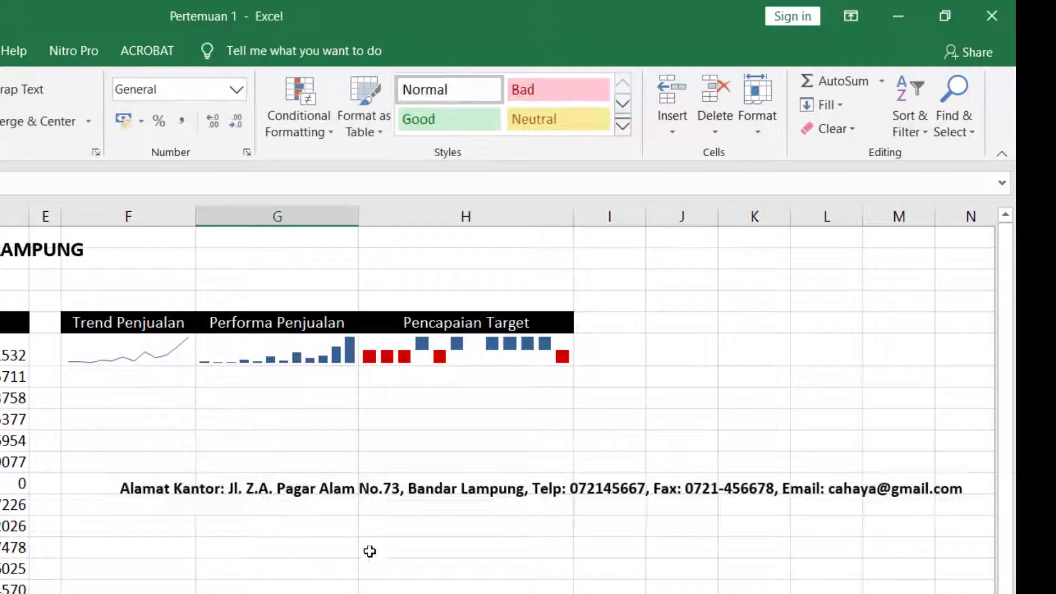
{"action": "left_click", "coordinate": [401, 499]}
{"action": "mouse_move", "coordinate": [419, 507]}
{"action": "left_mouse_down"}
{"action": "mouse_move", "coordinate": [513, 317]}
{"action": "mouse_move", "coordinate": [405, 307]}
{"action": "mouse_move", "coordinate": [400, 319]}
{"action": "left_mouse_up"}
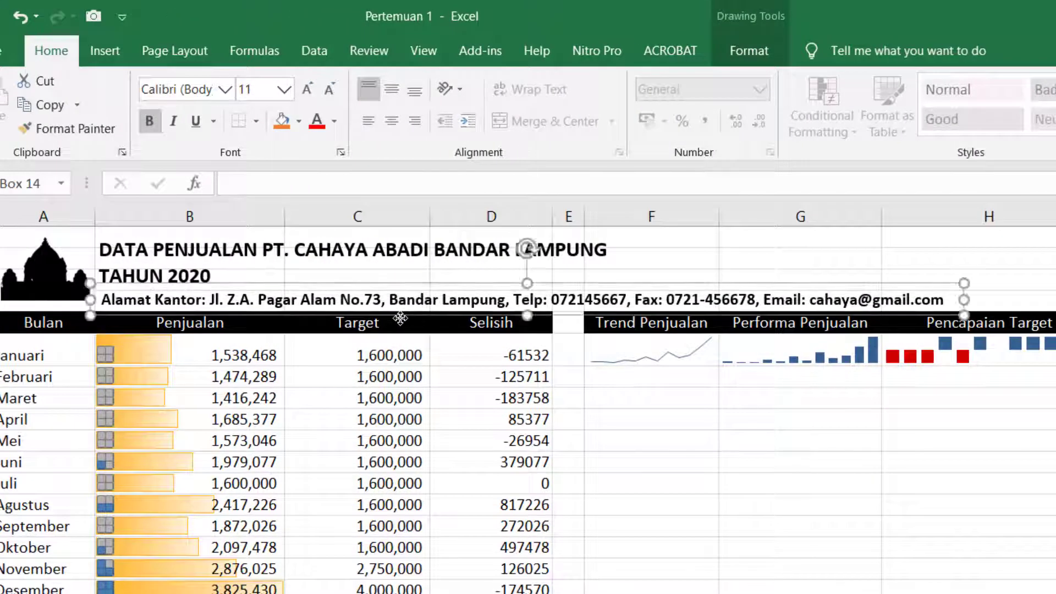
- Set the address text to 8 pt and italic
{"action": "left_click", "coordinate": [281, 89]}
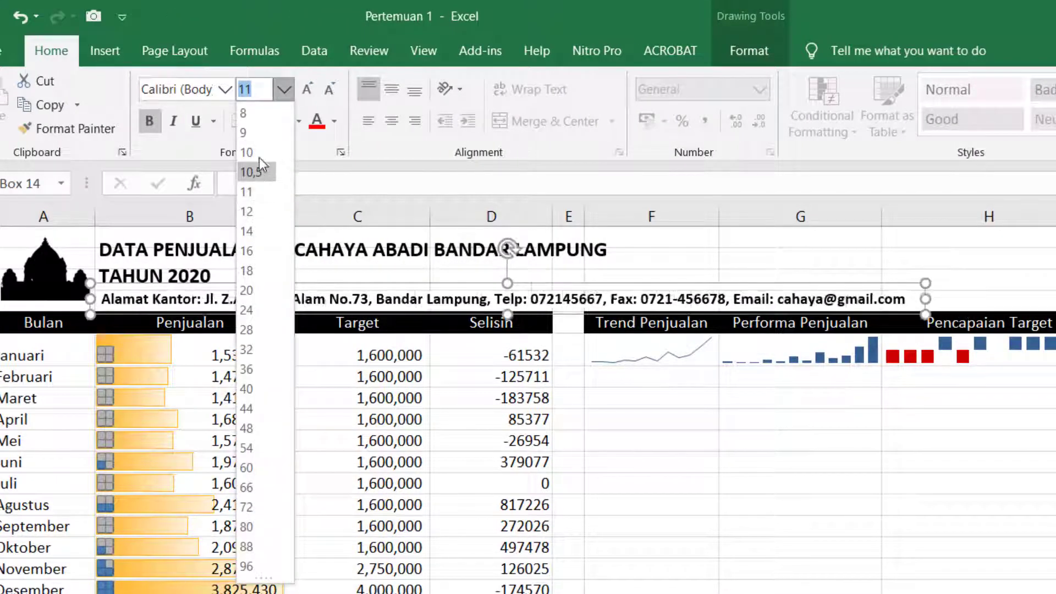
{"action": "left_click", "coordinate": [258, 117]}
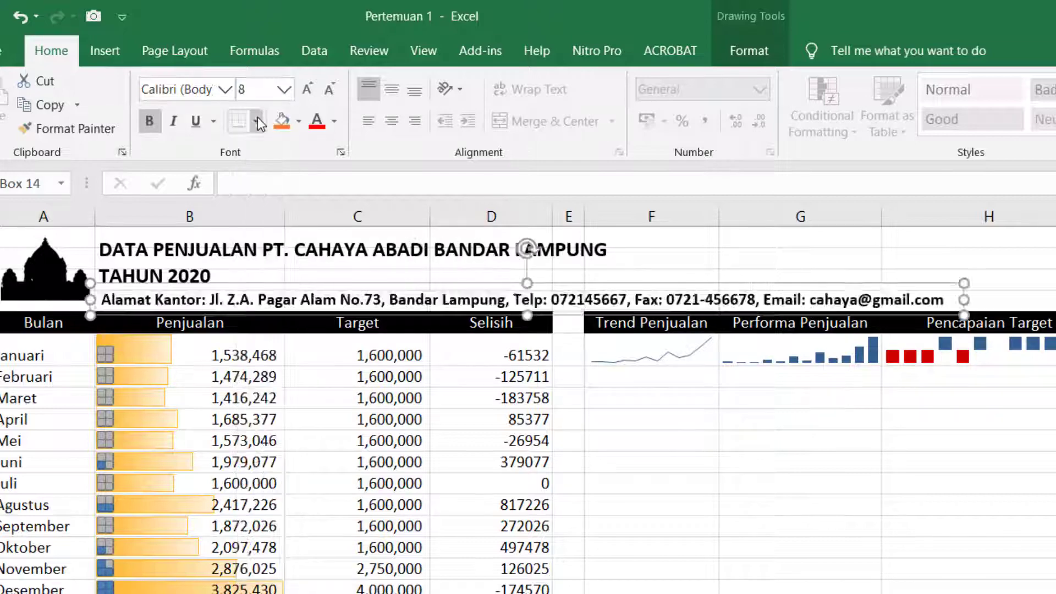
{"action": "left_click", "coordinate": [724, 426]}
{"action": "left_click", "coordinate": [374, 301]}
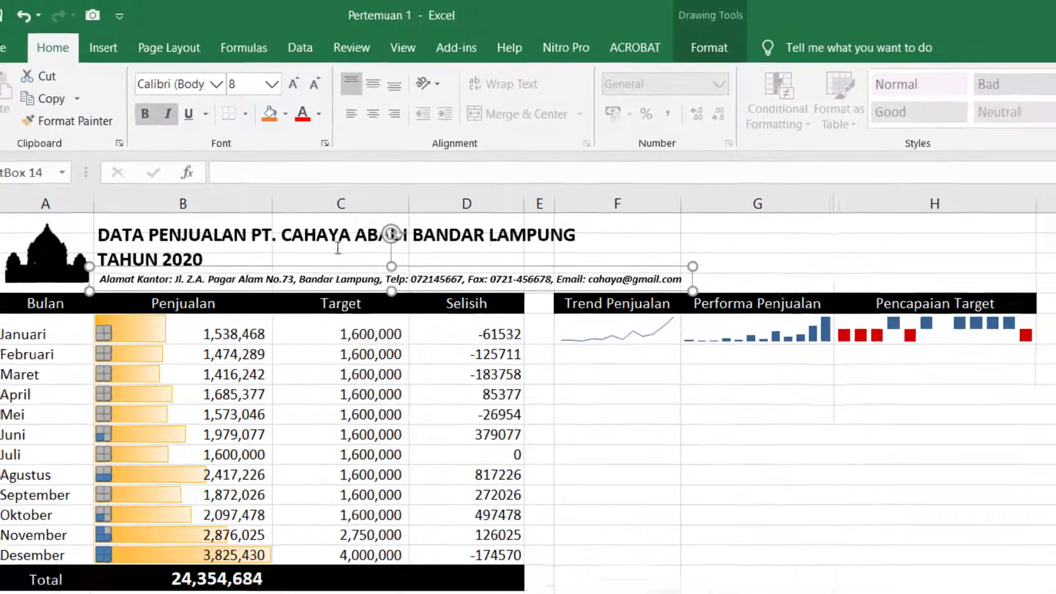
{"action": "left_click", "coordinate": [755, 500]}
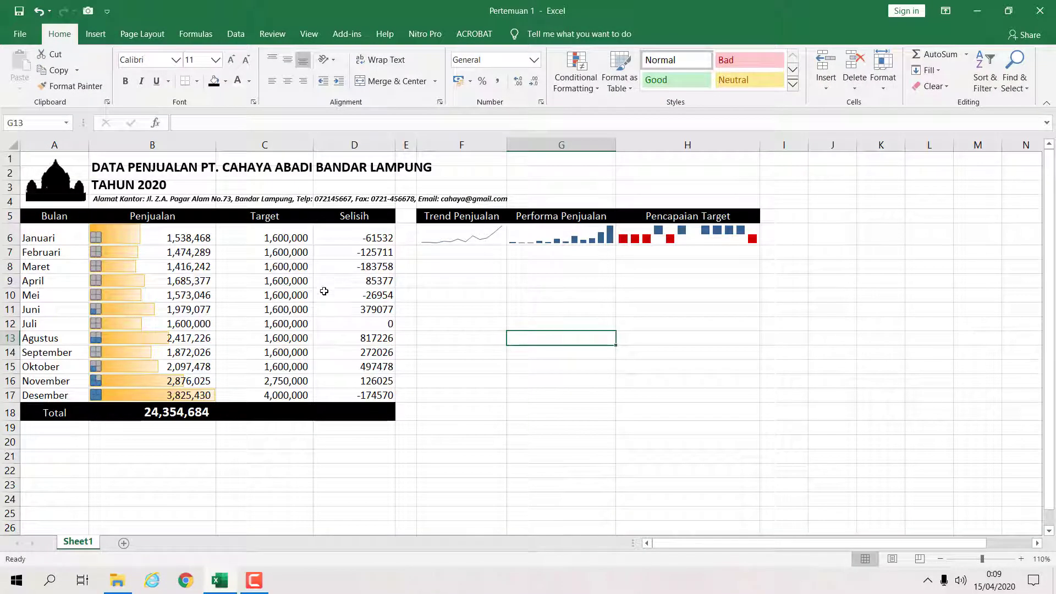
{"action": "left_click", "coordinate": [470, 335]}
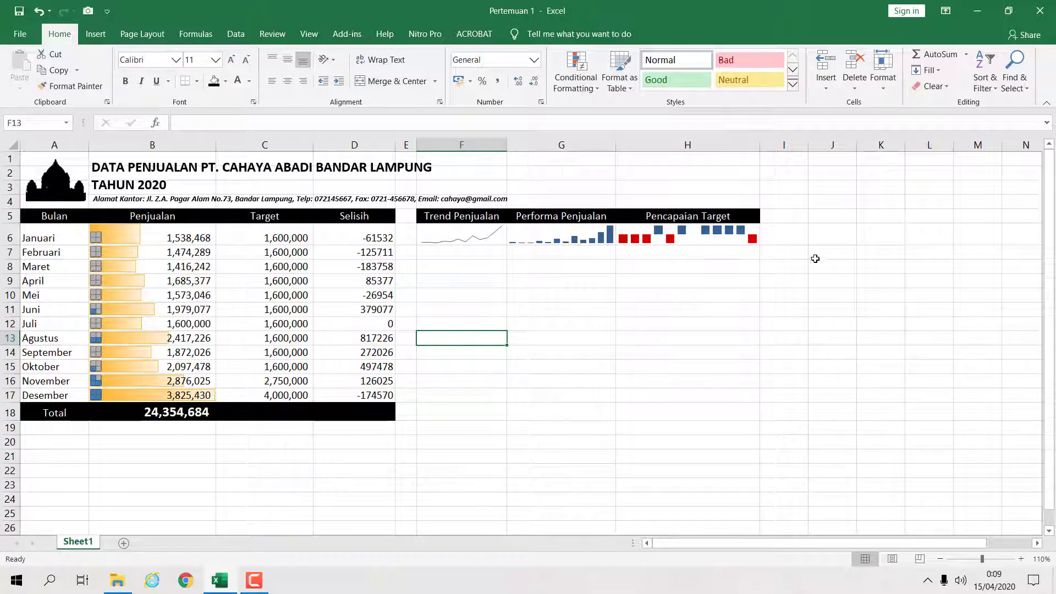
{"action": "left_click_drag", "start_coordinate": [470, 269], "coordinate": [626, 400]}
{"action": "left_click_drag", "start_coordinate": [614, 295], "coordinate": [607, 356]}
{"action": "left_click_drag", "start_coordinate": [597, 282], "coordinate": [575, 312]}
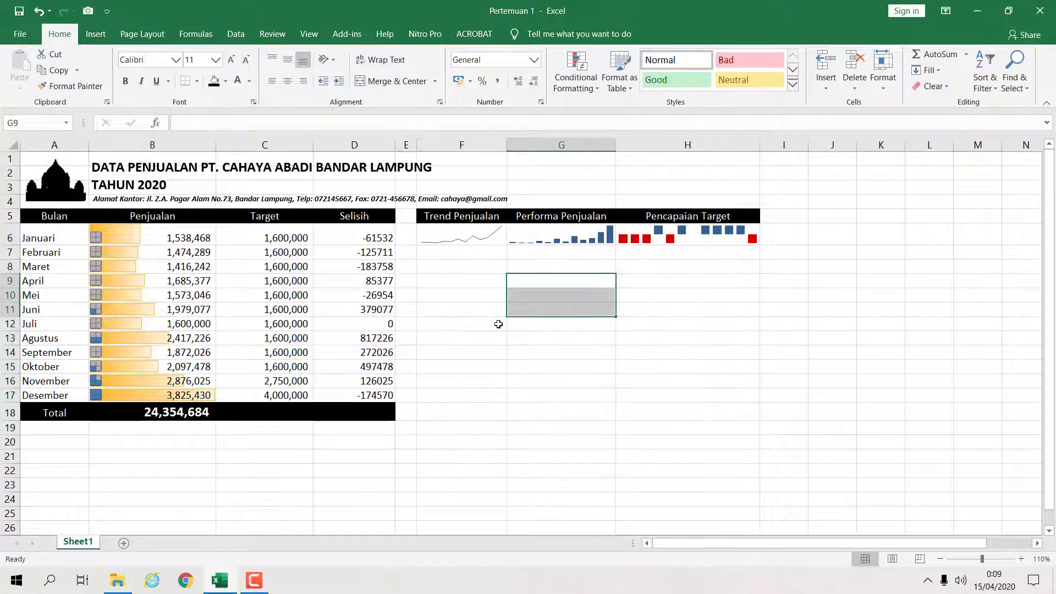
{"action": "left_click", "coordinate": [498, 325]}
{"action": "left_click", "coordinate": [629, 321]}
{"action": "left_click", "coordinate": [829, 292]}
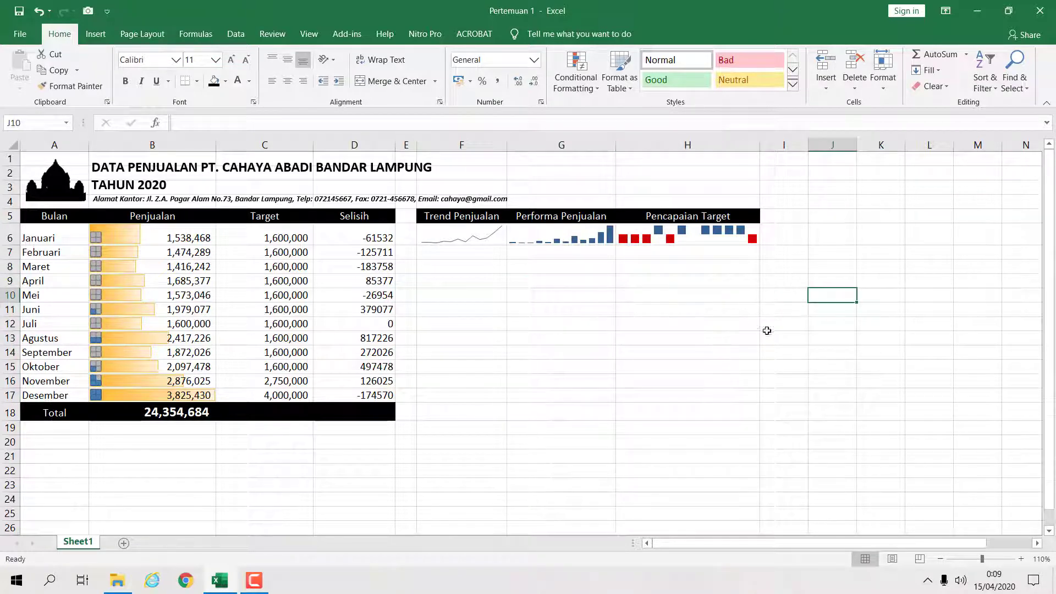
{"action": "left_click", "coordinate": [547, 310]}
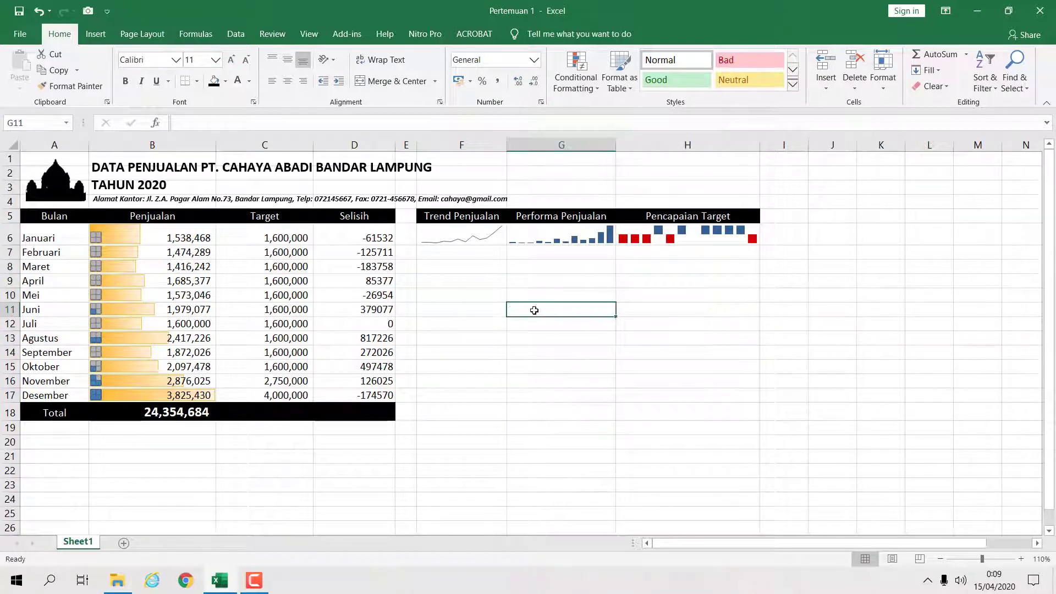
{"action": "left_click", "coordinate": [591, 185]}
{"action": "left_click", "coordinate": [830, 186]}
{"action": "left_click", "coordinate": [797, 326]}
{"action": "left_click", "coordinate": [577, 326]}
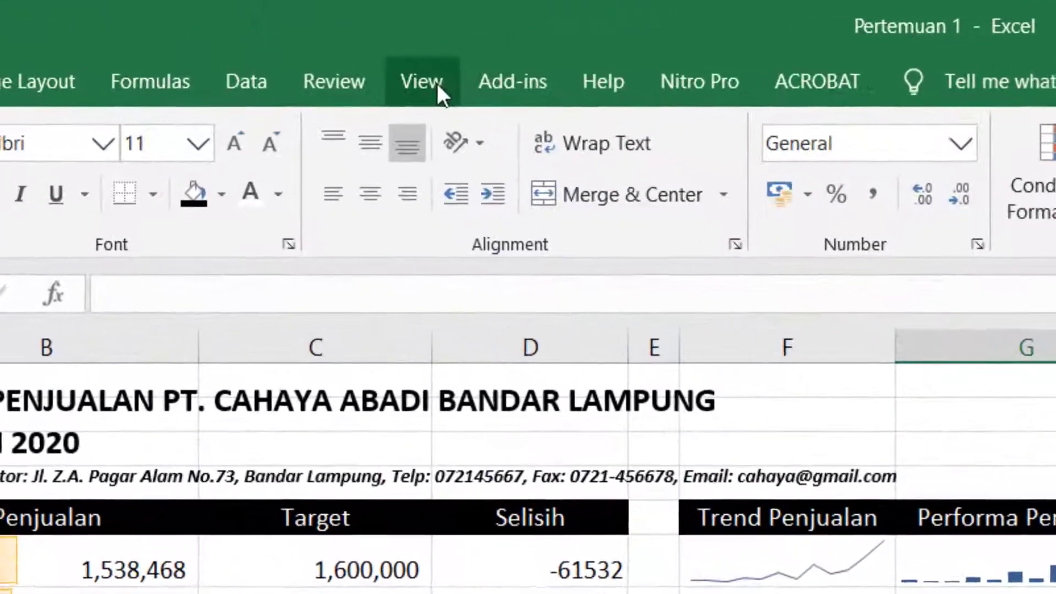
- Hide the worksheet gridlines
{"action": "left_click", "coordinate": [438, 83]}
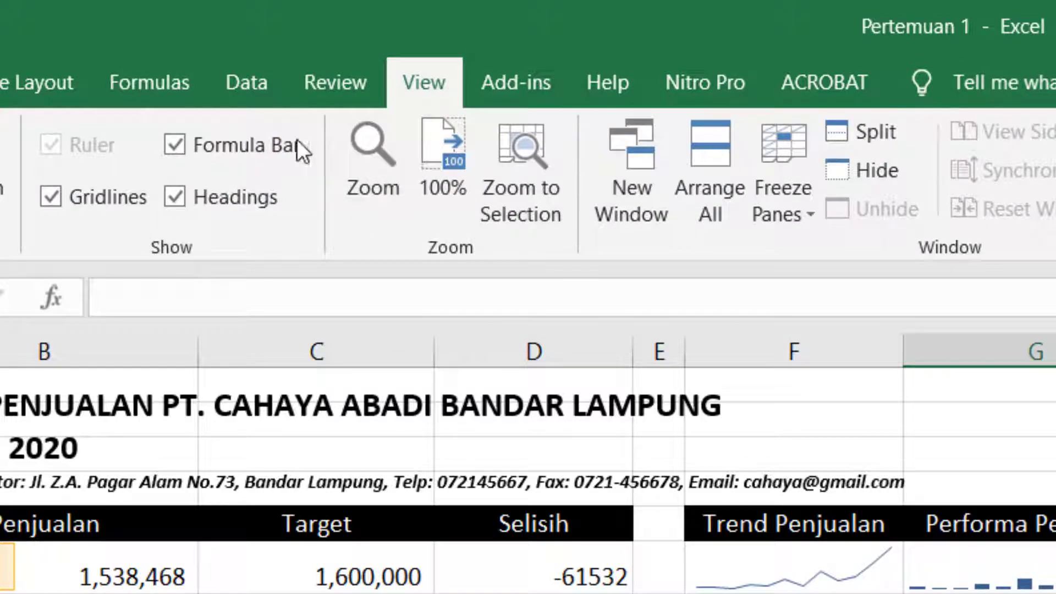
{"action": "left_click", "coordinate": [73, 196]}
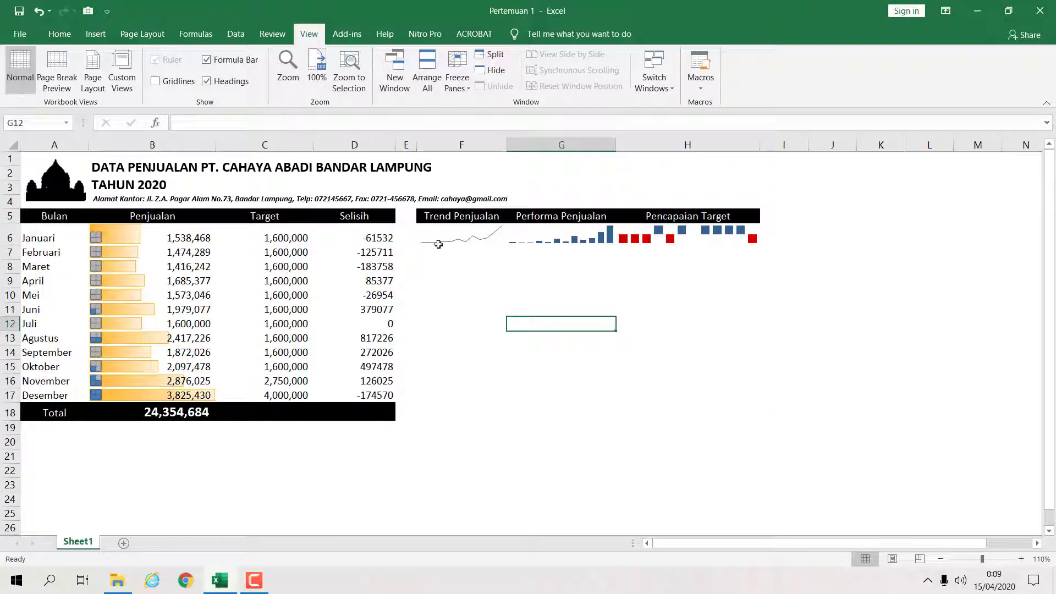
{"action": "left_click", "coordinate": [522, 284]}
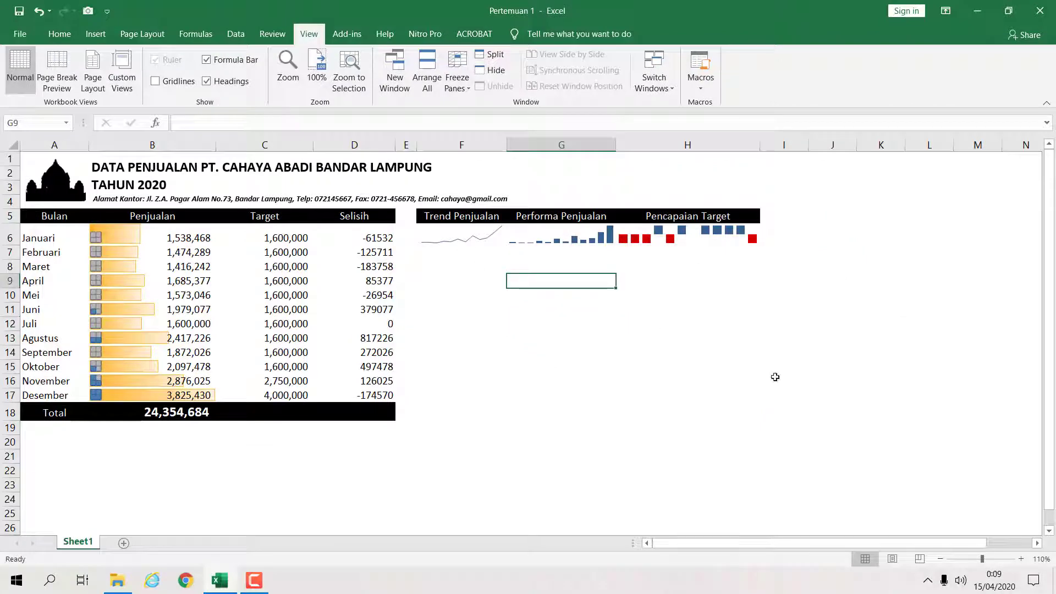
{"action": "left_click", "coordinate": [1021, 558]}
{"action": "left_click", "coordinate": [1021, 559]}
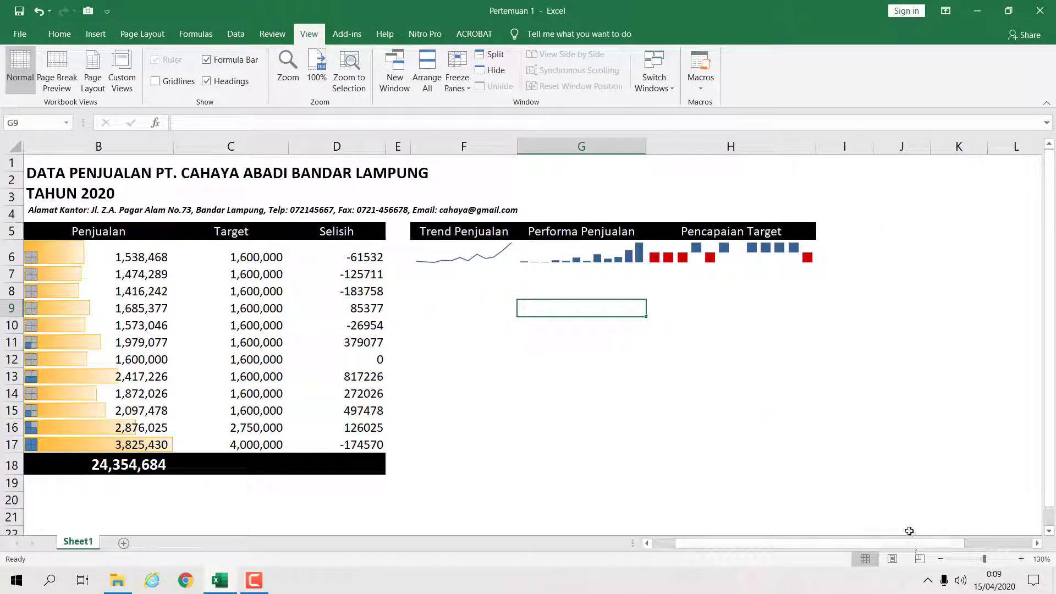
{"action": "left_click_drag", "start_coordinate": [903, 544], "coordinate": [774, 536]}
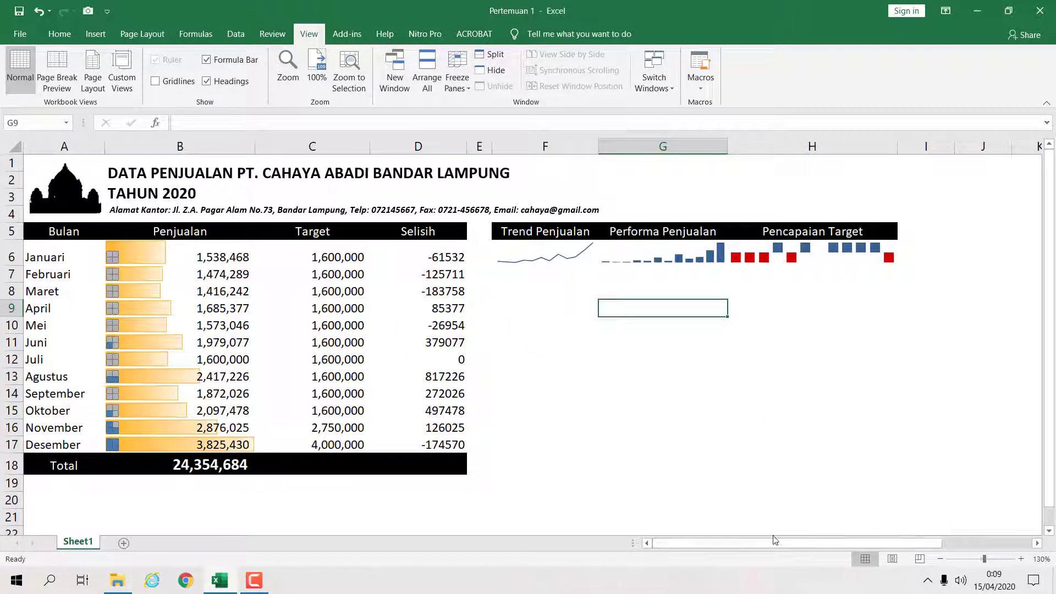
{"action": "left_click", "coordinate": [1021, 558]}
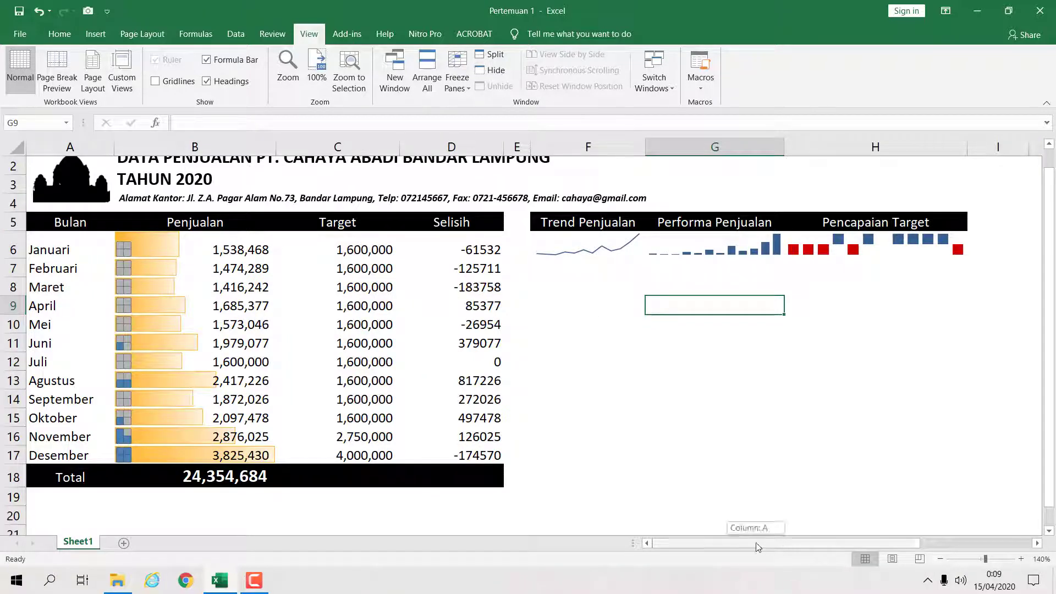
{"action": "scroll", "coordinate": [645, 477], "scroll_direction": "up", "scroll_amount": 1}
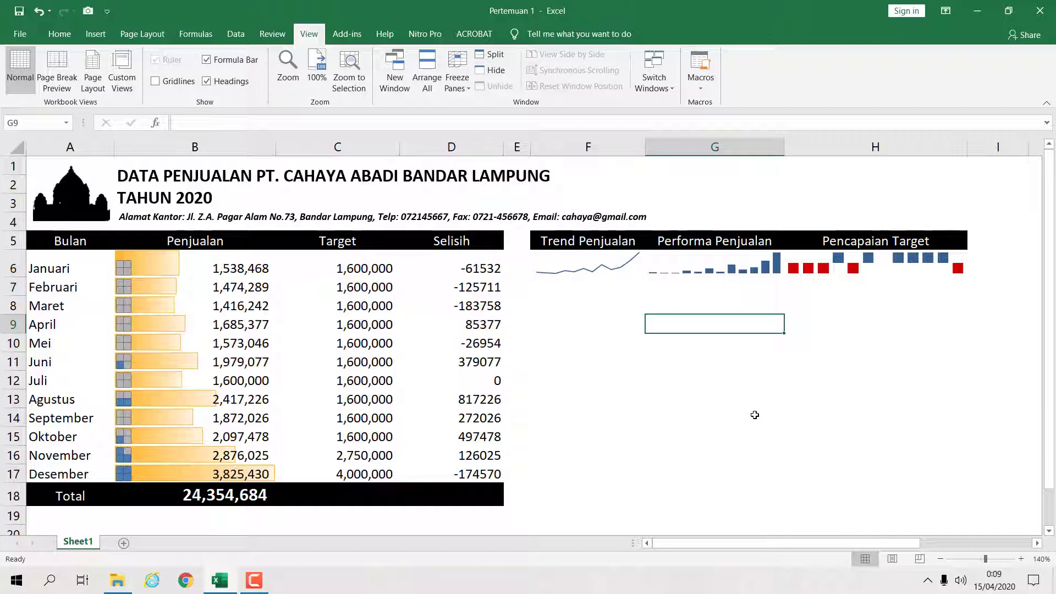
- Open the Data Pivot workbook from the Data Teknologi Pemasaran folder
{"action": "left_click", "coordinate": [968, 12]}
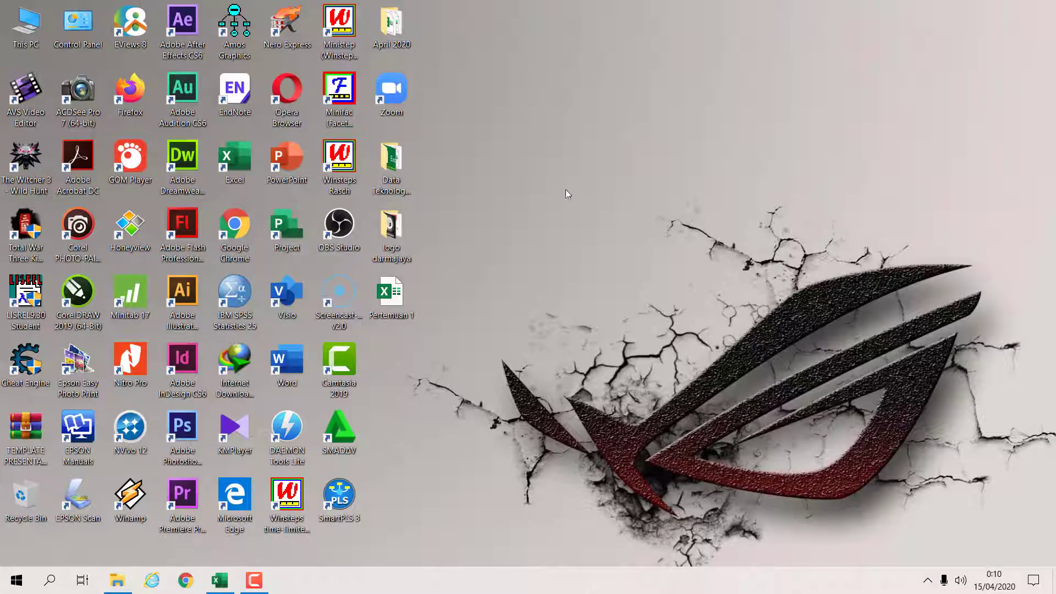
{"action": "double_click", "coordinate": [380, 191]}
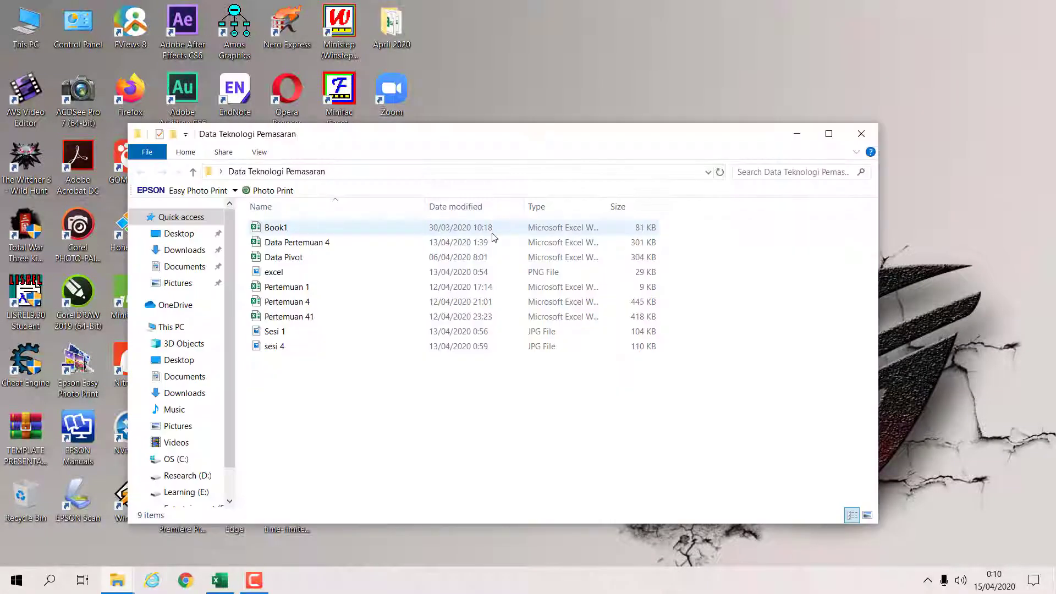
{"action": "left_click", "coordinate": [313, 259]}
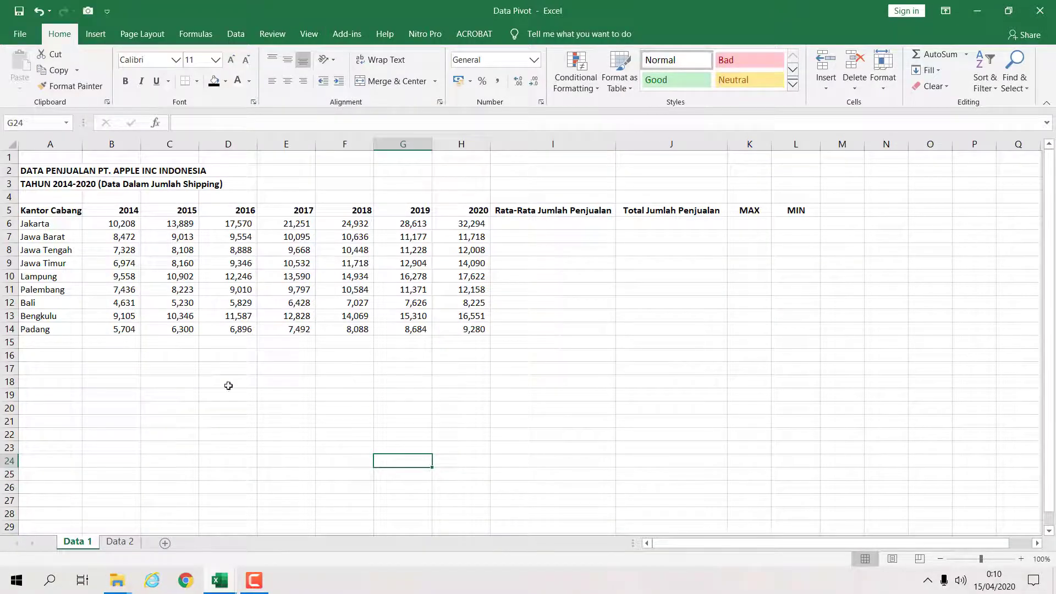
- Switch to the Data 2 sheet and browse its data table
{"action": "left_click", "coordinate": [118, 543]}
{"action": "right_click", "coordinate": [127, 545]}
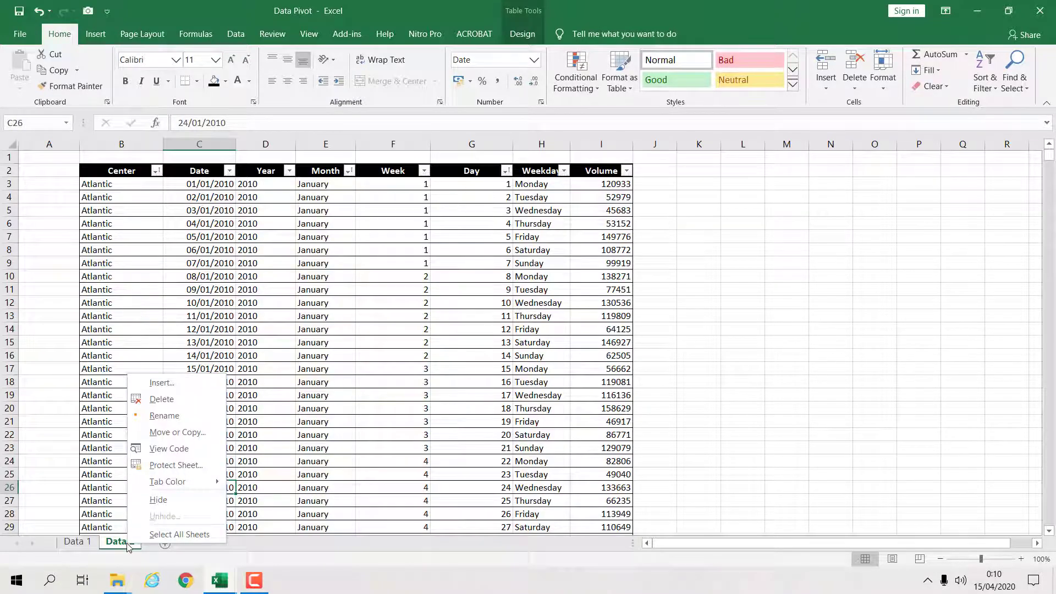
{"action": "key", "text": "Escape"}
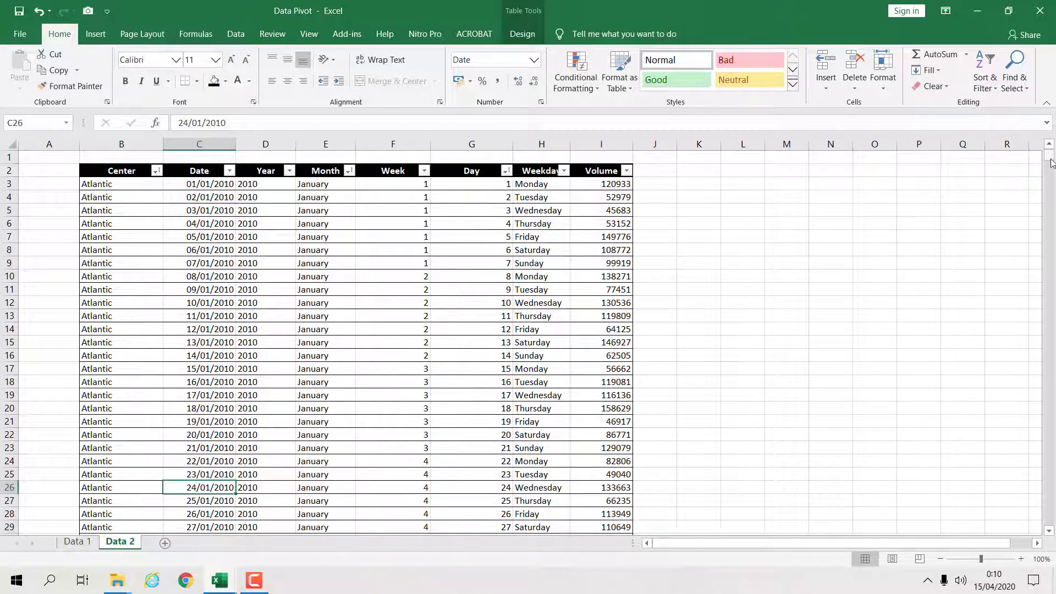
{"action": "left_click_drag", "start_coordinate": [105, 173], "coordinate": [632, 583]}
{"action": "left_click", "coordinate": [643, 458]}
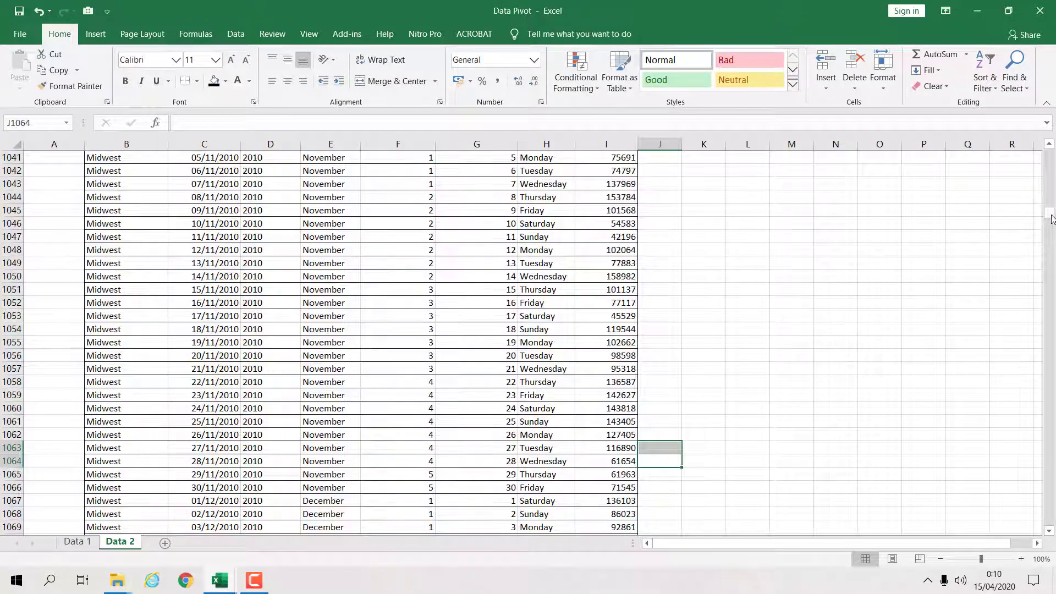
{"action": "scroll", "coordinate": [1001, 393], "scroll_direction": "up", "scroll_amount": 19}
{"action": "left_click_drag", "start_coordinate": [1049, 215], "coordinate": [1049, 148]}
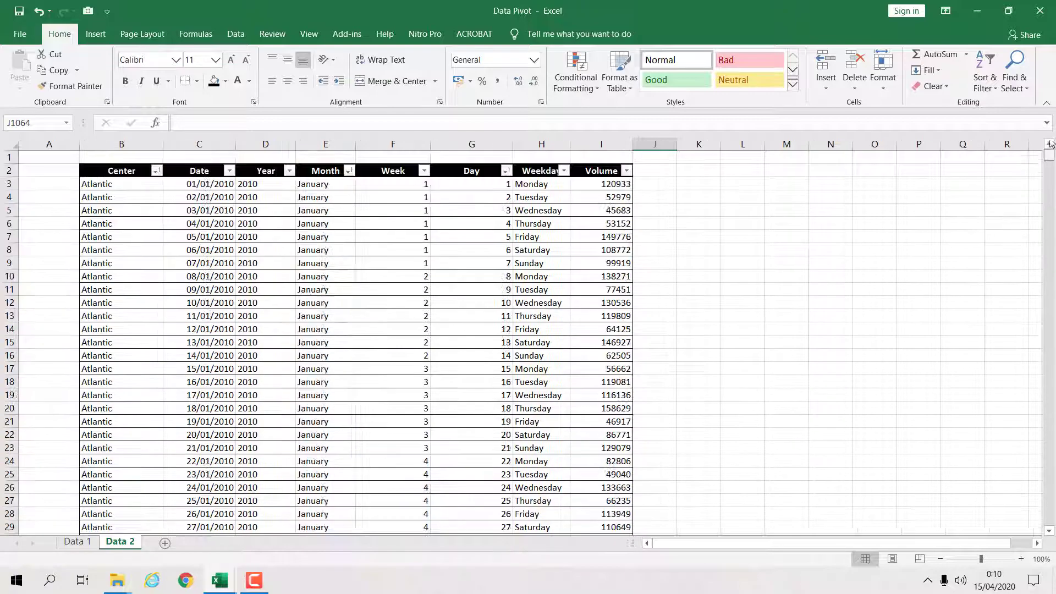
{"action": "left_click", "coordinate": [614, 250]}
{"action": "left_click", "coordinate": [170, 201]}
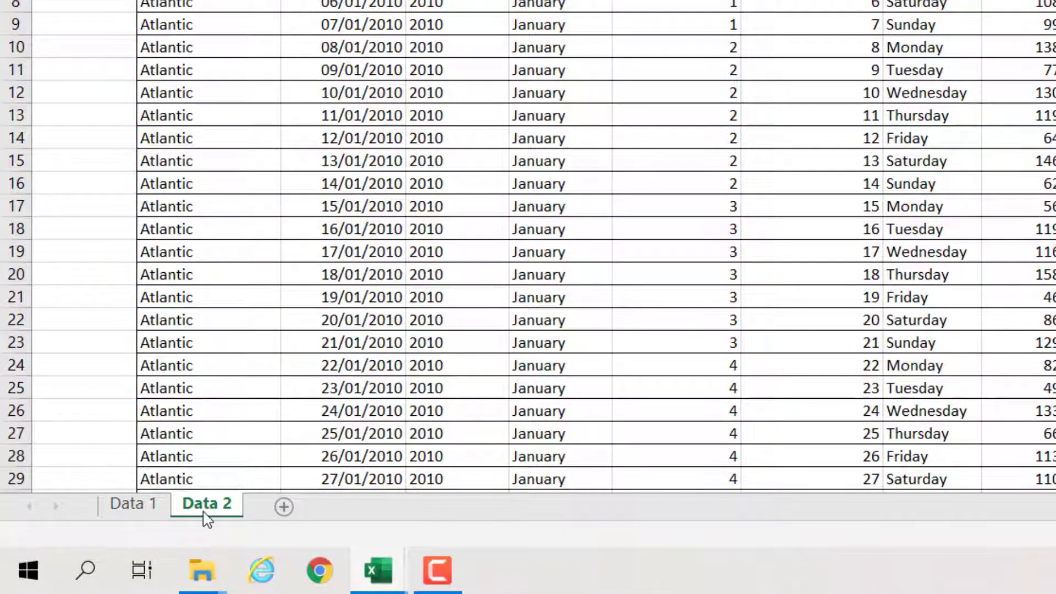
- Copy the Data 2 sheet into the Pertemuan 1.xlsx workbook, placing the copy before Sheet1
{"action": "right_click", "coordinate": [205, 513]}
{"action": "key", "text": "Escape"}
{"action": "right_click", "coordinate": [206, 511]}
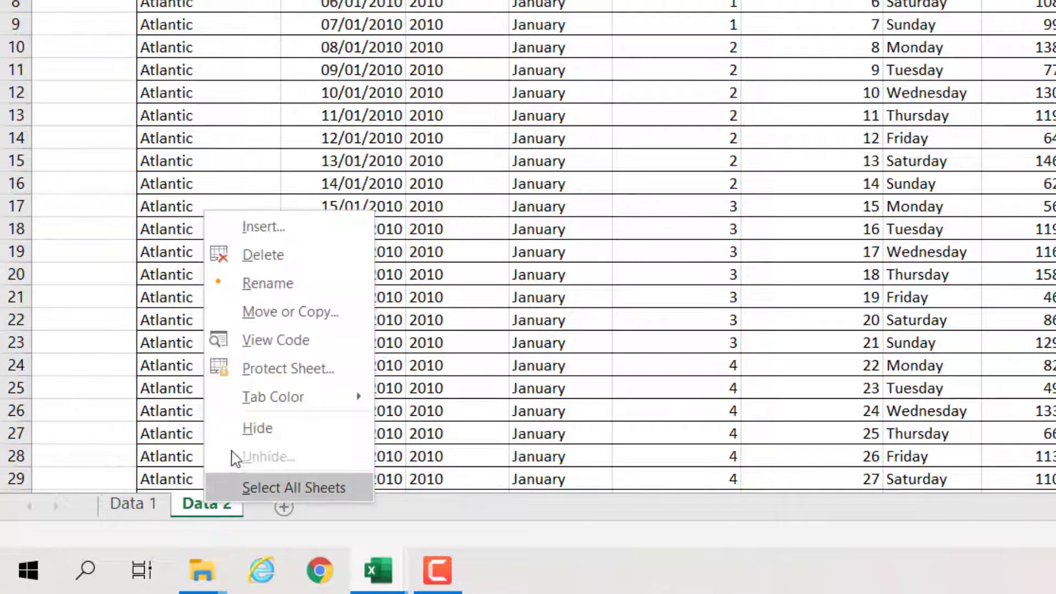
{"action": "left_click", "coordinate": [290, 314]}
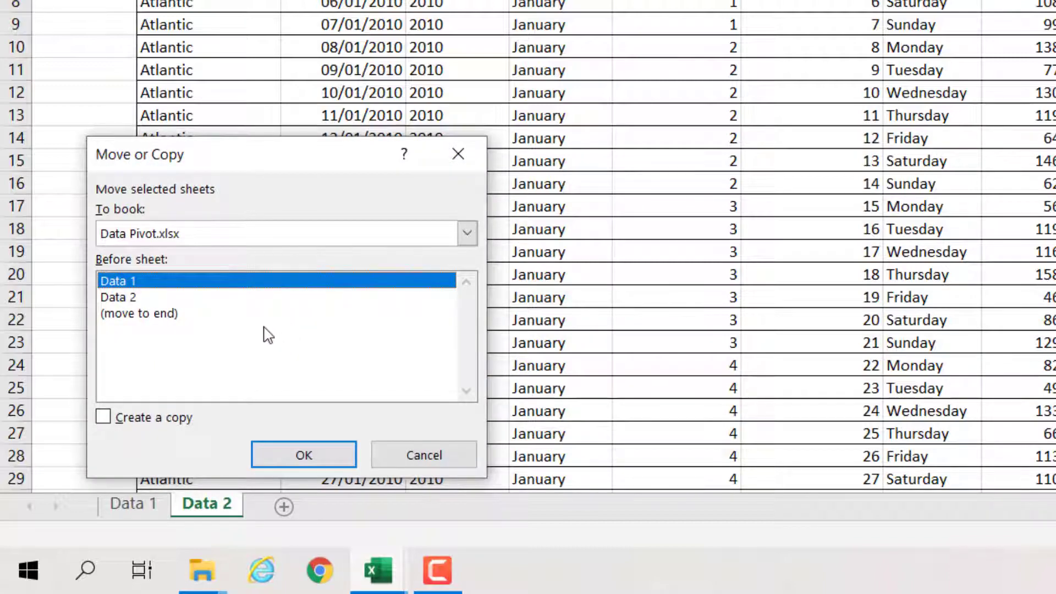
{"action": "left_click_drag", "start_coordinate": [272, 165], "coordinate": [735, 98]}
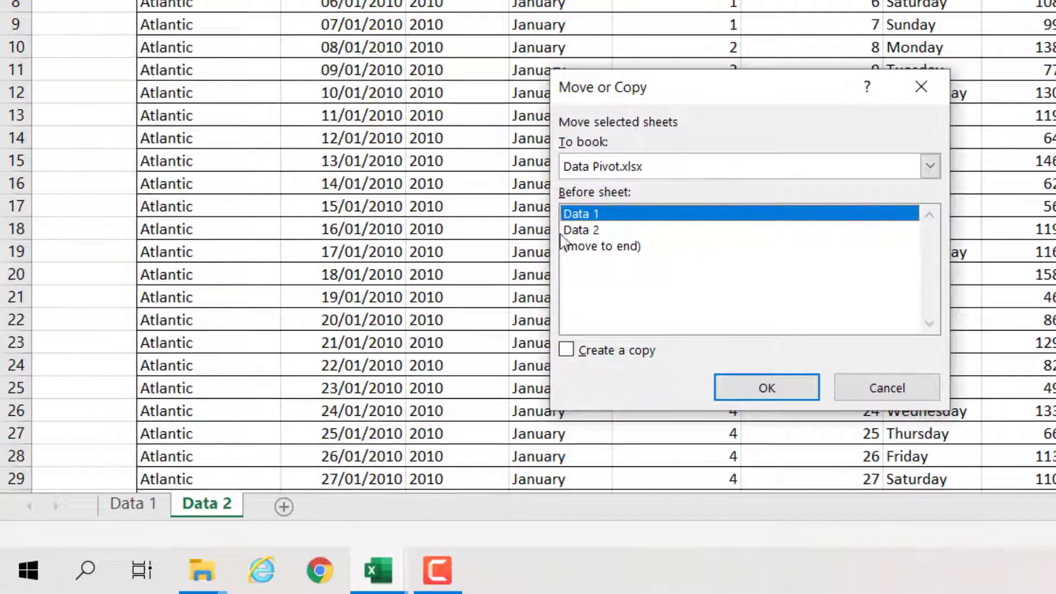
{"action": "left_click", "coordinate": [591, 231]}
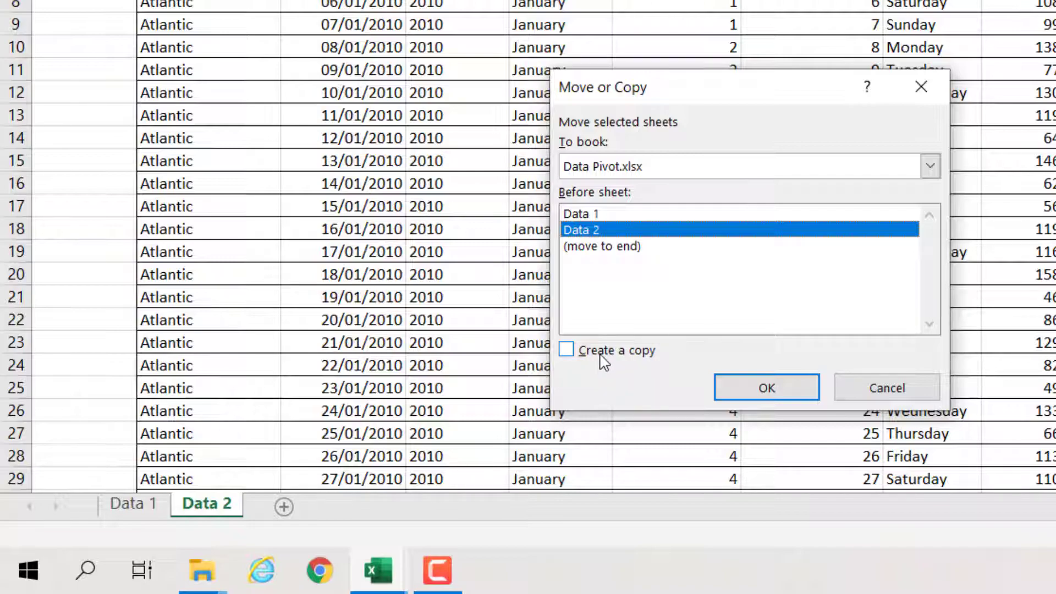
{"action": "left_click", "coordinate": [588, 355]}
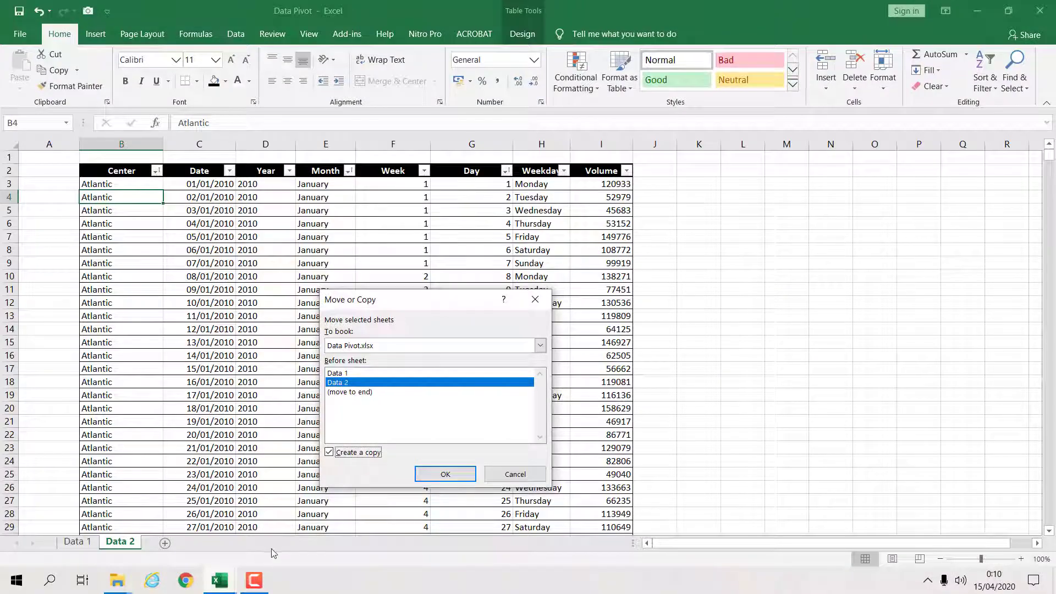
{"action": "mouse_move", "coordinate": [219, 580]}
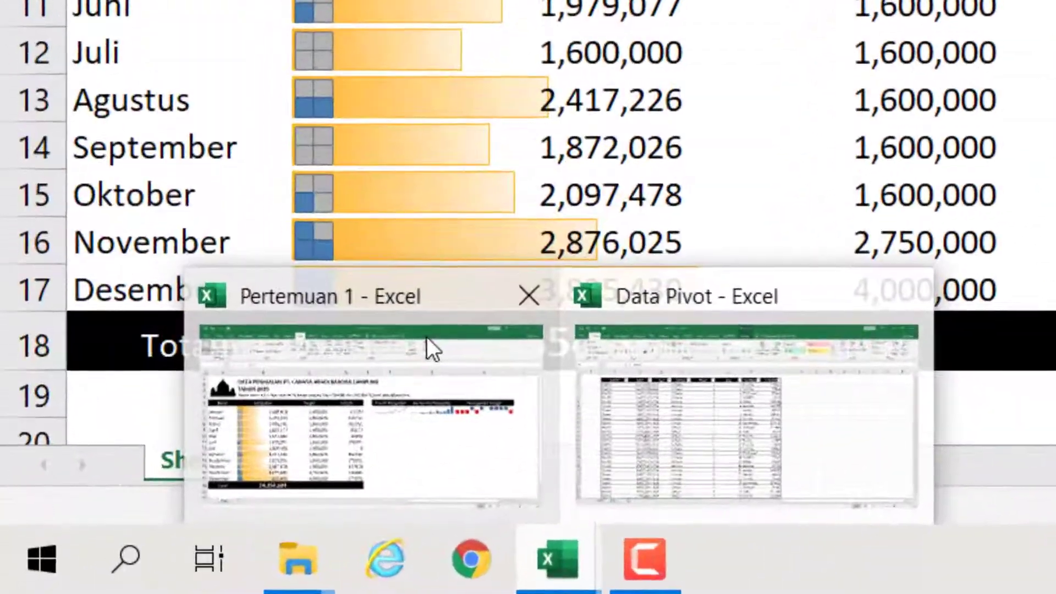
{"action": "left_click", "coordinate": [615, 370]}
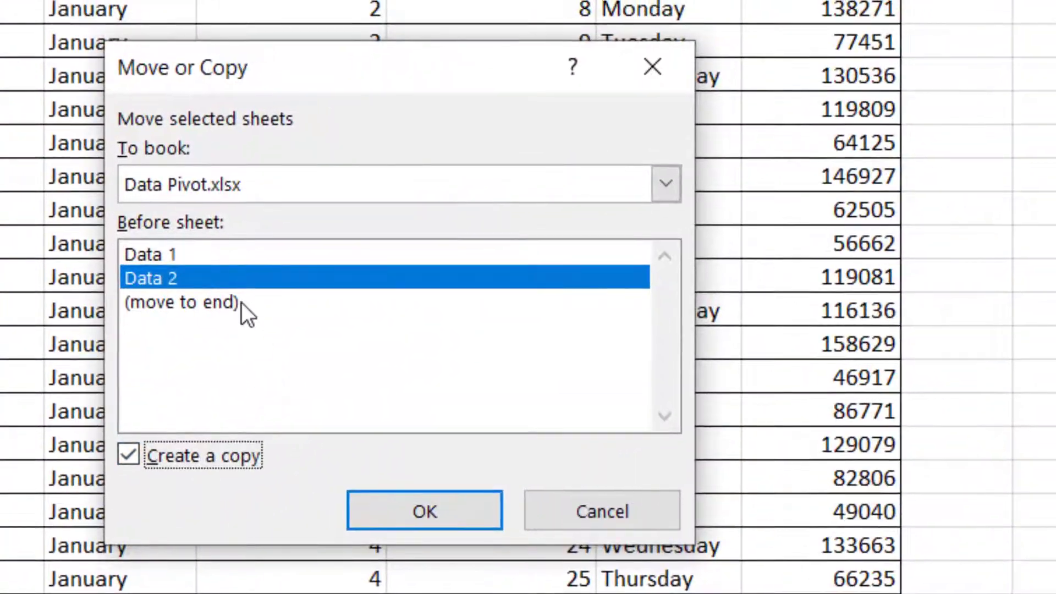
{"action": "left_click", "coordinate": [167, 305]}
{"action": "left_click", "coordinate": [167, 282]}
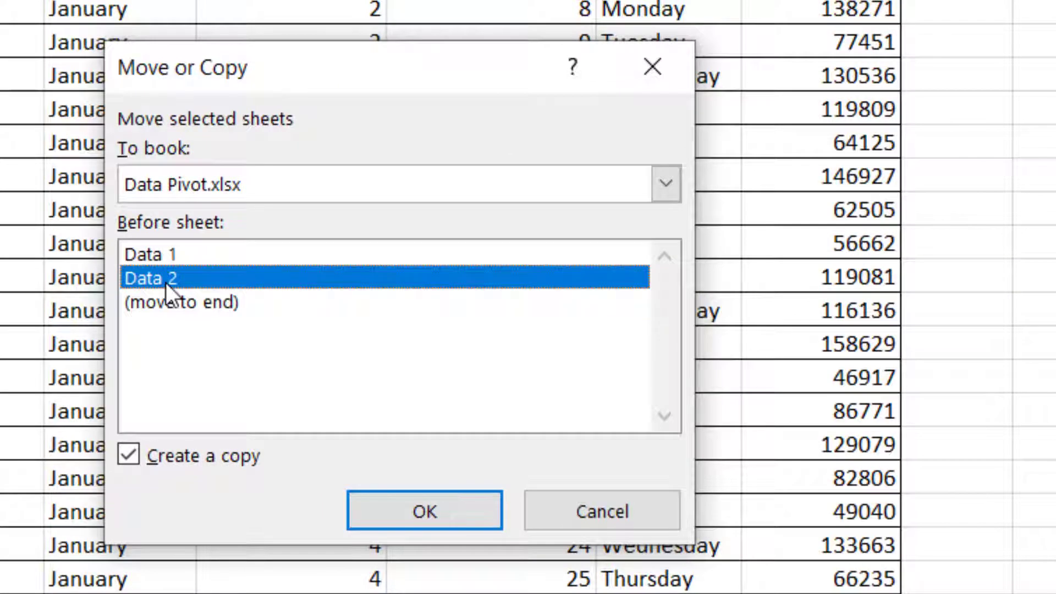
{"action": "left_click", "coordinate": [665, 184]}
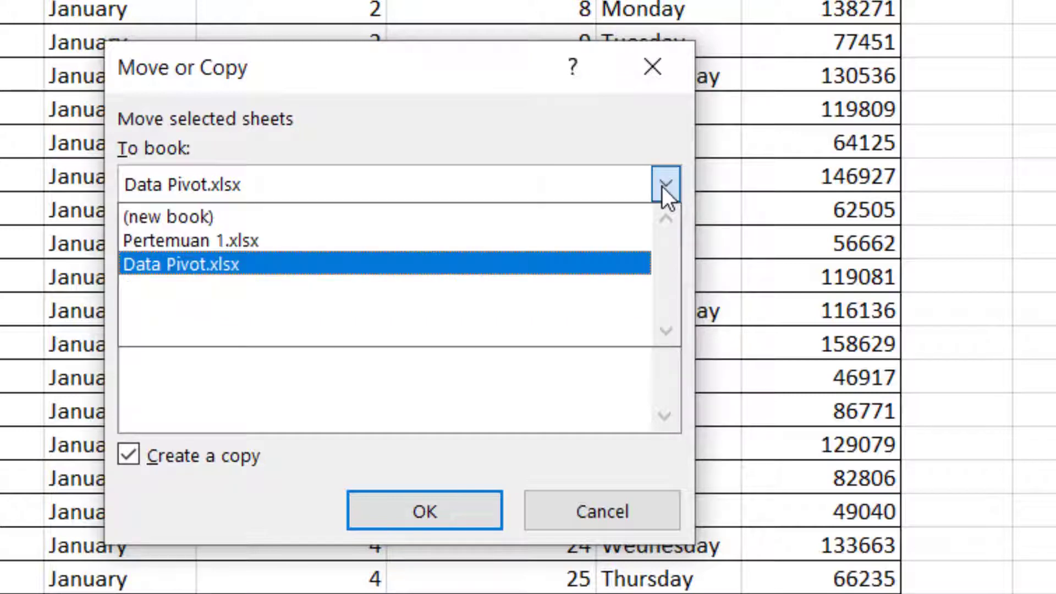
{"action": "left_click", "coordinate": [225, 240]}
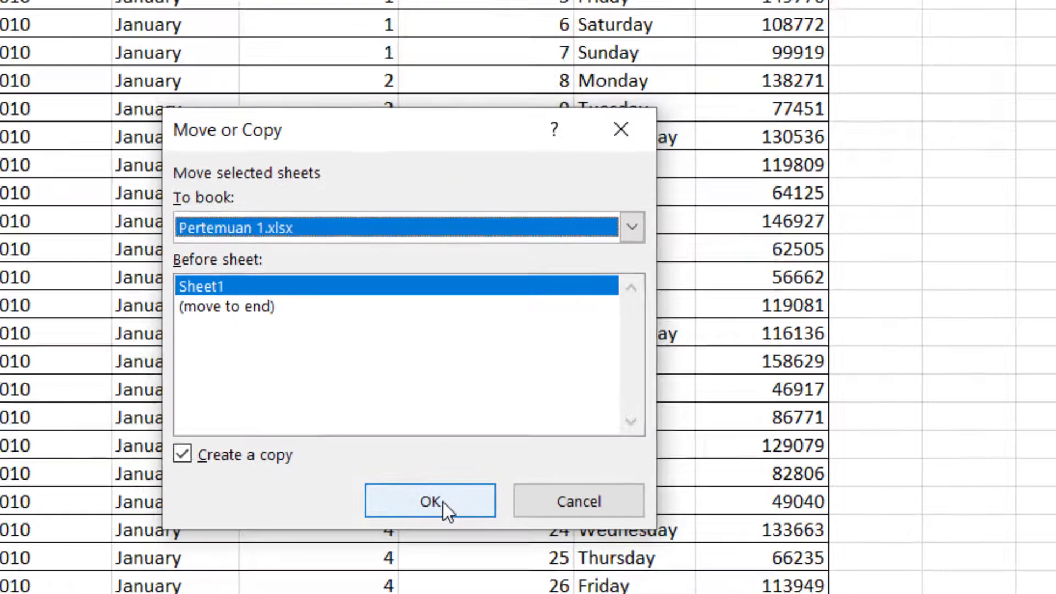
{"action": "left_click", "coordinate": [441, 504]}
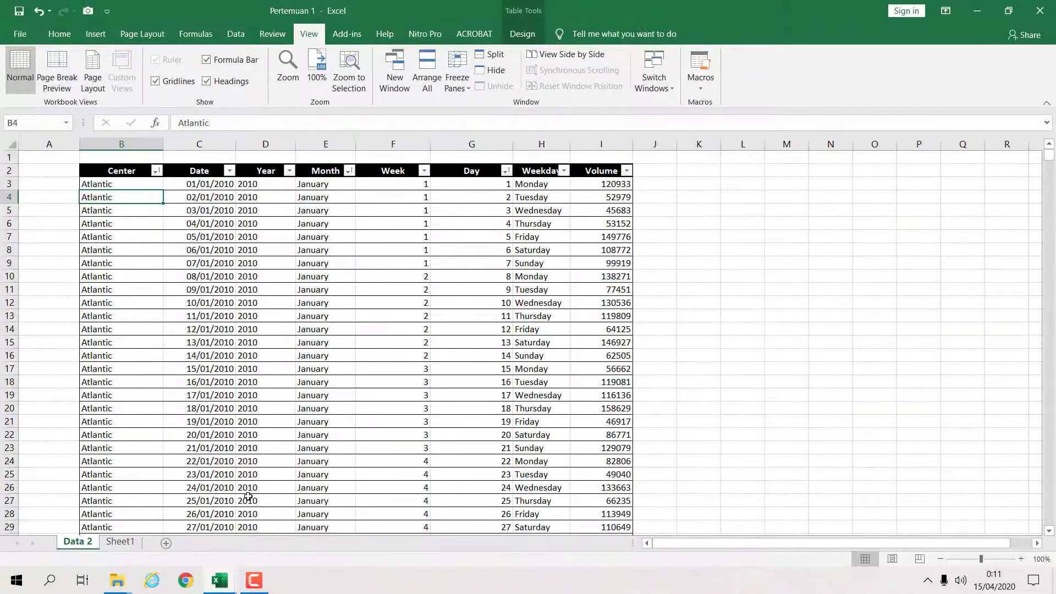
- Move the copied Data 2 sheet so it sits after Sheet1 in Pertemuan 1
{"action": "left_click", "coordinate": [120, 542]}
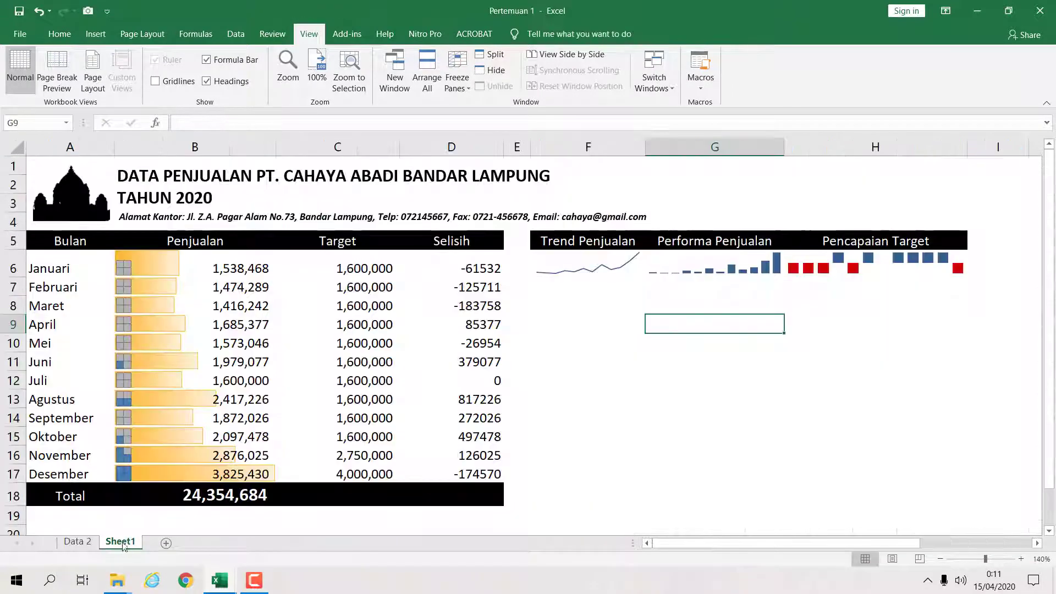
{"action": "left_click", "coordinate": [274, 325]}
{"action": "left_click", "coordinate": [165, 355]}
{"action": "left_click", "coordinate": [323, 360]}
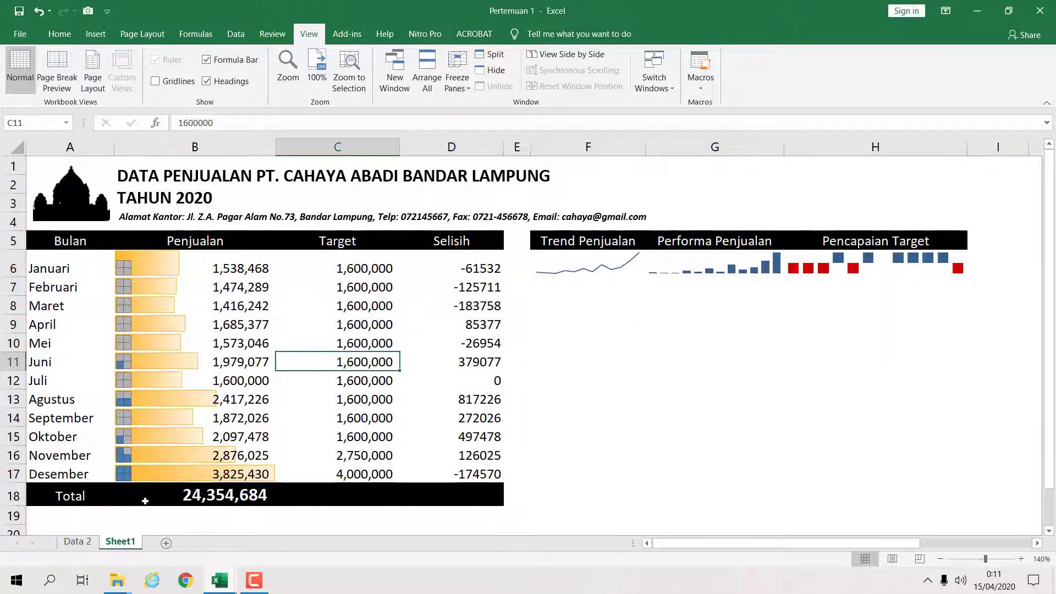
{"action": "left_click", "coordinate": [93, 542]}
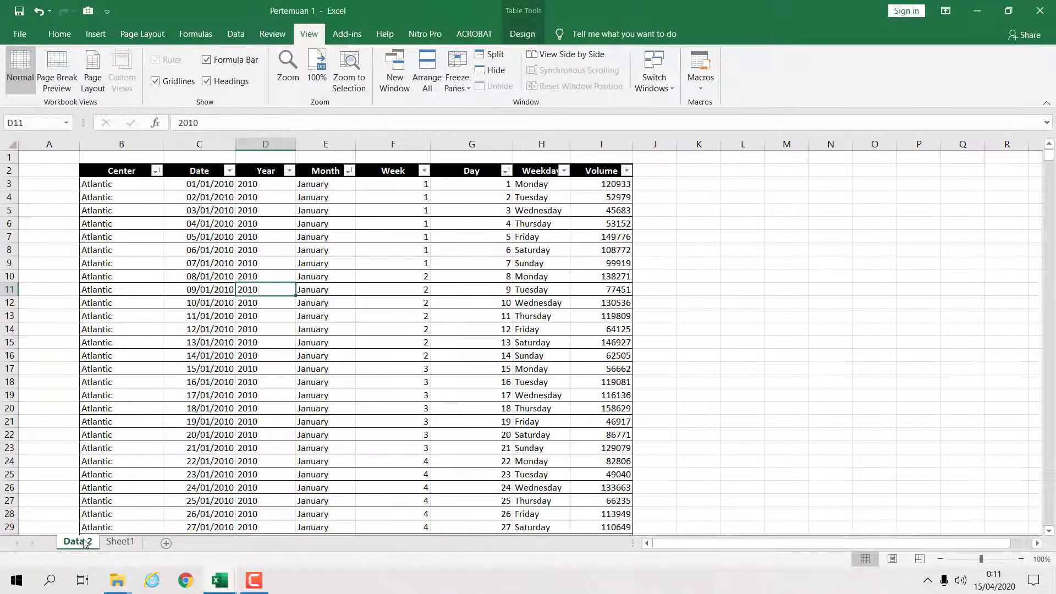
{"action": "left_click_drag", "start_coordinate": [85, 543], "coordinate": [167, 533]}
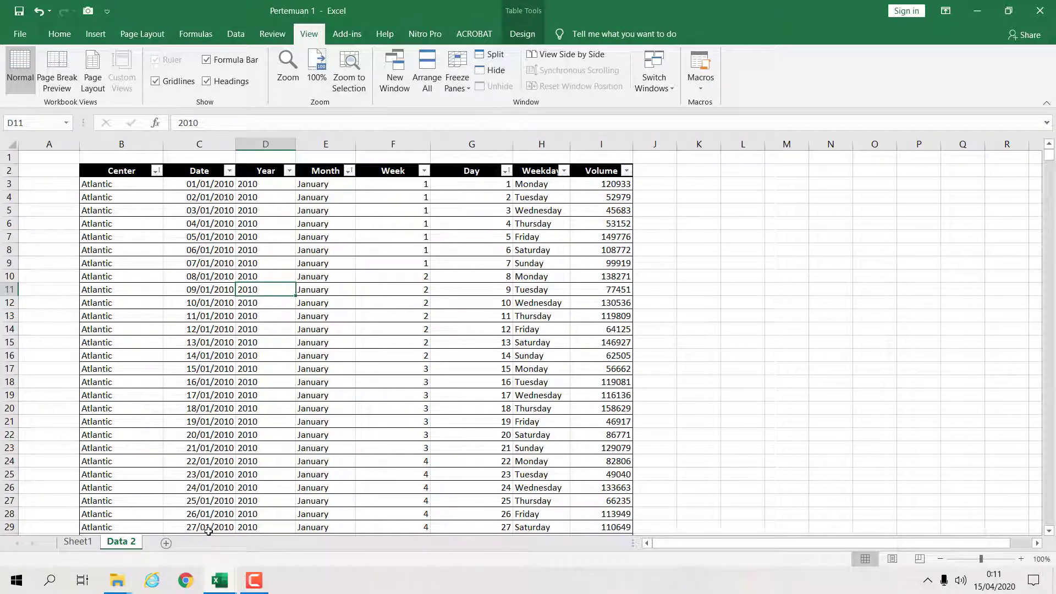
- Create a PivotTable from the Data 2 table on a new worksheet
{"action": "left_click", "coordinate": [424, 326]}
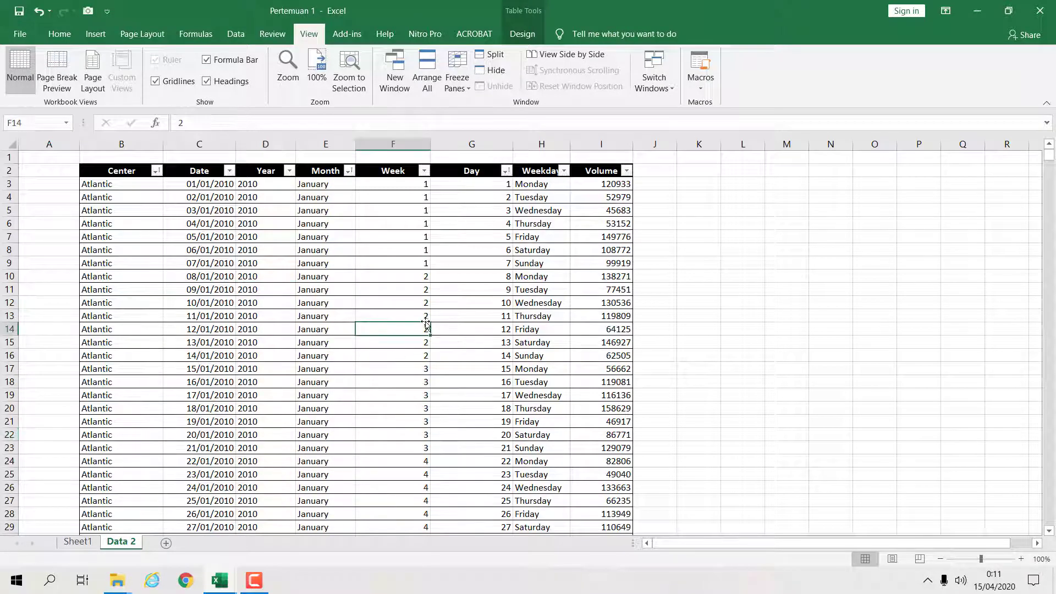
{"action": "scroll", "coordinate": [308, 329], "scroll_direction": "down", "scroll_amount": 5}
{"action": "scroll", "coordinate": [307, 329], "scroll_direction": "up", "scroll_amount": 5}
{"action": "left_click", "coordinate": [296, 265]}
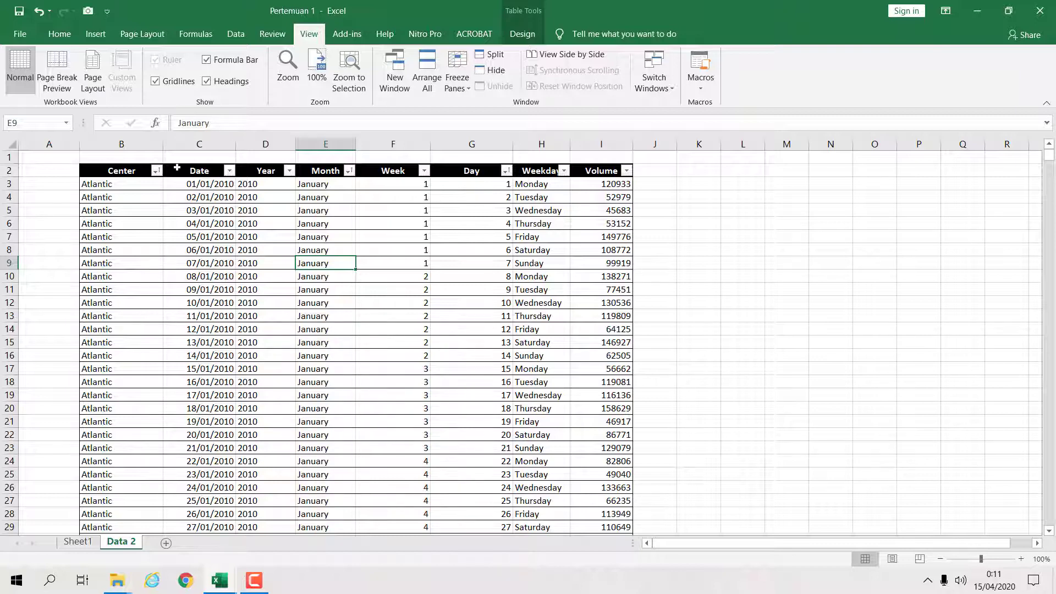
{"action": "left_click", "coordinate": [96, 34]}
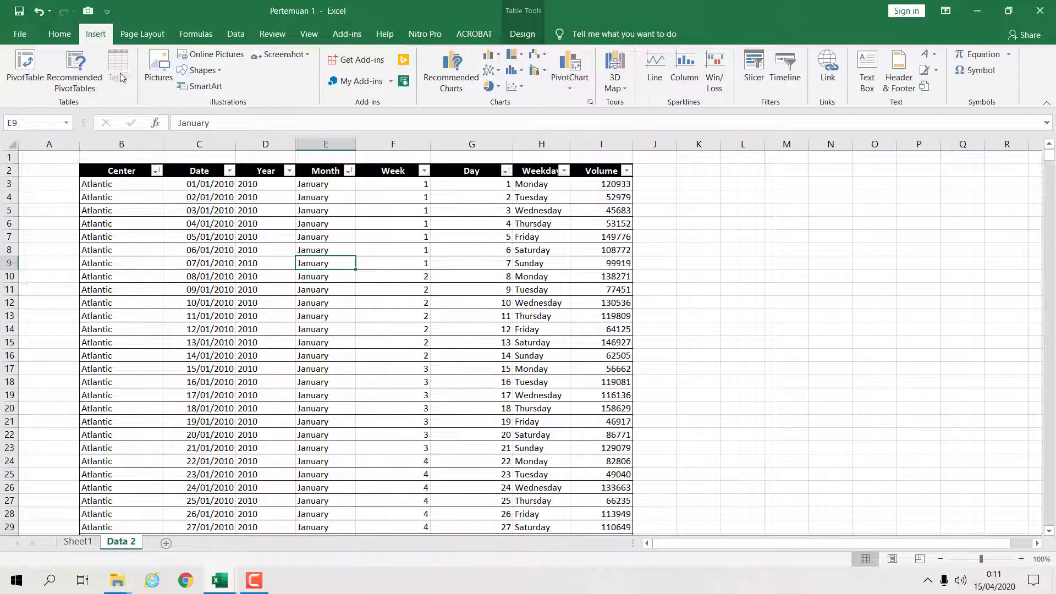
{"action": "left_click", "coordinate": [25, 66]}
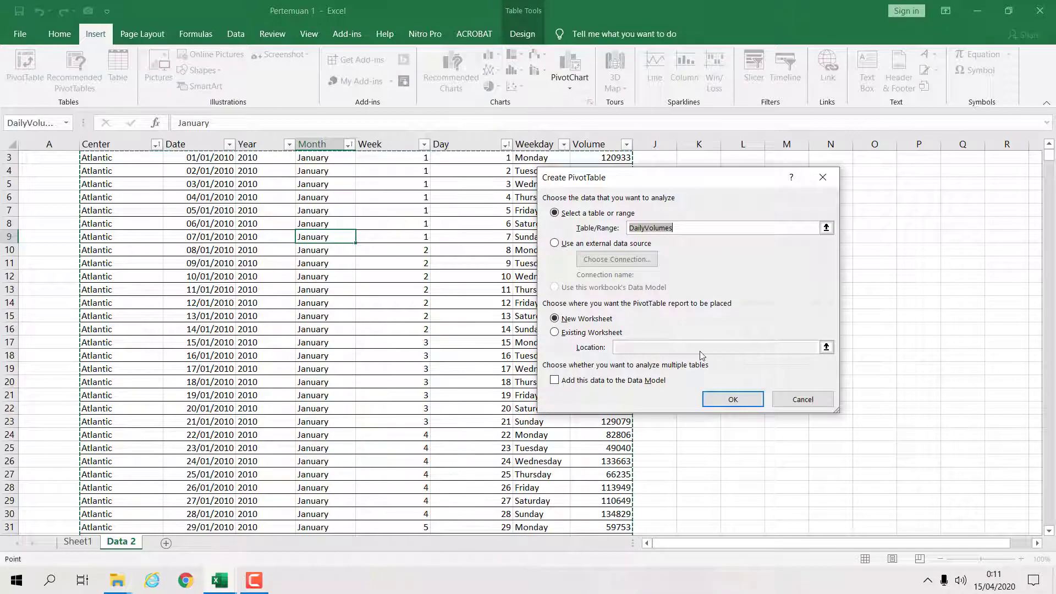
{"action": "left_click", "coordinate": [726, 400]}
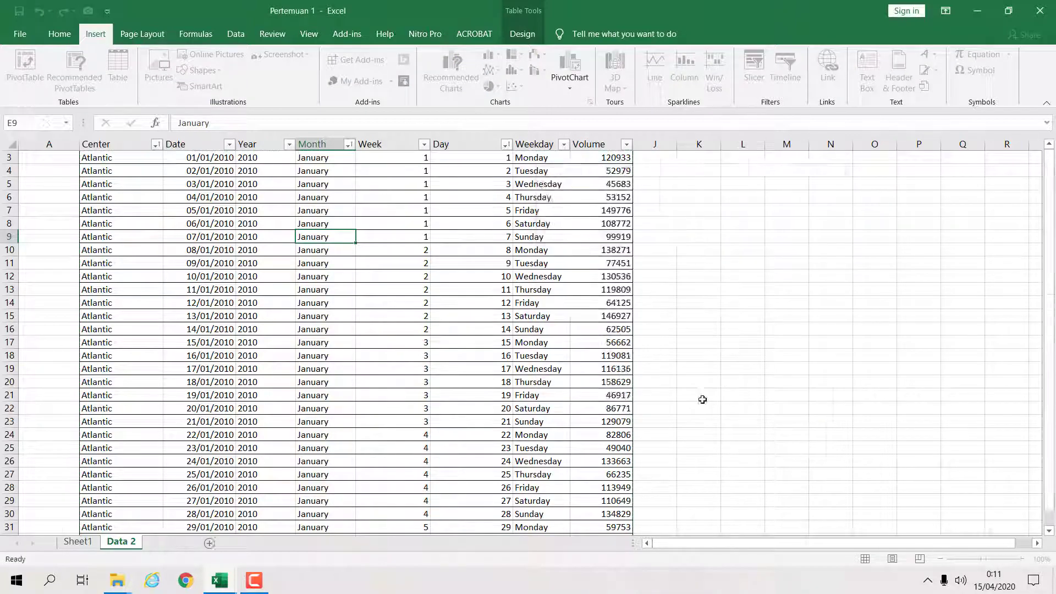
{"action": "left_click", "coordinate": [59, 261]}
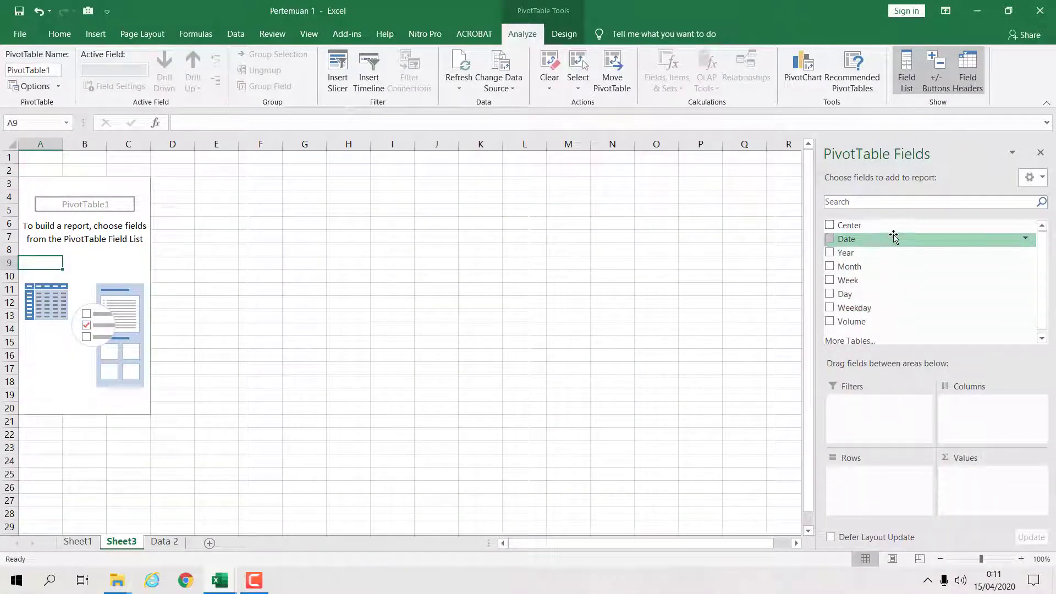
- Build the PivotTable with Center as rows, Year as columns and Sum of Volume as values
{"action": "left_click_drag", "start_coordinate": [851, 225], "coordinate": [873, 491]}
{"action": "left_click_drag", "start_coordinate": [847, 249], "coordinate": [948, 418]}
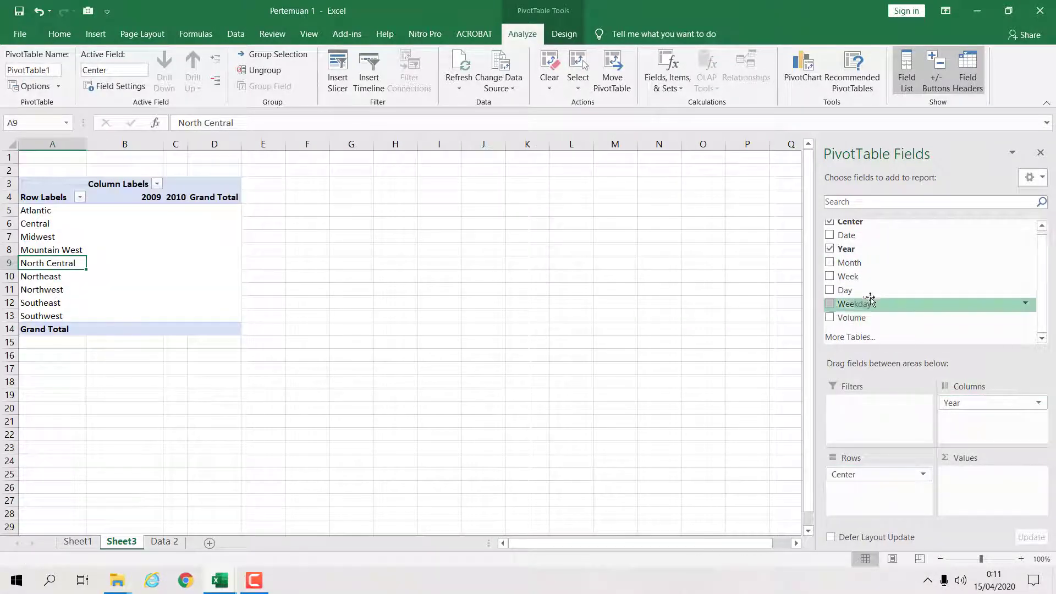
{"action": "left_click_drag", "start_coordinate": [867, 321], "coordinate": [1000, 501]}
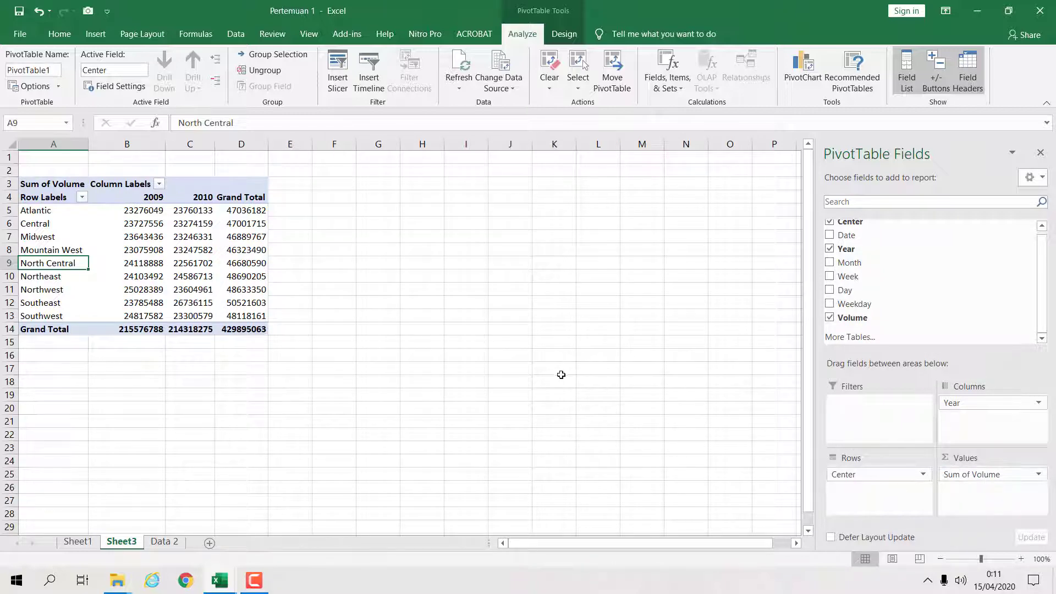
{"action": "left_click", "coordinate": [474, 317]}
{"action": "left_click", "coordinate": [191, 252]}
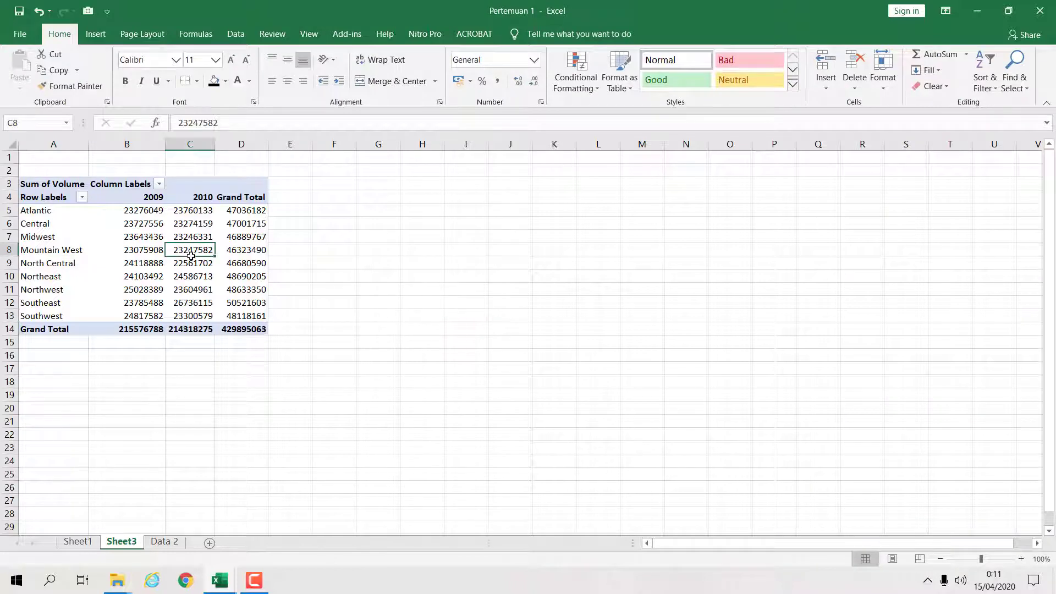
- Insert a Month slicer for the PivotTable and position it beside the table
{"action": "left_click", "coordinate": [97, 35]}
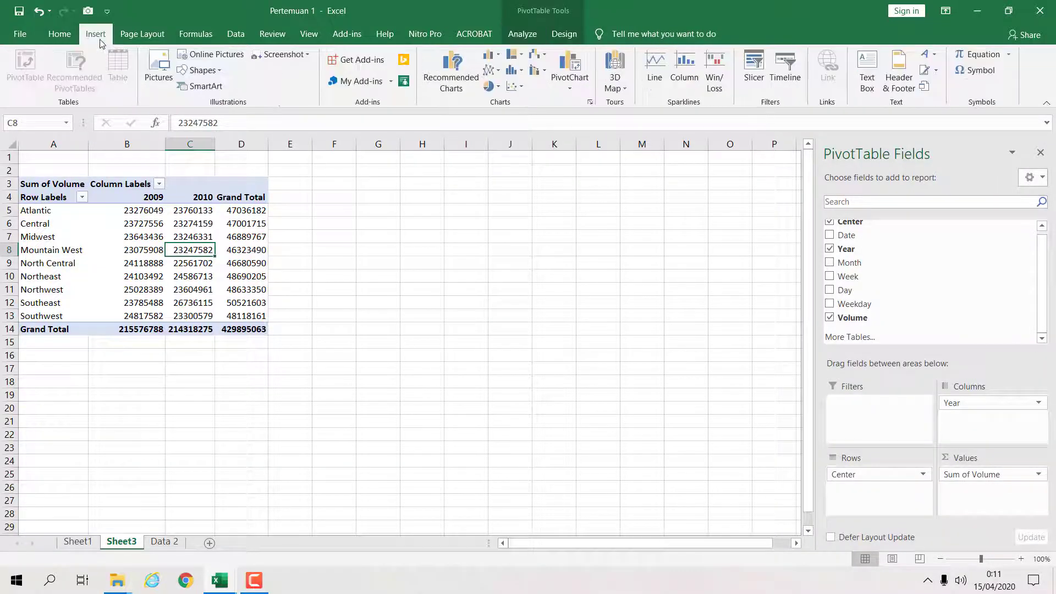
{"action": "left_click", "coordinate": [754, 69]}
{"action": "left_click", "coordinate": [640, 243]}
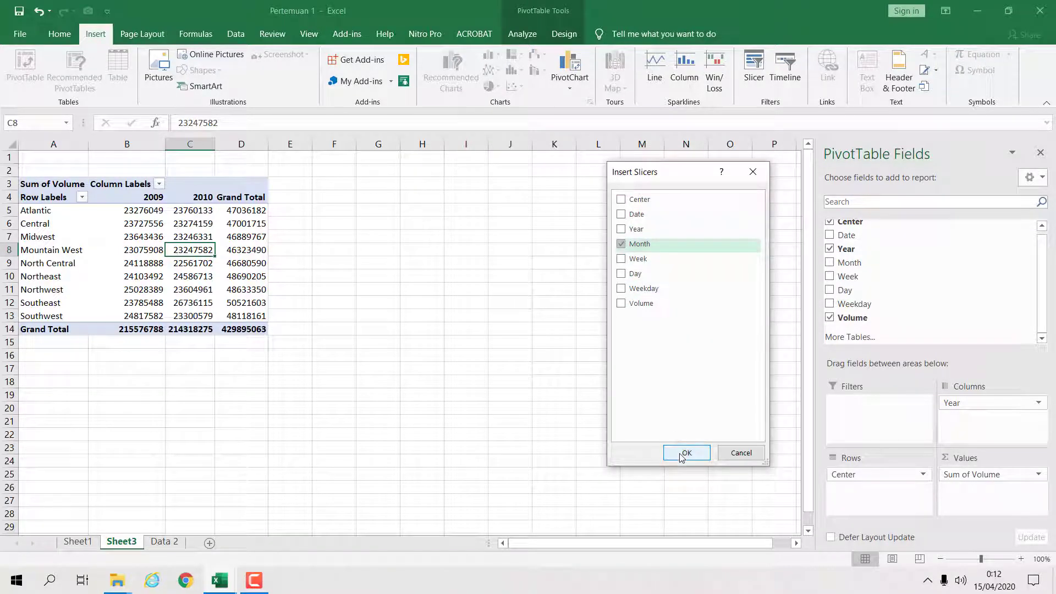
{"action": "left_click", "coordinate": [685, 453]}
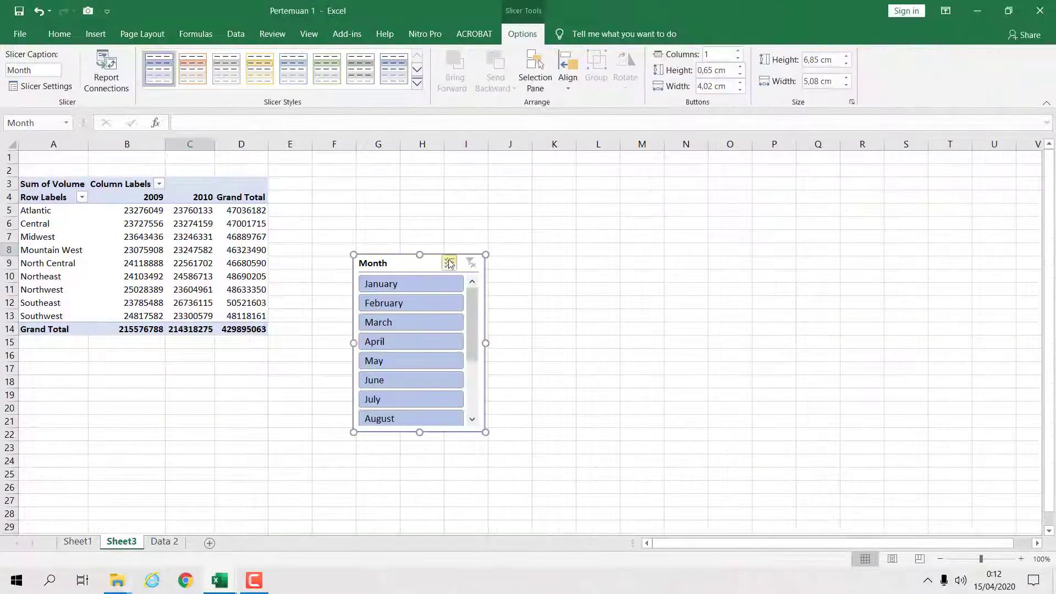
{"action": "left_click_drag", "start_coordinate": [434, 257], "coordinate": [351, 157]}
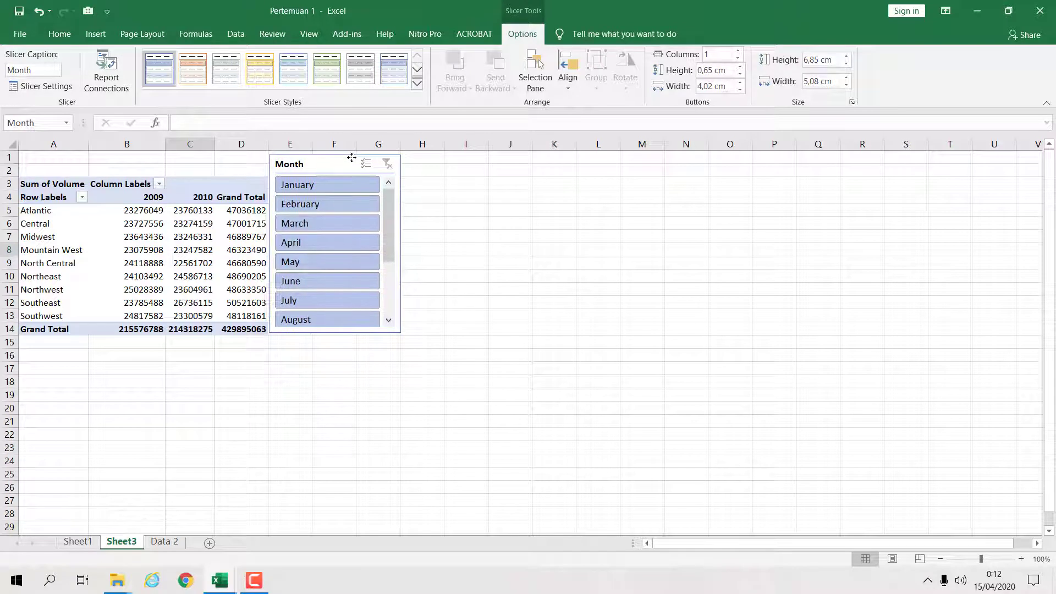
{"action": "left_click_drag", "start_coordinate": [335, 331], "coordinate": [335, 335]}
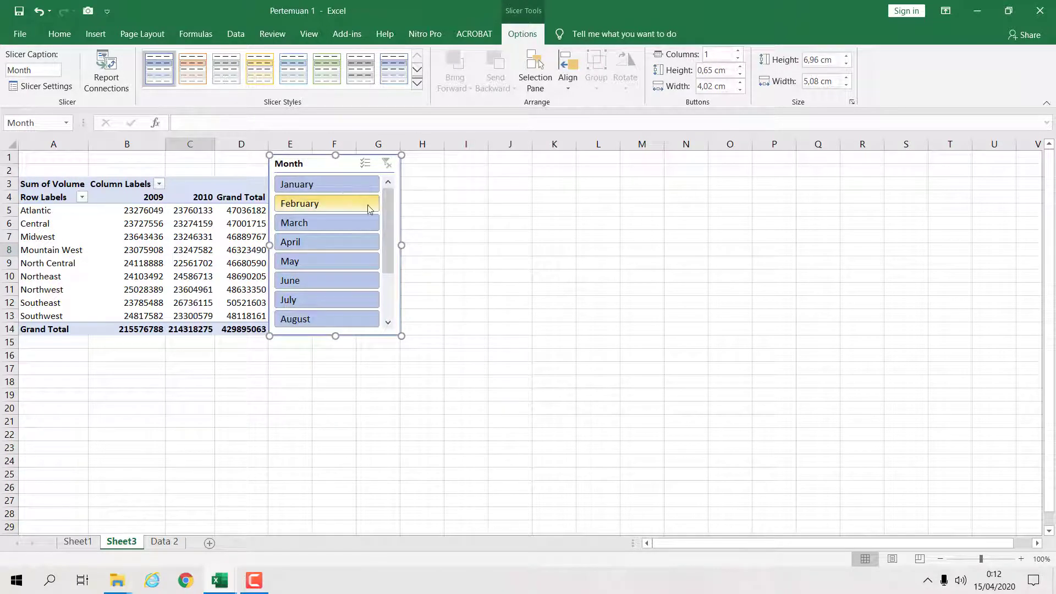
- Filter the PivotTable month by month from January to August with the Month slicer
{"action": "left_click", "coordinate": [336, 188]}
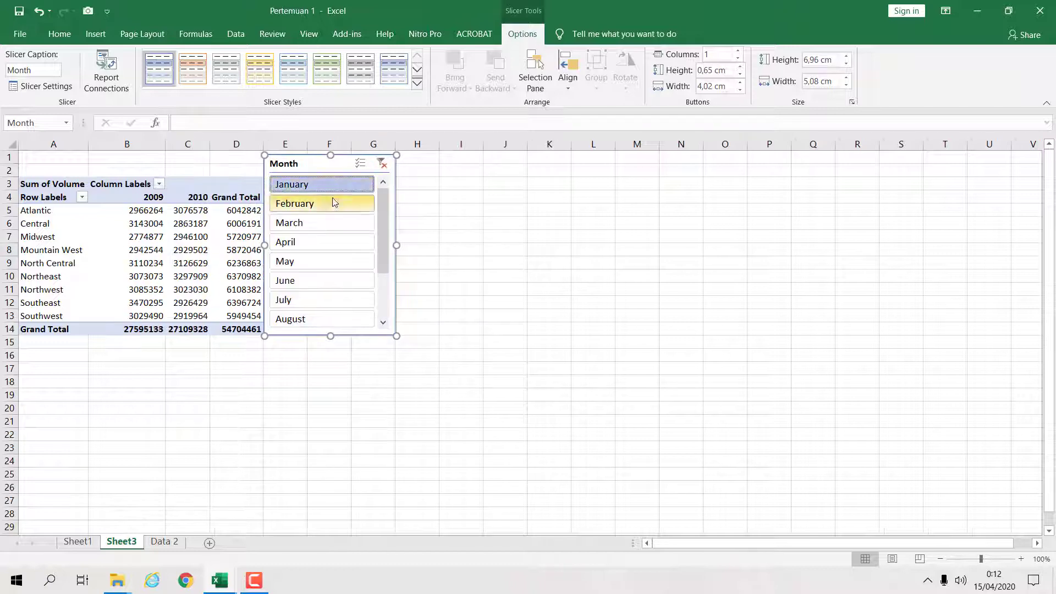
{"action": "left_click", "coordinate": [333, 204]}
{"action": "left_click", "coordinate": [323, 222]}
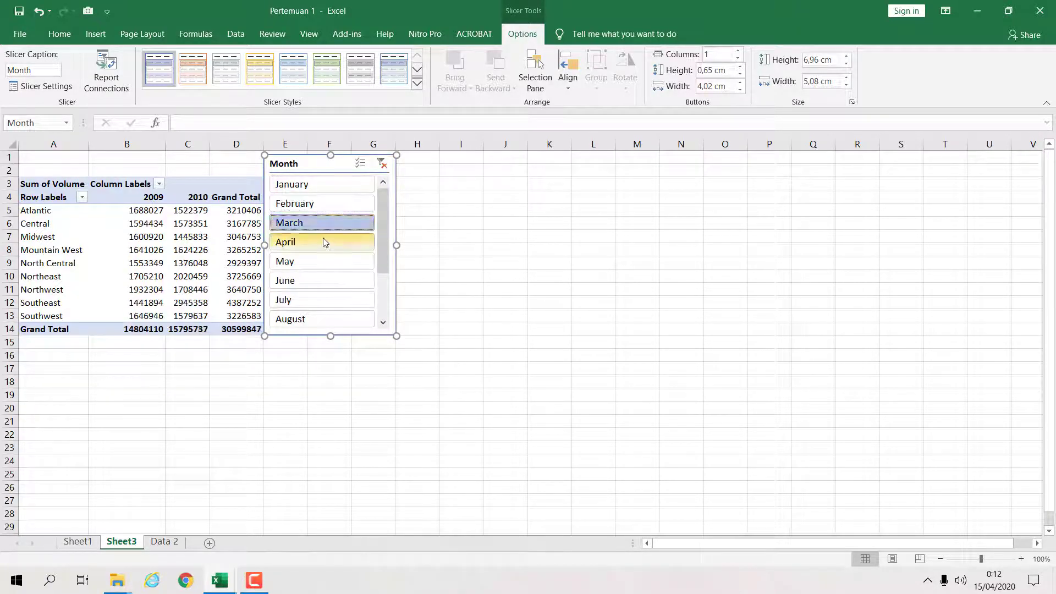
{"action": "left_click", "coordinate": [323, 239]}
{"action": "left_click", "coordinate": [328, 261]}
{"action": "left_click", "coordinate": [330, 280]}
{"action": "left_click", "coordinate": [332, 302]}
{"action": "left_click", "coordinate": [333, 319]}
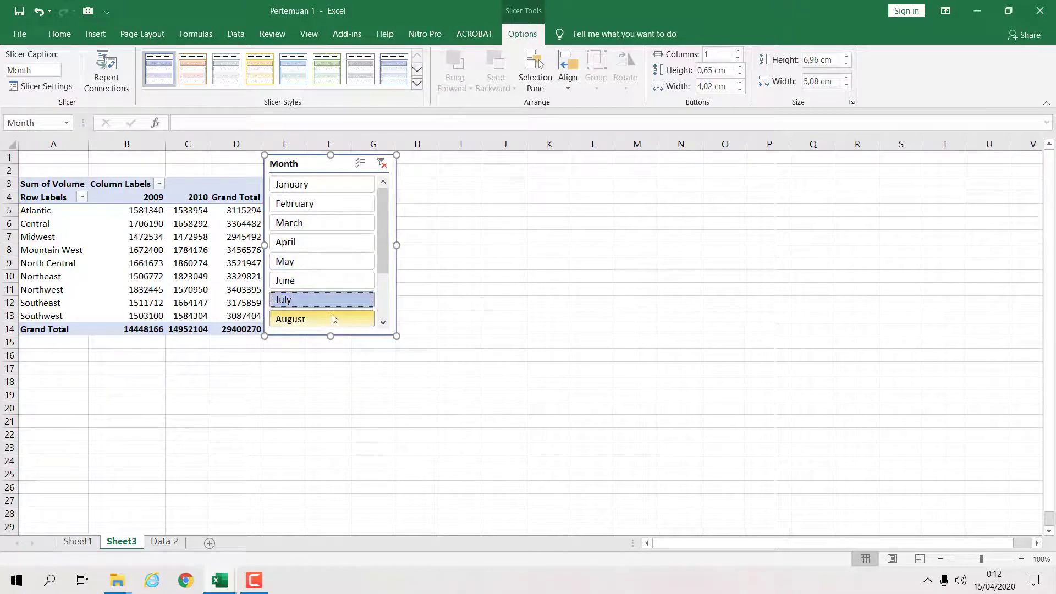
- Continue filtering through September to December, then step back up the slicer to May
{"action": "scroll", "coordinate": [335, 291], "scroll_direction": "down", "scroll_amount": 4}
{"action": "left_click", "coordinate": [325, 263]}
{"action": "left_click", "coordinate": [325, 283]}
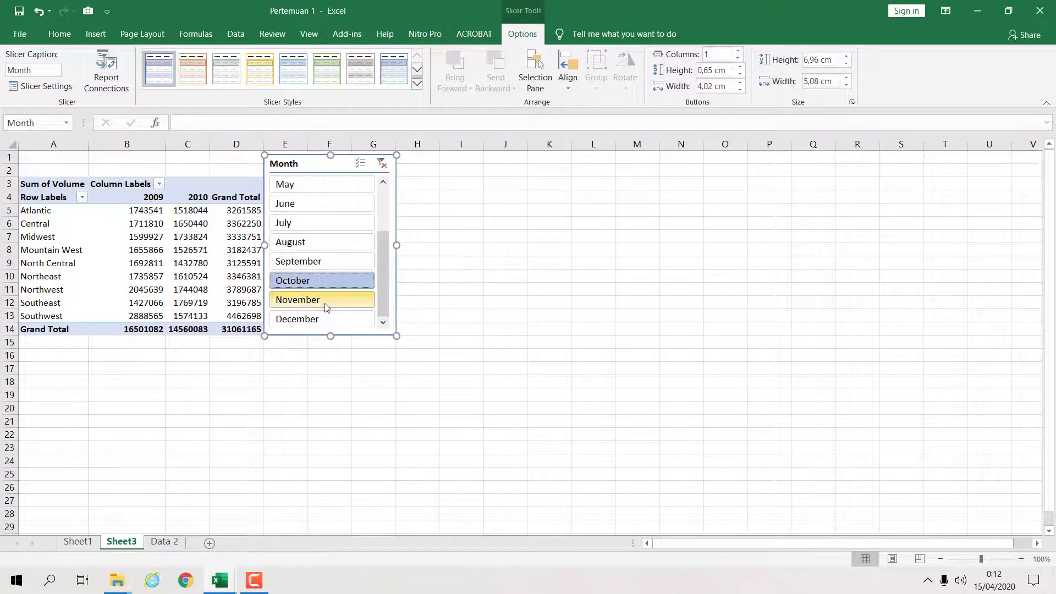
{"action": "left_click", "coordinate": [332, 318]}
{"action": "left_click", "coordinate": [339, 300]}
{"action": "left_click", "coordinate": [333, 280]}
{"action": "left_click", "coordinate": [332, 261]}
{"action": "left_click", "coordinate": [331, 242]}
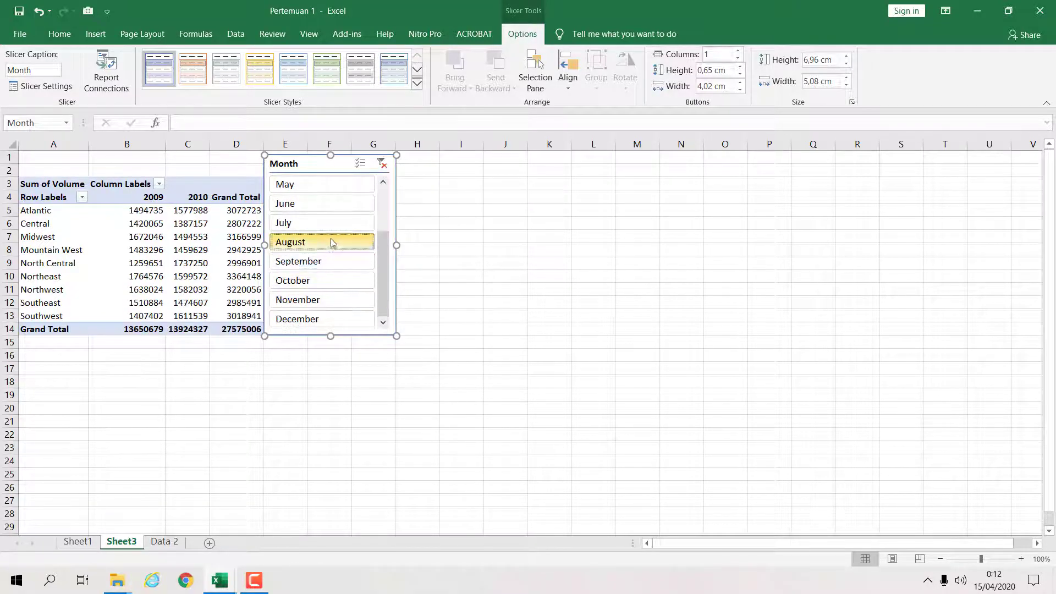
{"action": "left_click", "coordinate": [331, 223]}
{"action": "left_click", "coordinate": [330, 204]}
{"action": "left_click", "coordinate": [329, 184]}
{"action": "scroll", "coordinate": [342, 202], "scroll_direction": "up", "scroll_amount": 4}
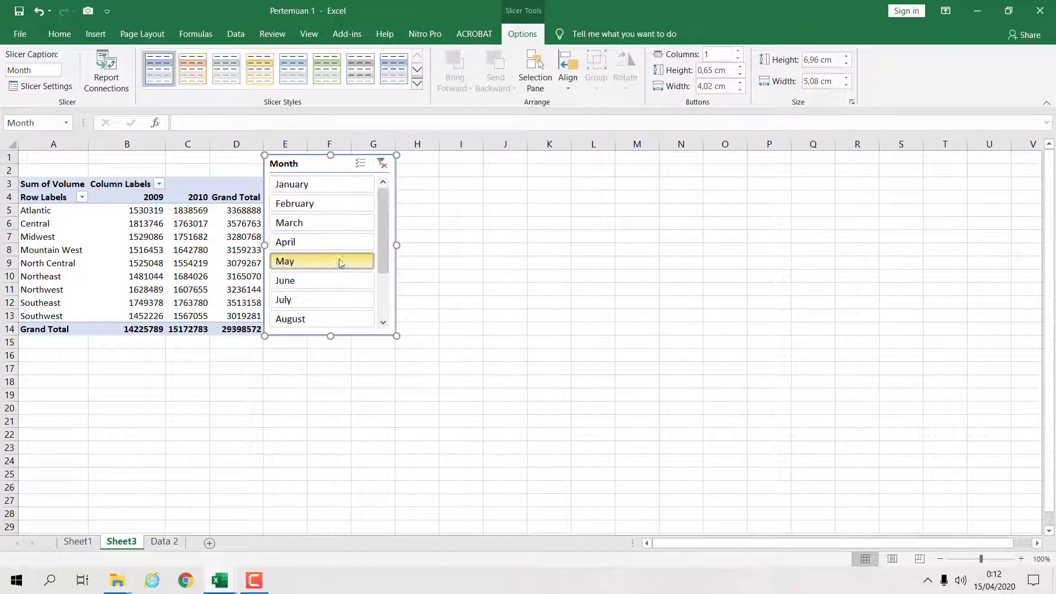
- Filter the PivotTable month by month again from January to June with the Month slicer
{"action": "left_click", "coordinate": [337, 184]}
{"action": "left_click", "coordinate": [338, 204]}
{"action": "left_click", "coordinate": [341, 222]}
{"action": "left_click", "coordinate": [338, 242]}
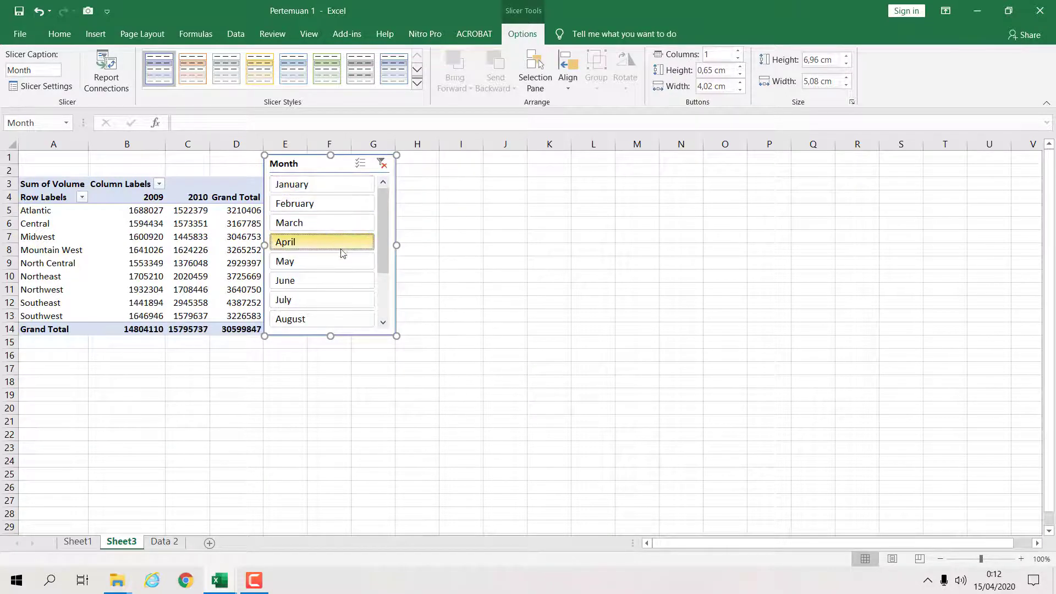
{"action": "left_click", "coordinate": [341, 261]}
{"action": "left_click", "coordinate": [345, 280]}
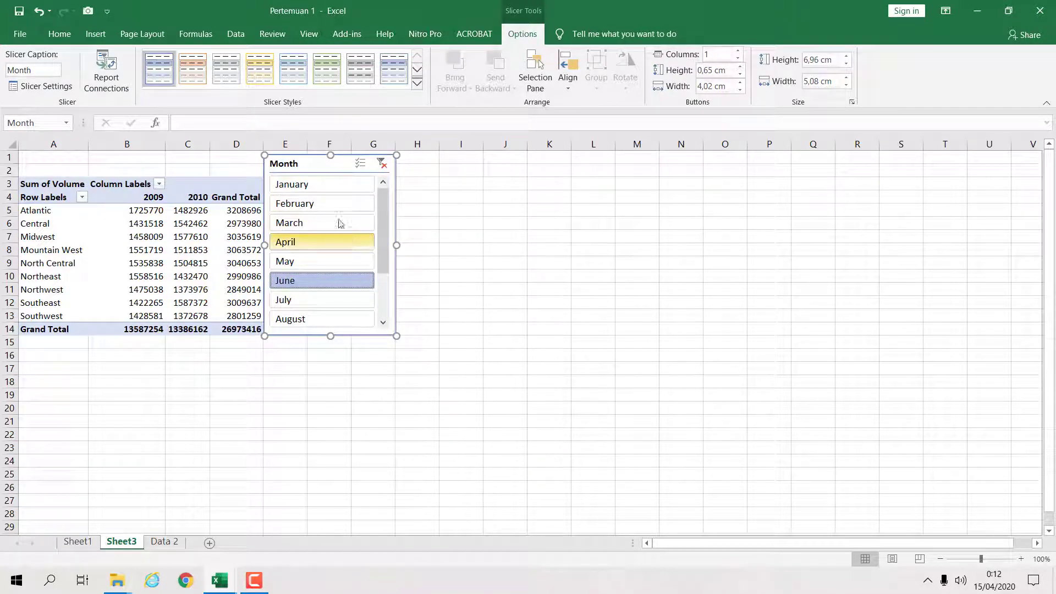
{"action": "left_click", "coordinate": [106, 42]}
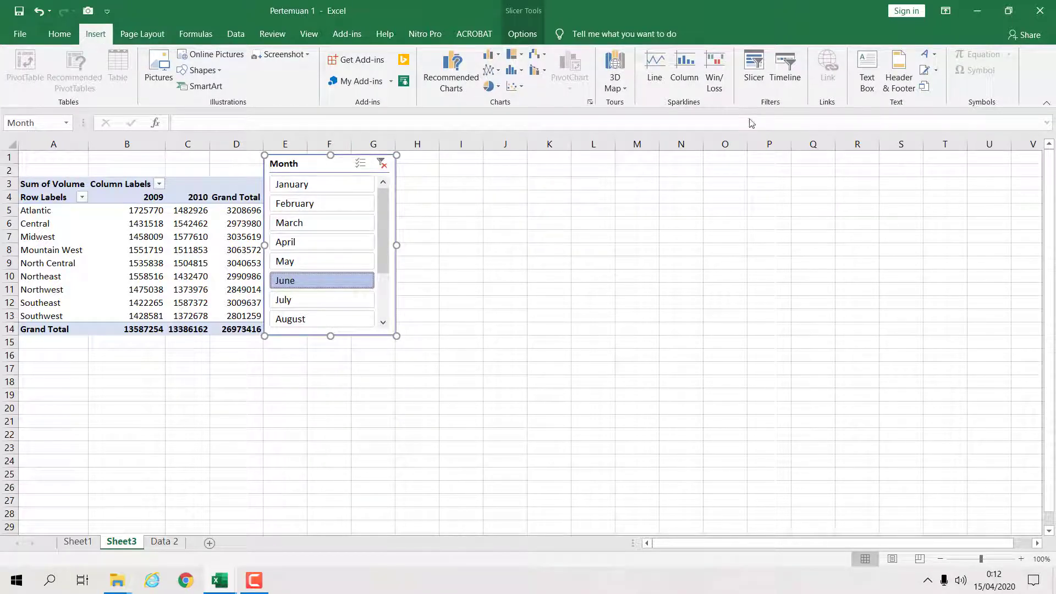
{"action": "left_click", "coordinate": [754, 77]}
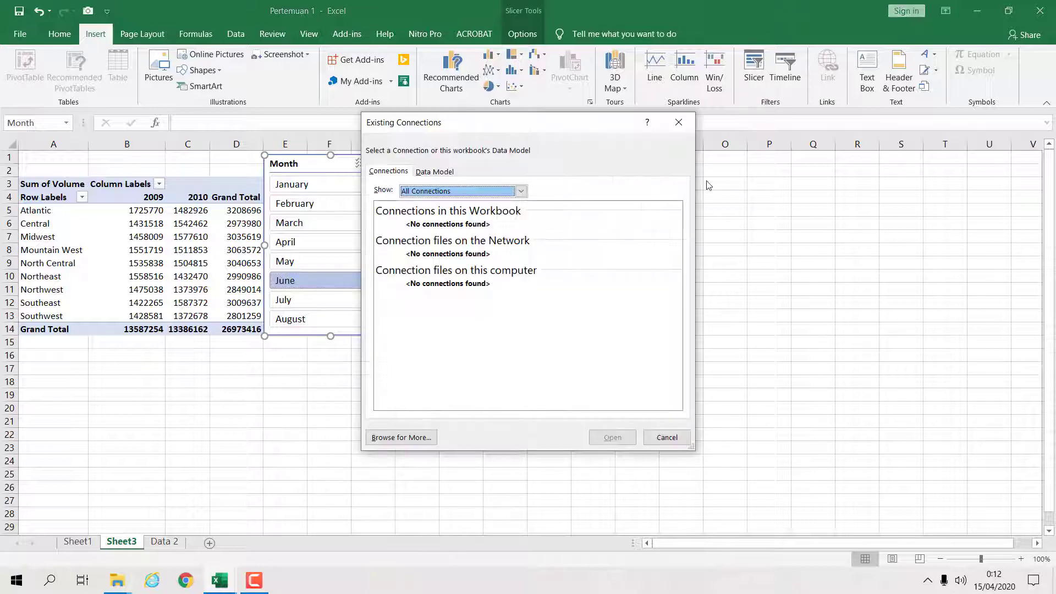
{"action": "left_click", "coordinate": [679, 122]}
- Insert a Date timeline for the PivotTable, place it below the table and widen it to the slicer's right edge
{"action": "left_click", "coordinate": [158, 281]}
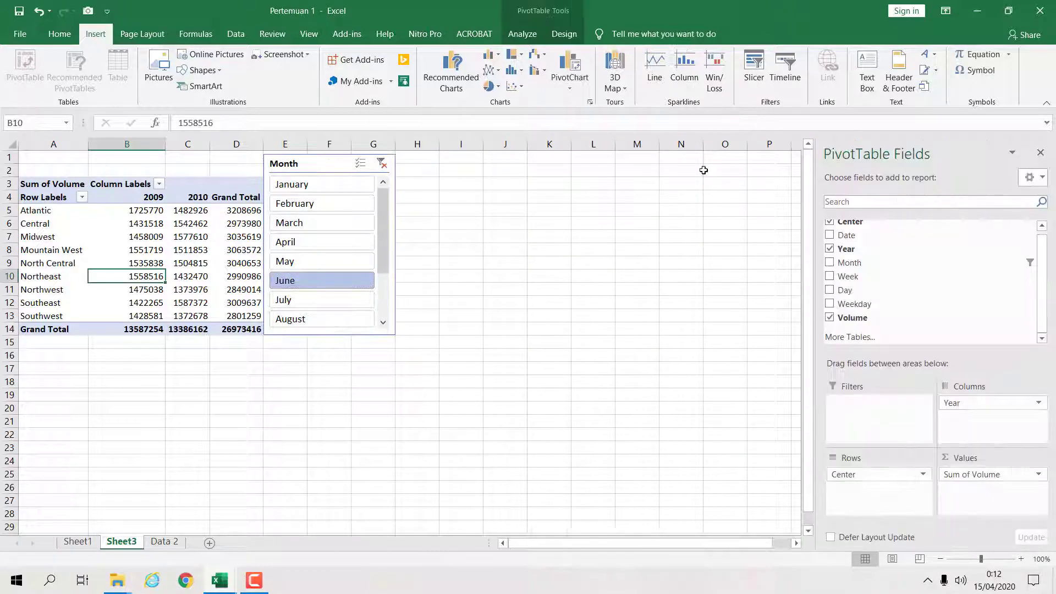
{"action": "left_click", "coordinate": [785, 77]}
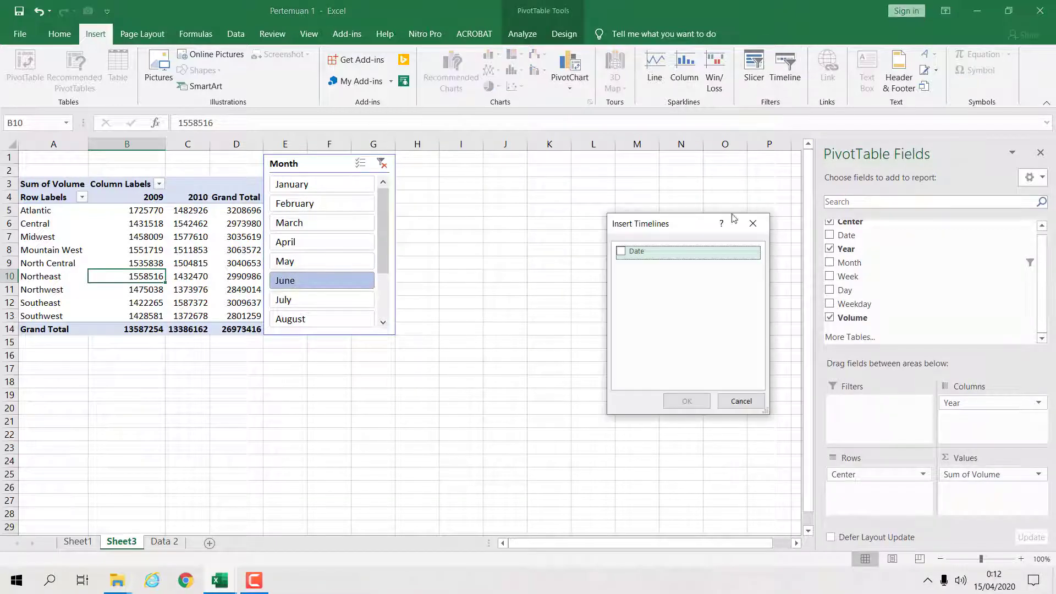
{"action": "left_click", "coordinate": [636, 254]}
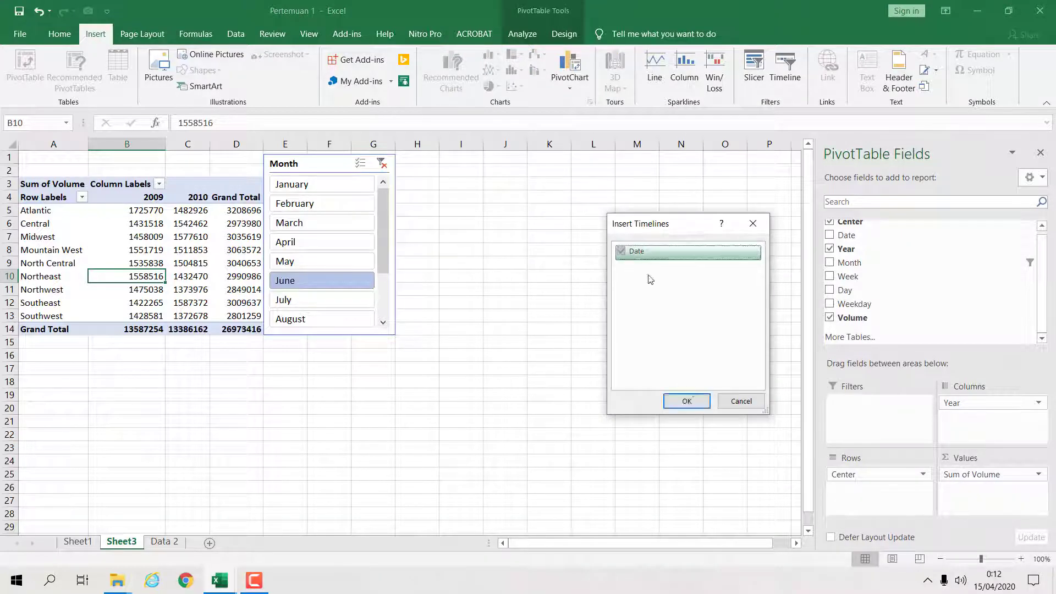
{"action": "left_click", "coordinate": [687, 401]}
{"action": "left_click_drag", "start_coordinate": [461, 313], "coordinate": [183, 349]}
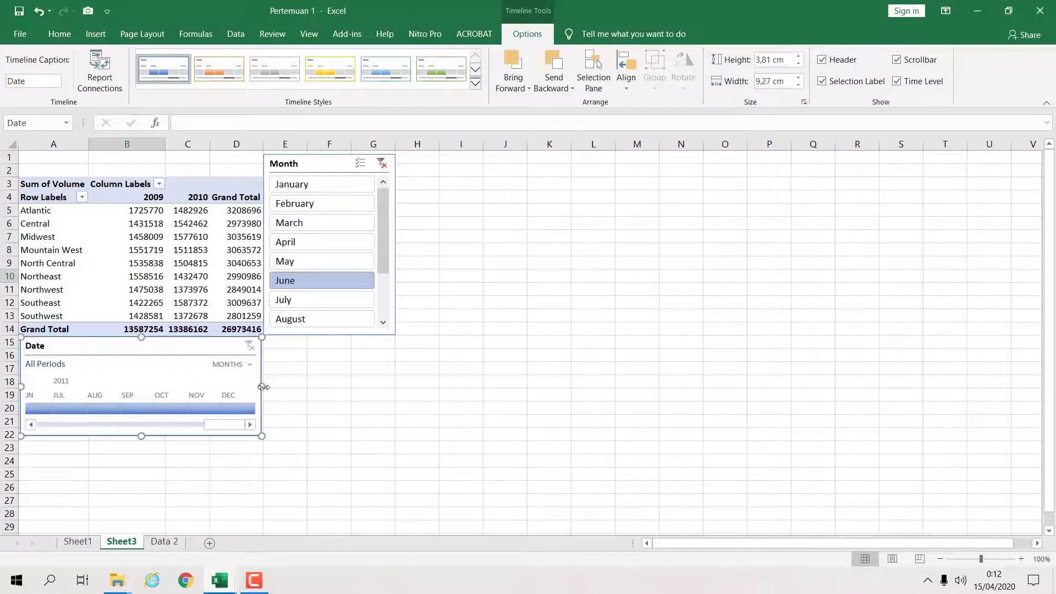
{"action": "left_click_drag", "start_coordinate": [261, 387], "coordinate": [399, 387]}
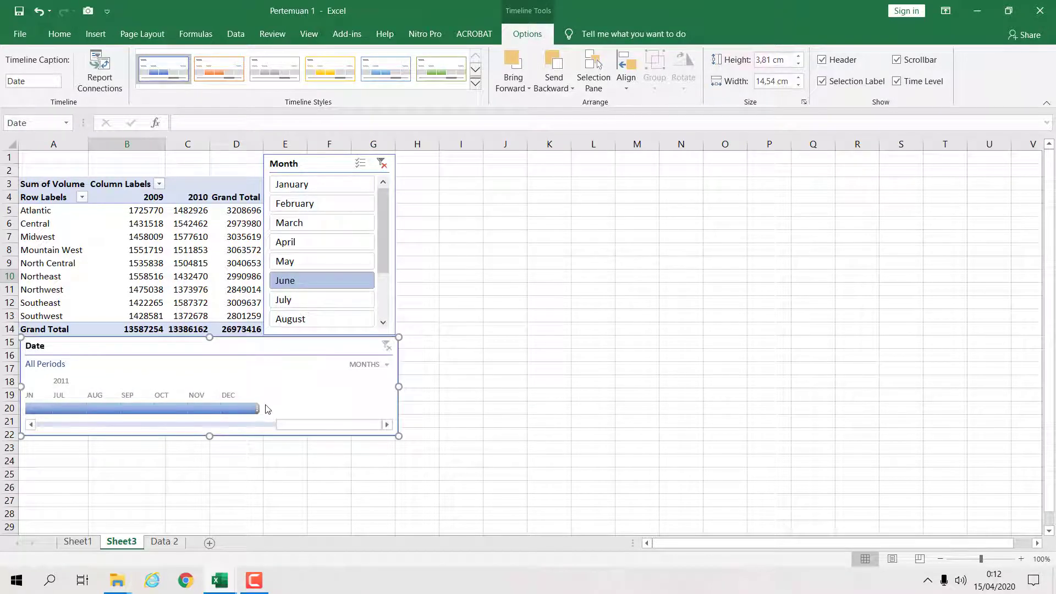
- Narrow the timeline to Q1 2009 – Q3 2011 and select all months from January to December in the Month slicer
{"action": "left_click_drag", "start_coordinate": [257, 410], "coordinate": [155, 410]}
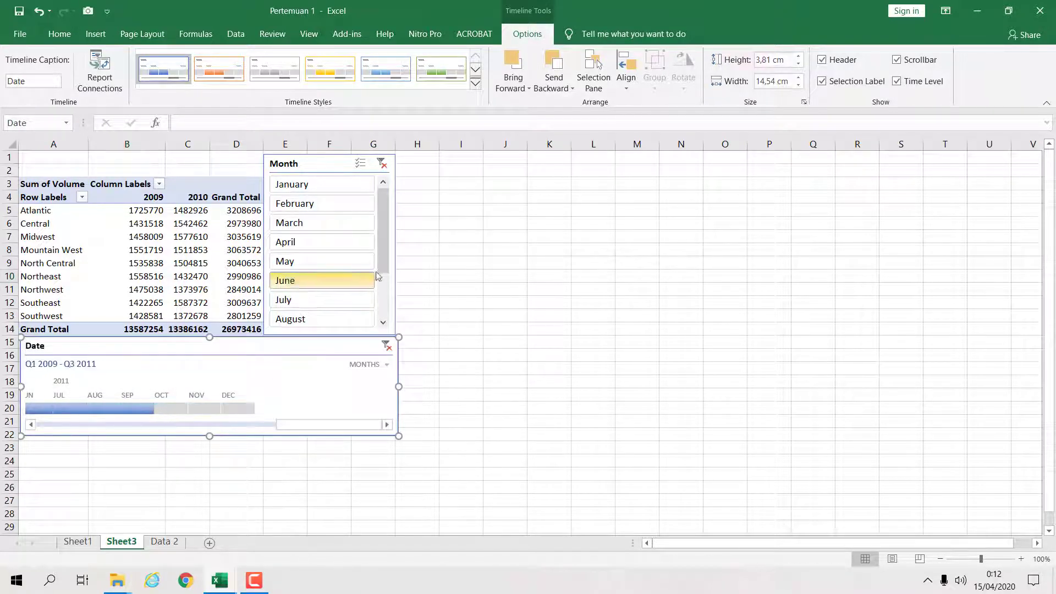
{"action": "left_click", "coordinate": [324, 184]}
{"action": "scroll", "coordinate": [343, 241], "scroll_direction": "down", "scroll_amount": 7}
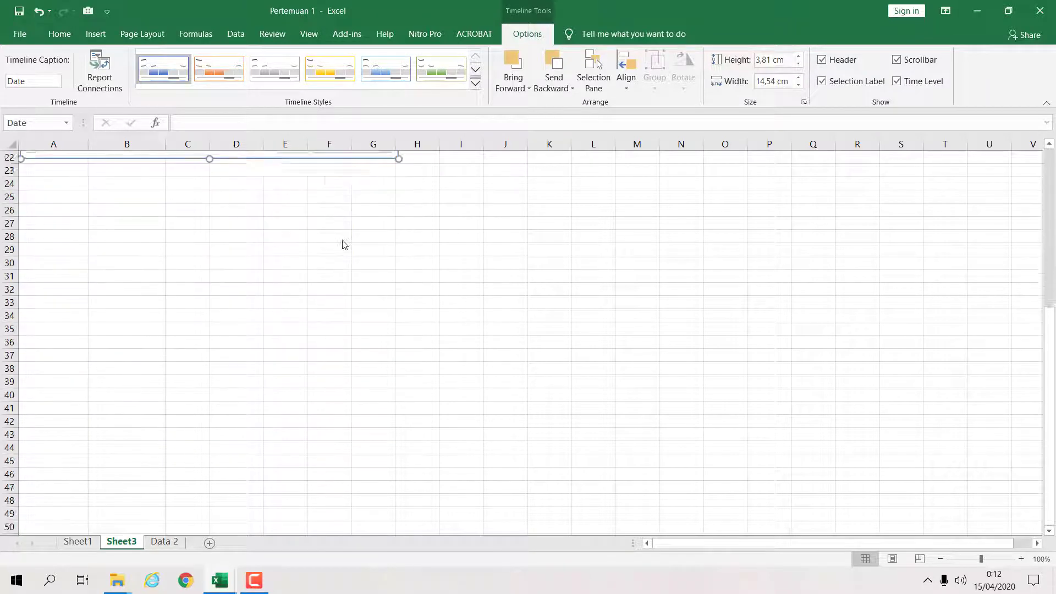
{"action": "scroll", "coordinate": [342, 242], "scroll_direction": "up", "scroll_amount": 5}
{"action": "scroll", "coordinate": [344, 244], "scroll_direction": "up", "scroll_amount": 2}
{"action": "left_click_drag", "start_coordinate": [385, 220], "coordinate": [385, 275]}
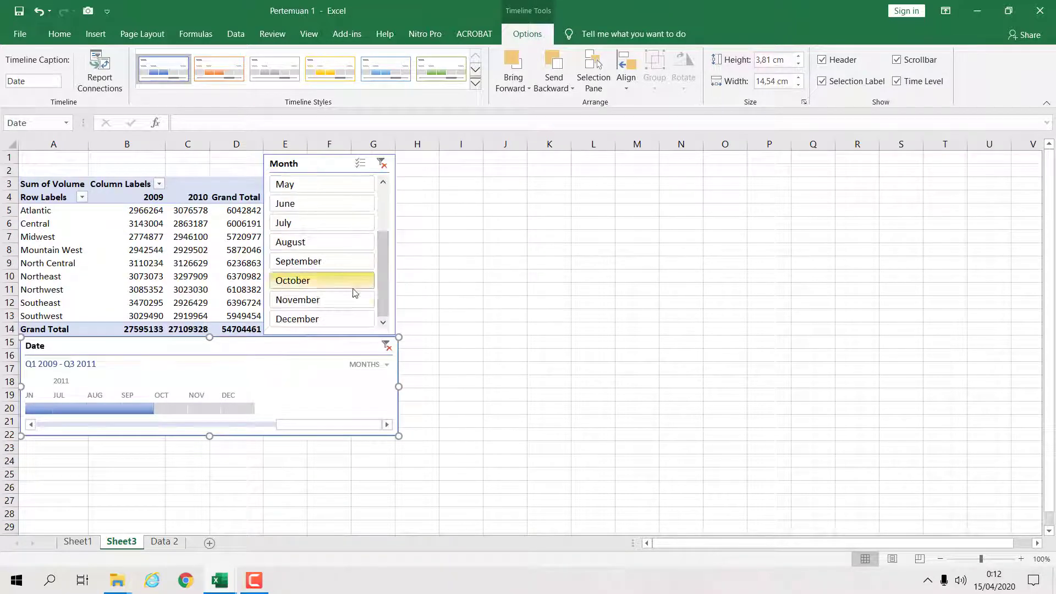
{"action": "left_click", "coordinate": [316, 320], "text": "shift"}
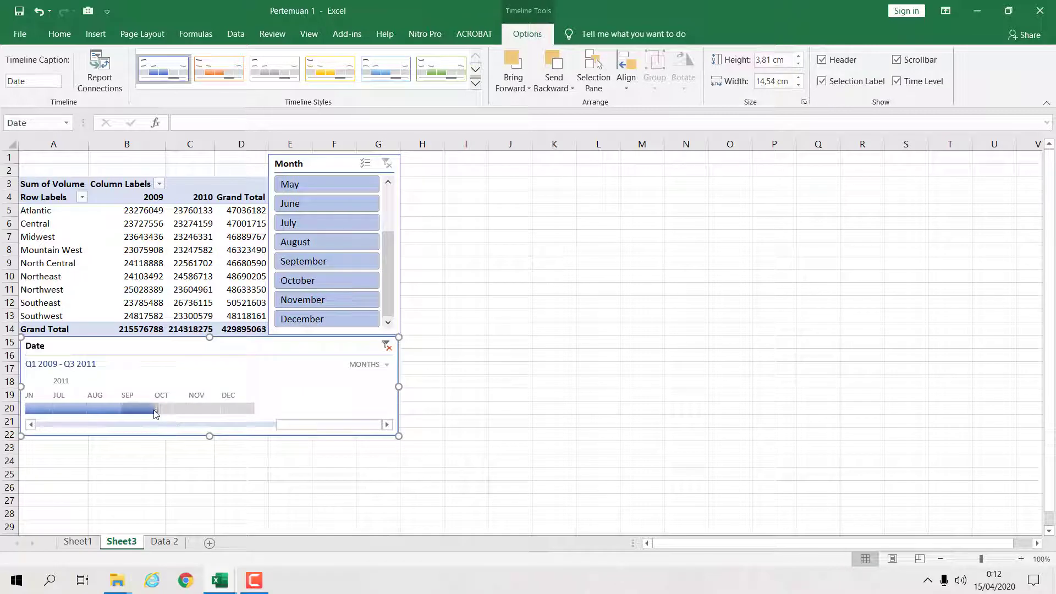
- Set the timeline period to January–September 2009, then switch to Sheet1
{"action": "left_click_drag", "start_coordinate": [156, 408], "coordinate": [180, 409]}
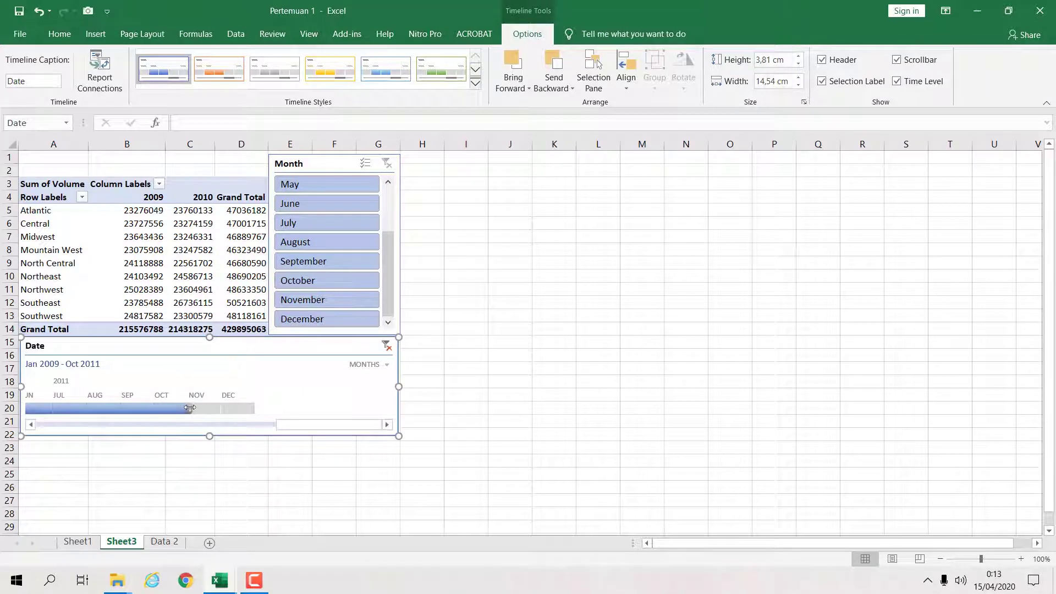
{"action": "left_click", "coordinate": [136, 408]}
{"action": "left_click_drag", "start_coordinate": [299, 427], "coordinate": [55, 434]}
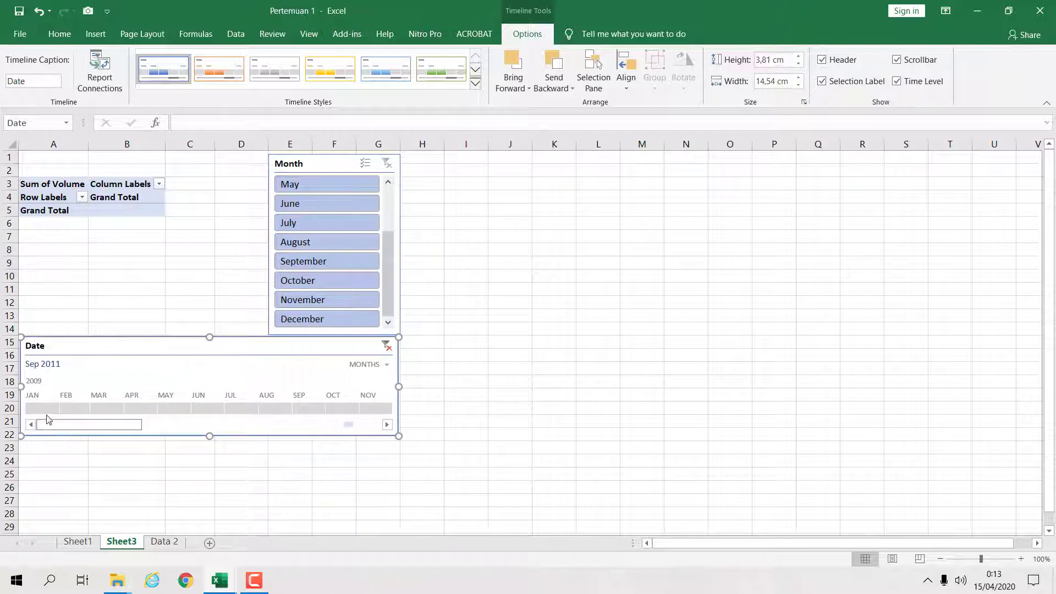
{"action": "left_click", "coordinate": [41, 409]}
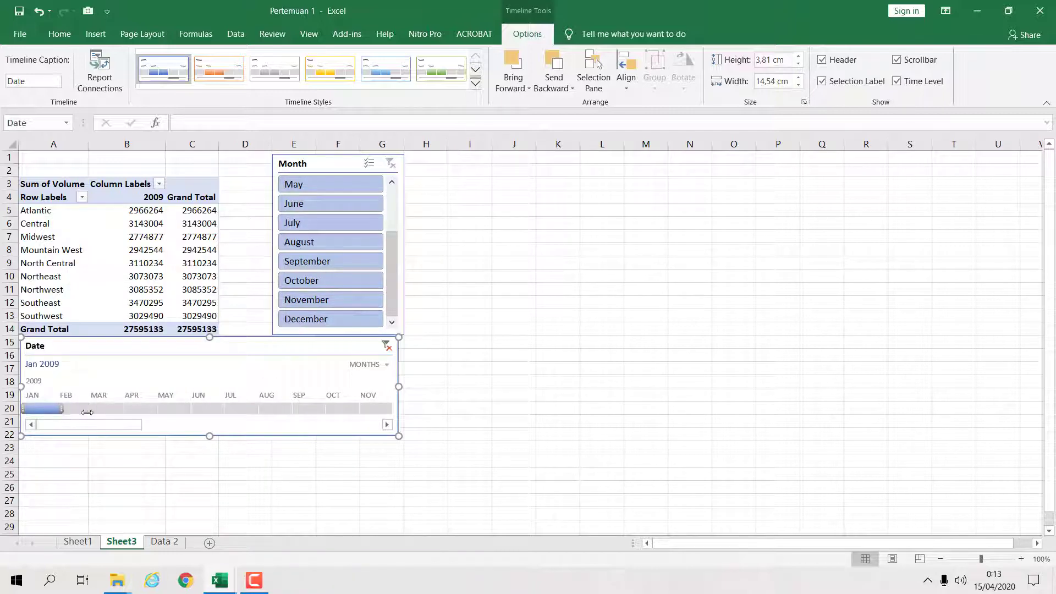
{"action": "left_click_drag", "start_coordinate": [87, 412], "coordinate": [338, 407]}
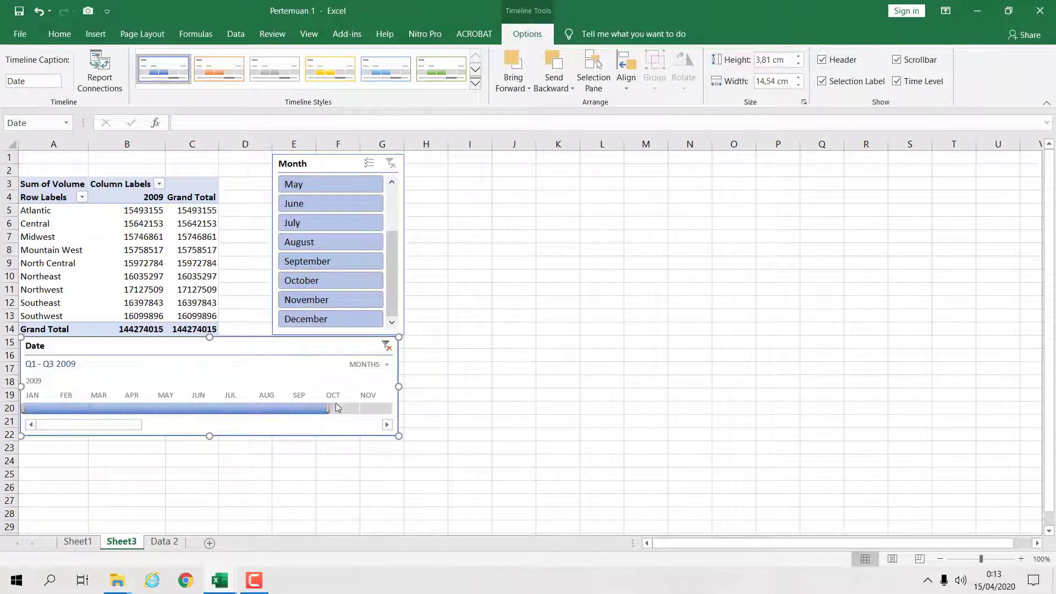
{"action": "left_click", "coordinate": [540, 384]}
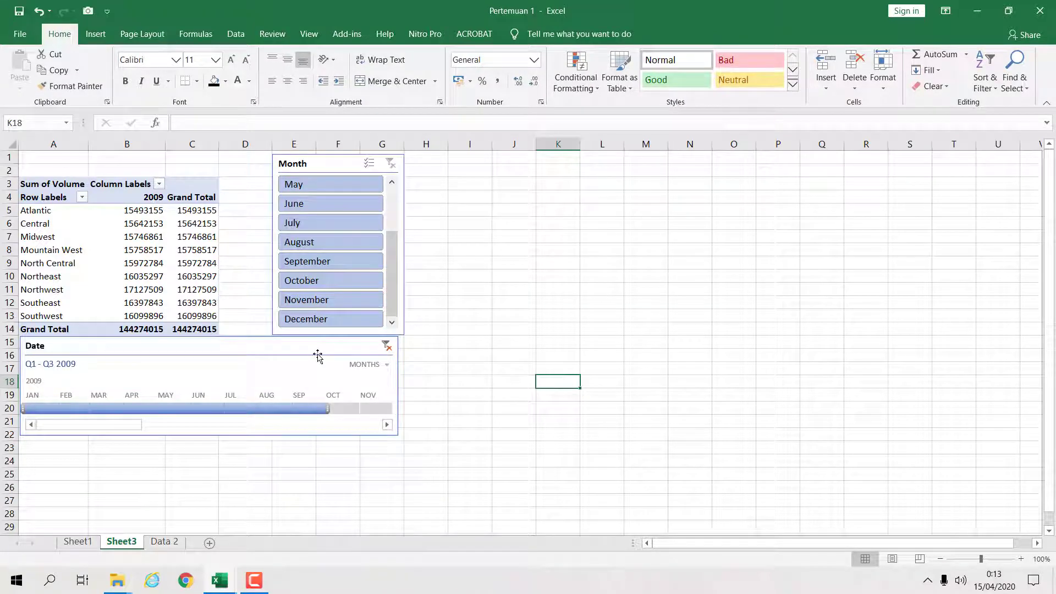
{"action": "left_click", "coordinate": [77, 541]}
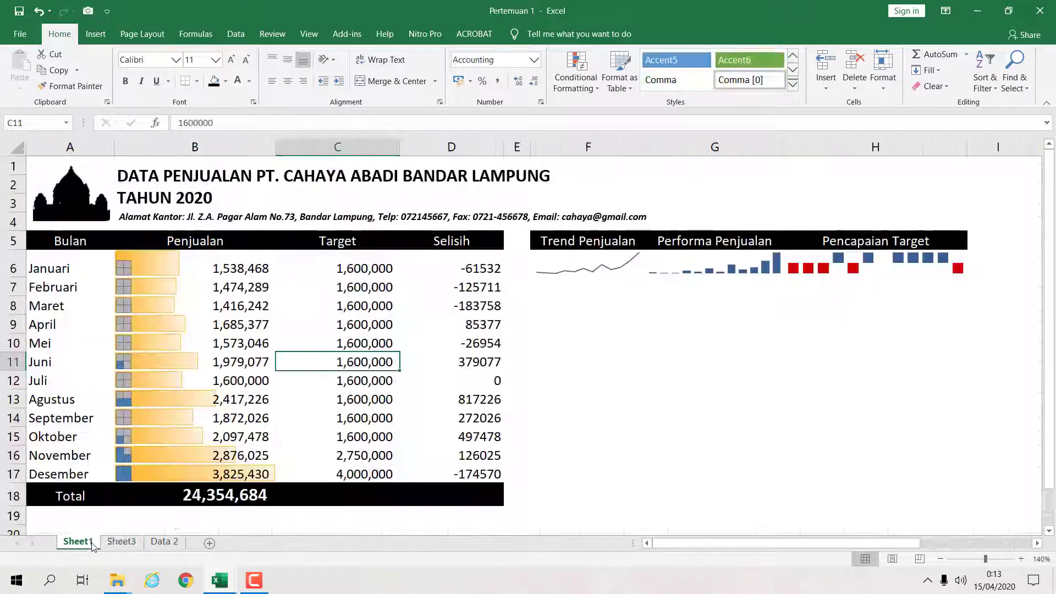